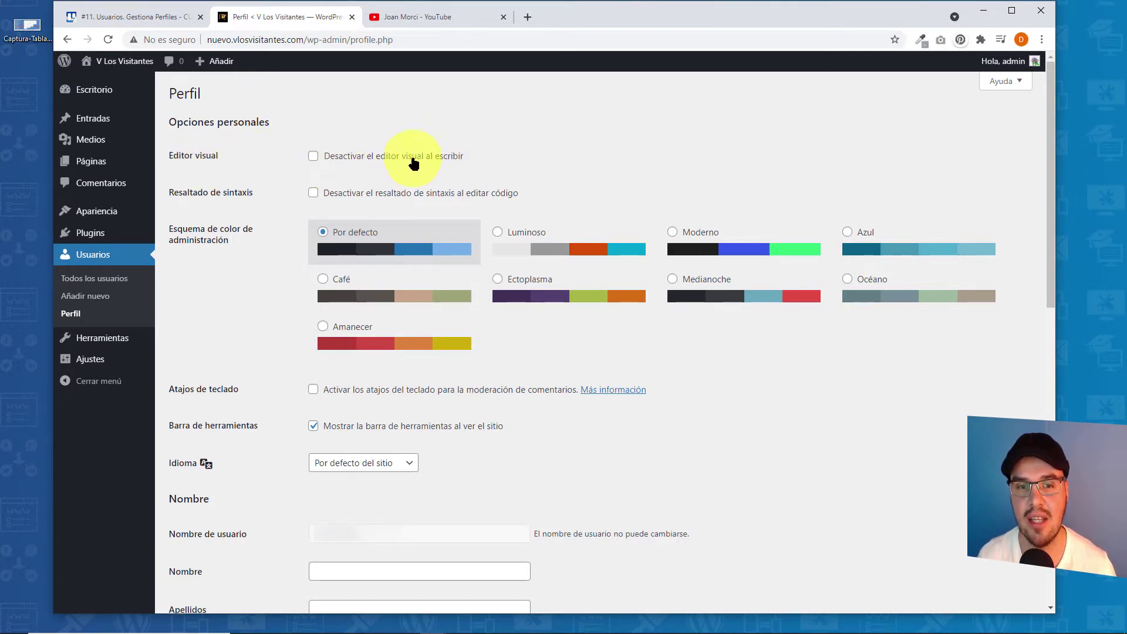
- Disable the visual editor for writing in the admin profile and save it
click(312, 158)
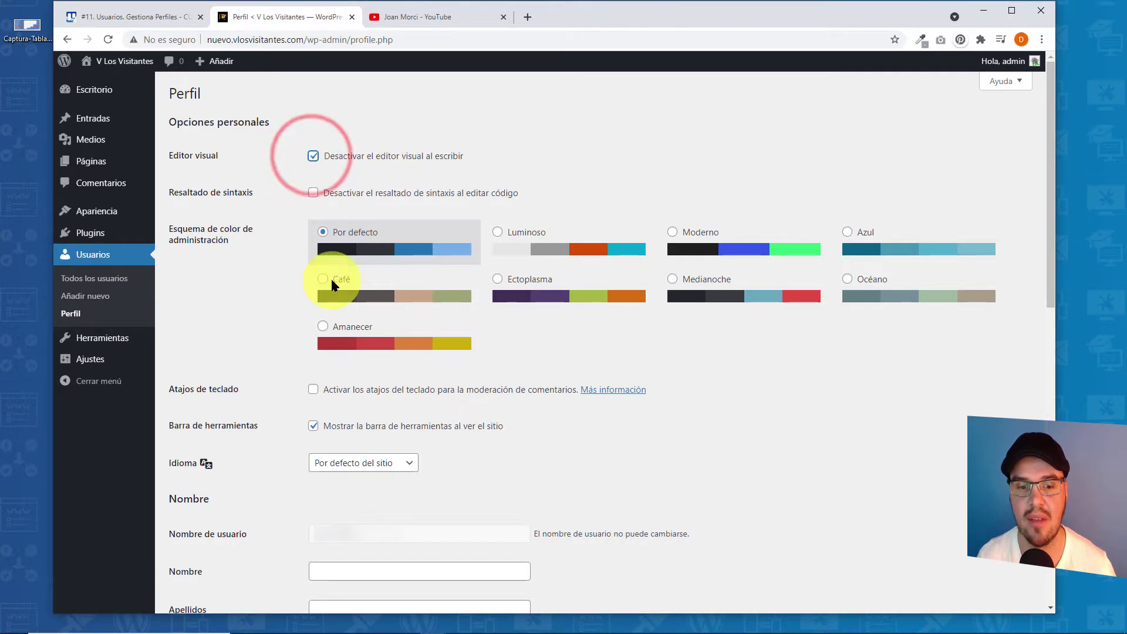
scroll(313, 470, down, 15)
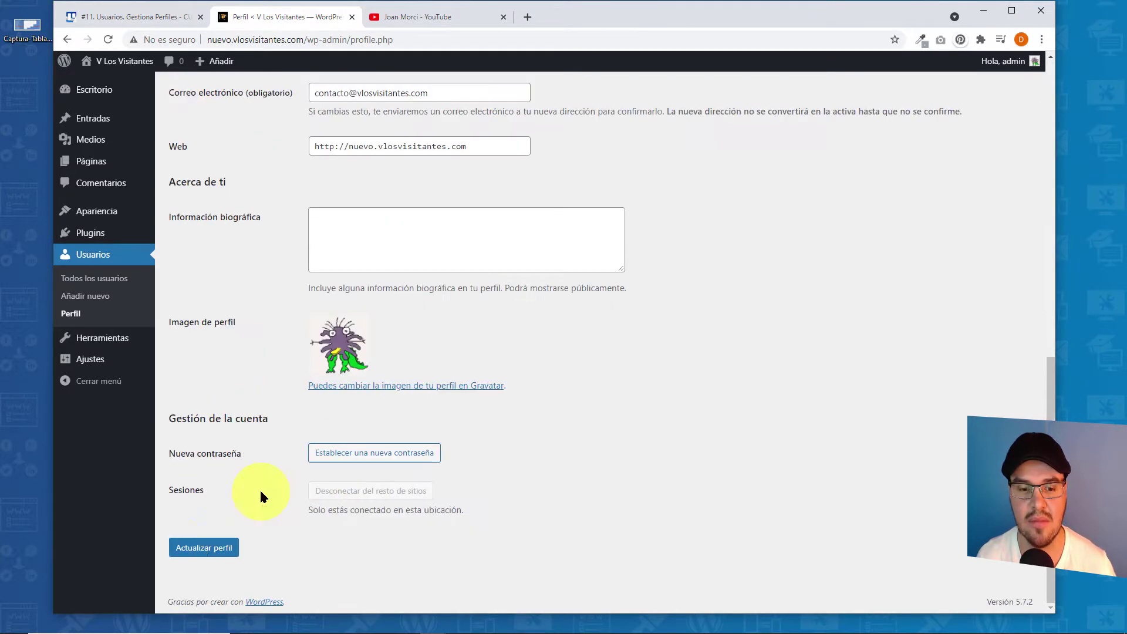
click(202, 548)
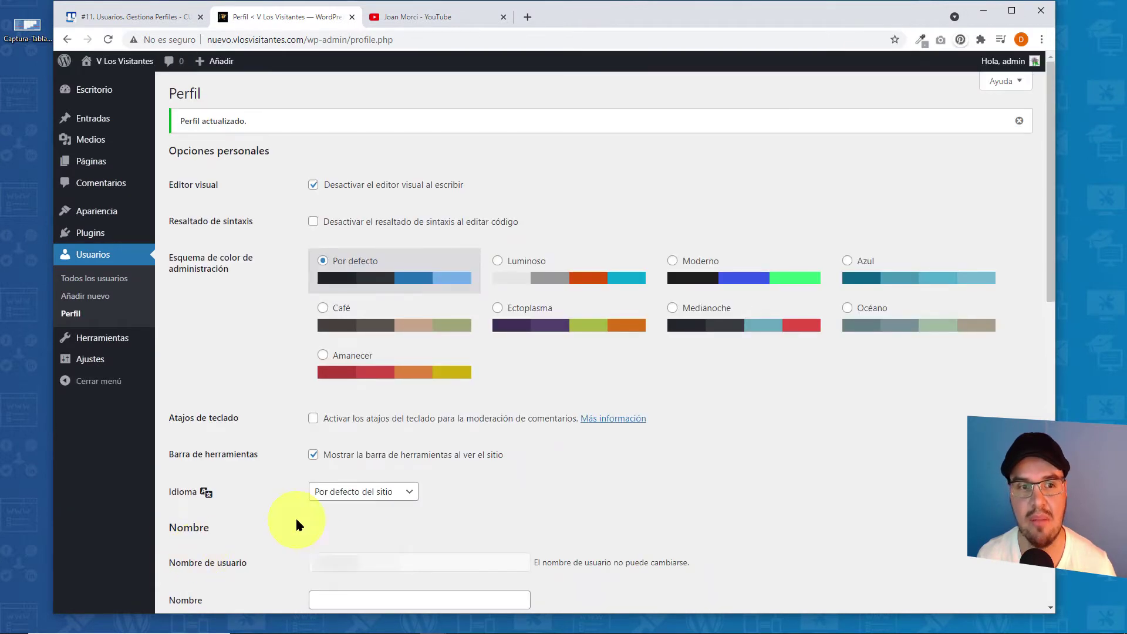
- Start a new post from the admin bar's Añadir menu
mouse_move(100, 121)
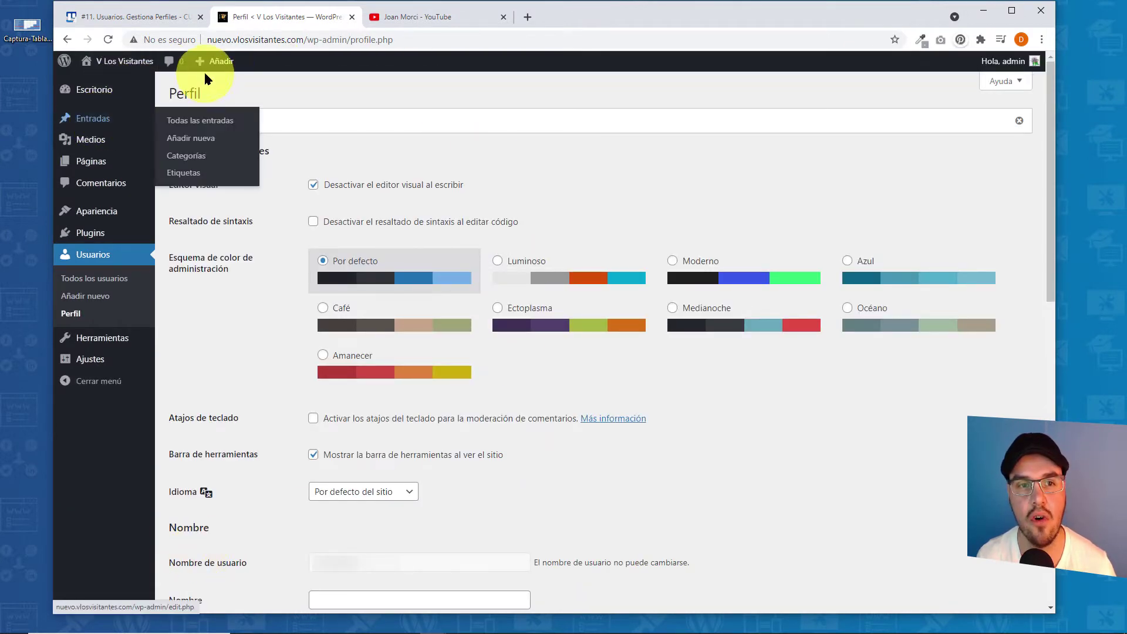
mouse_move(204, 66)
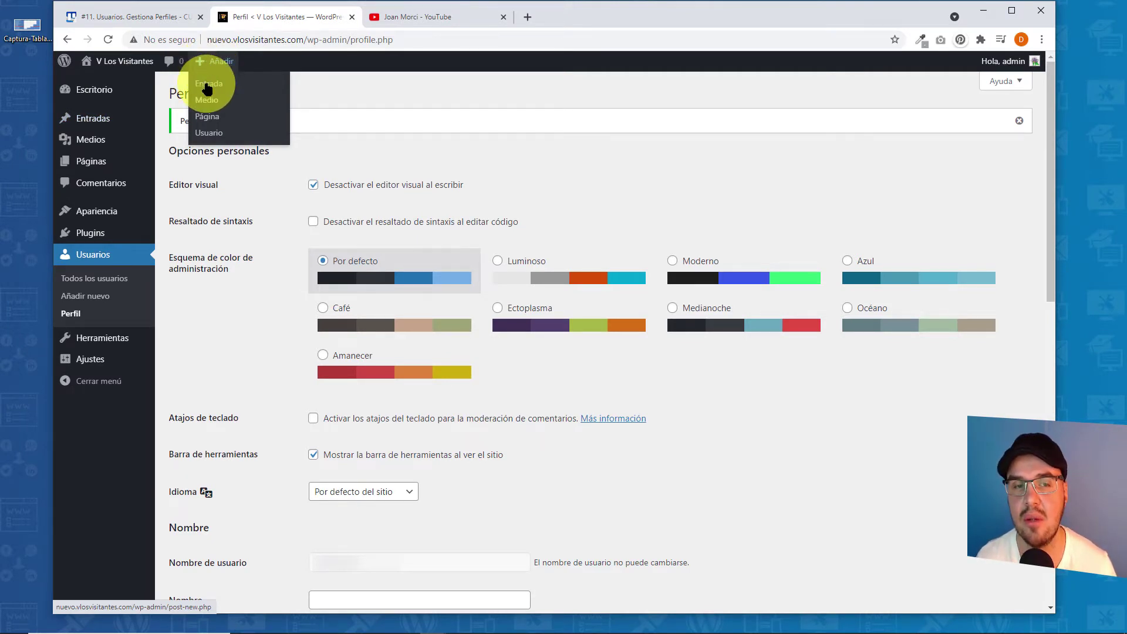
click(206, 88)
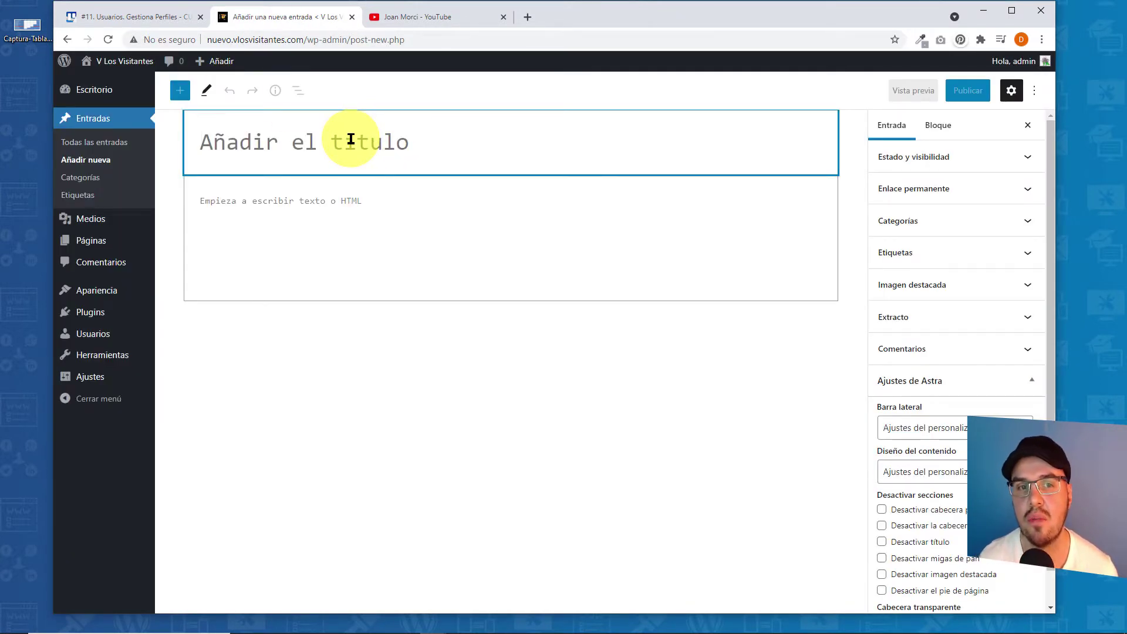
- Title the post 'Entrada admin sin editor visual' and write 'Hola mundo.' in its body
click(403, 139)
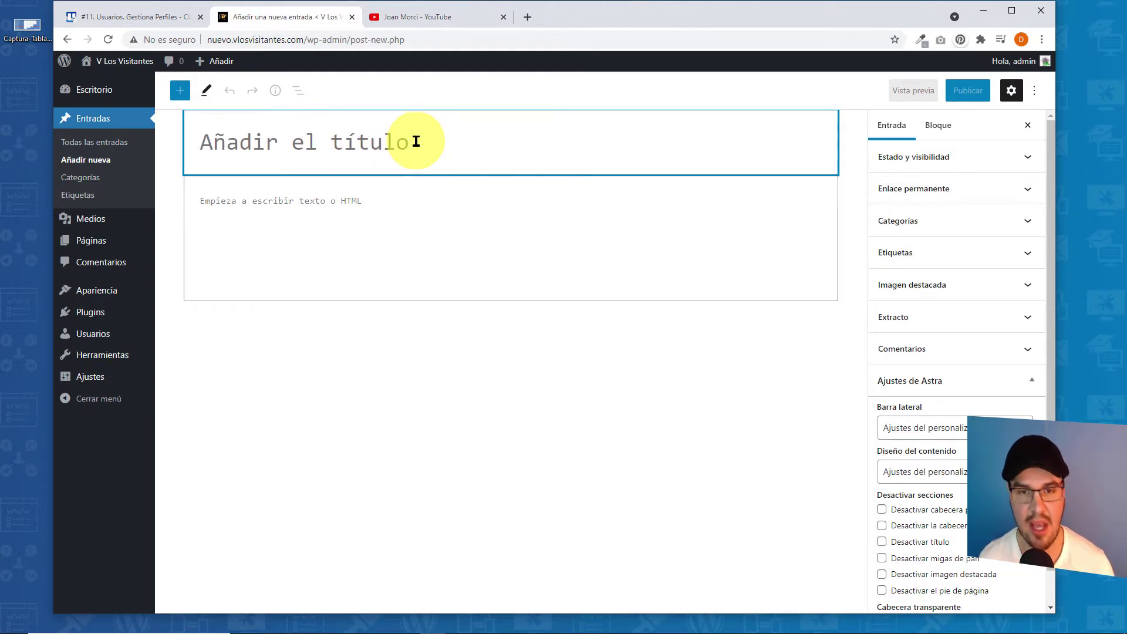
text(En)
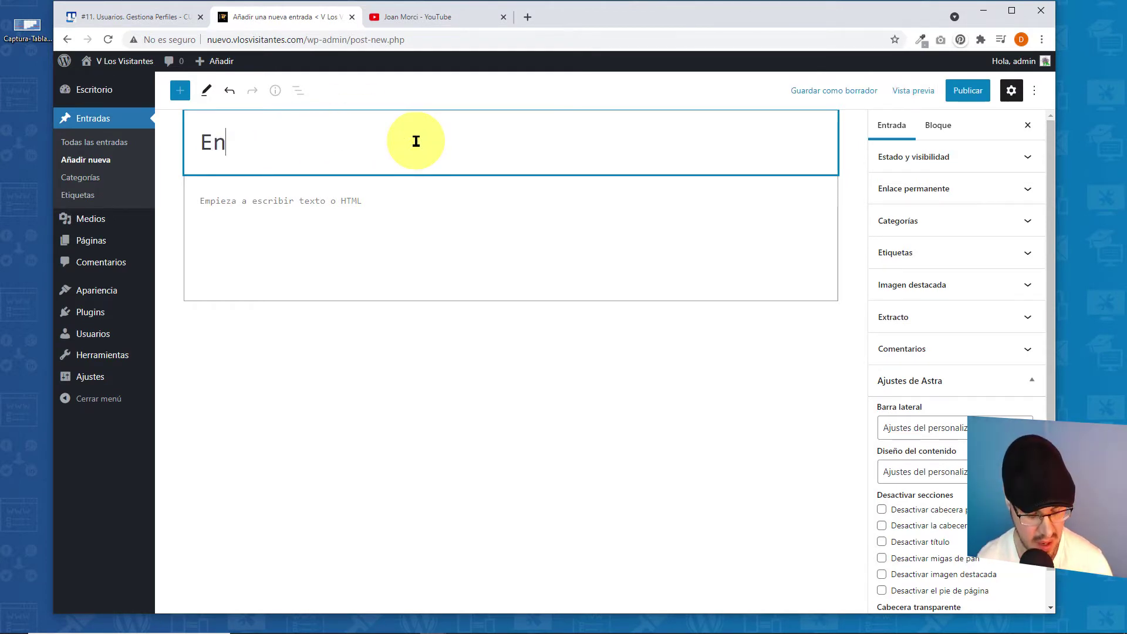
text(trada admin)
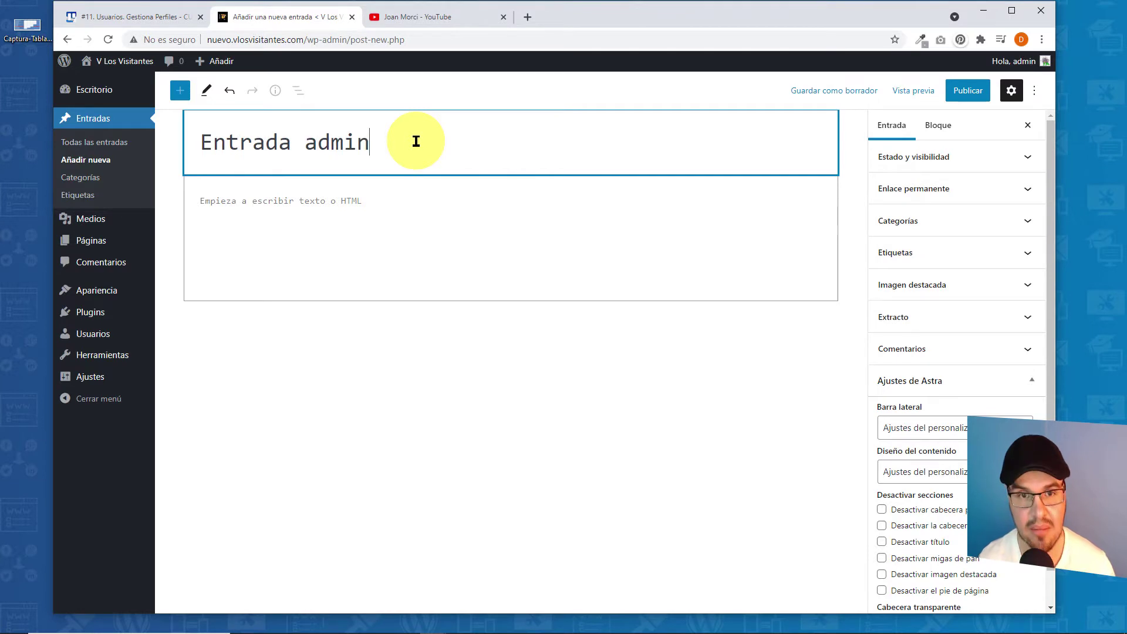
text( sin editor visual)
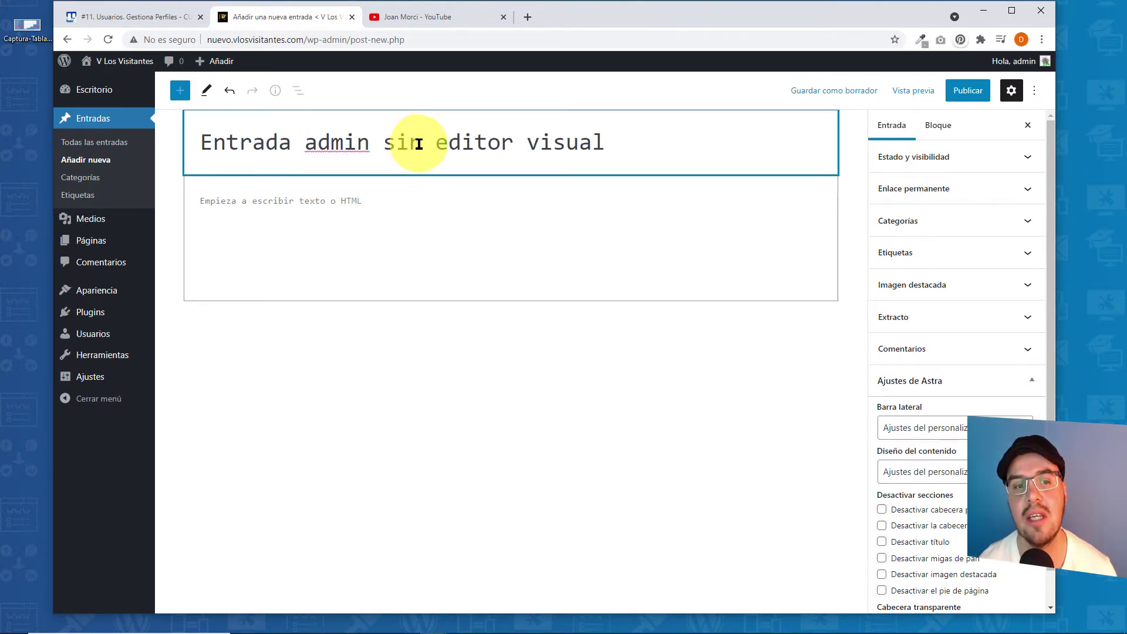
click(361, 203)
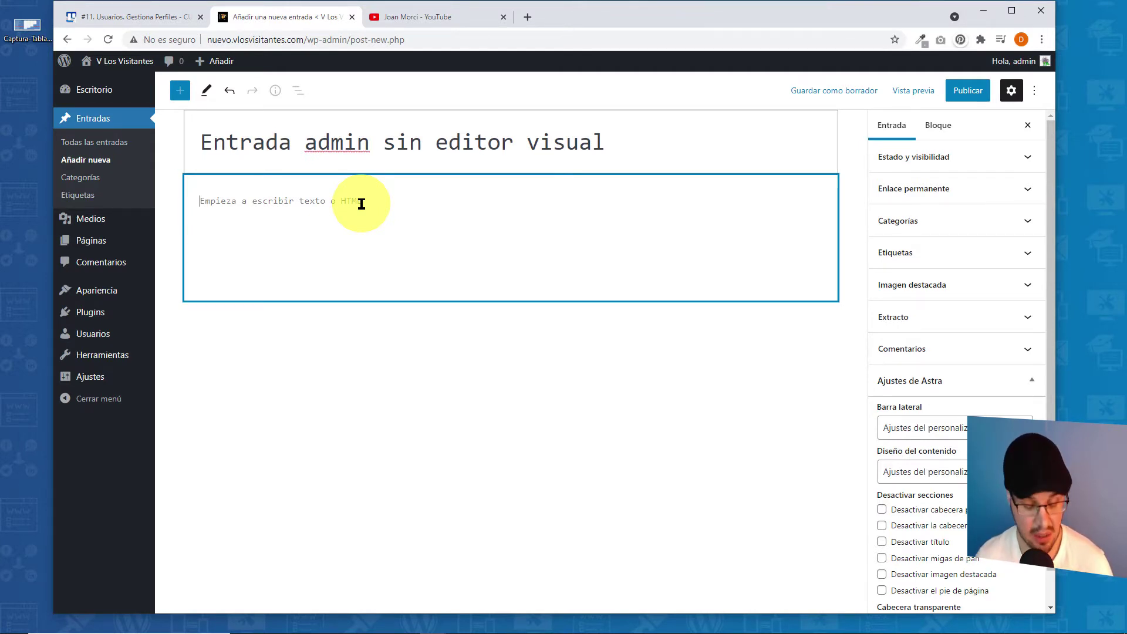
text(Hola mundo.)
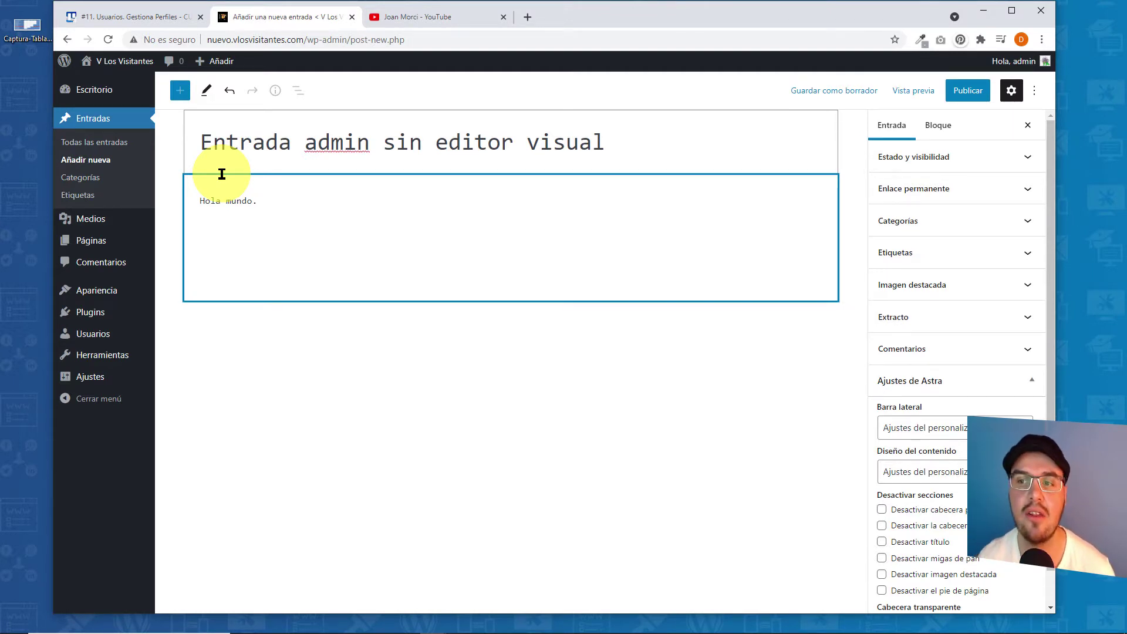
click(181, 94)
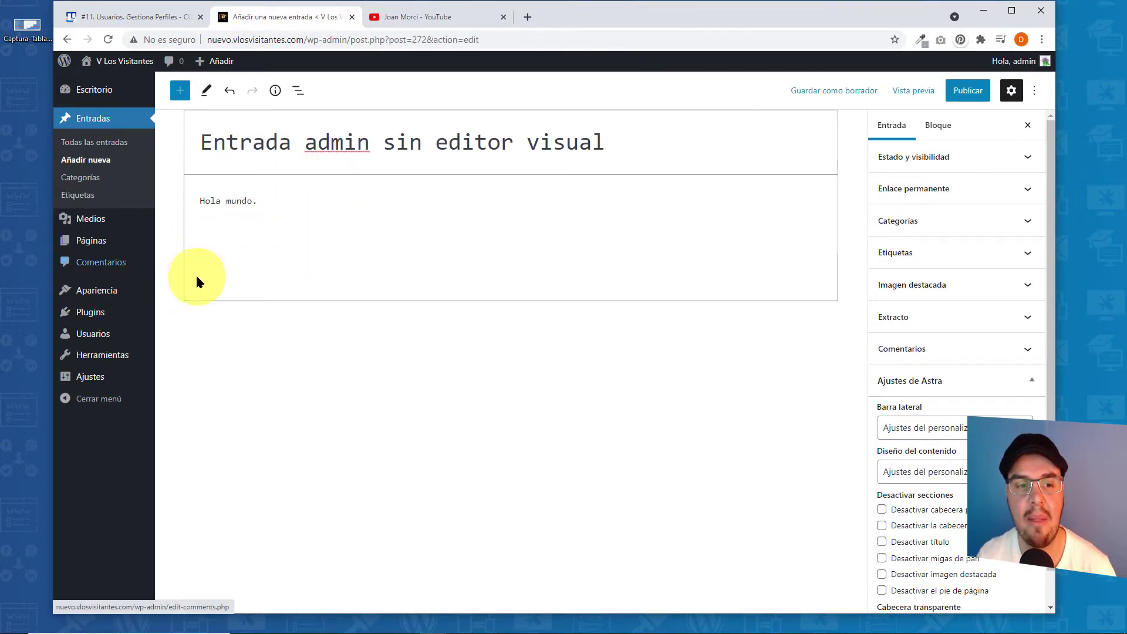
- Open the Perfil page in a new tab placed before the post tab
mouse_move(78, 339)
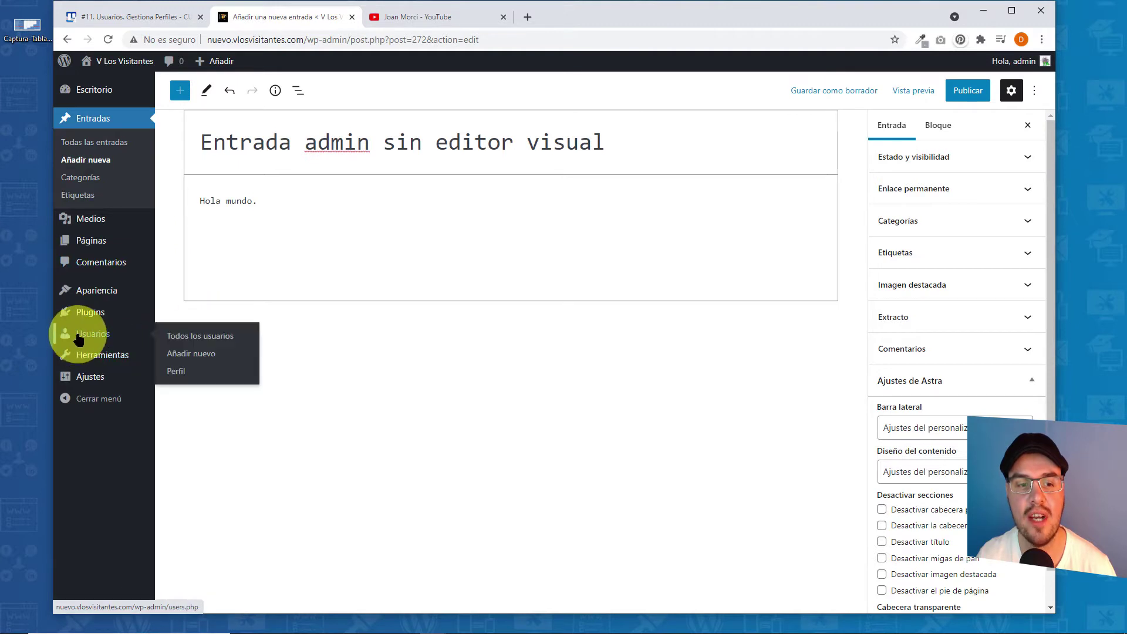
right_click(171, 372)
click(231, 382)
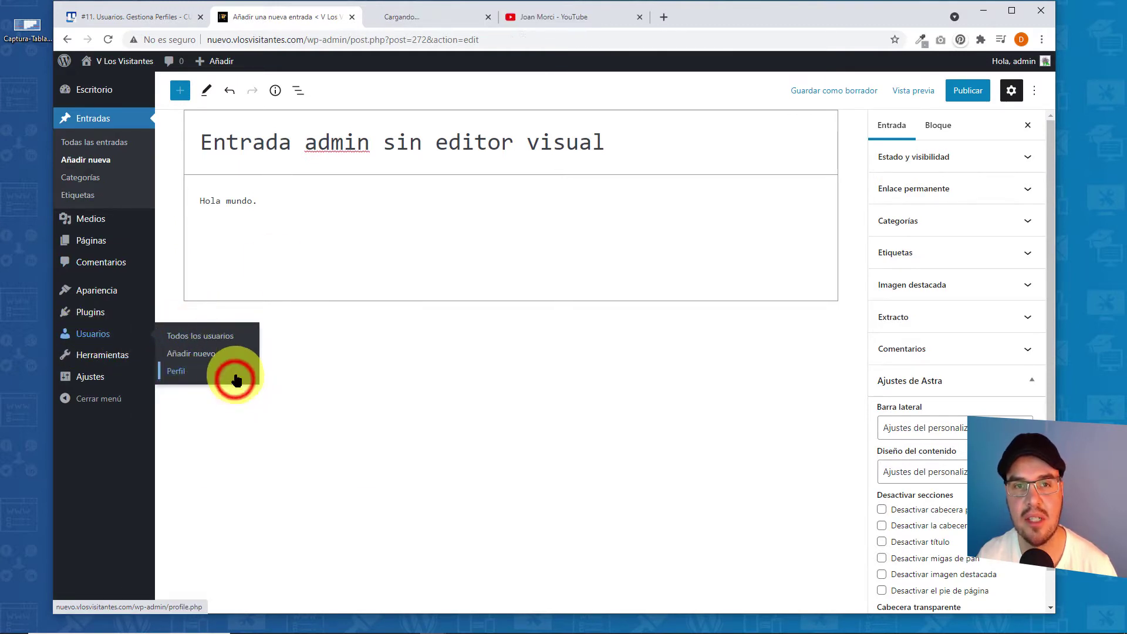
click(410, 20)
drag(355, 21, 273, 12)
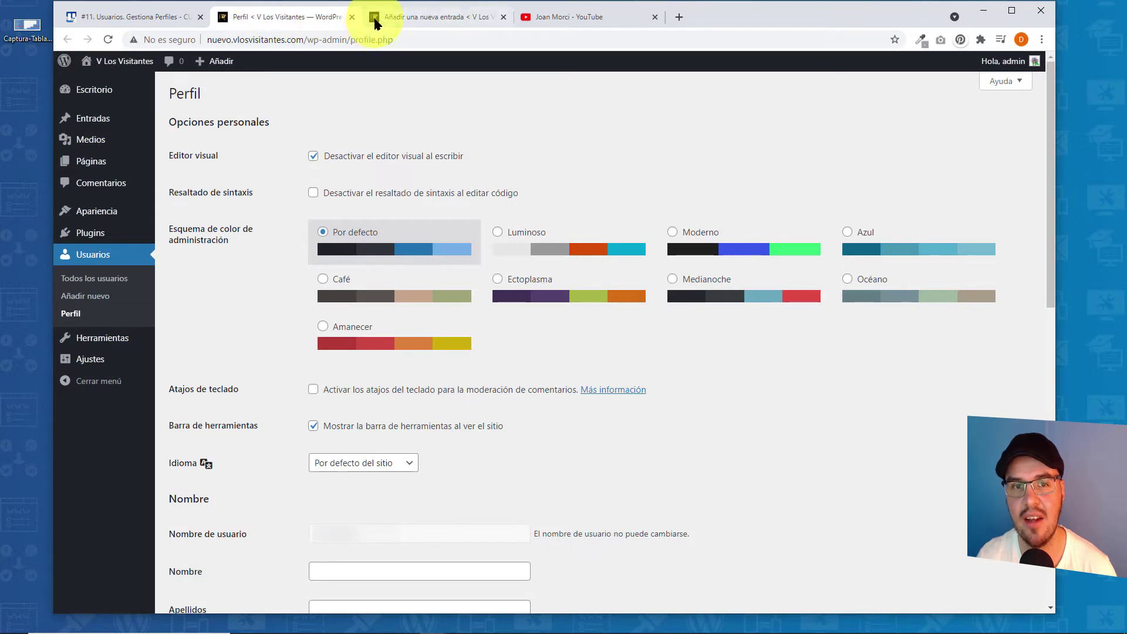
- Re-enable the visual editor, save the profile, and go back to the post
click(313, 156)
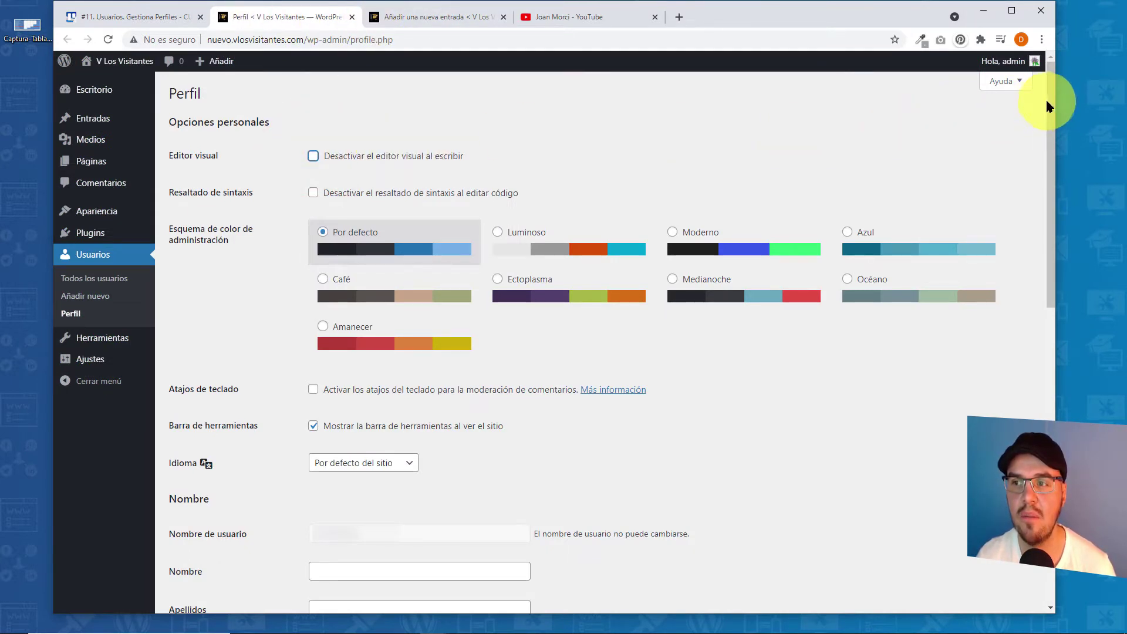
drag(1050, 106, 1051, 405)
click(219, 549)
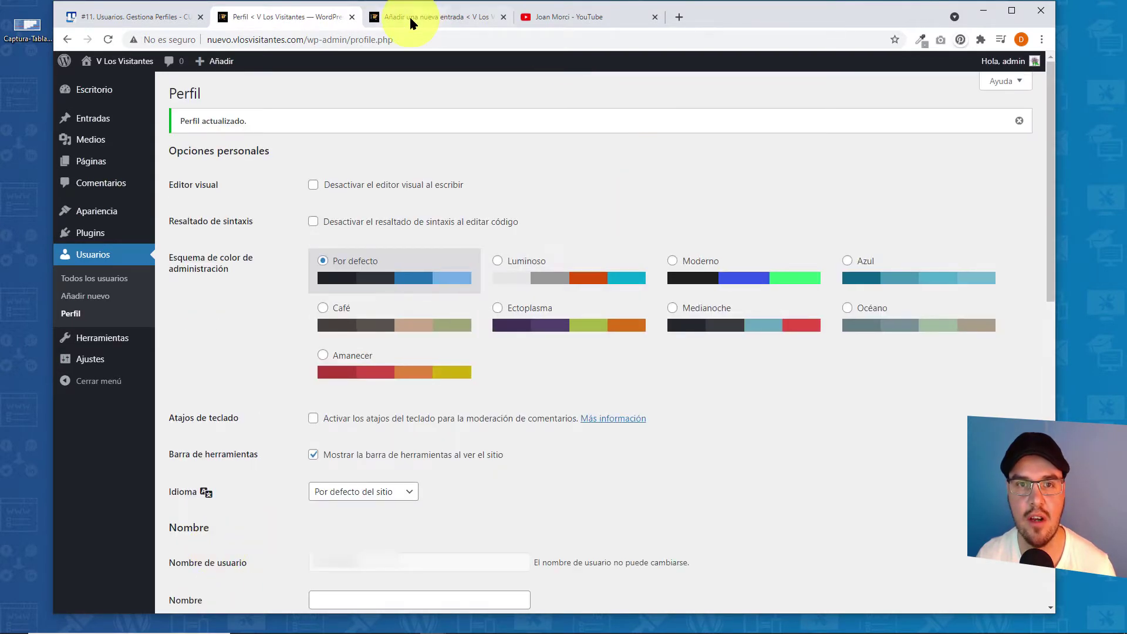
click(410, 16)
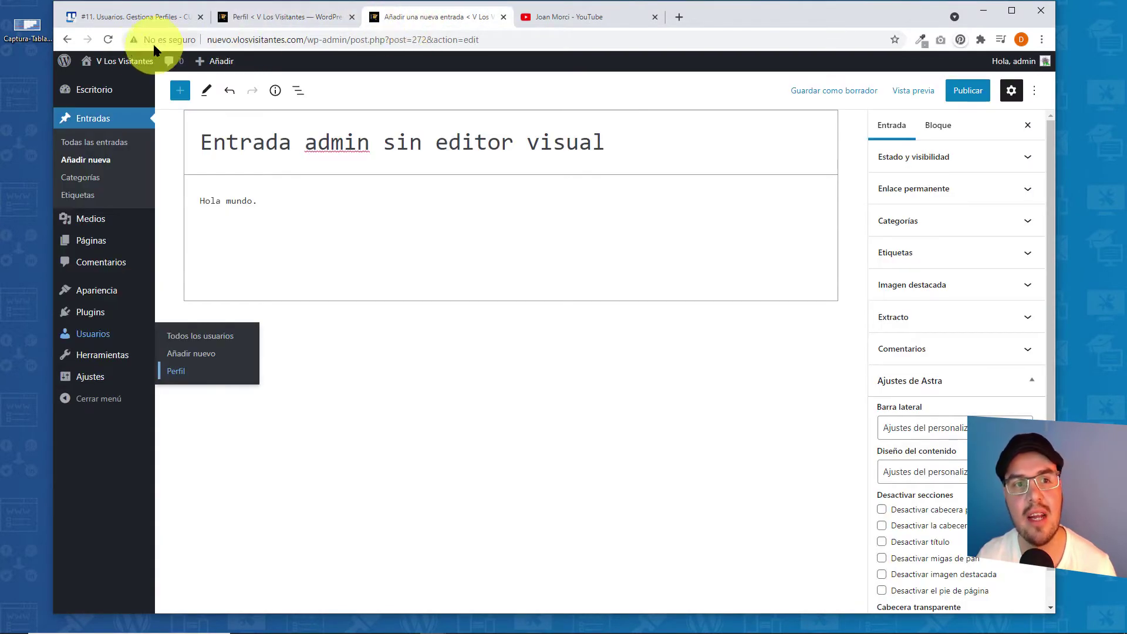
- Reload the post editor, confirming the reload
click(108, 42)
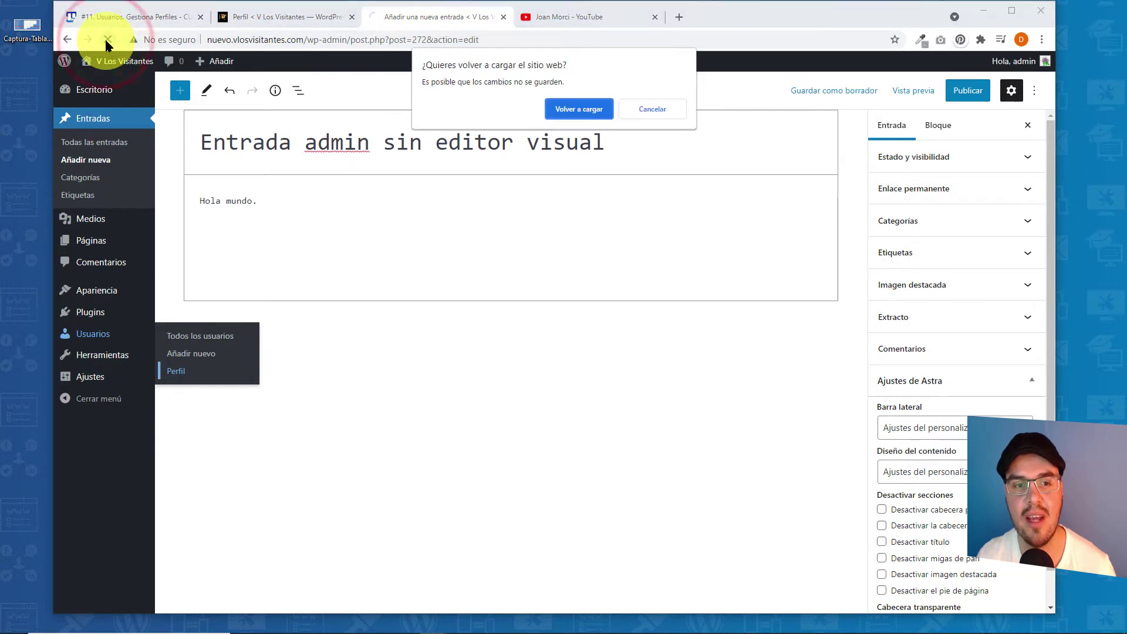
click(569, 113)
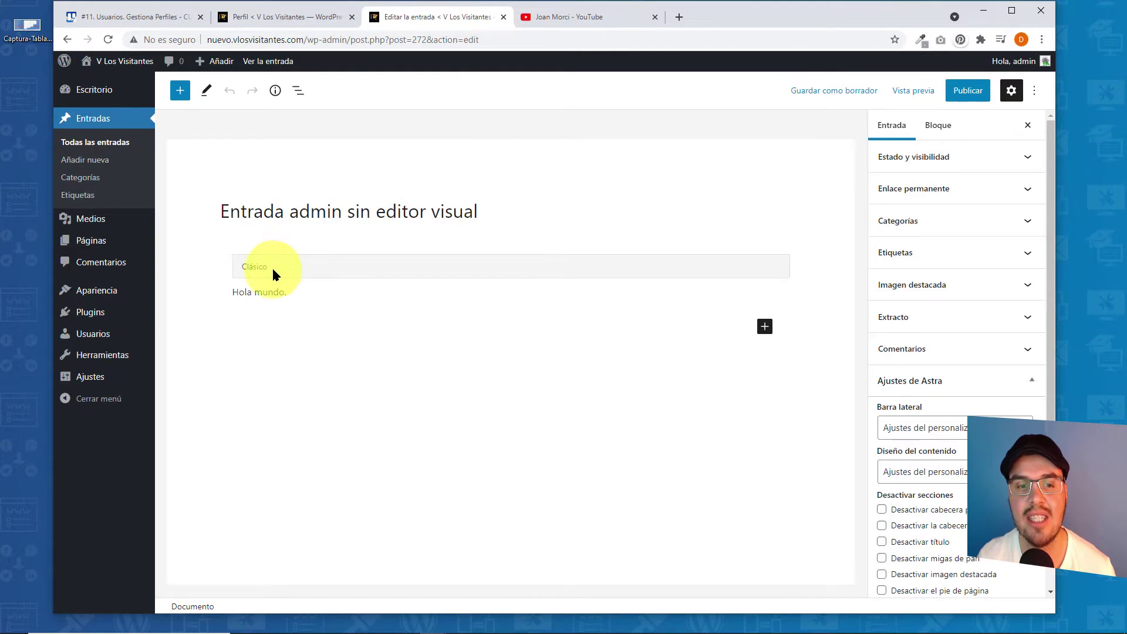
click(325, 270)
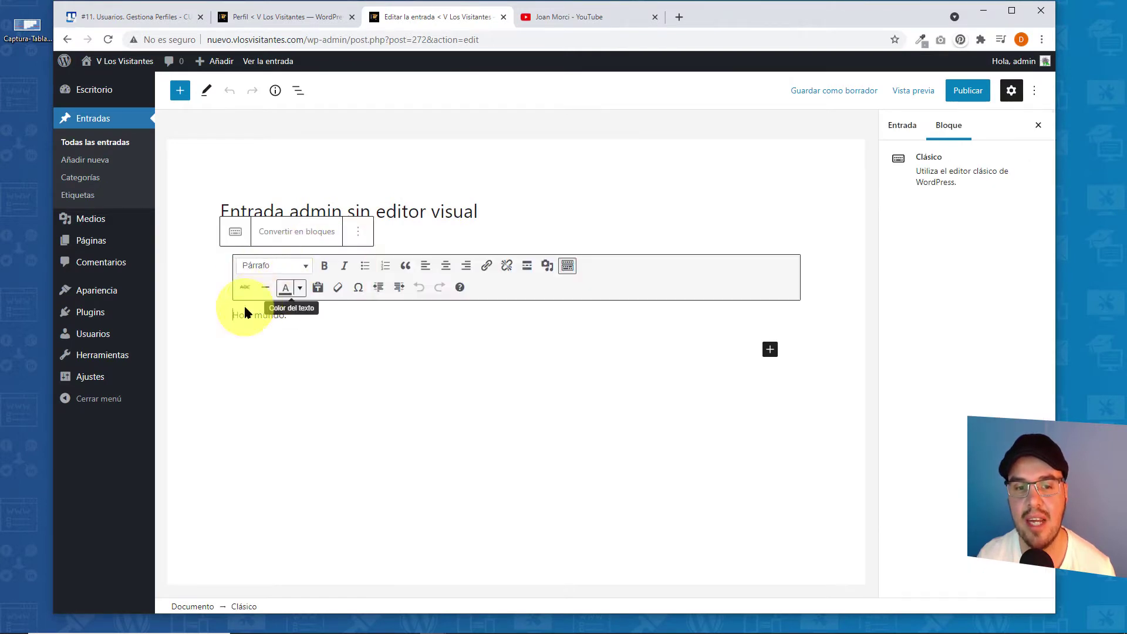
- Add a Párrafo block below the classic block containing 'Hola mundo'
click(179, 91)
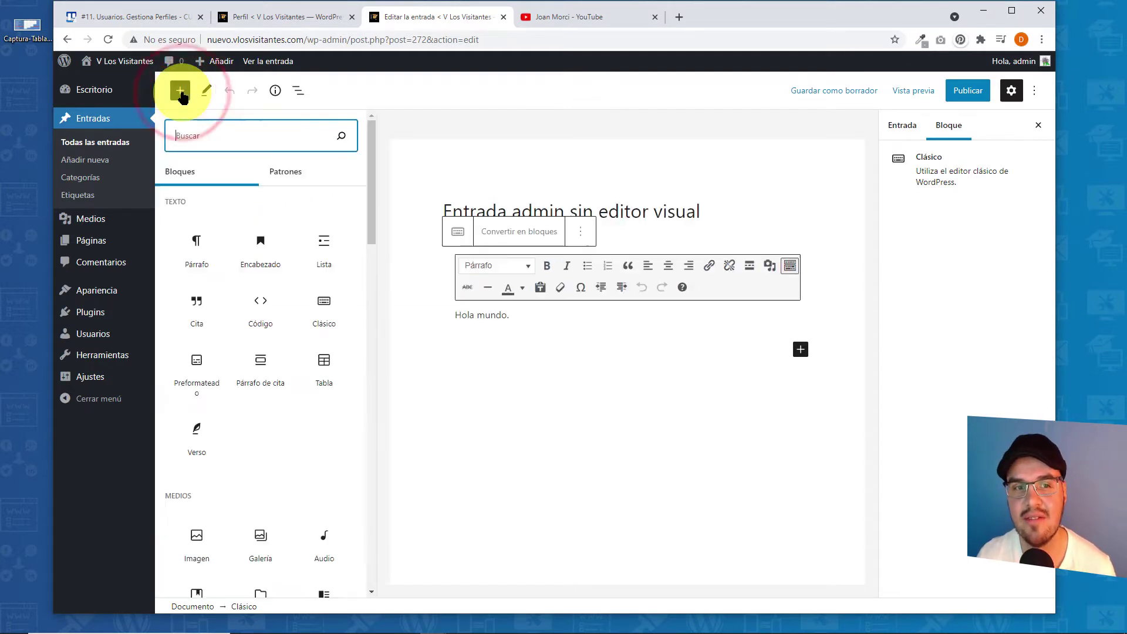
click(196, 244)
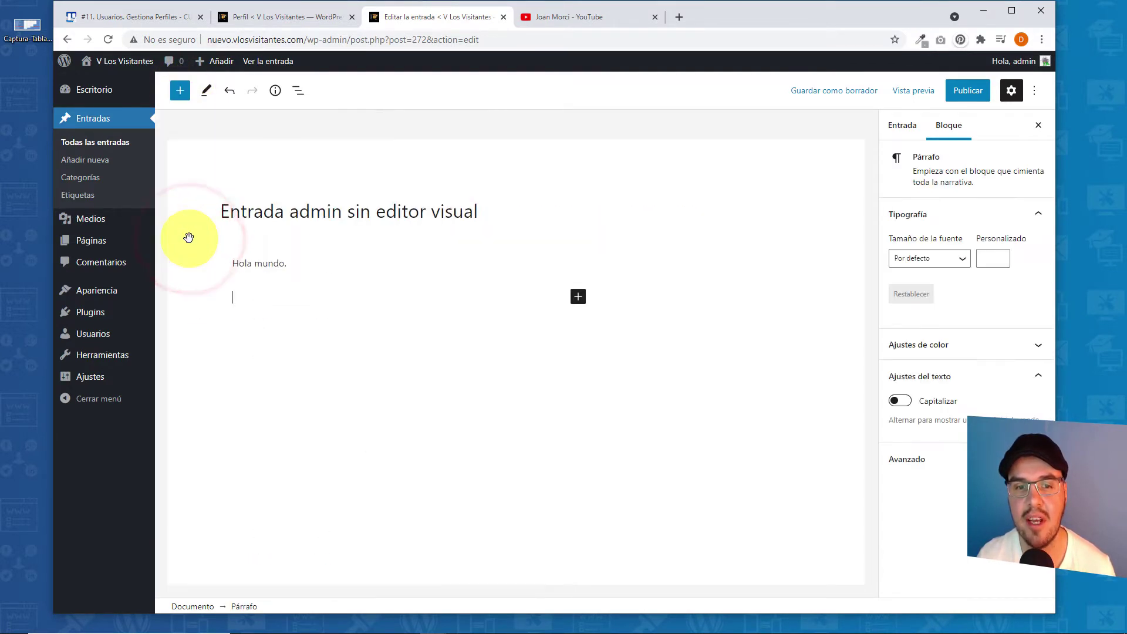
click(665, 300)
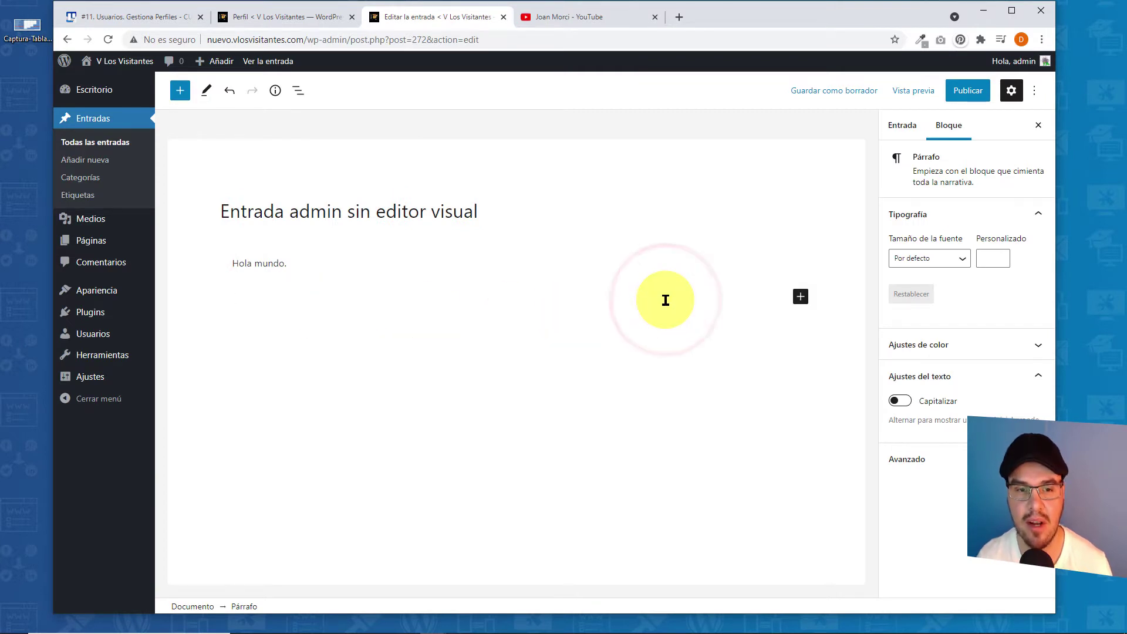
text(Hola mundo)
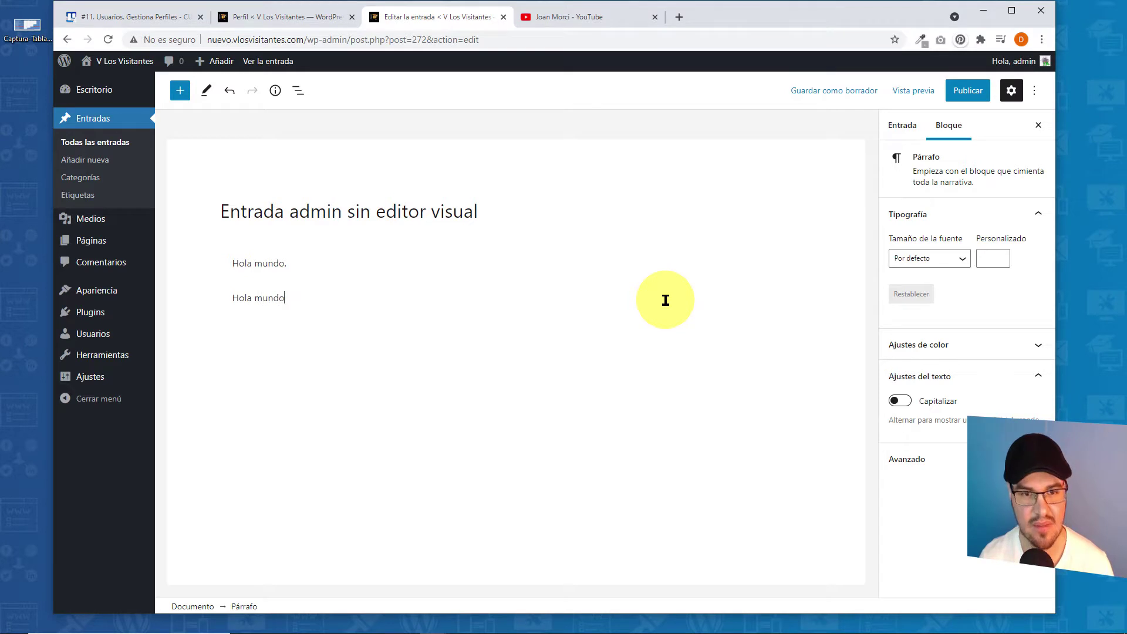
click(295, 296)
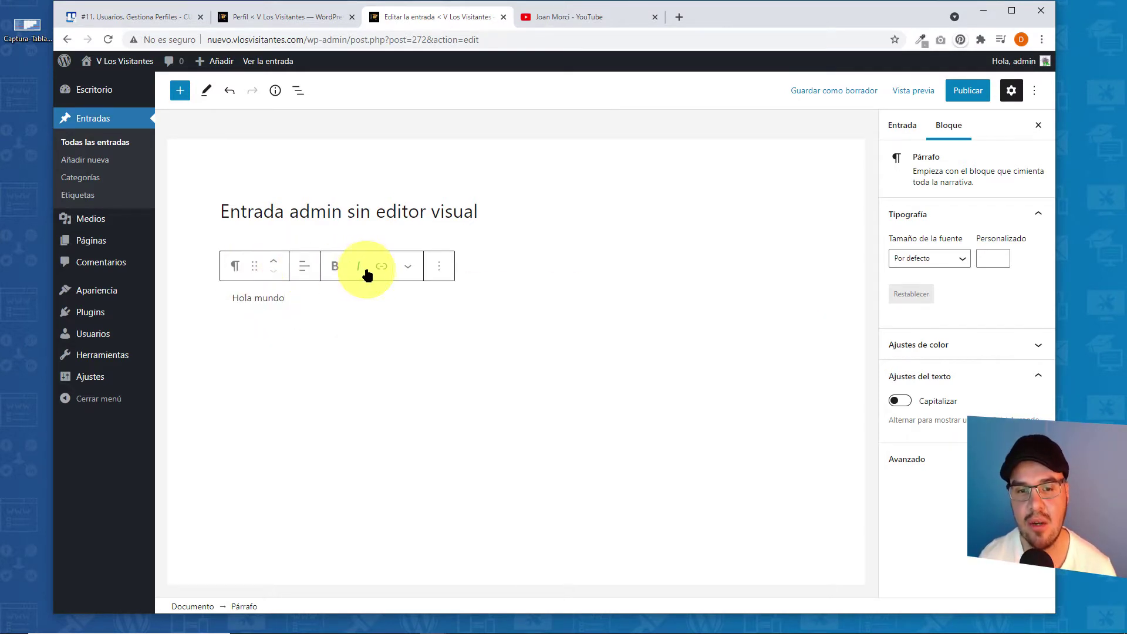
click(267, 12)
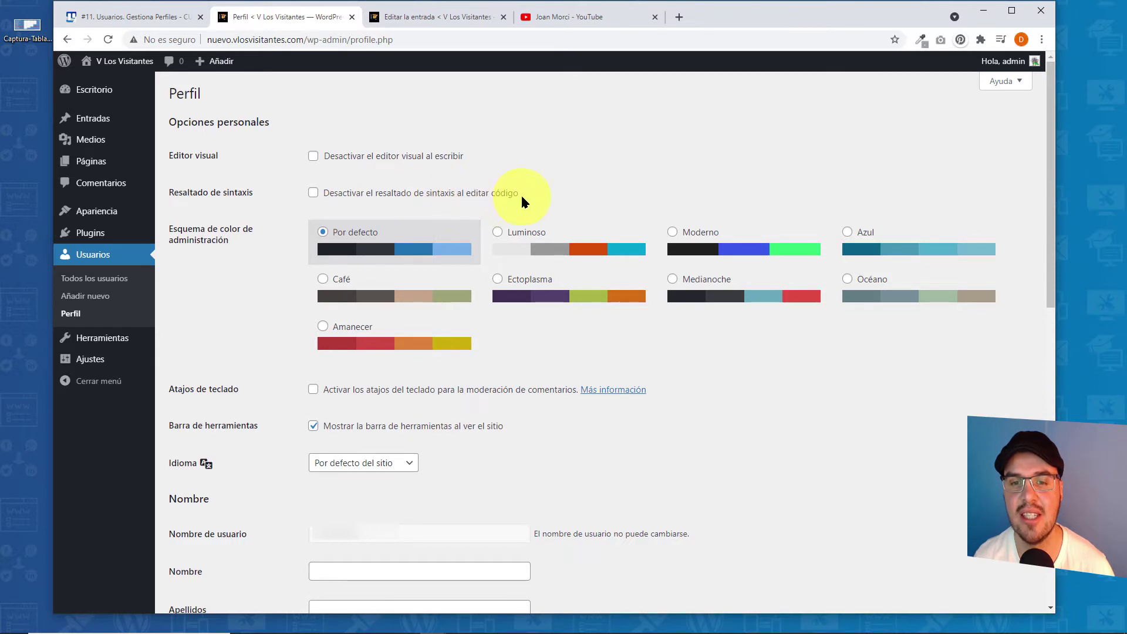
- Turn on 'Desactivar el resaltado de sintaxis' in the profile and save it
click(314, 193)
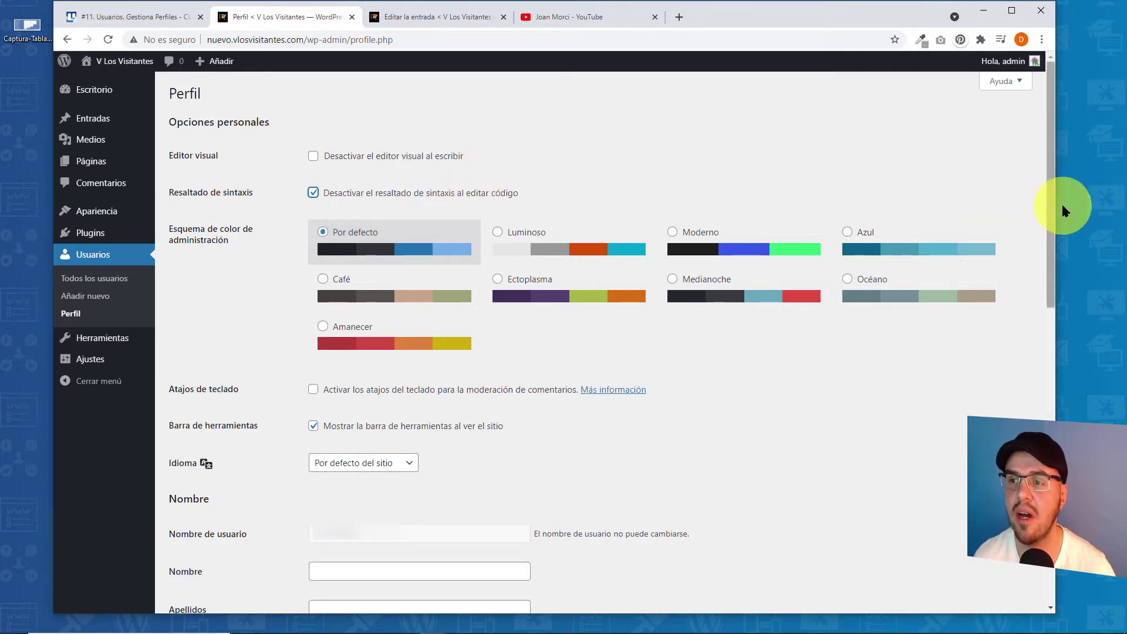
drag(1052, 182, 1052, 487)
click(213, 551)
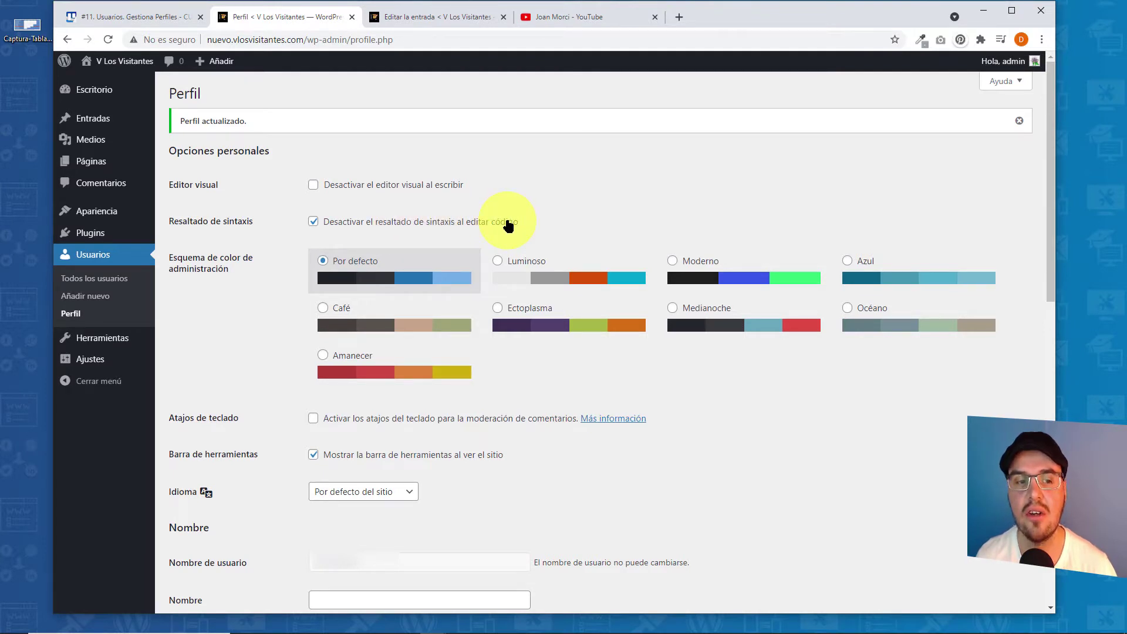
mouse_move(93, 213)
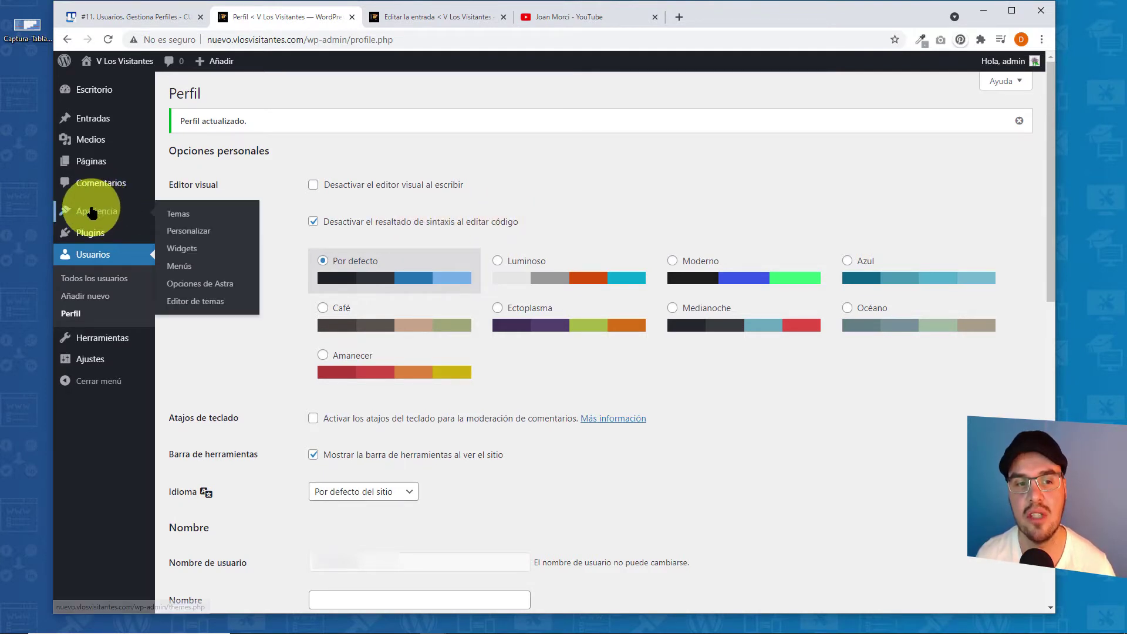
right_click(184, 232)
- Open the Customizer in a new tab and go to its empty Additional CSS box
click(235, 236)
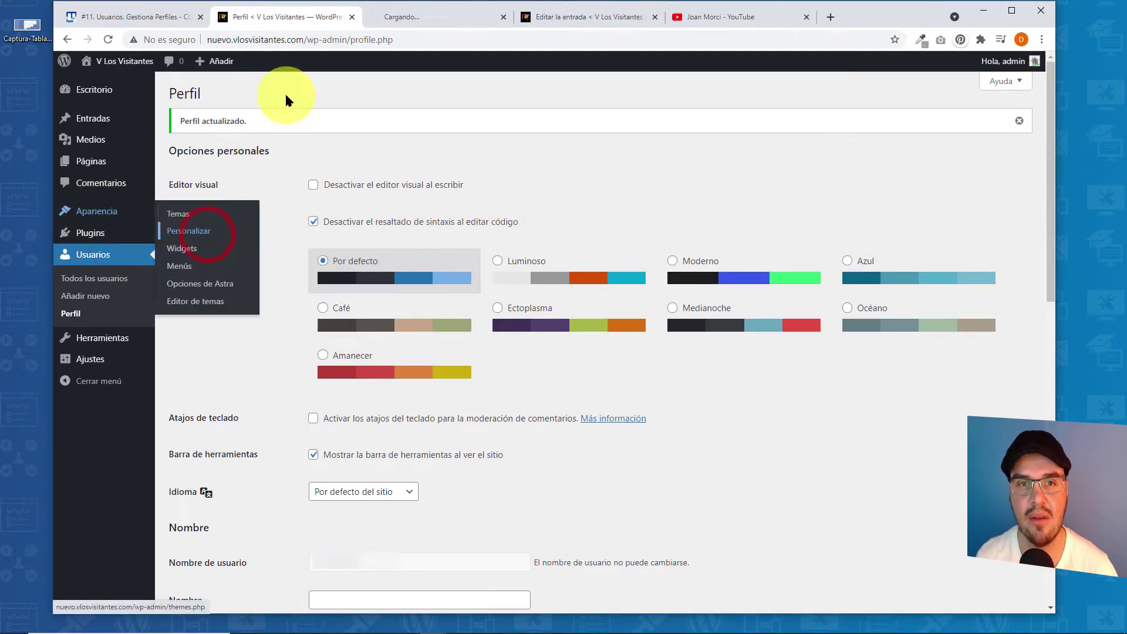
click(415, 20)
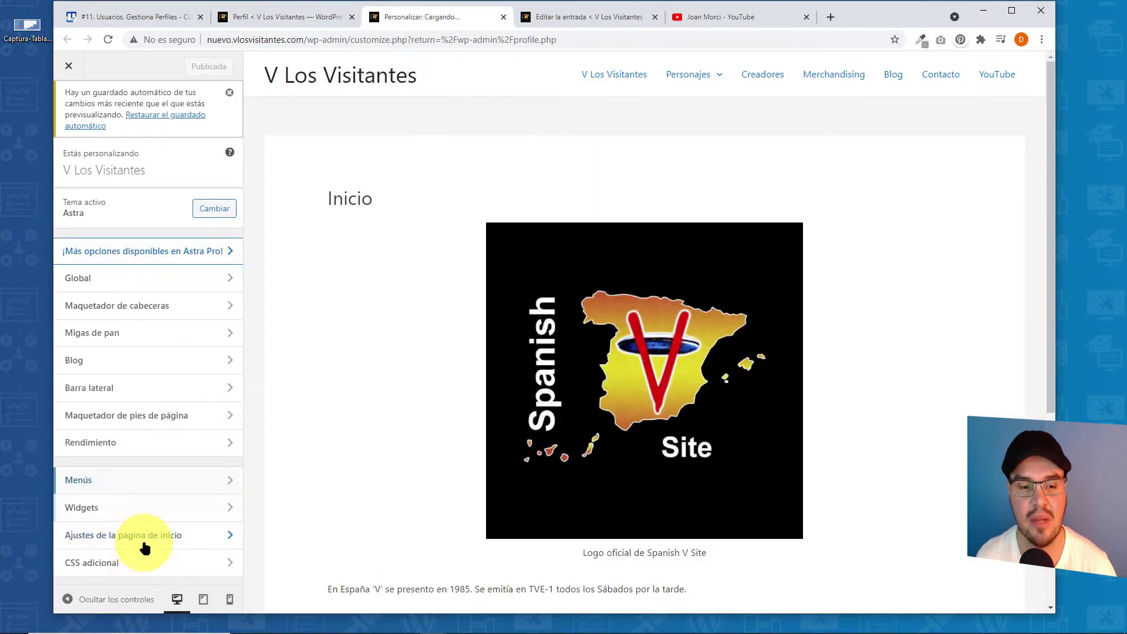
click(138, 563)
click(125, 440)
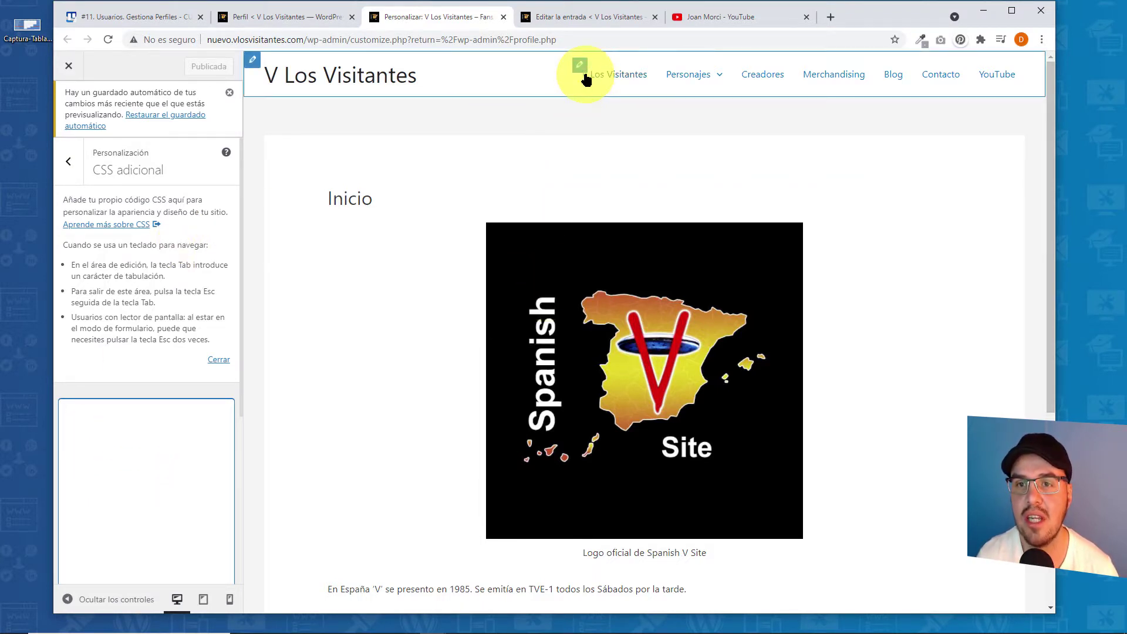
- Open the V Los Visitantes menu page in its own new tab
right_click(615, 79)
click(625, 88)
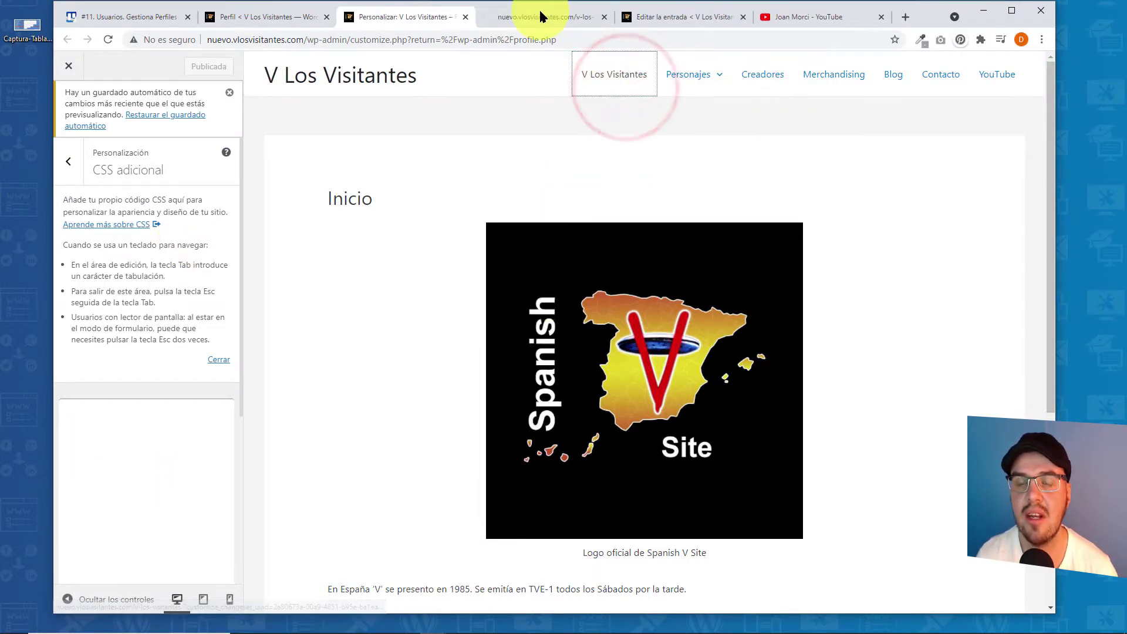
click(540, 16)
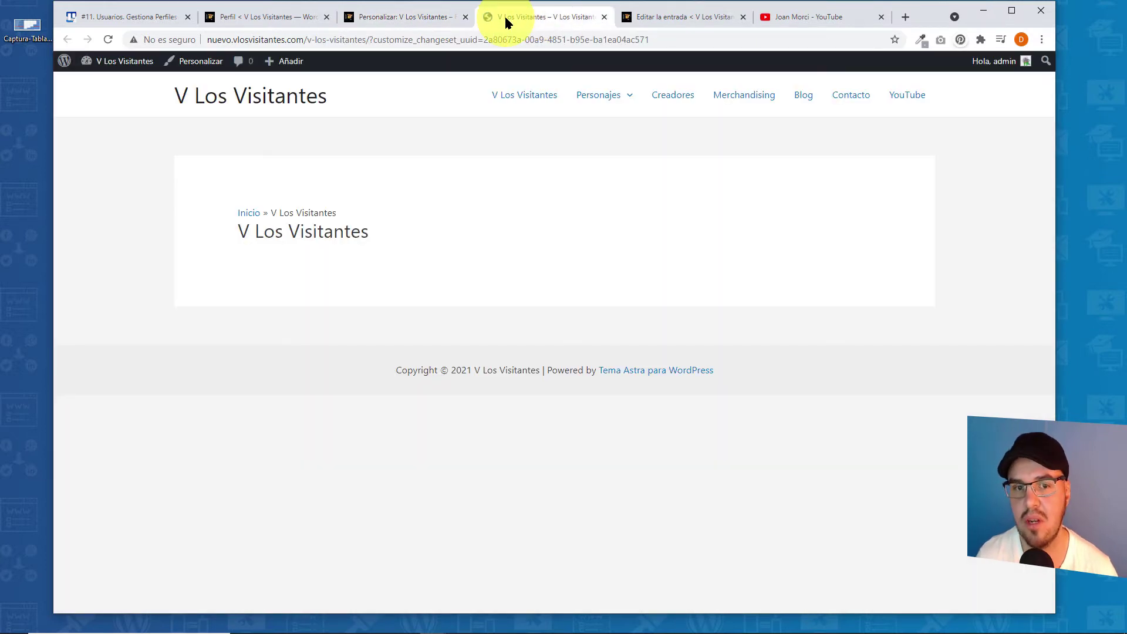
- Inspect the V Los Visitantes menu link and copy its .ast-header-break-point menu-link CSS rule
right_click(518, 97)
click(565, 195)
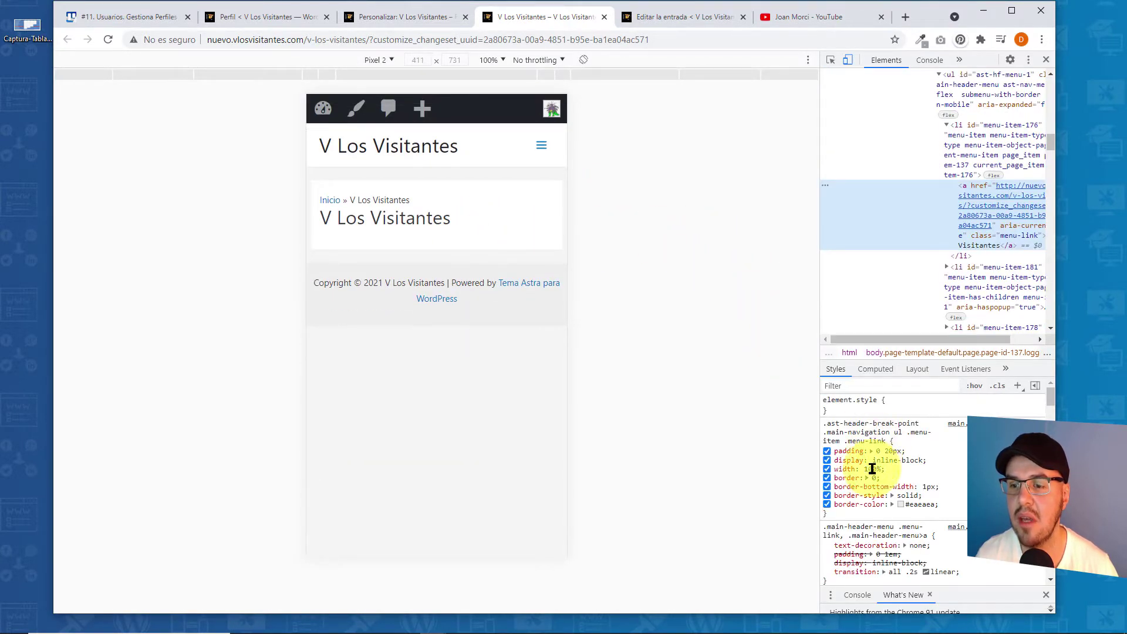
drag(837, 515, 827, 421)
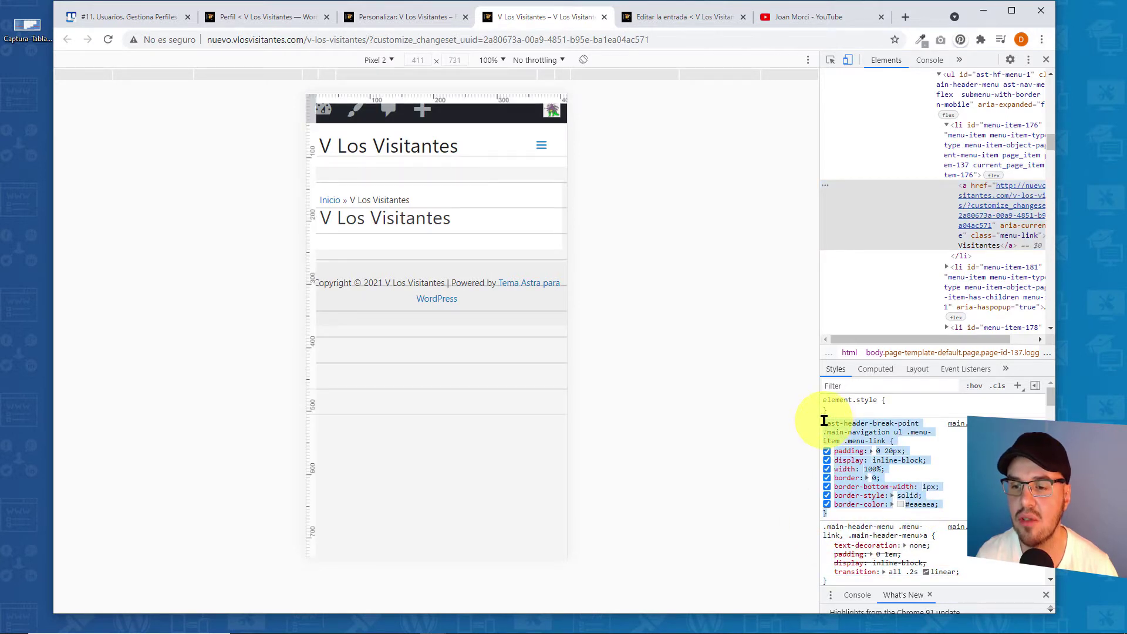
right_click(855, 428)
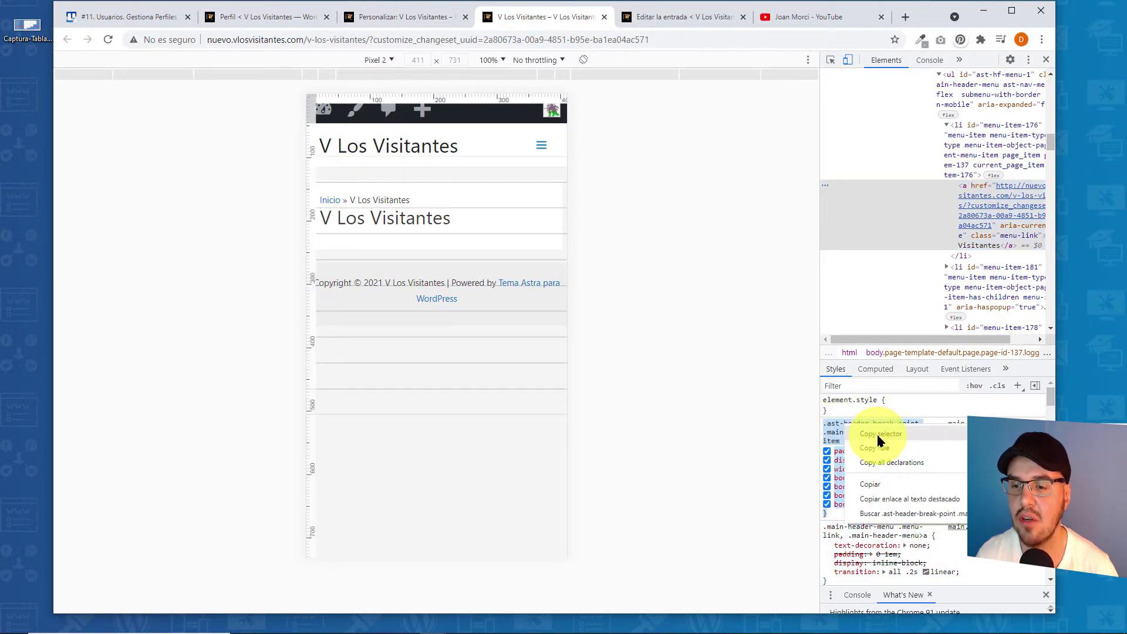
click(876, 483)
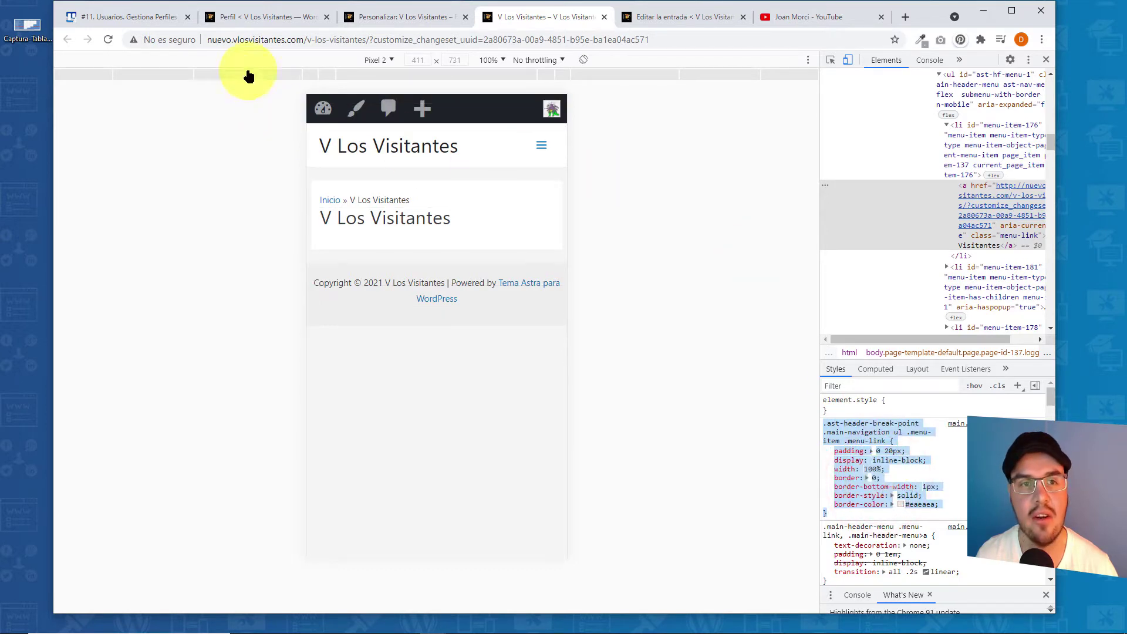
click(381, 16)
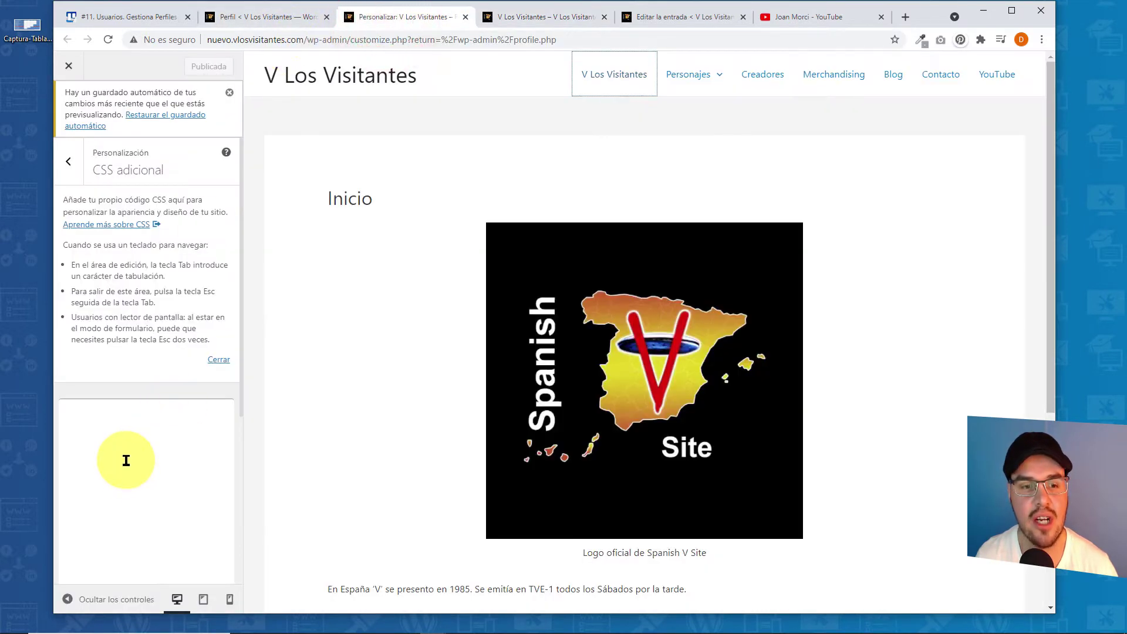
- Paste the menu-link rule into Additional CSS, then re-enable syntax highlighting in the profile
right_click(143, 433)
click(158, 530)
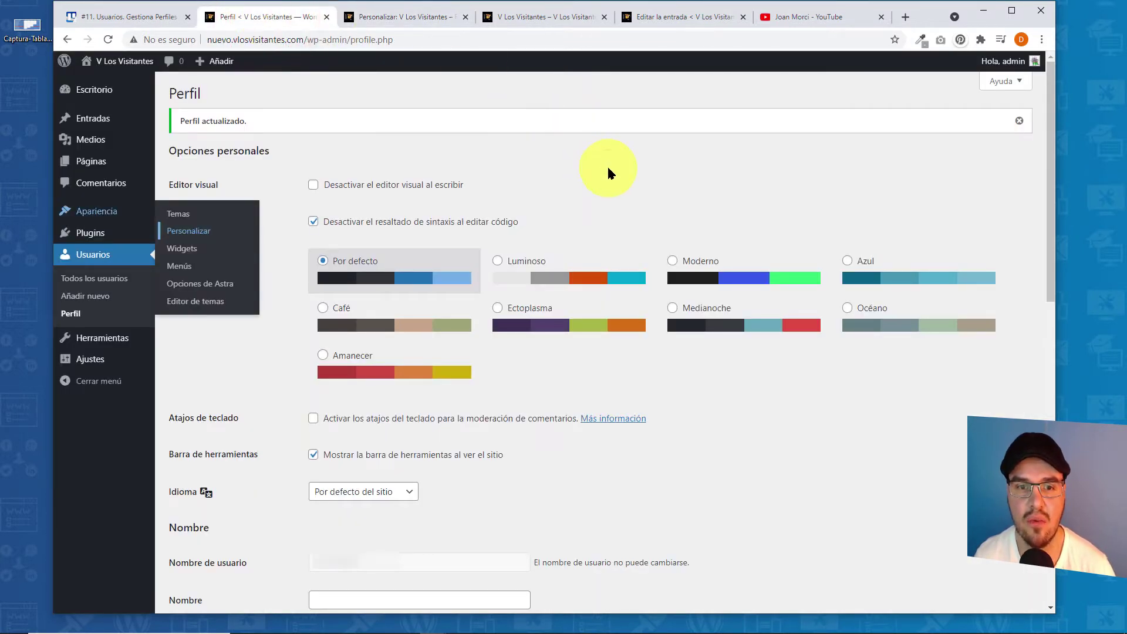
click(314, 222)
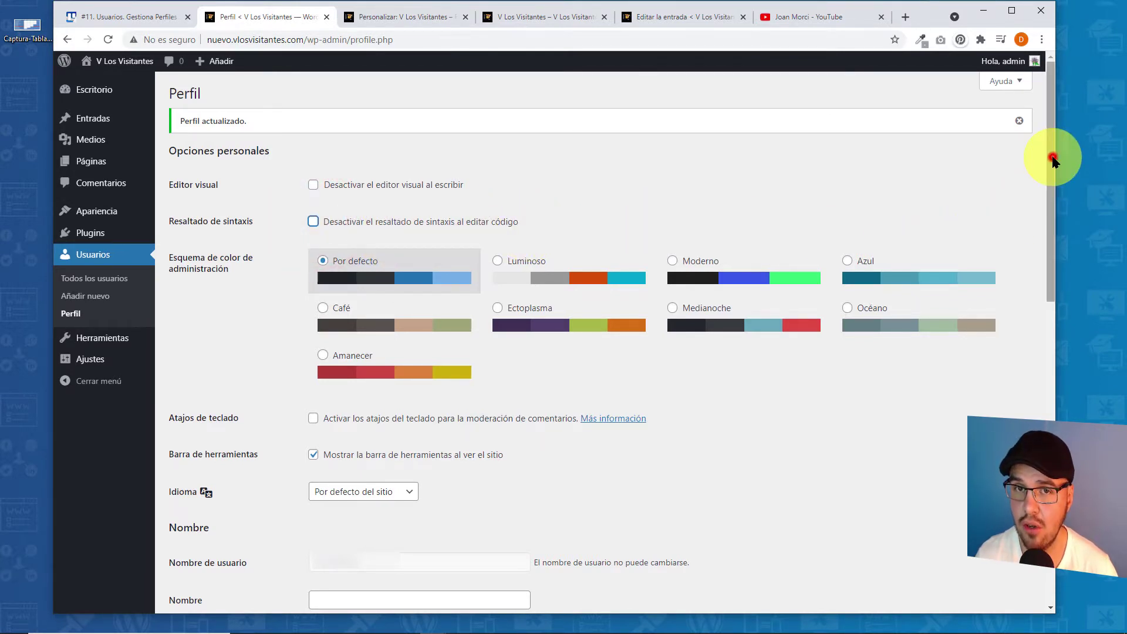
scroll(1052, 162, down, 10)
click(200, 548)
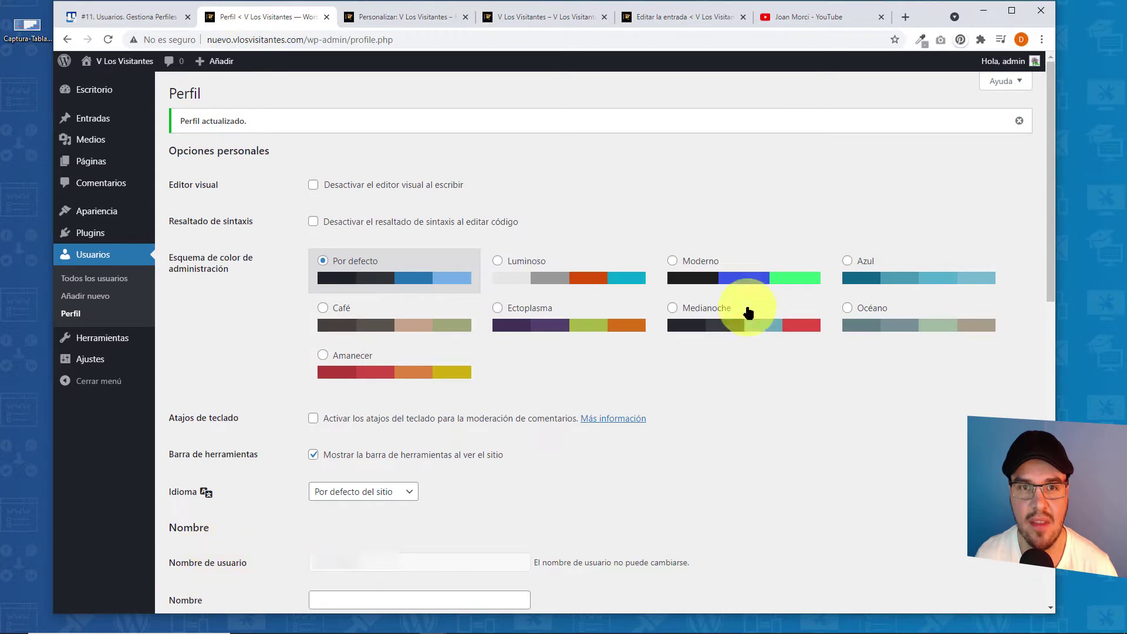
click(426, 17)
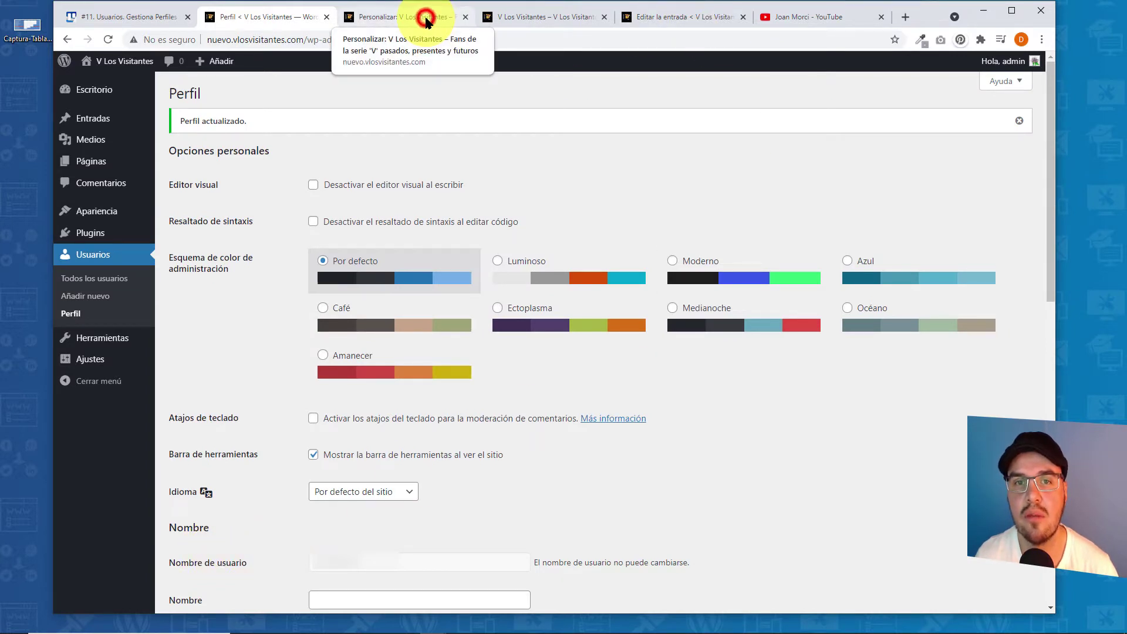
drag(109, 458, 33, 337)
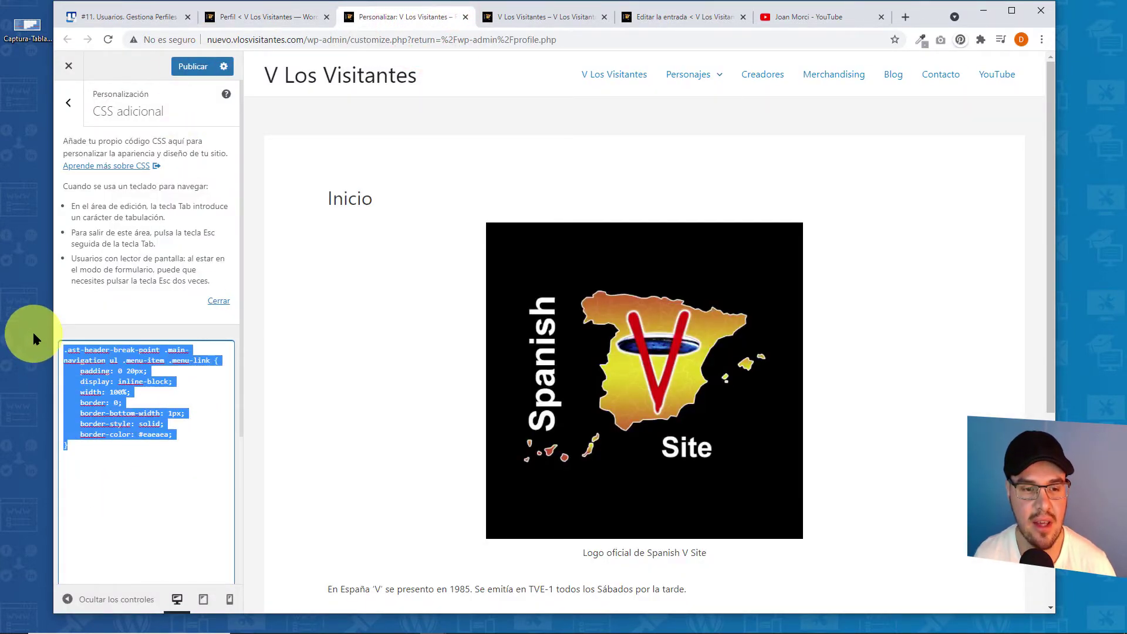
- Reload the Customizer and paste the menu-link rule into the highlighted Additional CSS editor
click(107, 39)
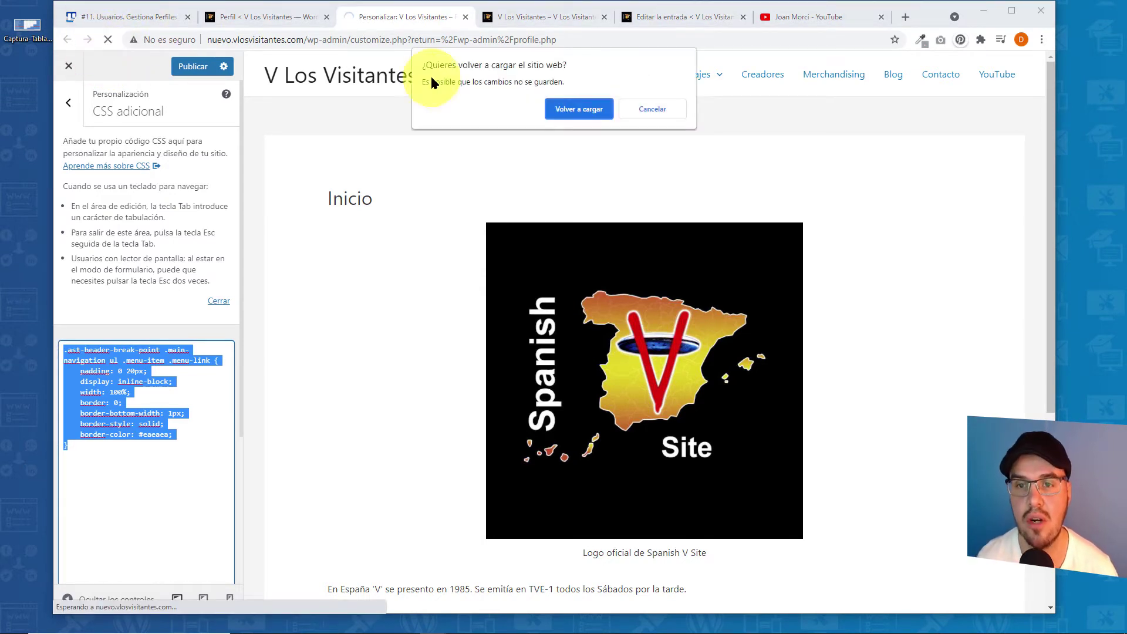
click(566, 109)
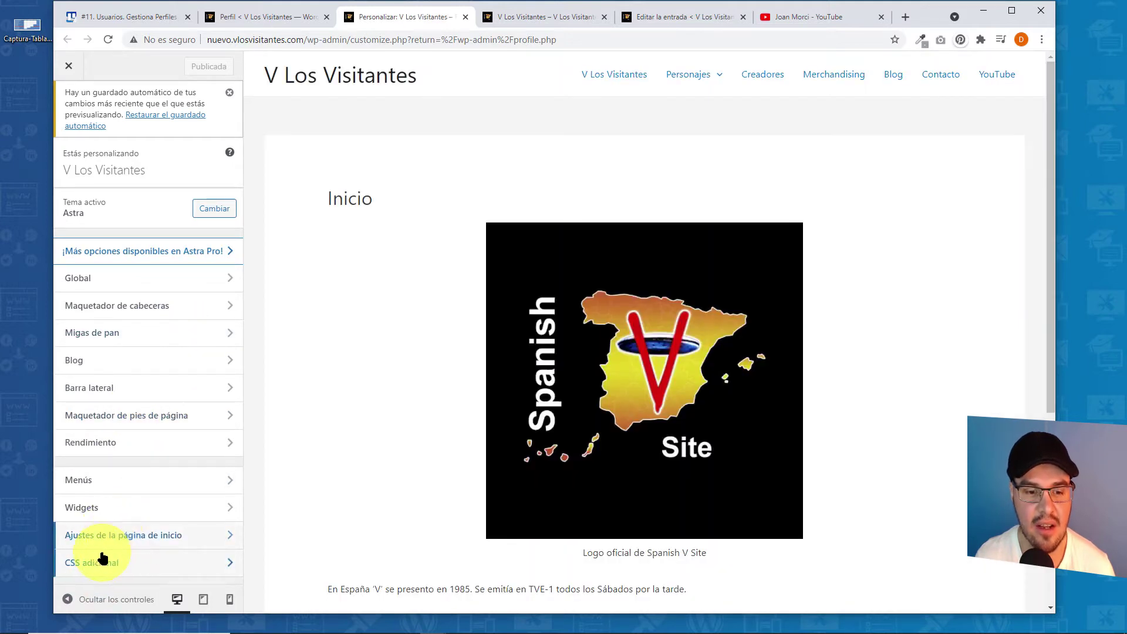
click(175, 562)
right_click(122, 467)
click(165, 367)
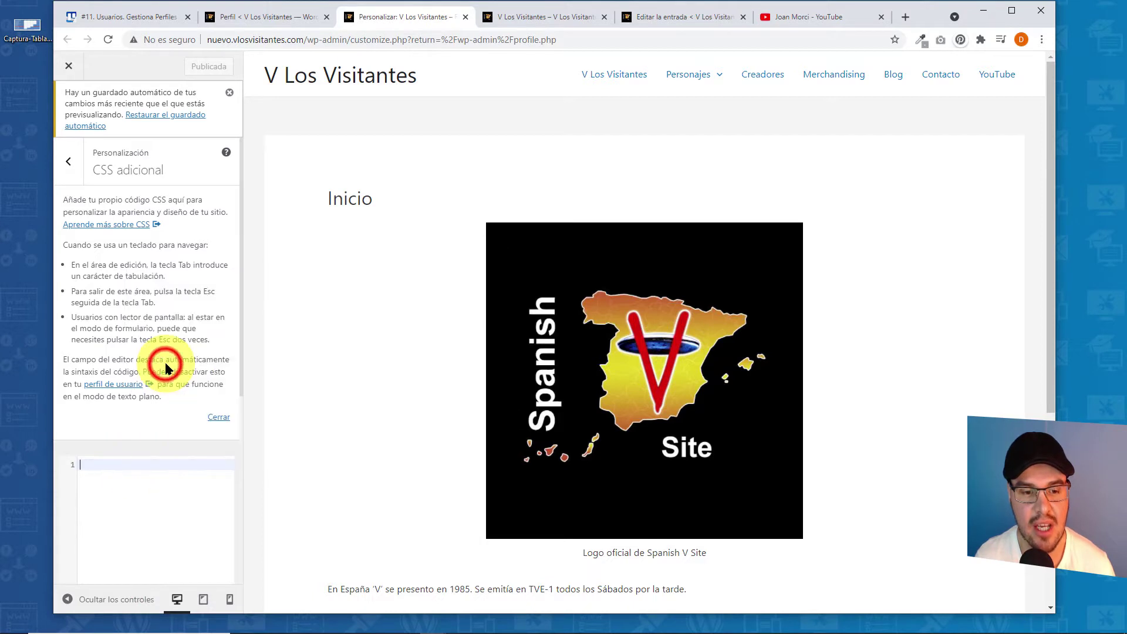
click(105, 552)
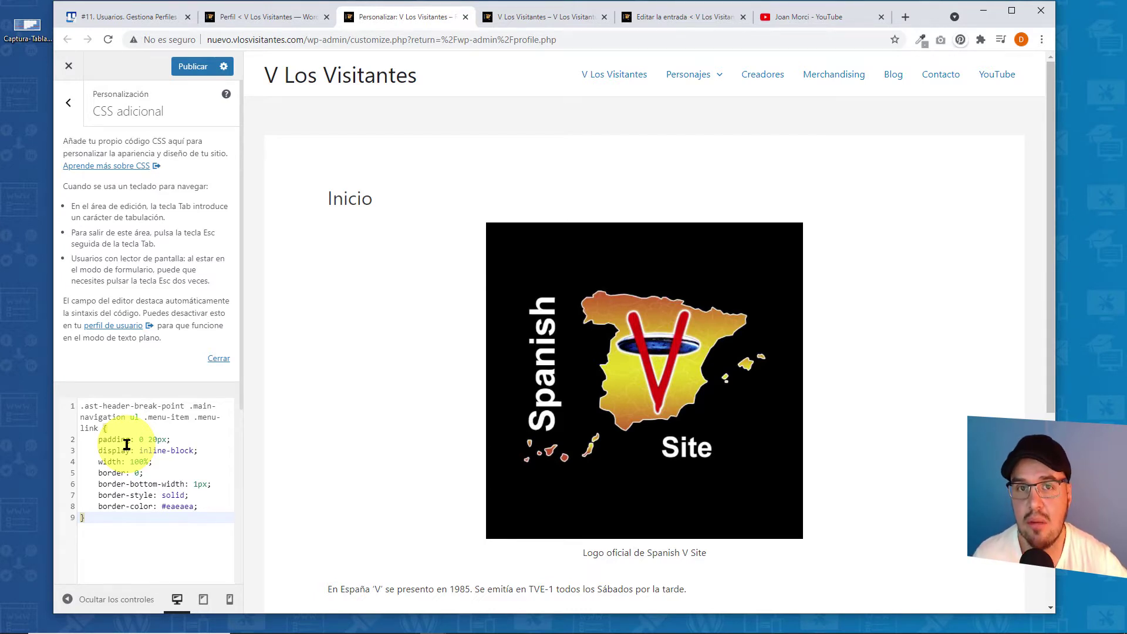
- Preview the Luminoso, Moderno, Azul and Café admin colour schemes, then restore Por defecto
click(257, 22)
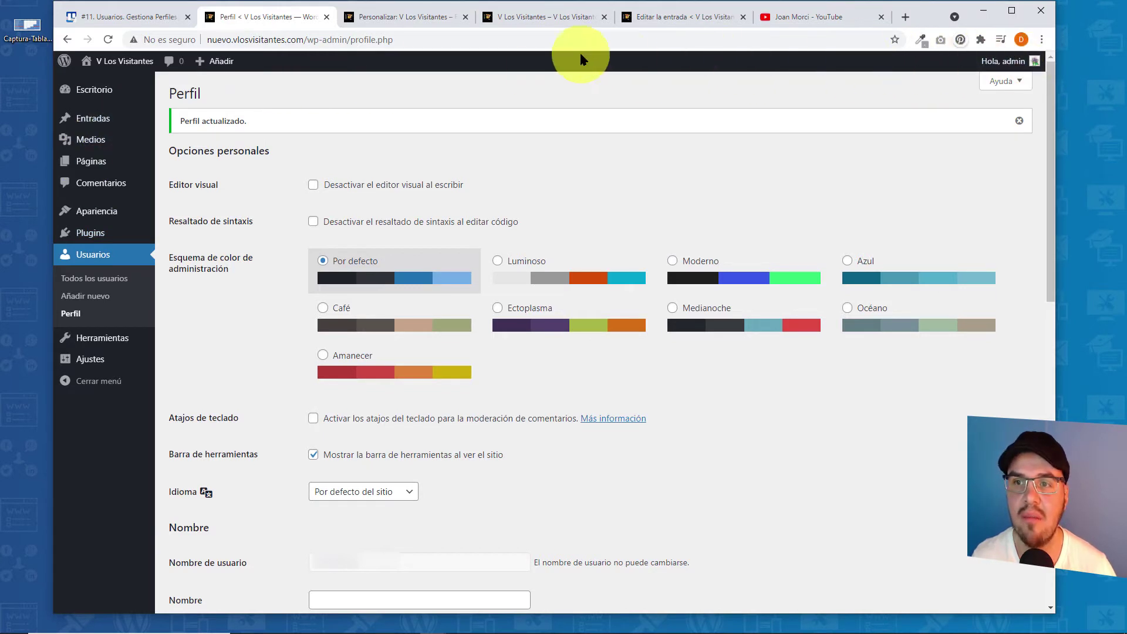
click(494, 262)
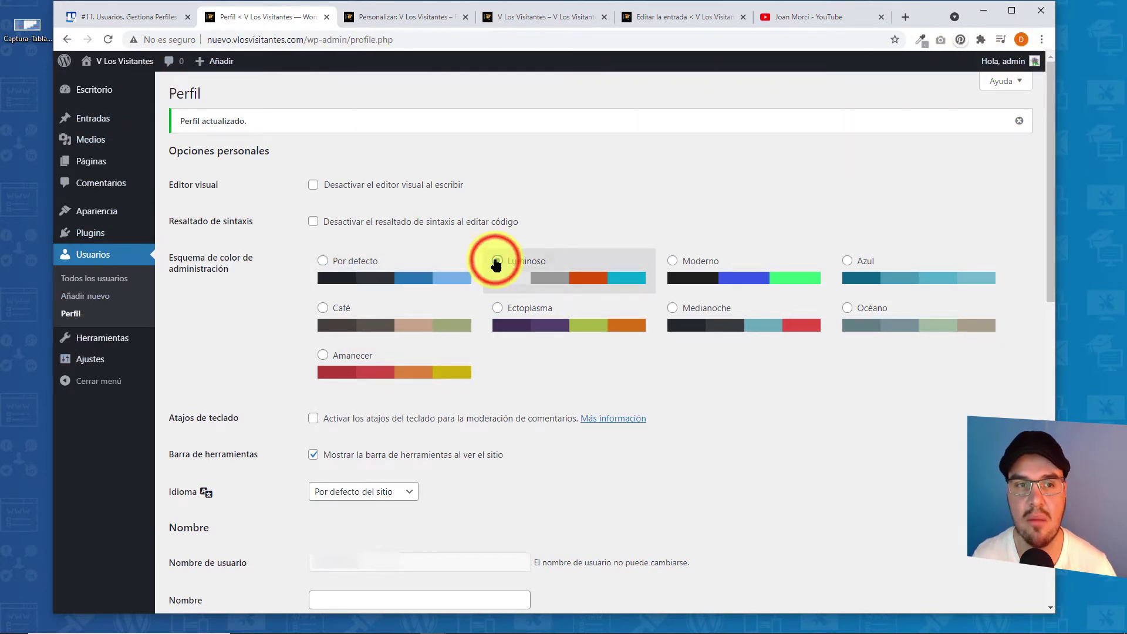
click(673, 262)
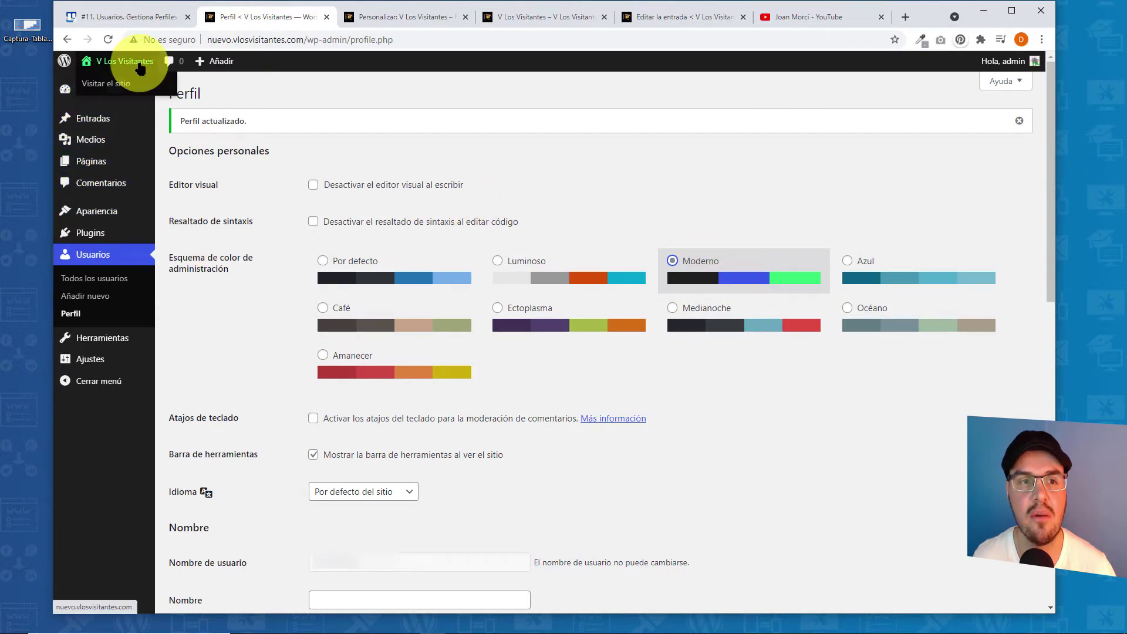
mouse_move(221, 64)
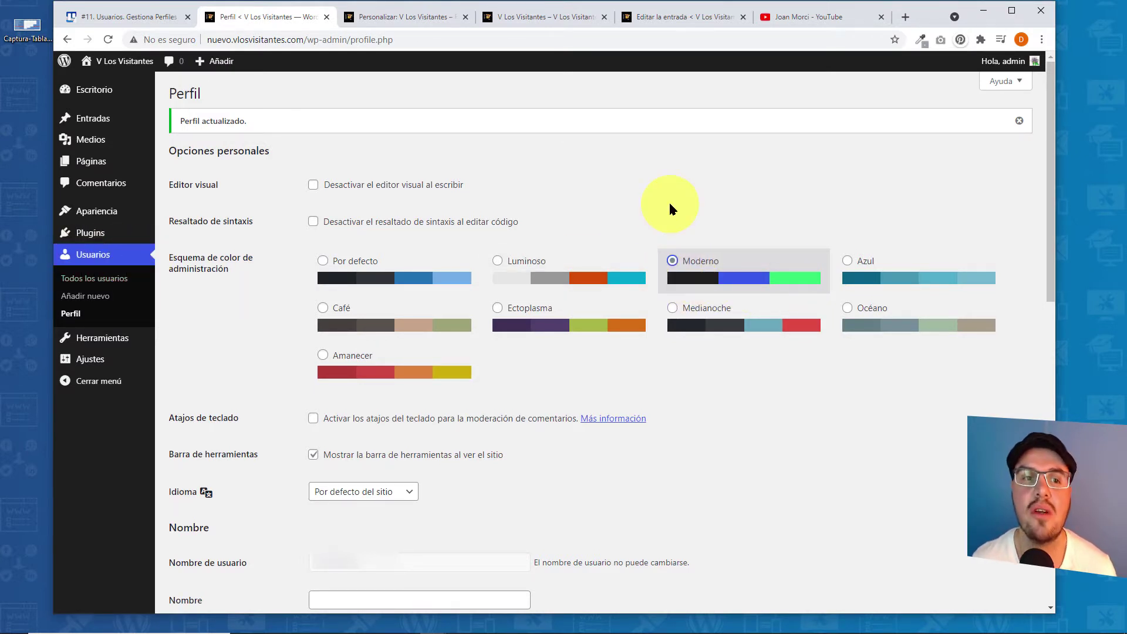
click(847, 262)
click(328, 315)
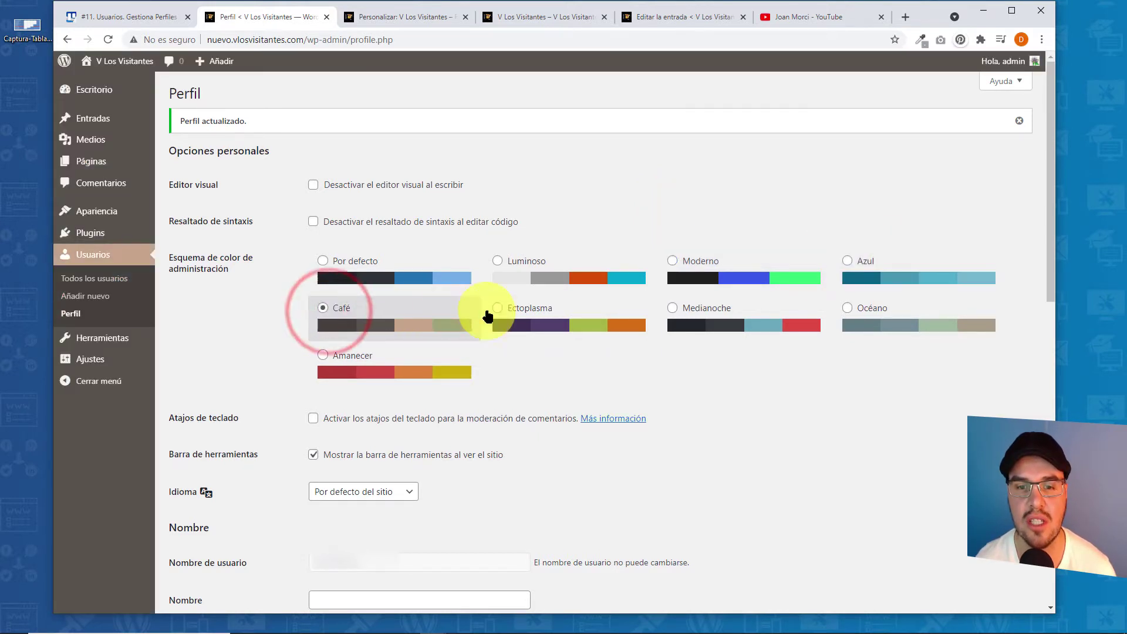
click(328, 263)
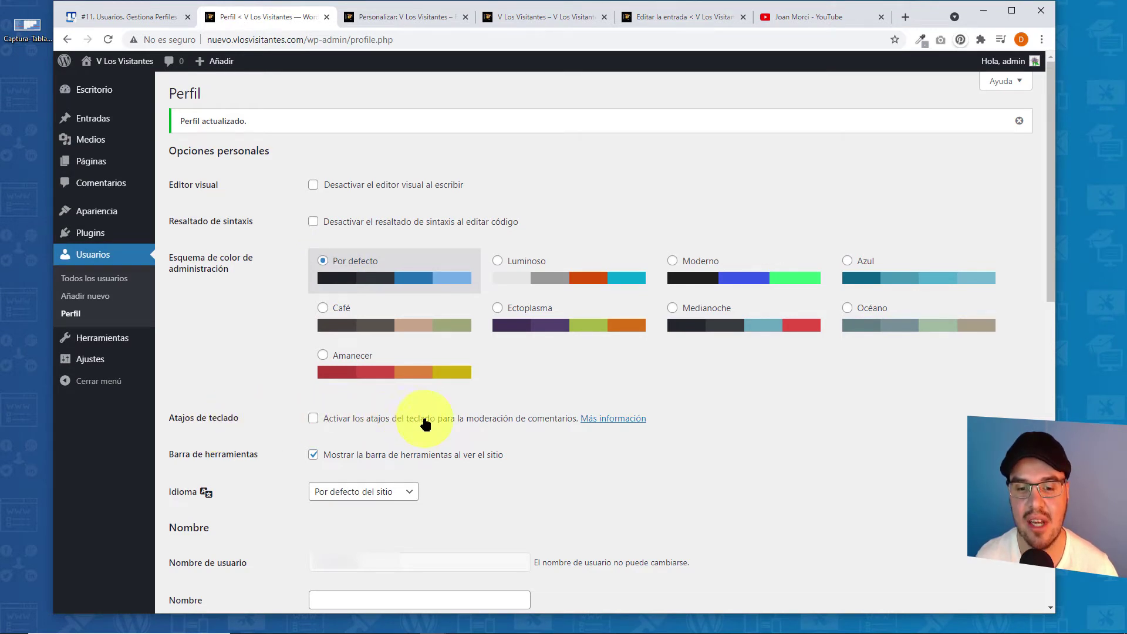
right_click(609, 419)
- View the keyboard shortcuts help in a new tab, then close the Customizer and duplicate site tabs
click(627, 426)
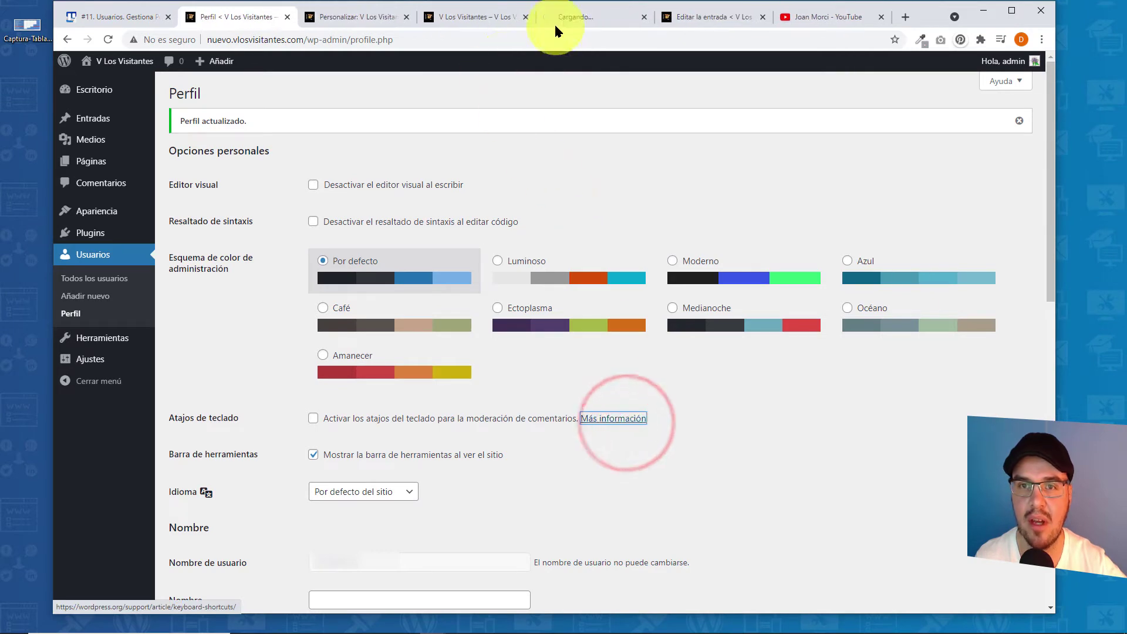
click(570, 20)
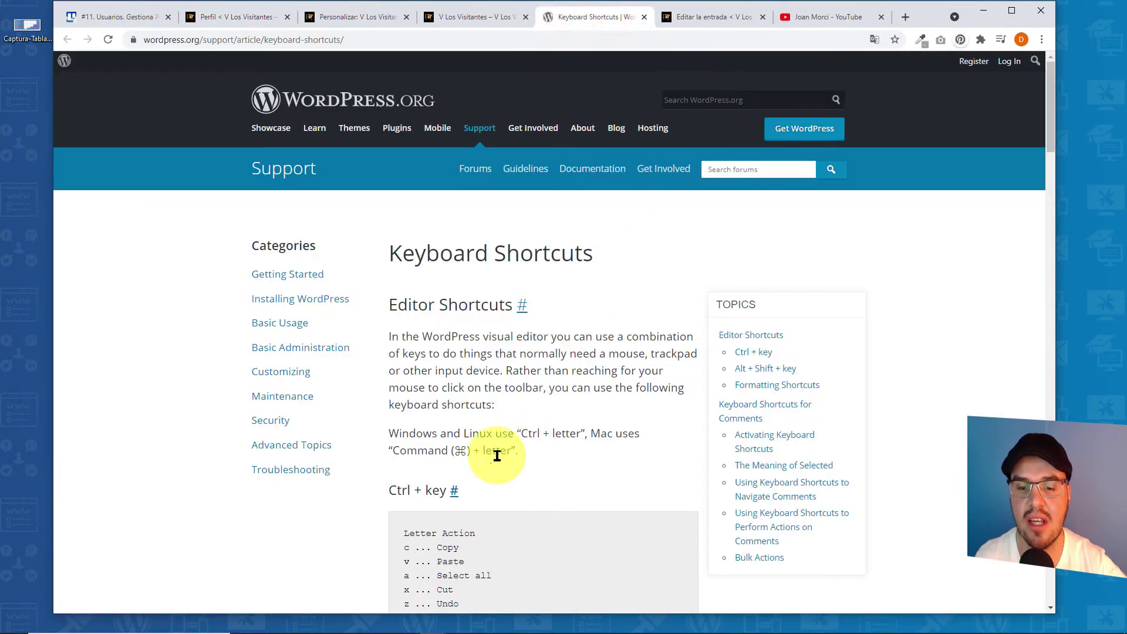
scroll(494, 456, down, 2)
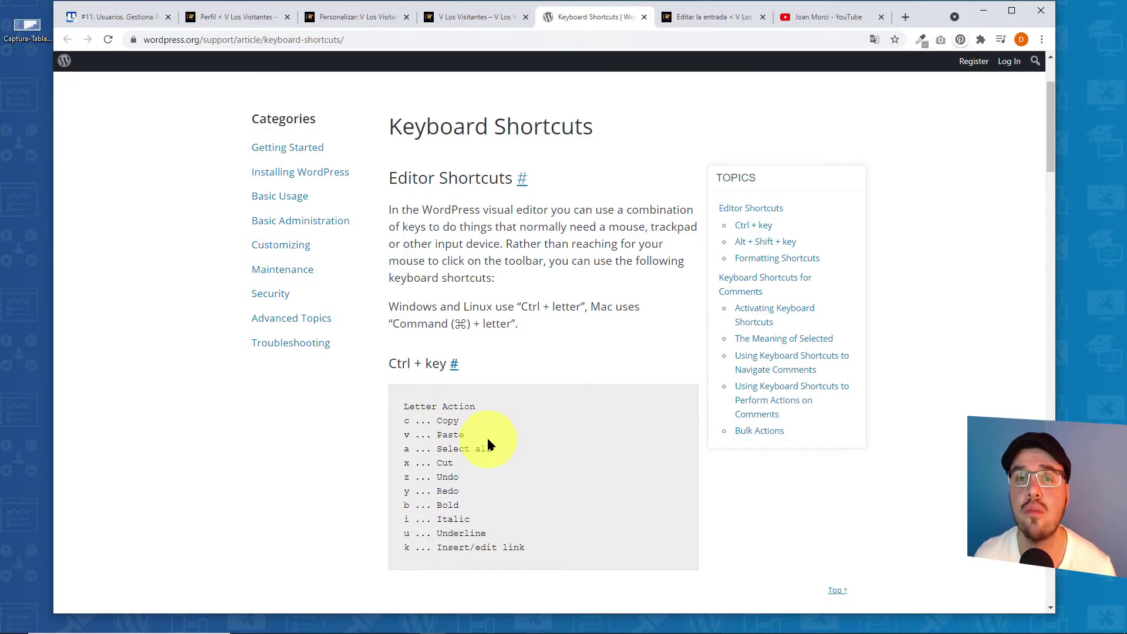
click(406, 17)
click(406, 17)
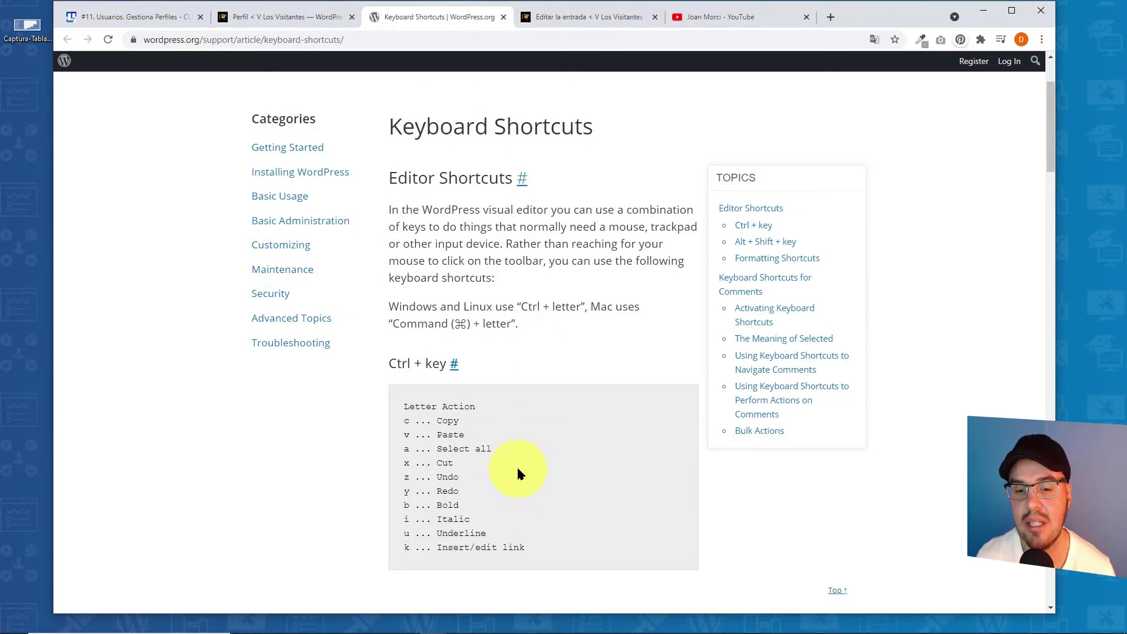
click(269, 16)
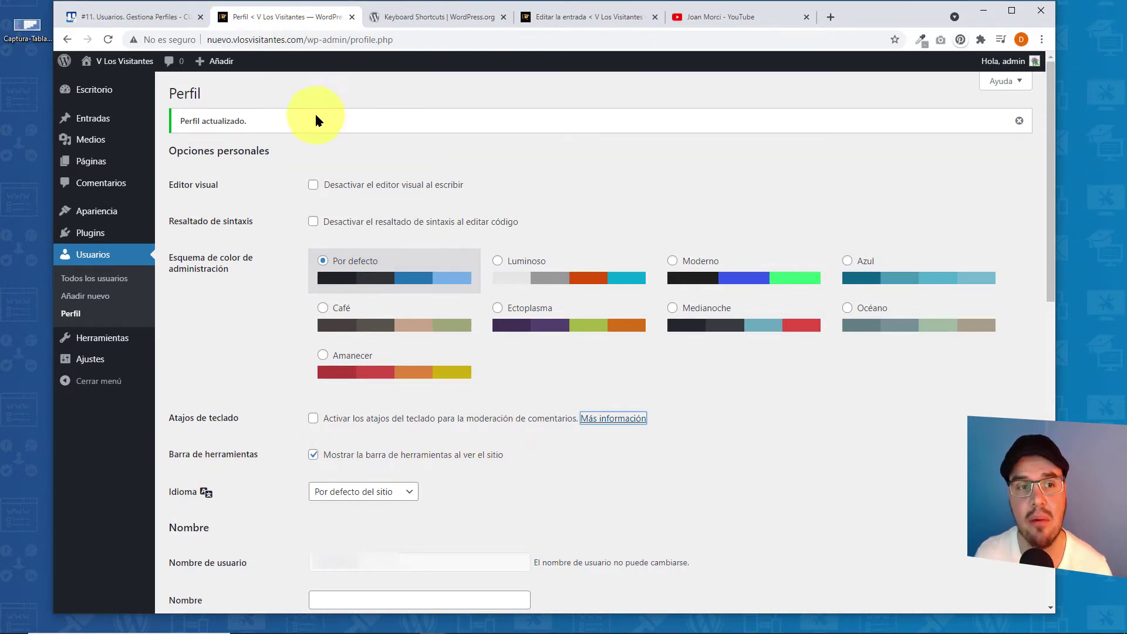
- Open the public site from Visitar el sitio in a new tab placed beside the profile
mouse_move(117, 61)
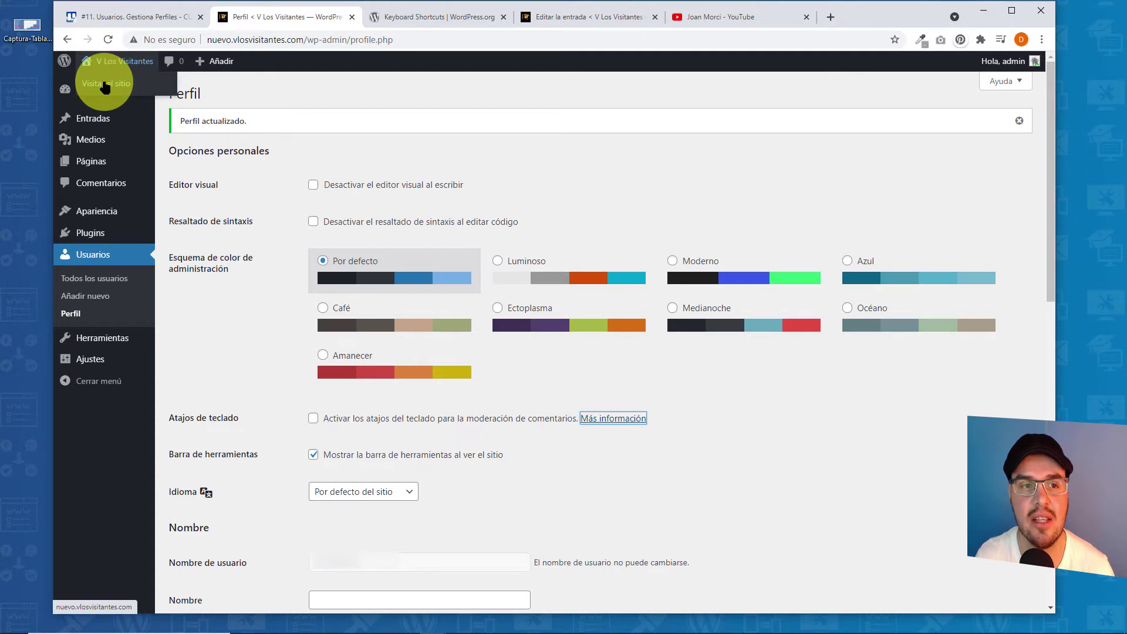
right_click(104, 86)
click(123, 89)
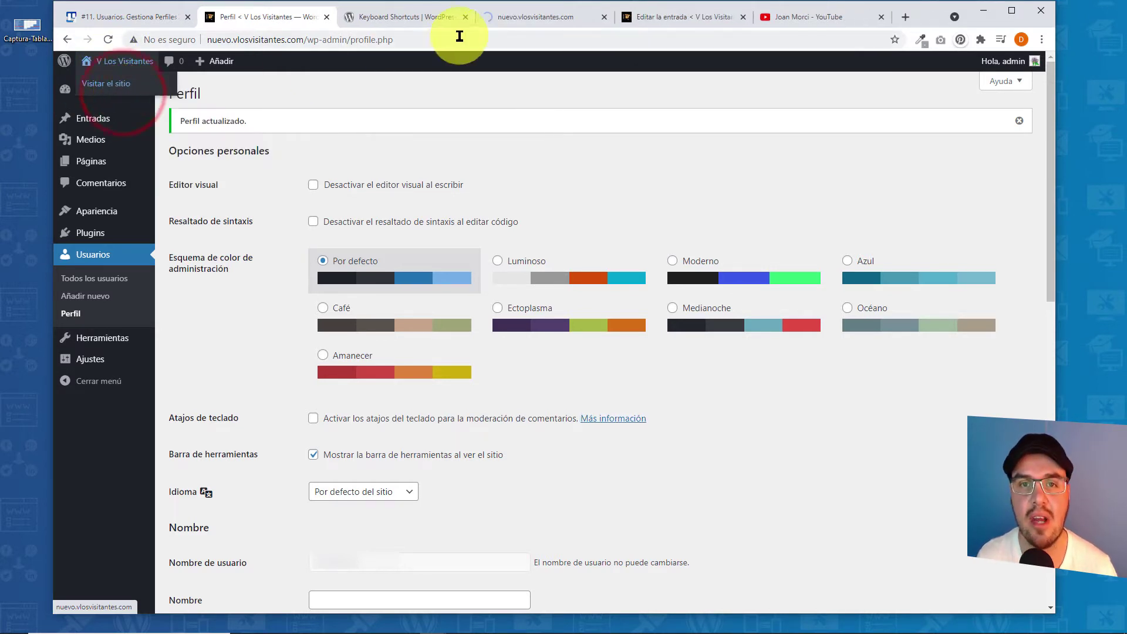
drag(529, 16, 405, 18)
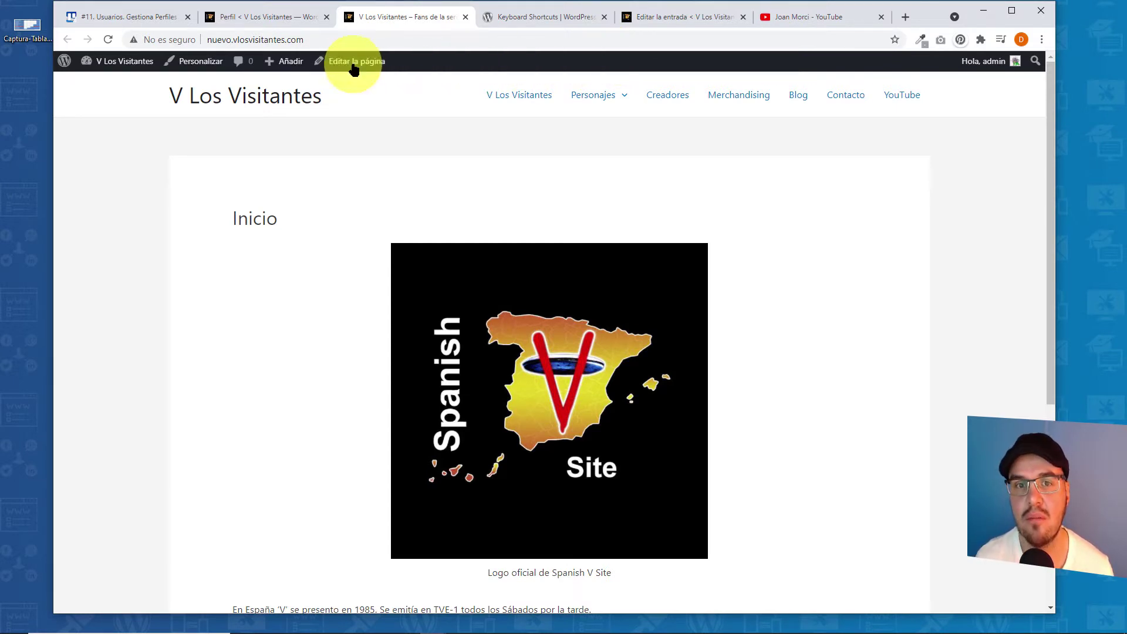
- Turn off the toolbar when viewing the site, save the profile, and reload the site to confirm
click(267, 22)
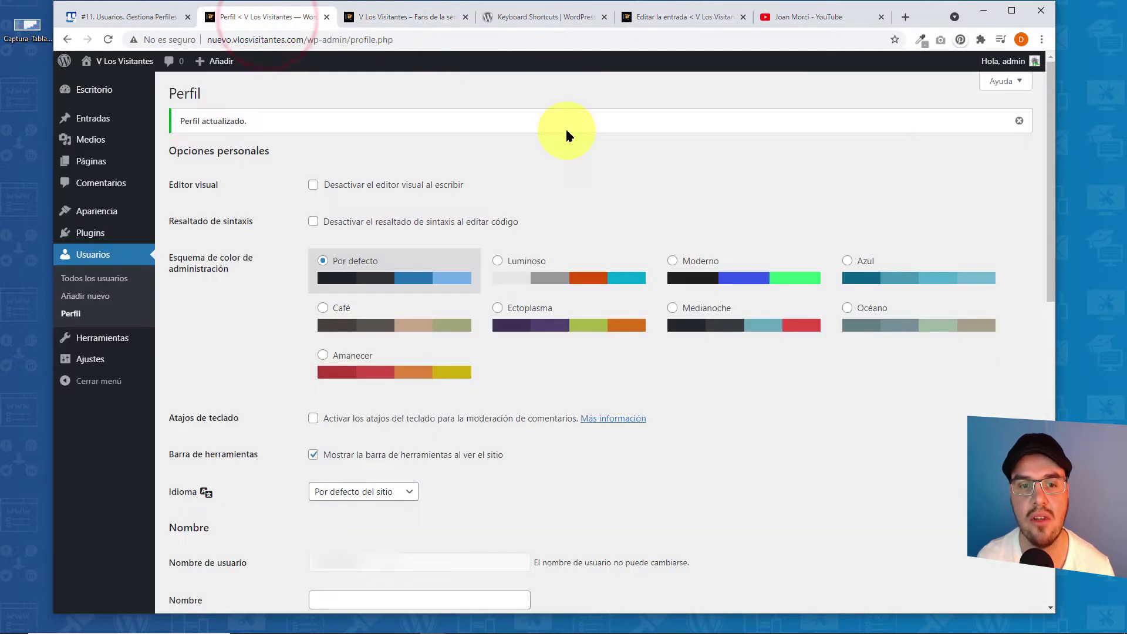
click(314, 457)
drag(1046, 219, 1048, 529)
click(226, 541)
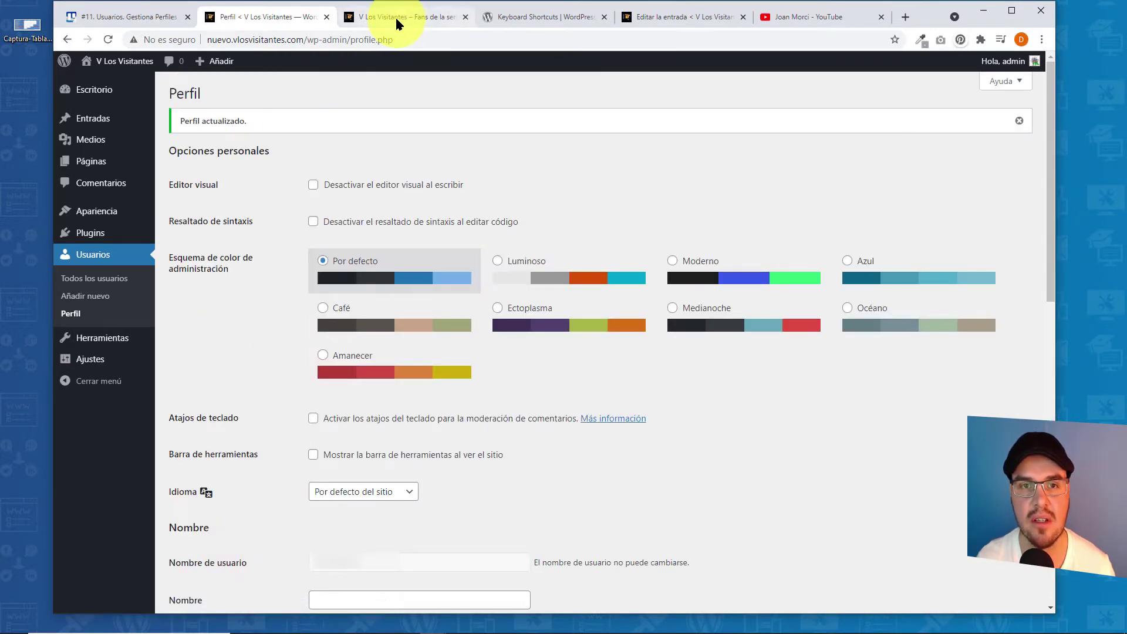
click(397, 16)
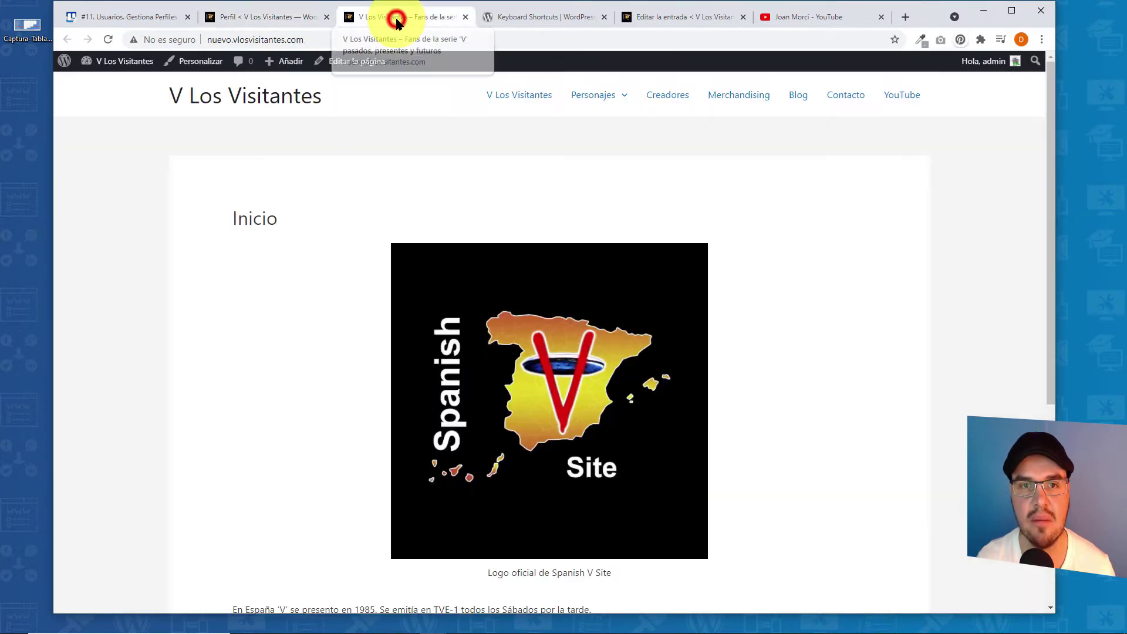
click(106, 41)
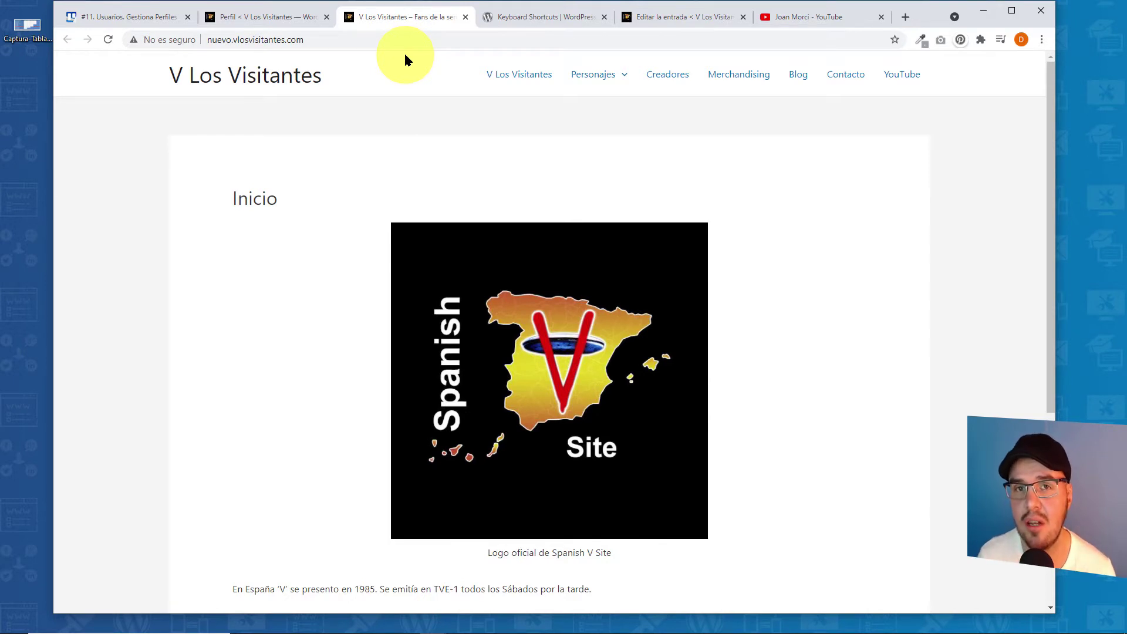
- Re-enable the toolbar when viewing the site and update the profile again
click(259, 16)
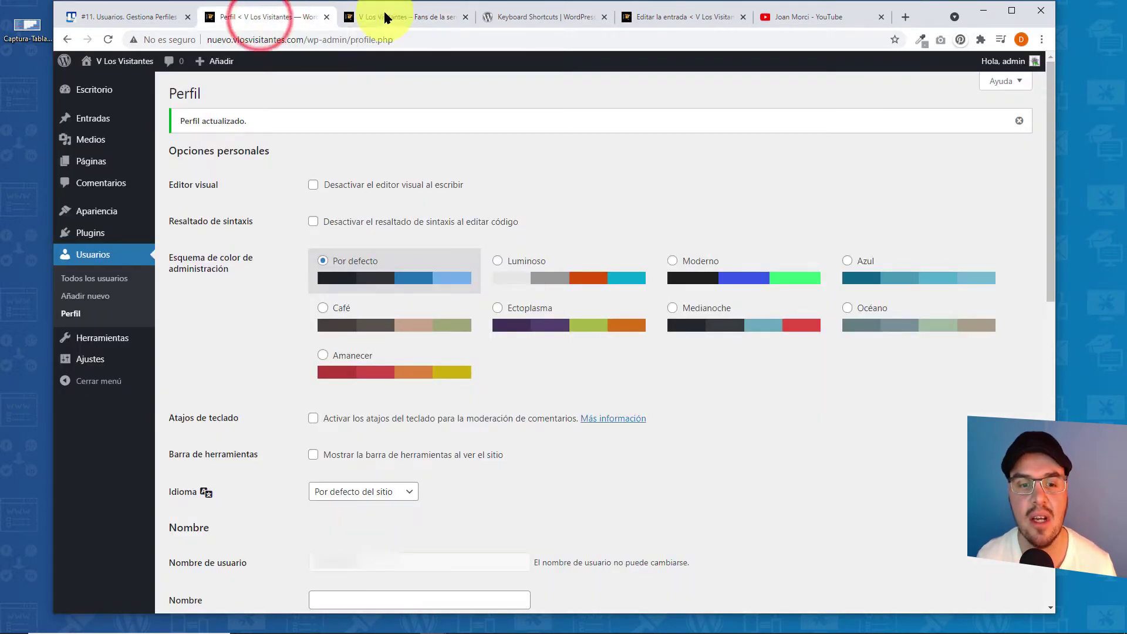
click(313, 454)
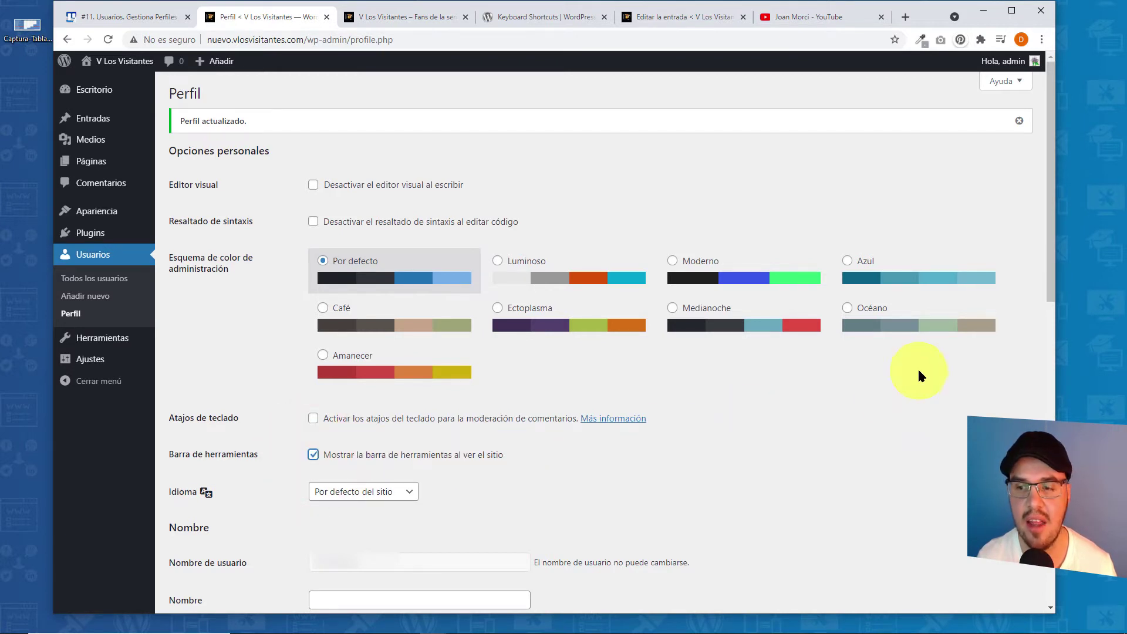
drag(1047, 166, 1049, 474)
click(217, 547)
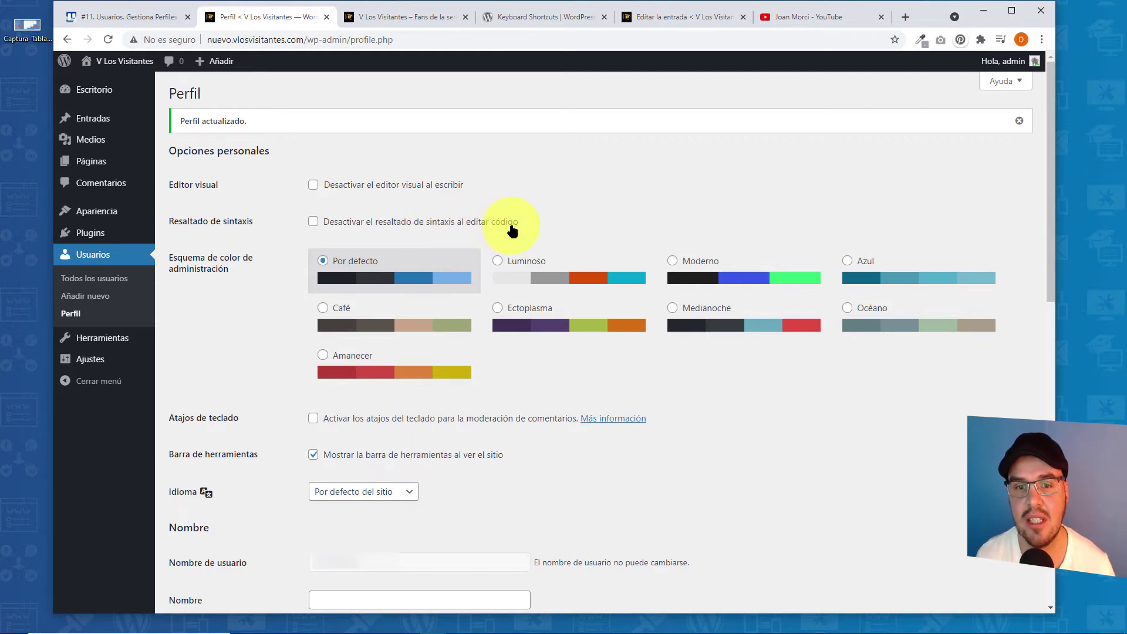
- Check the profile language list, keeping Por defecto del sitio, and open Ajustes > Generales in a new tab
click(408, 492)
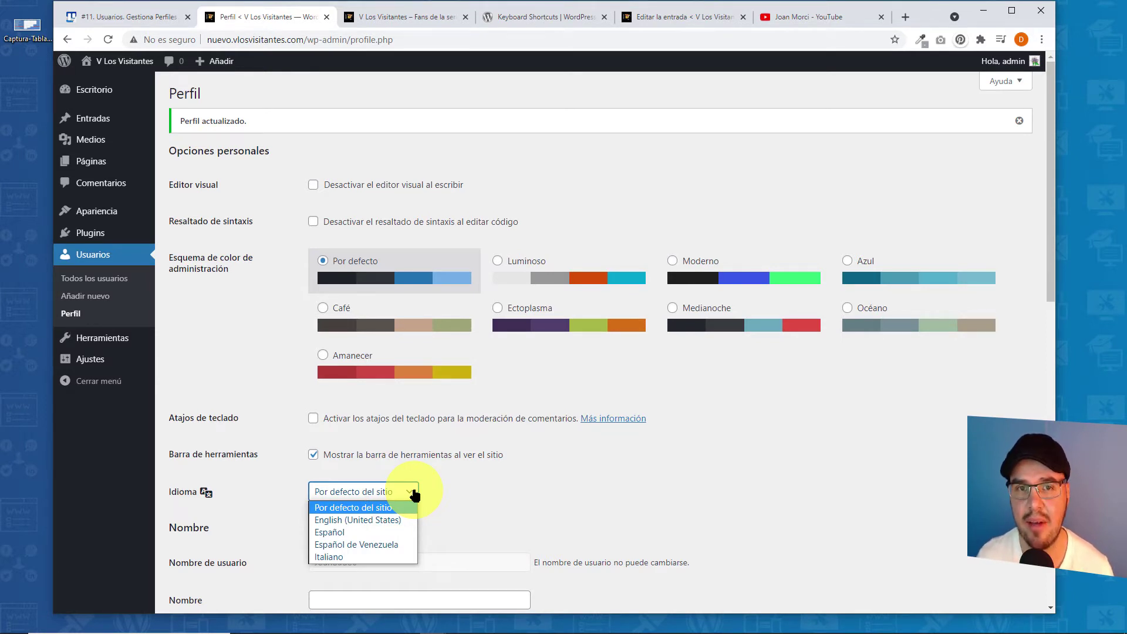
mouse_move(94, 360)
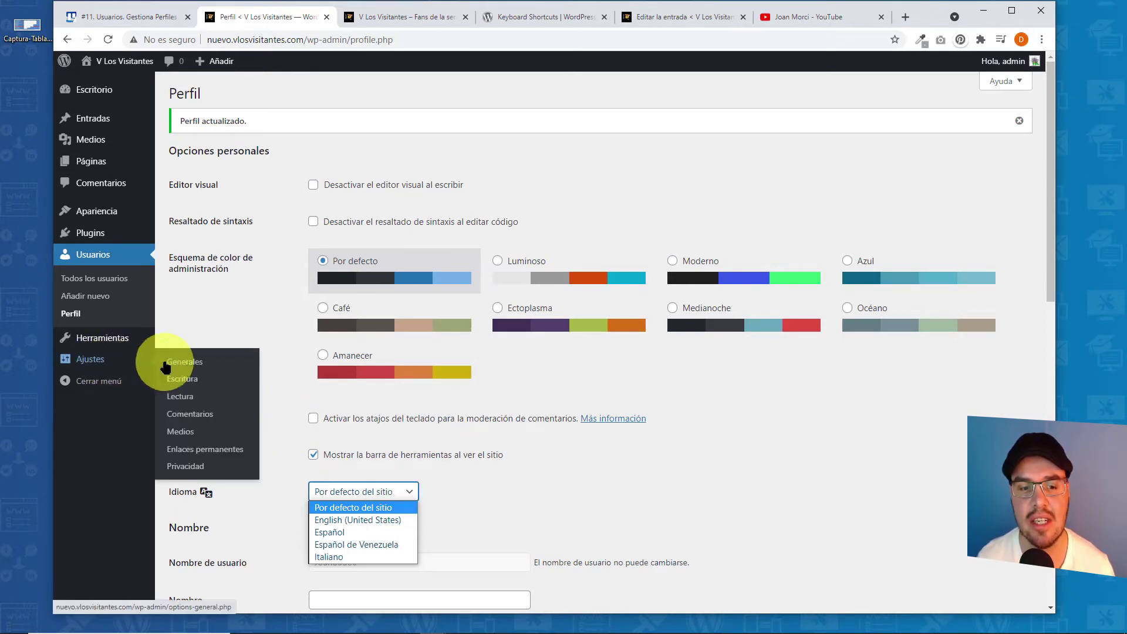
right_click(202, 373)
click(234, 383)
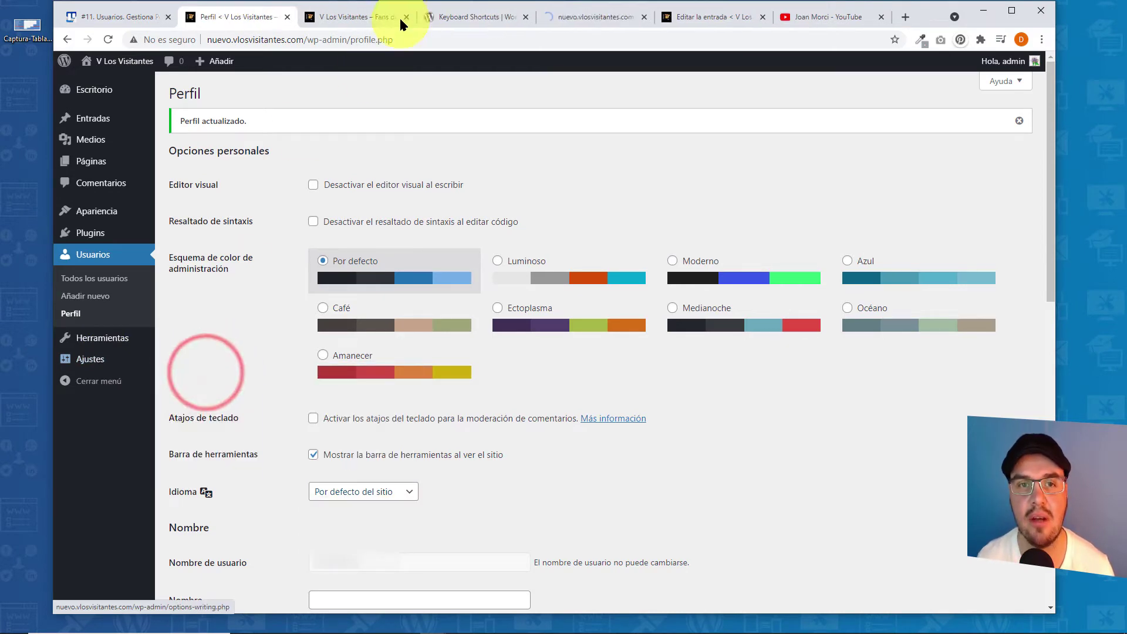
- Review the Idioma del sitio list in Ajustes generales, keep Español, and return to Perfil
click(578, 17)
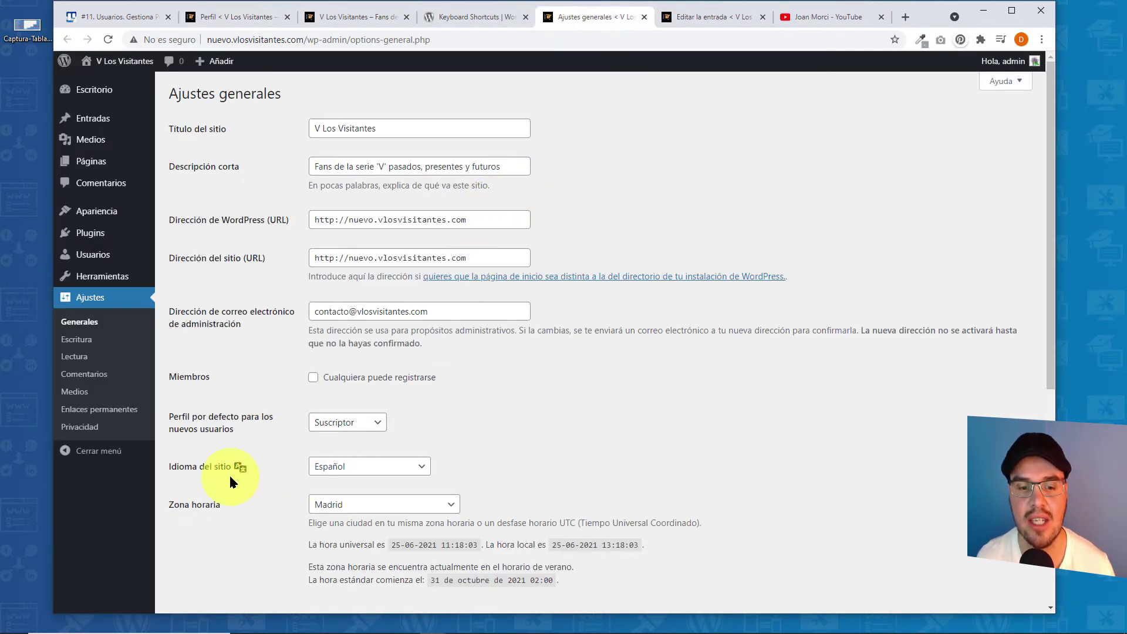
click(418, 467)
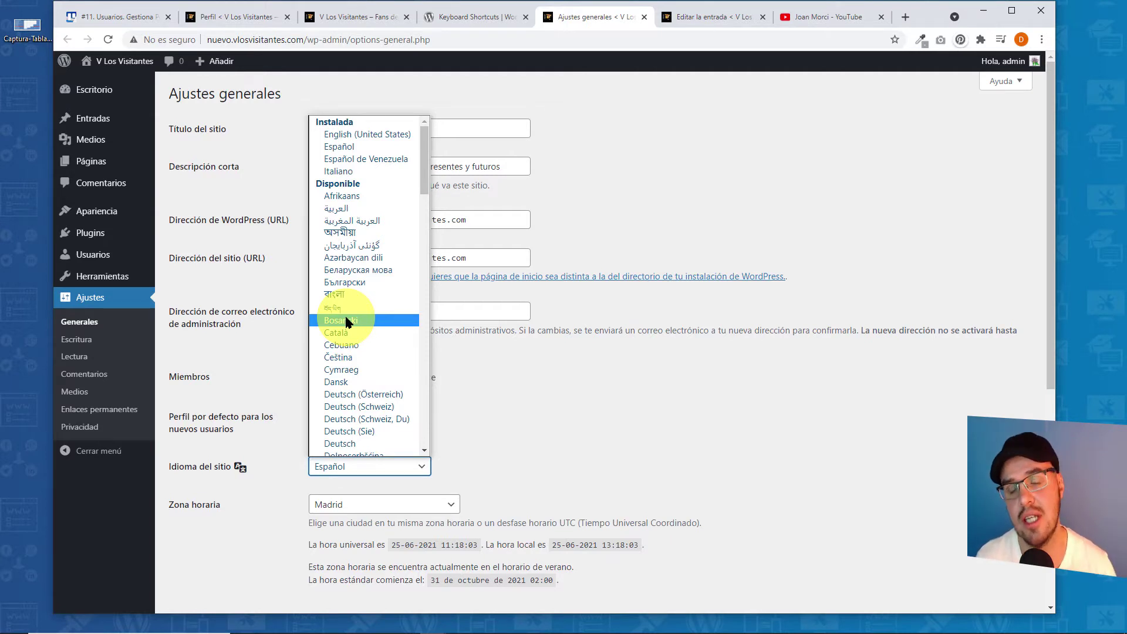
click(563, 378)
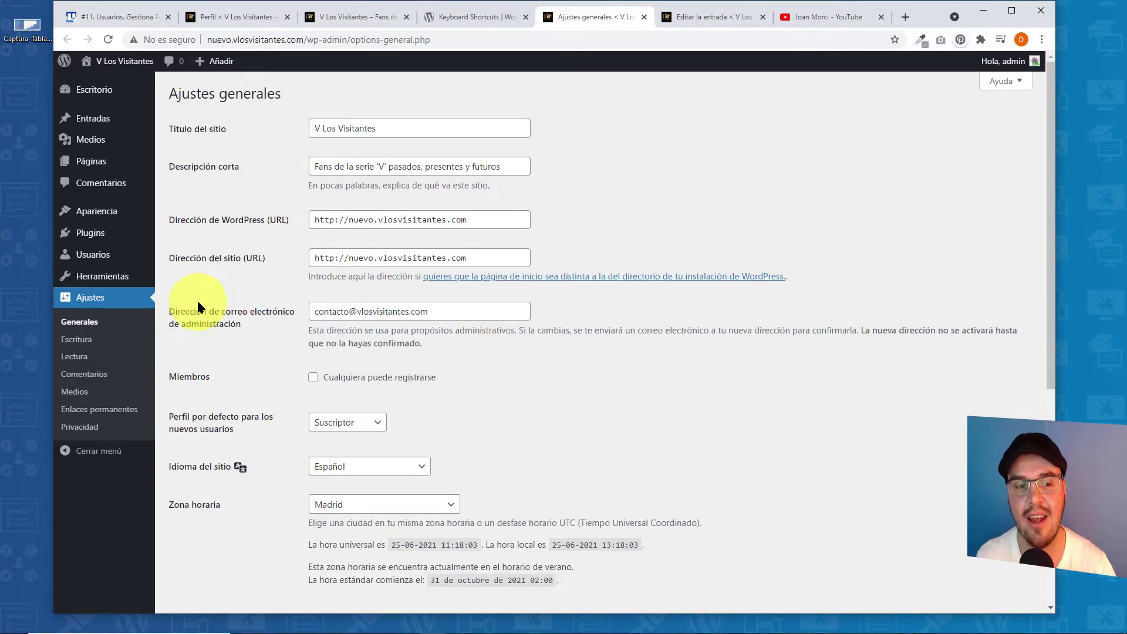
click(246, 16)
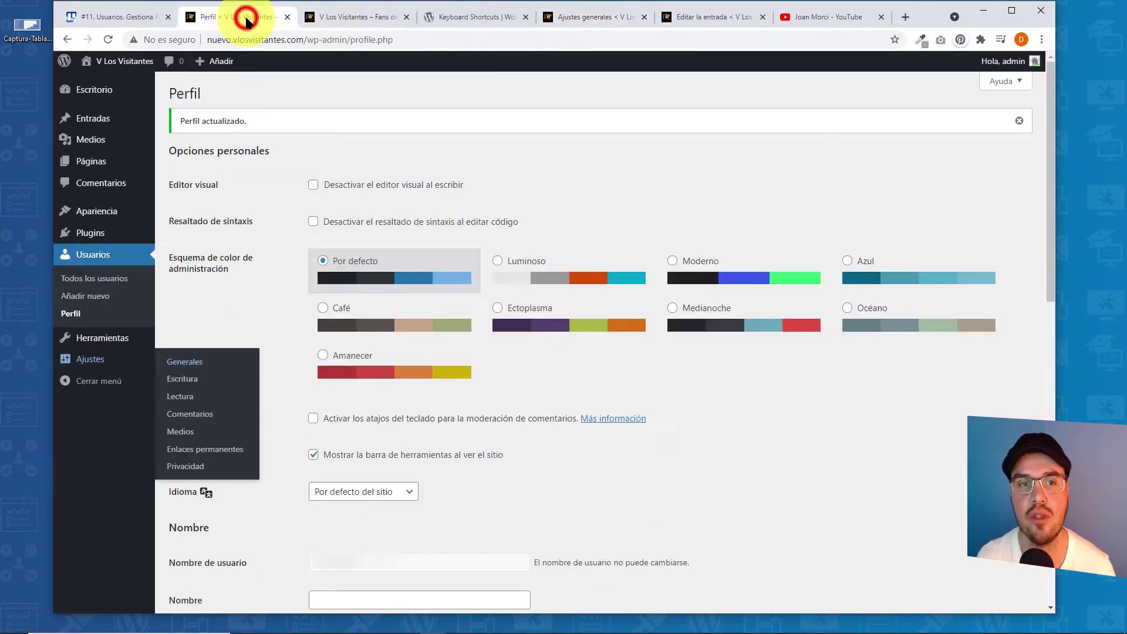
- Close the public site, shortcuts and General settings tabs and scroll to the profile's Nombre section
click(407, 17)
click(406, 17)
click(406, 17)
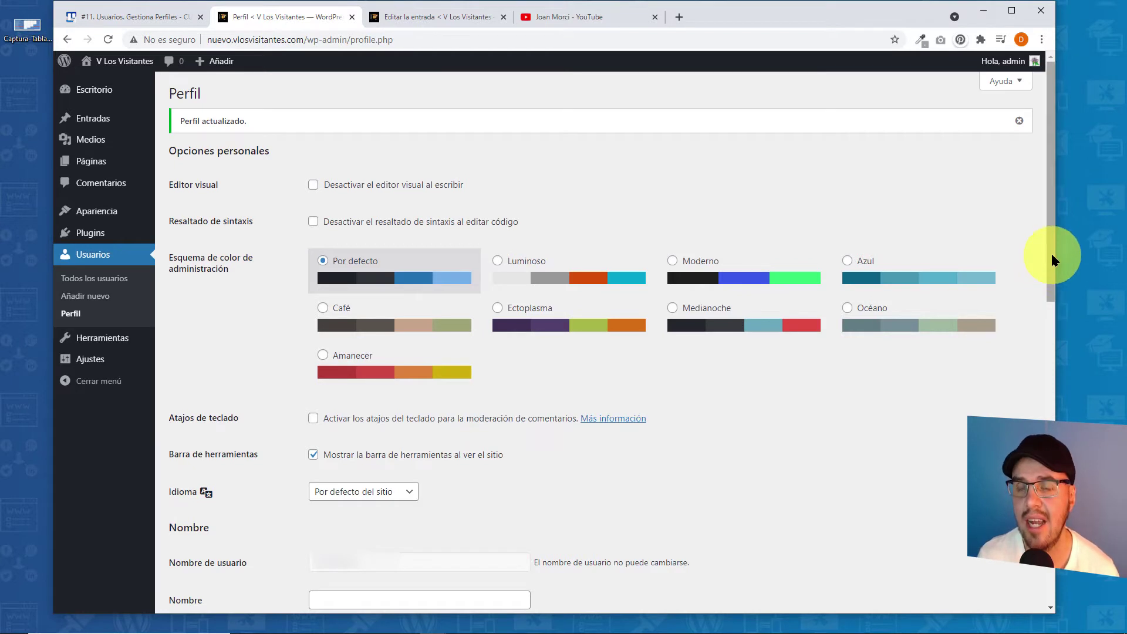
scroll(1051, 252, down, 7)
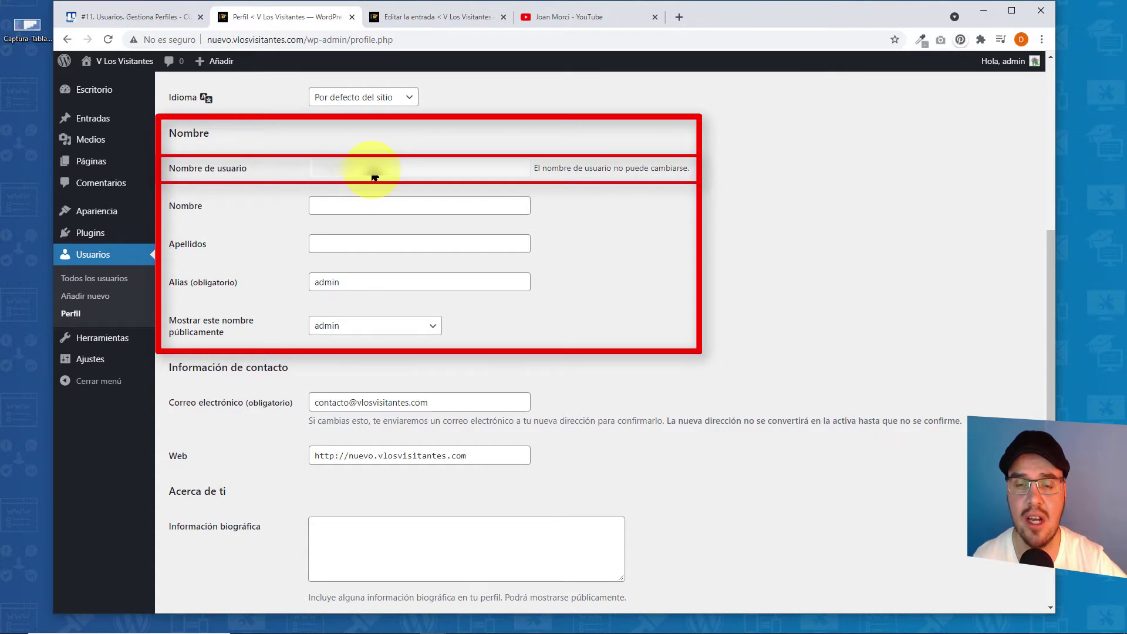
click(694, 174)
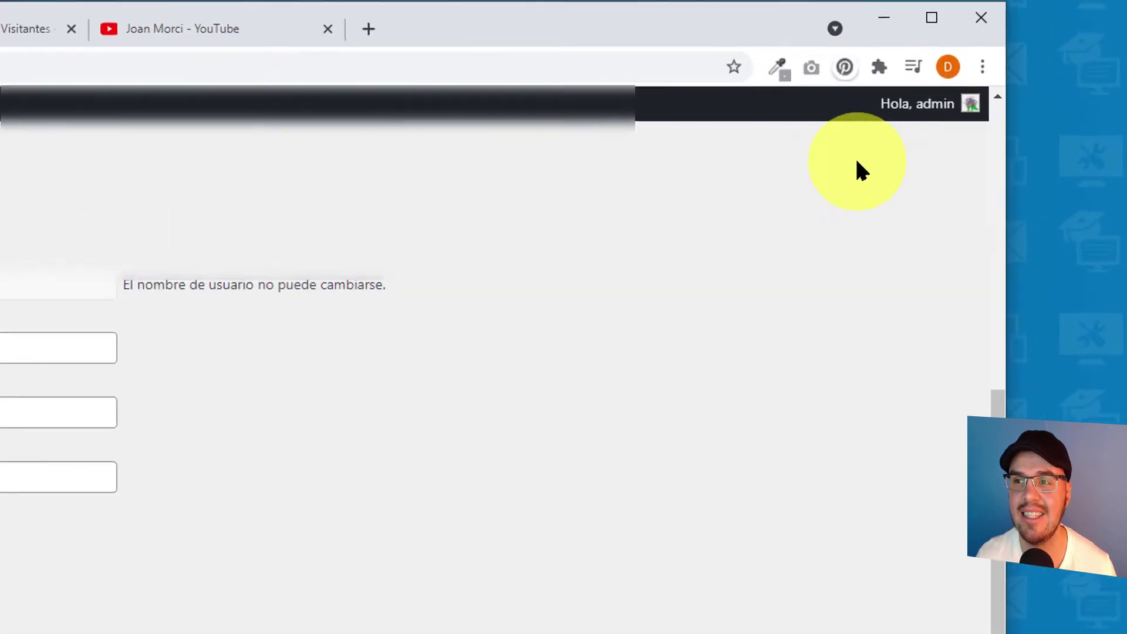
mouse_move(919, 125)
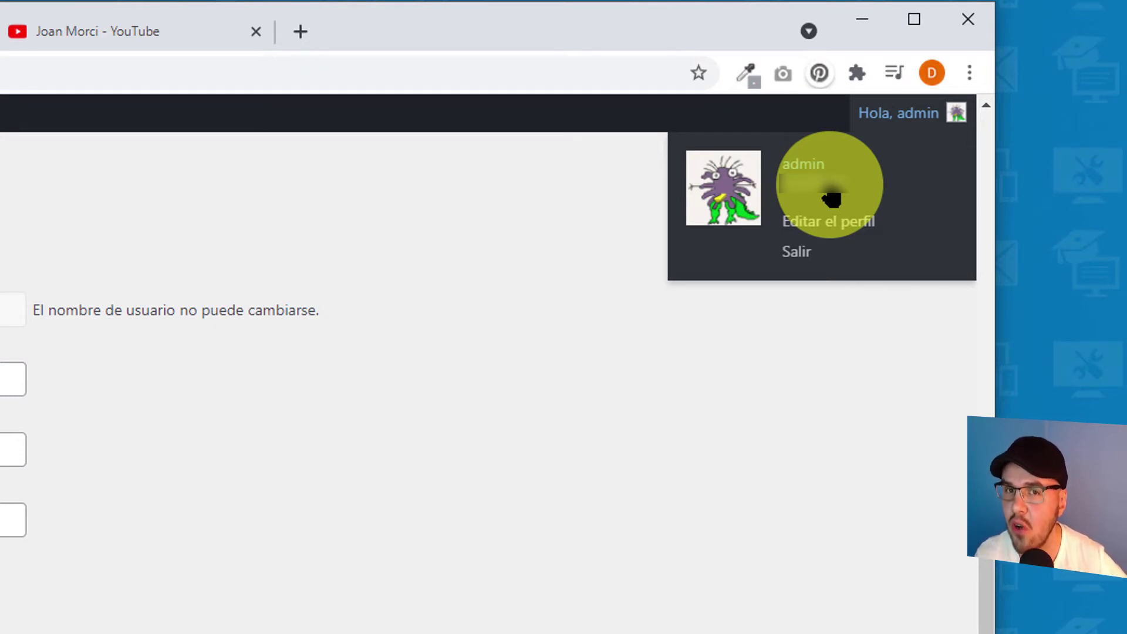
click(445, 161)
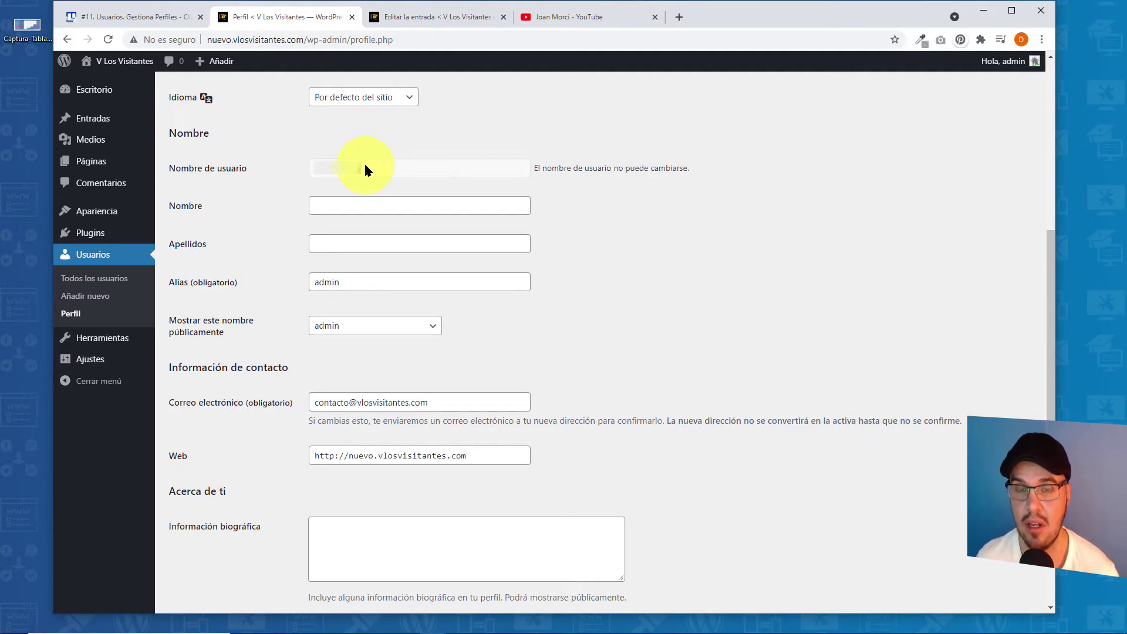
click(347, 201)
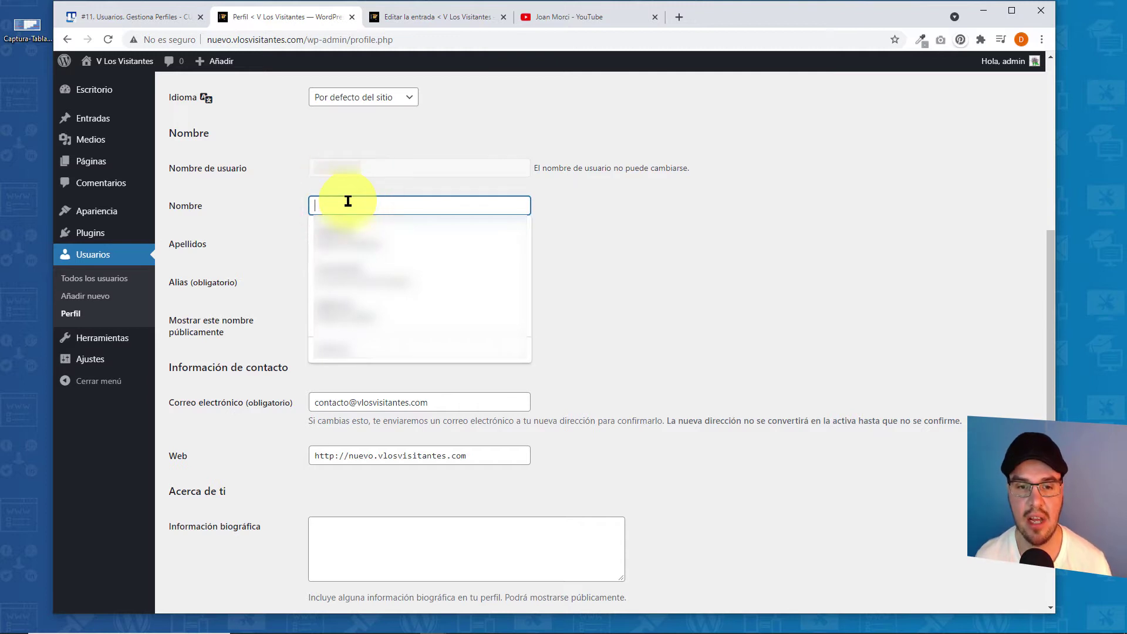
text(Joan)
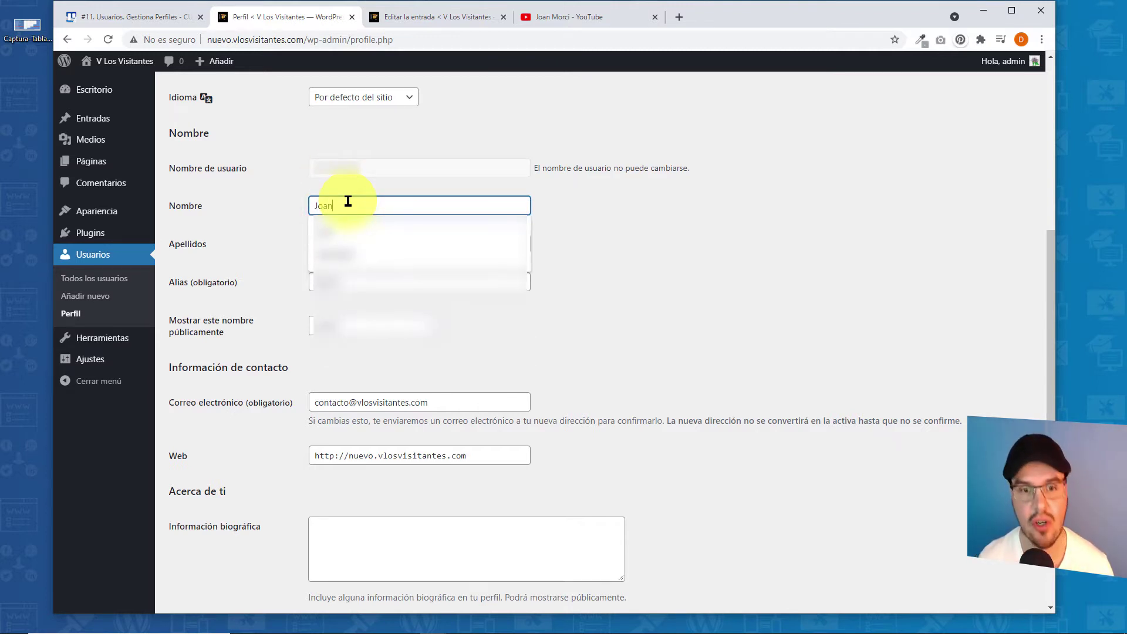
click(662, 270)
click(353, 241)
text(Morci)
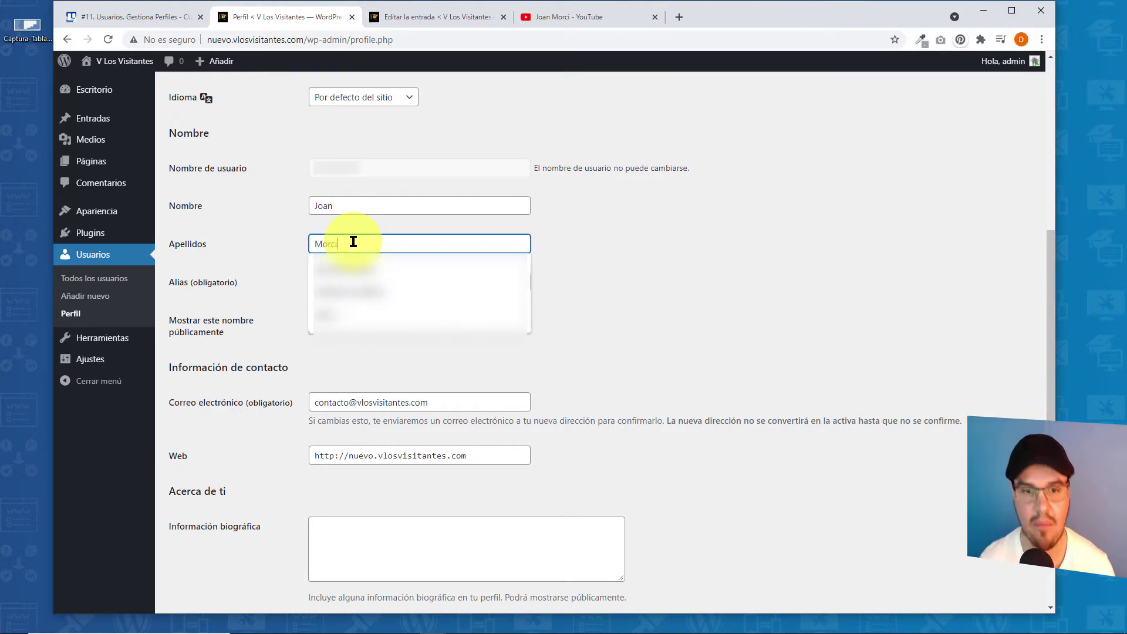
click(669, 242)
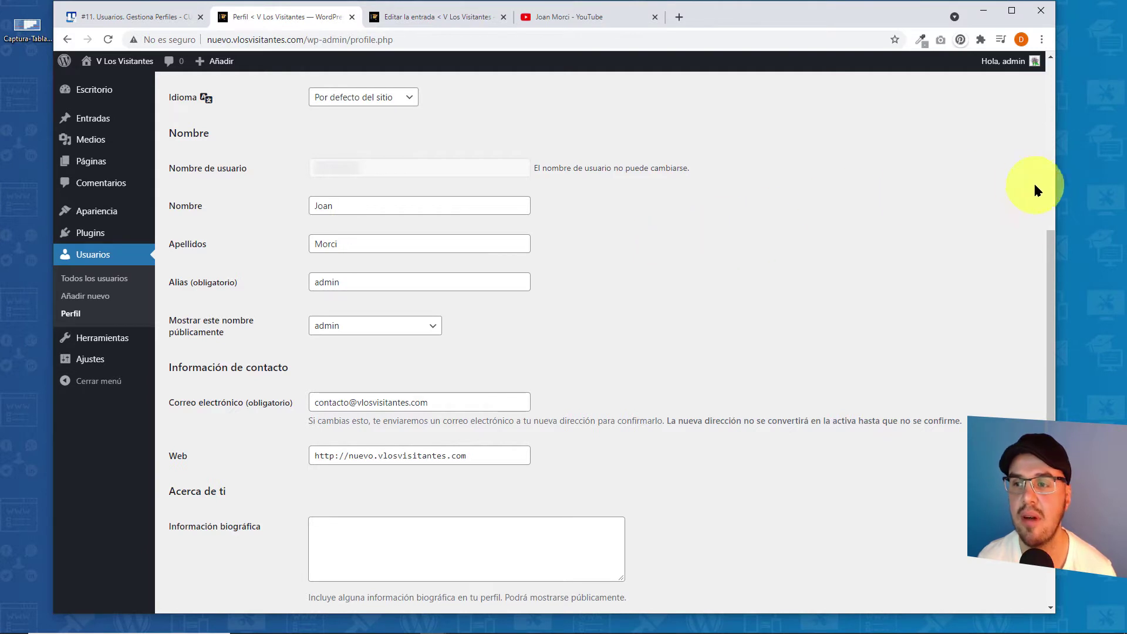
scroll(1050, 235, down, 5)
click(220, 546)
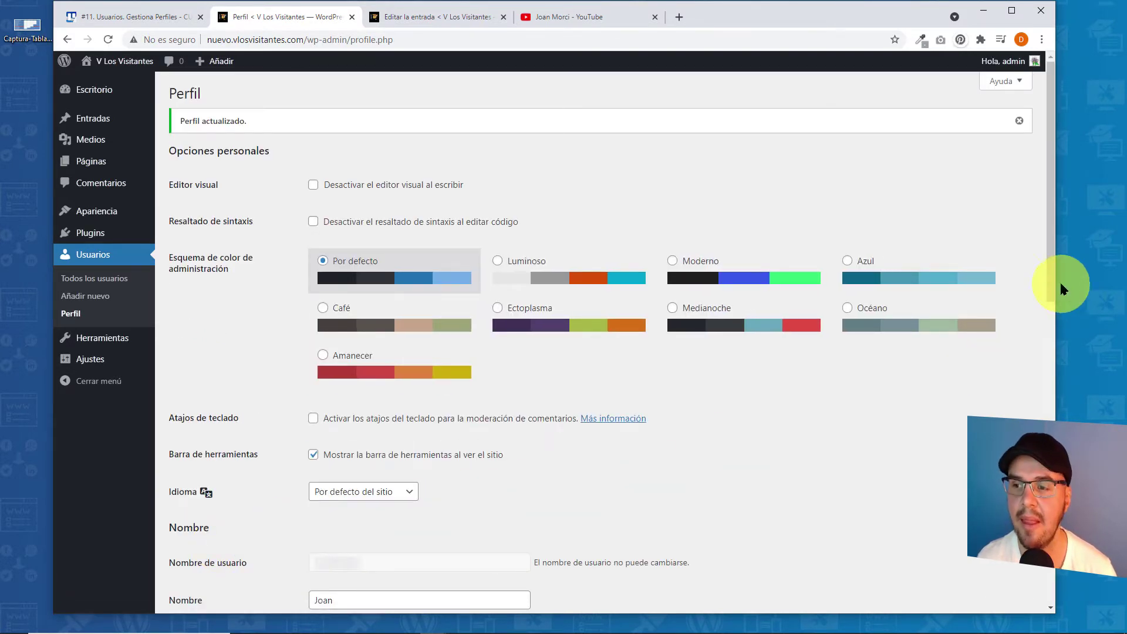
drag(1046, 269, 1080, 420)
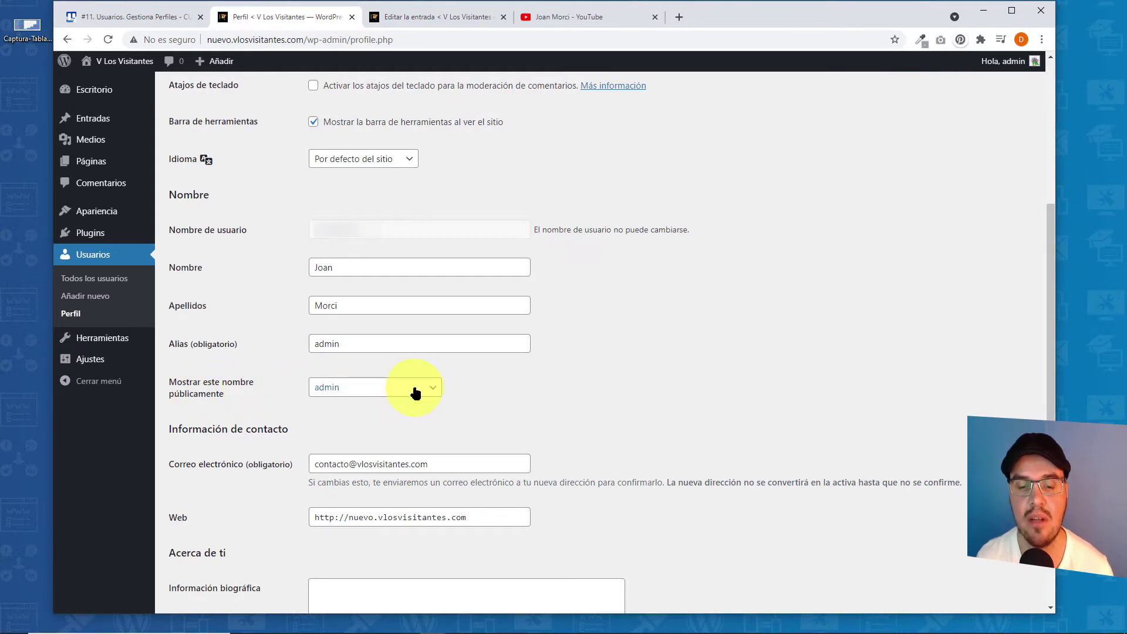
- Choose the first-plus-last-name option as the public display name and update the profile
click(432, 390)
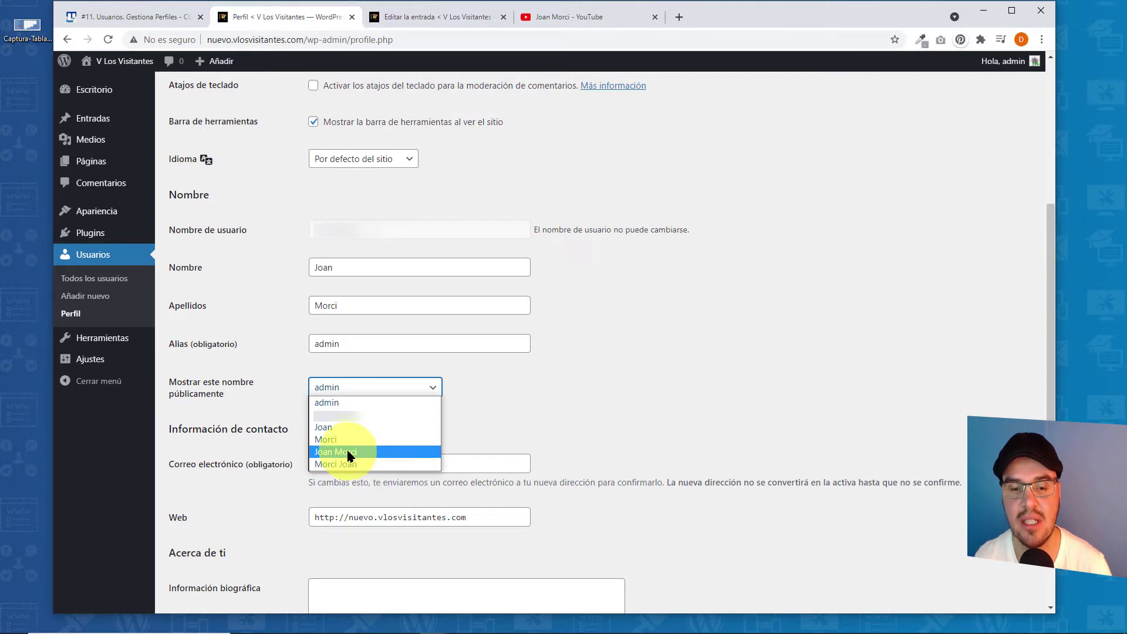
click(350, 452)
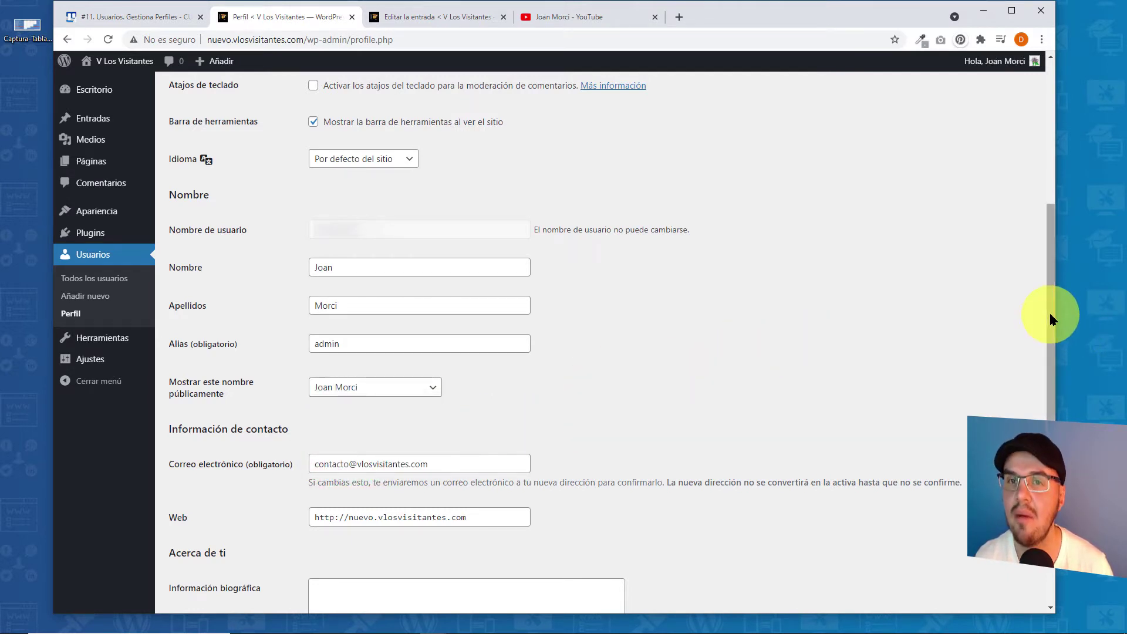
drag(1049, 317, 1050, 477)
click(226, 555)
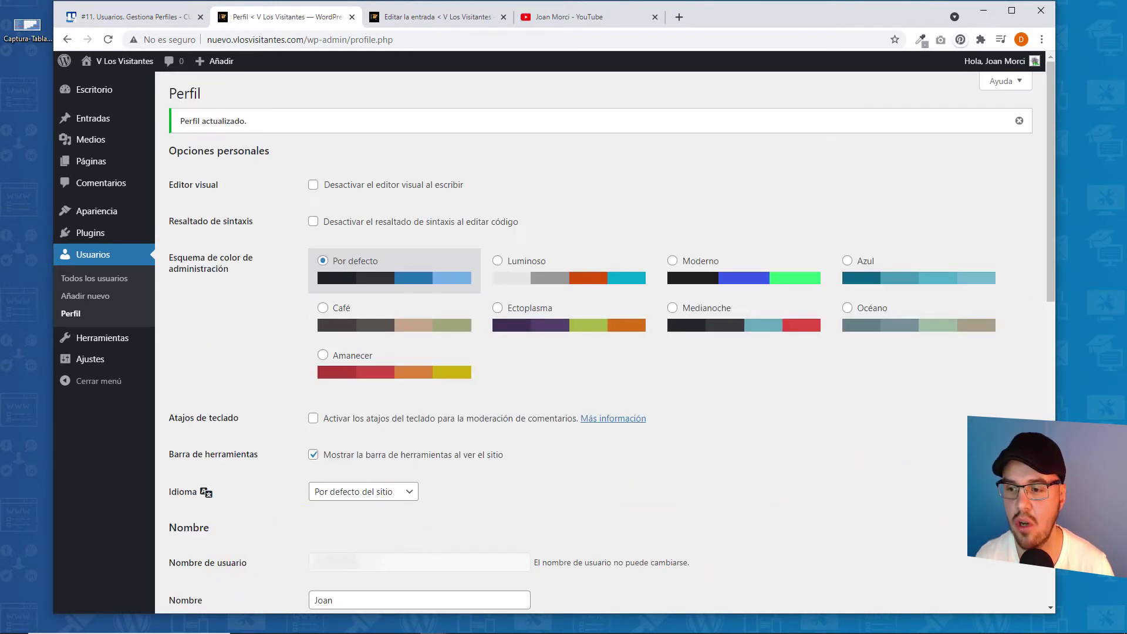
- Show the admin-bar account menu with Editar el perfil and Salir under the full-name greeting
mouse_move(1001, 63)
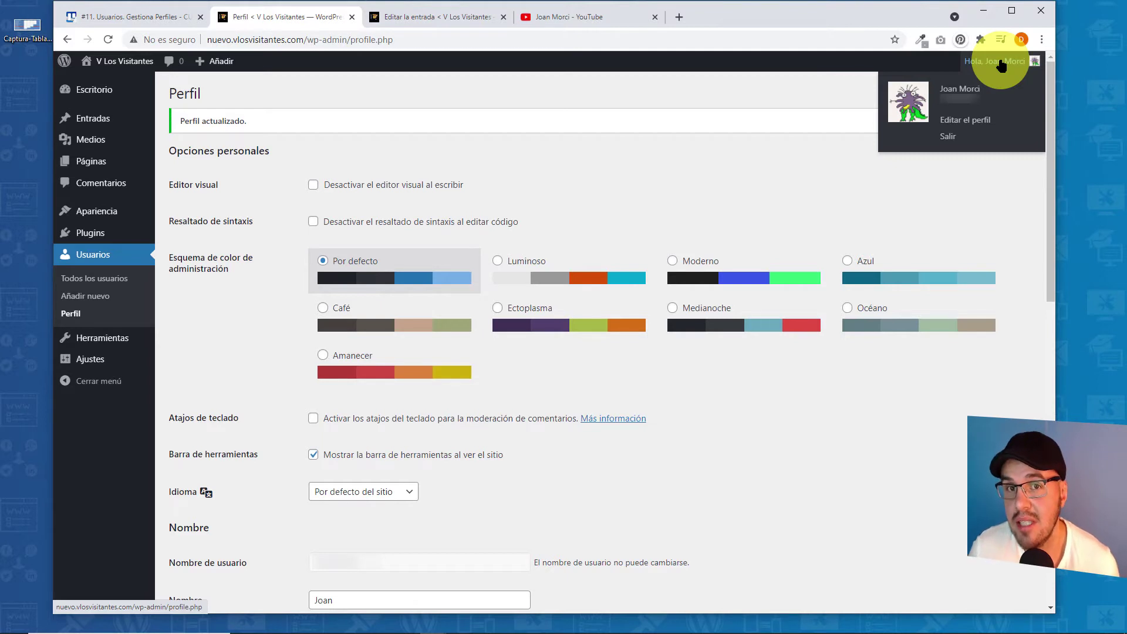
- Empty the Nombre and Apellidos fields, change the Alias from admin to 'Profe JM', and save
scroll(407, 373, down, 6)
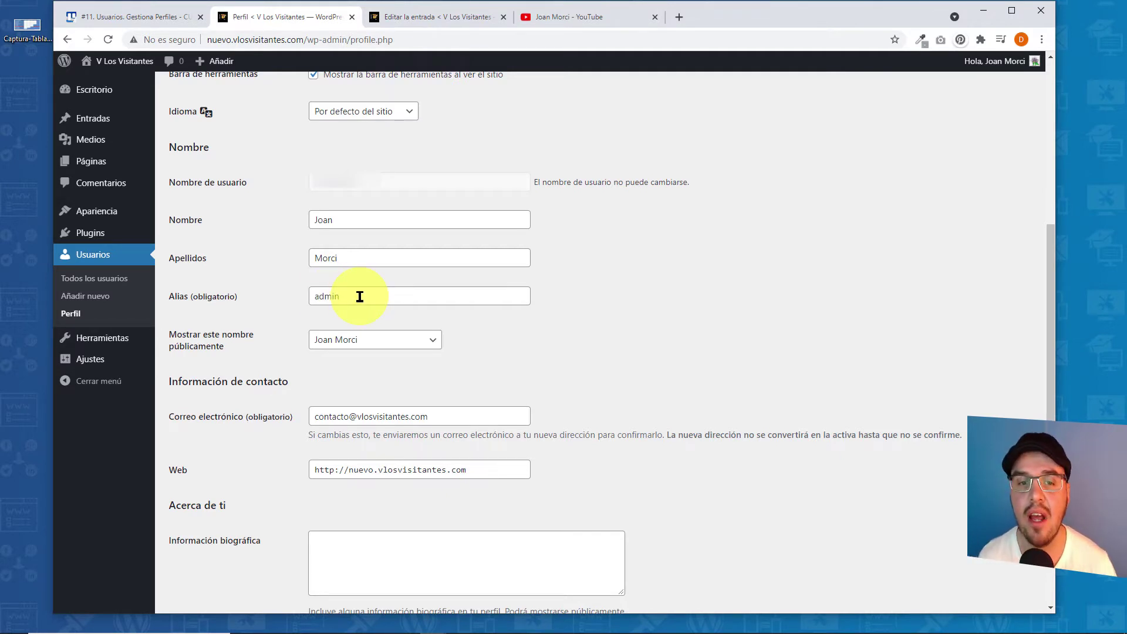
drag(340, 218, 298, 222)
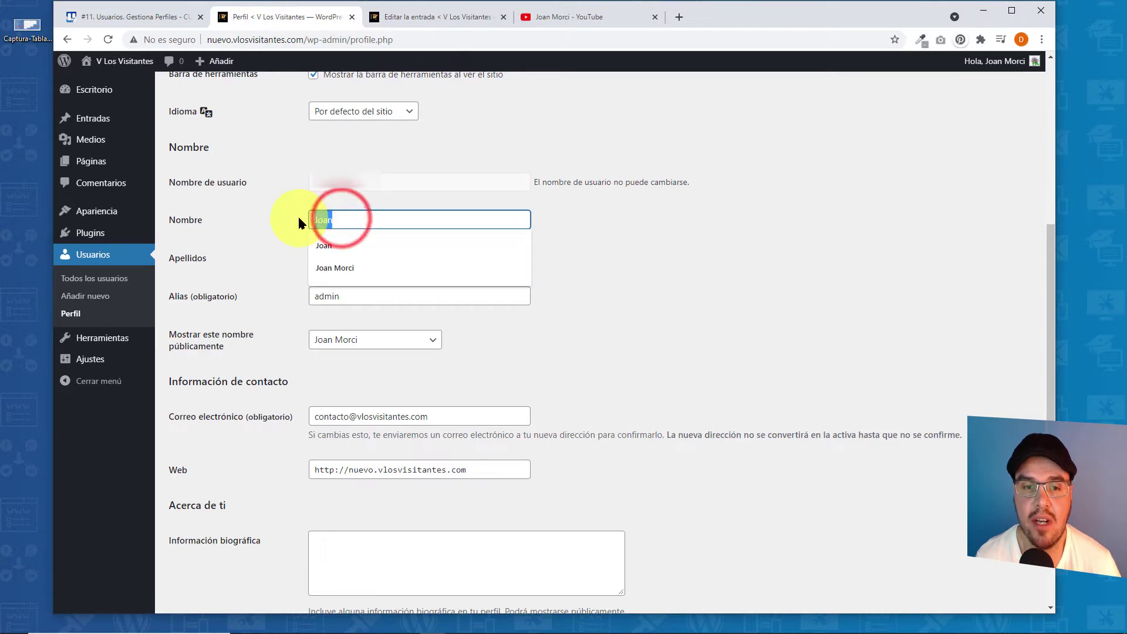
key(BackSpace)
click(360, 253)
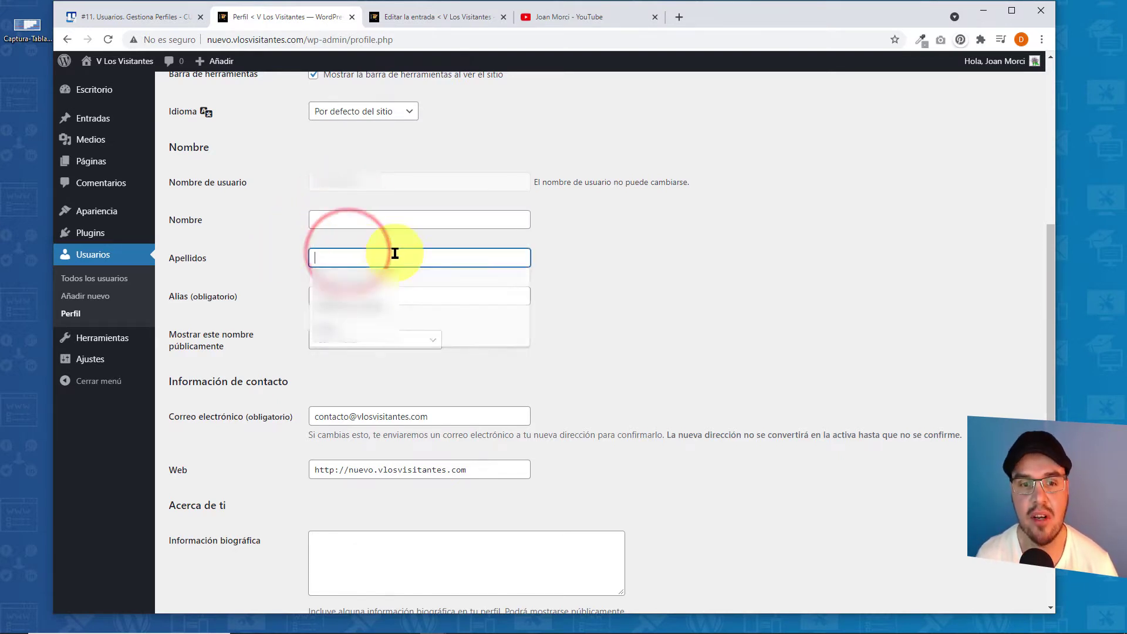
click(345, 295)
drag(370, 295, 295, 295)
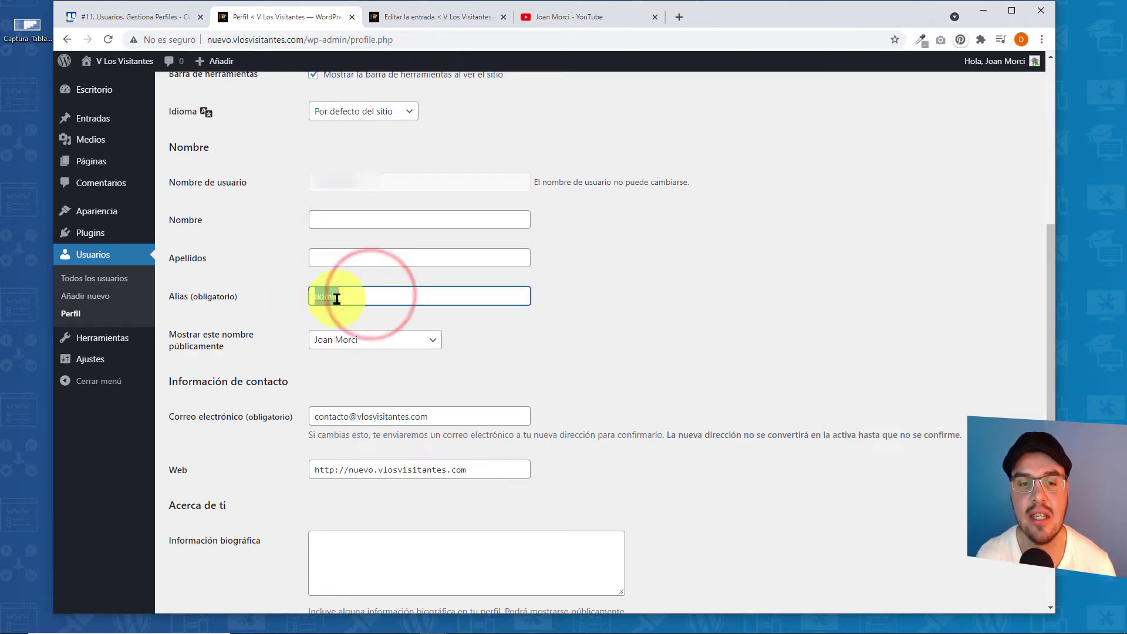
text(Profe Joan Morci)
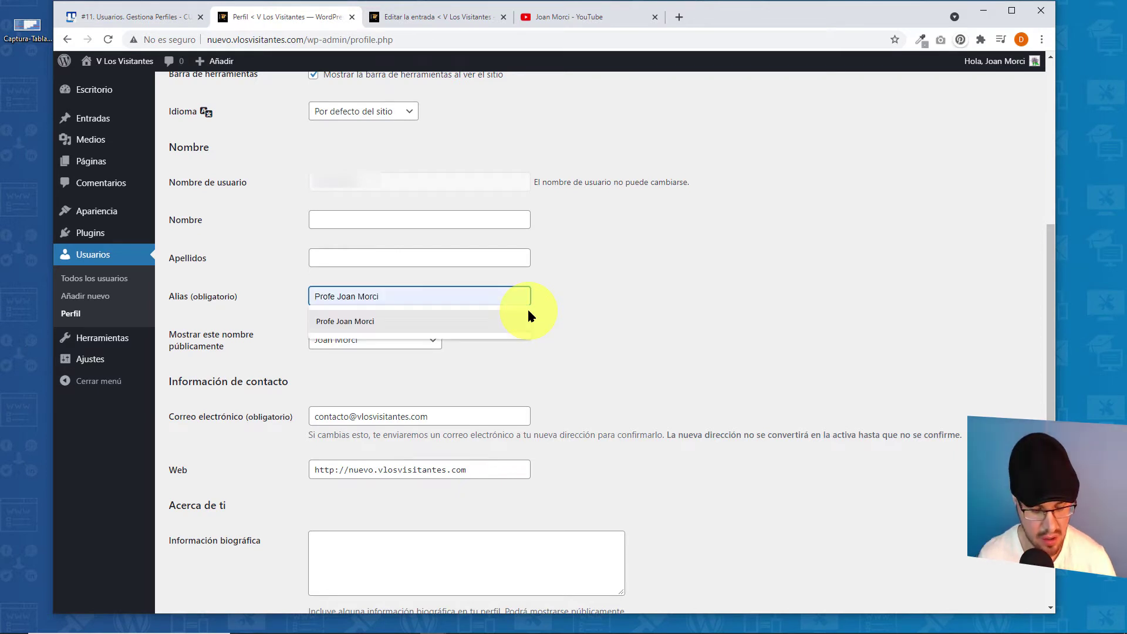
text(JM)
click(674, 275)
scroll(1050, 352, down, 5)
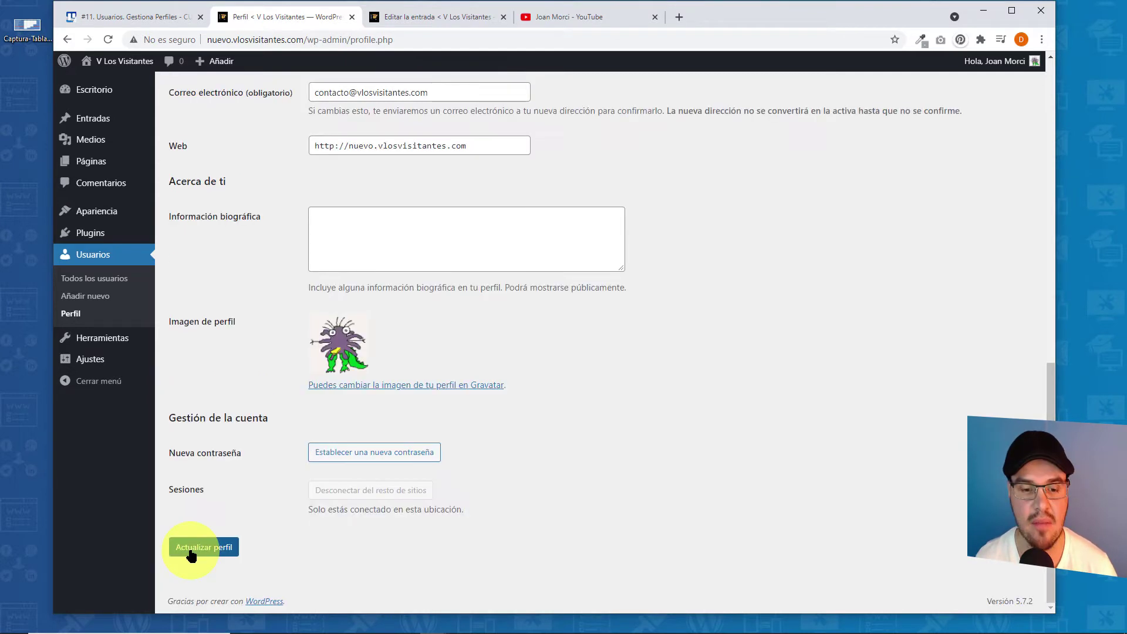
click(193, 545)
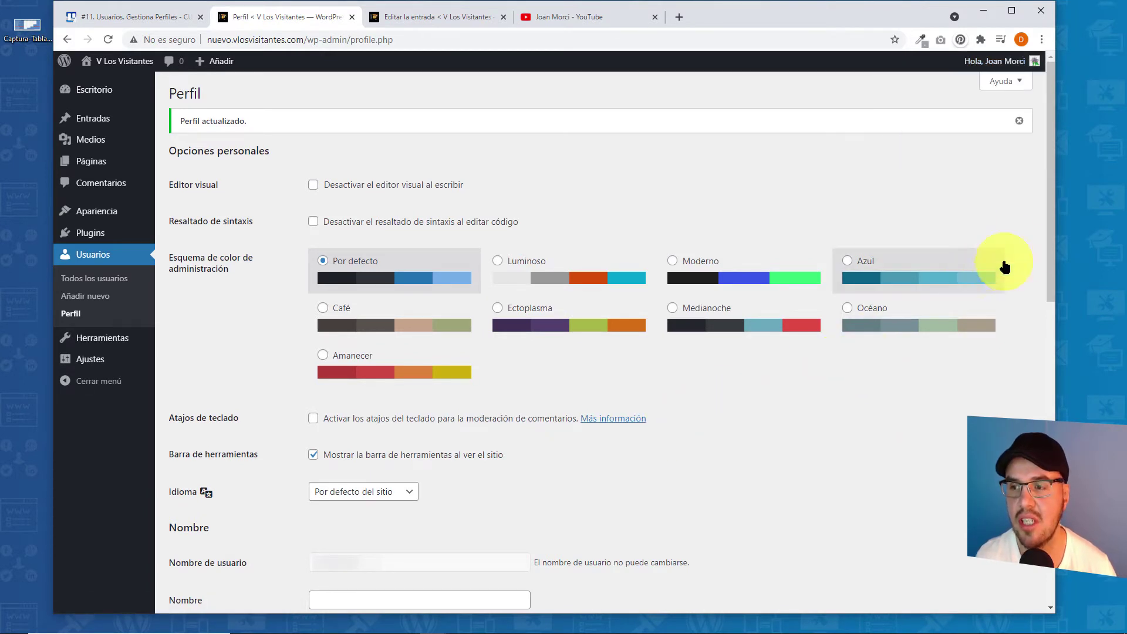
scroll(1045, 235, down, 7)
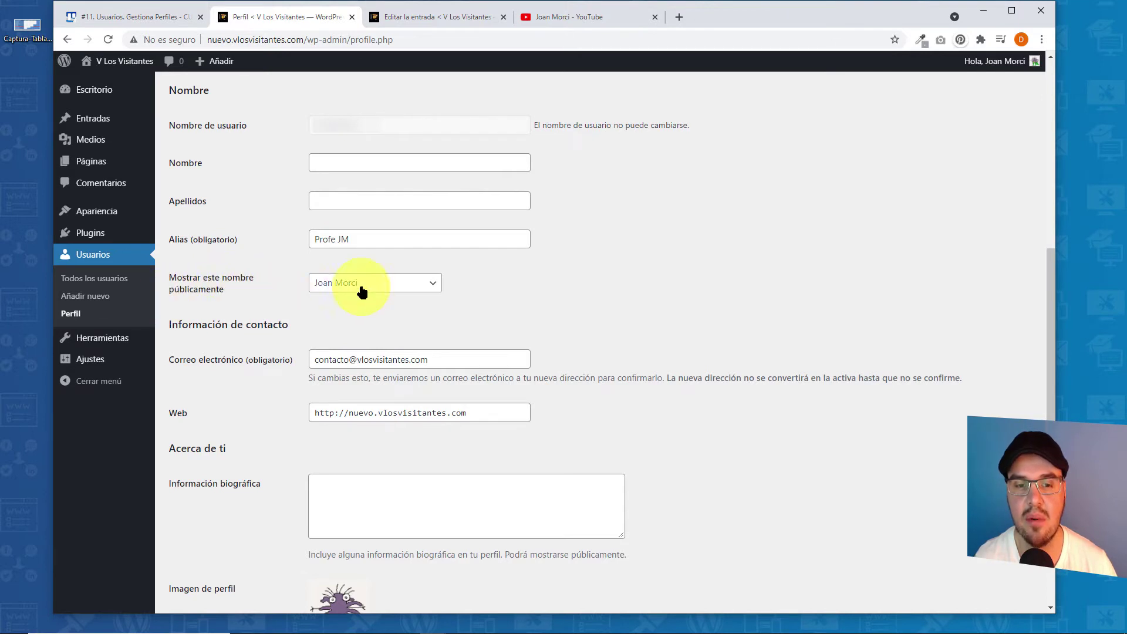
- Select 'Profe JM' in the Mostrar este nombre públicamente dropdown
click(425, 286)
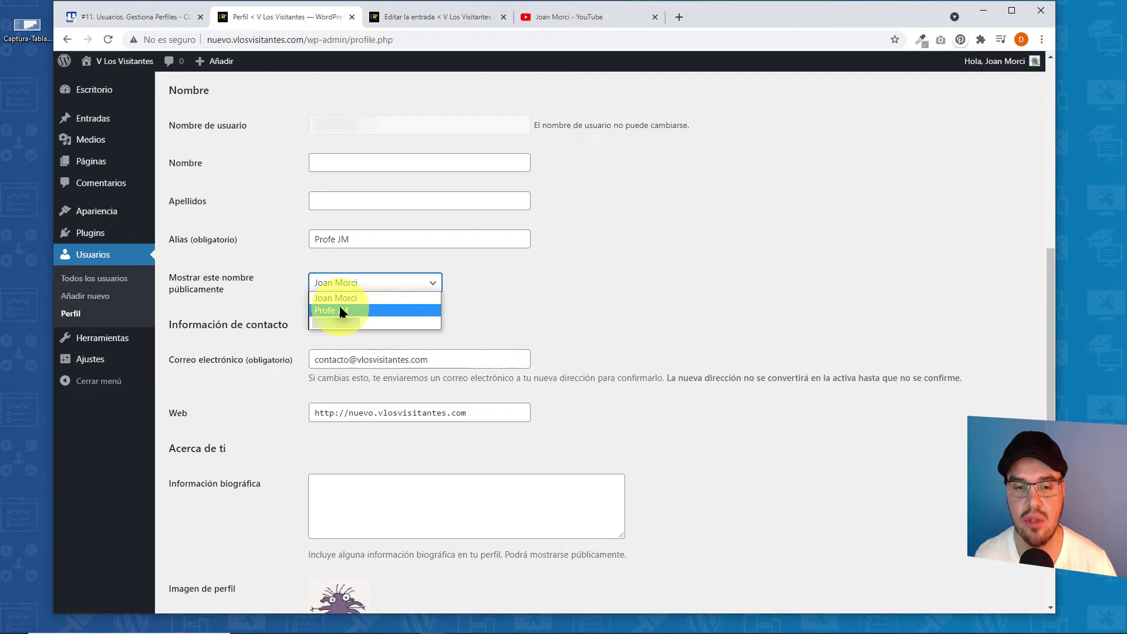
click(340, 309)
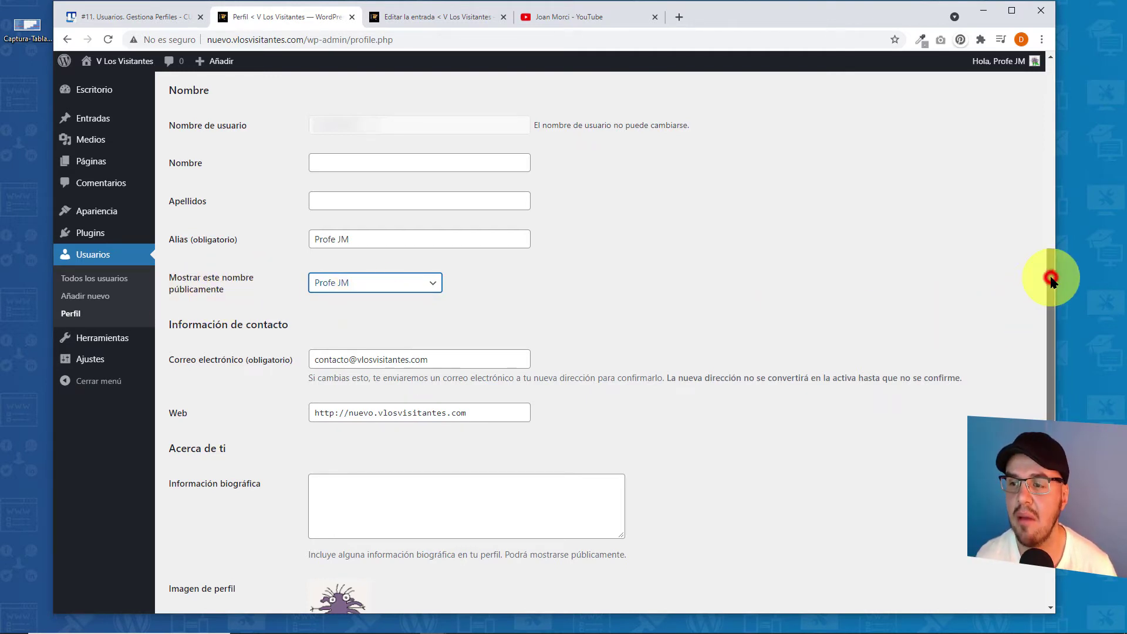
scroll(1054, 282, down, 5)
- Save the profile and check the account menu under the 'Hola, Profe JM' greeting
click(194, 552)
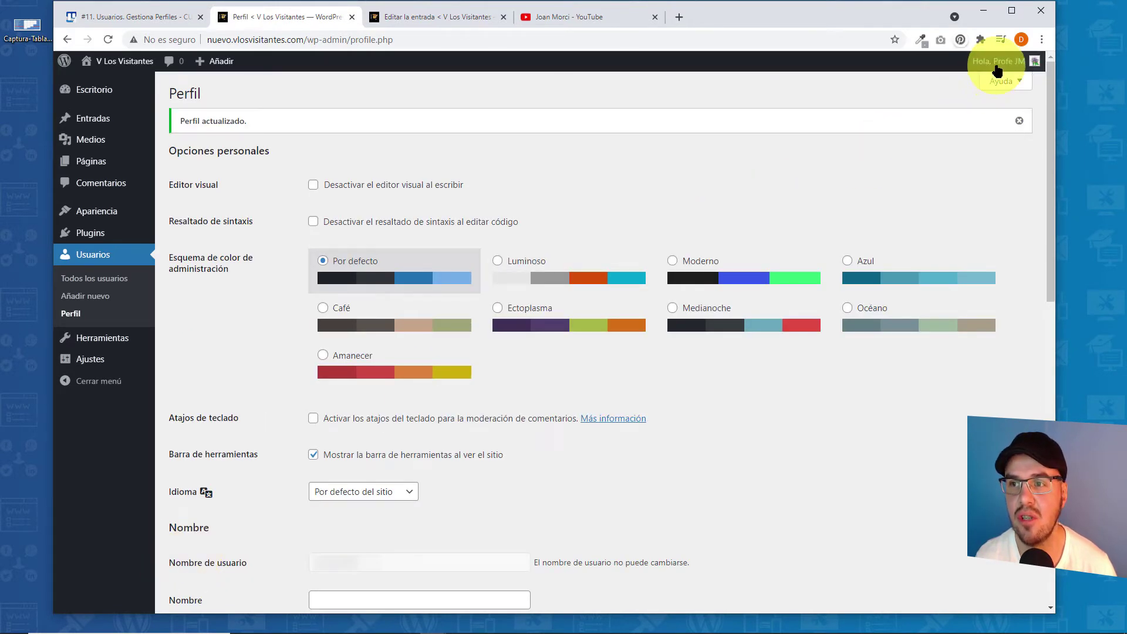
mouse_move(1008, 64)
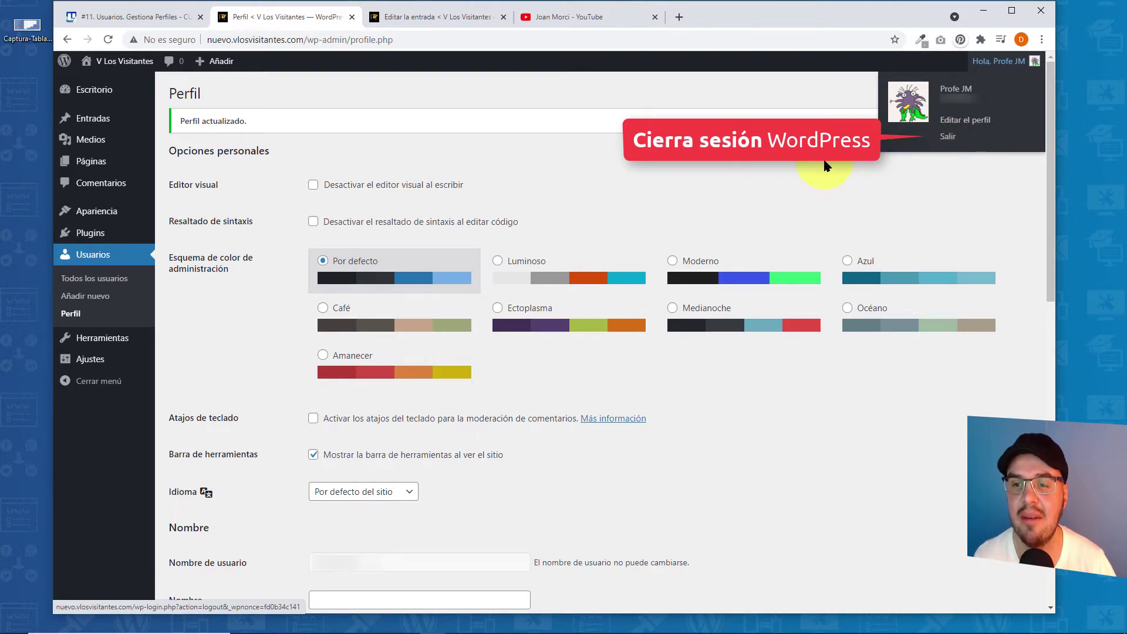
click(802, 162)
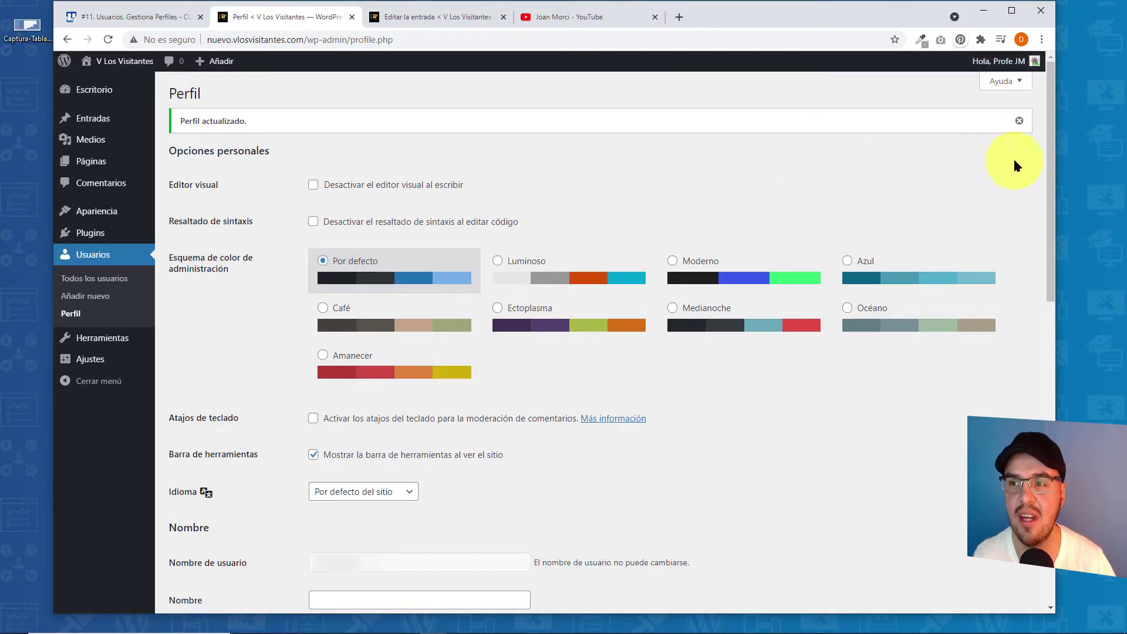
scroll(1051, 143, down, 8)
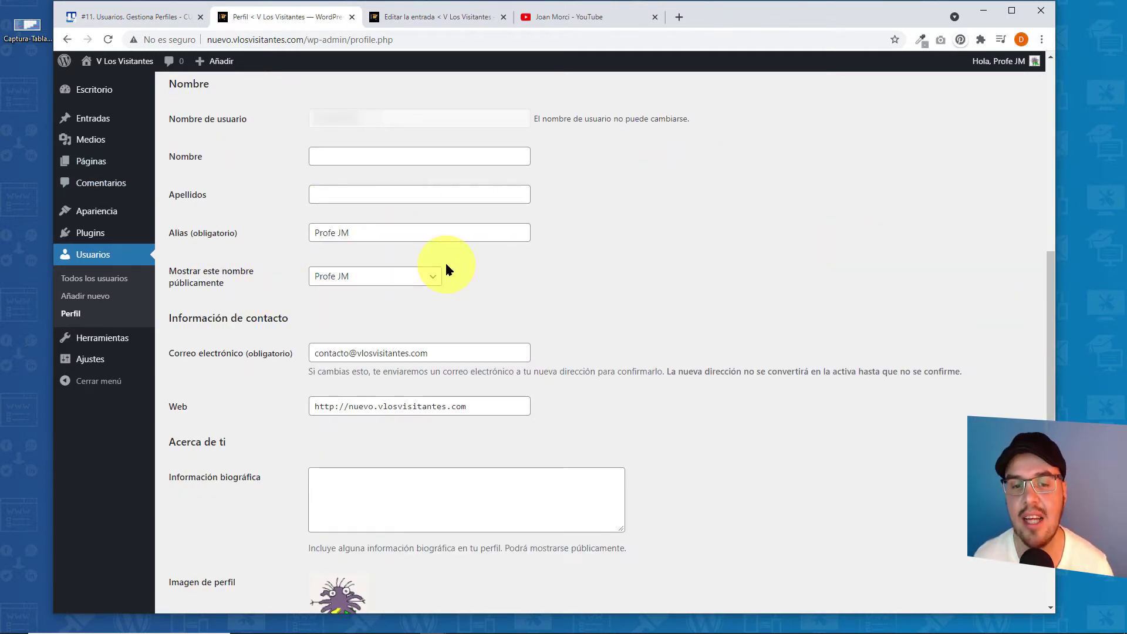
click(438, 353)
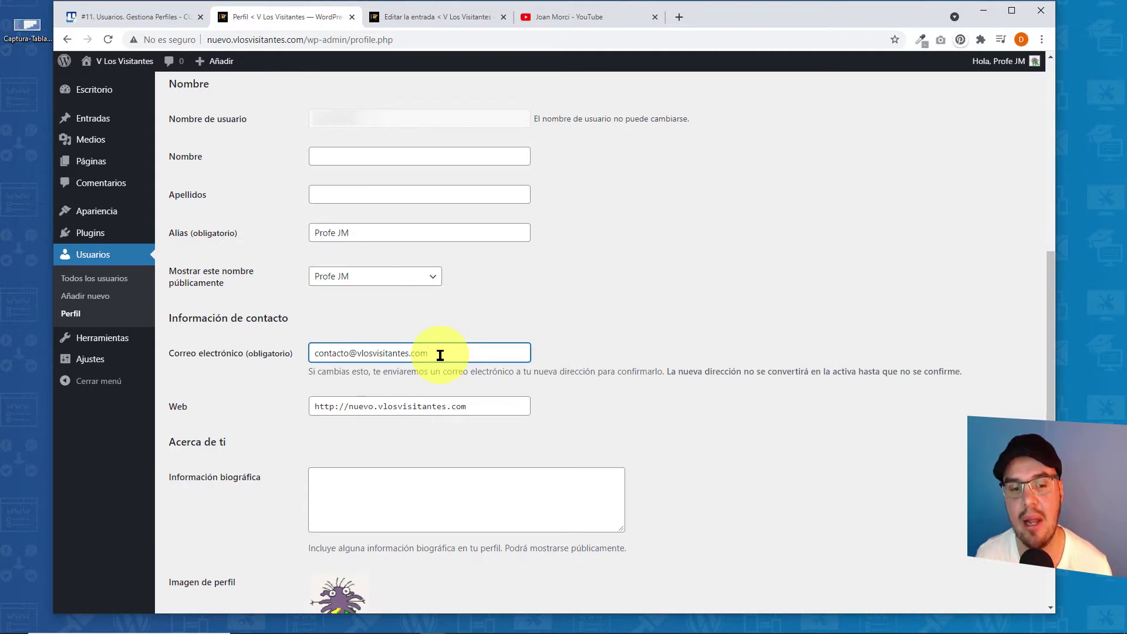
click(471, 405)
click(372, 481)
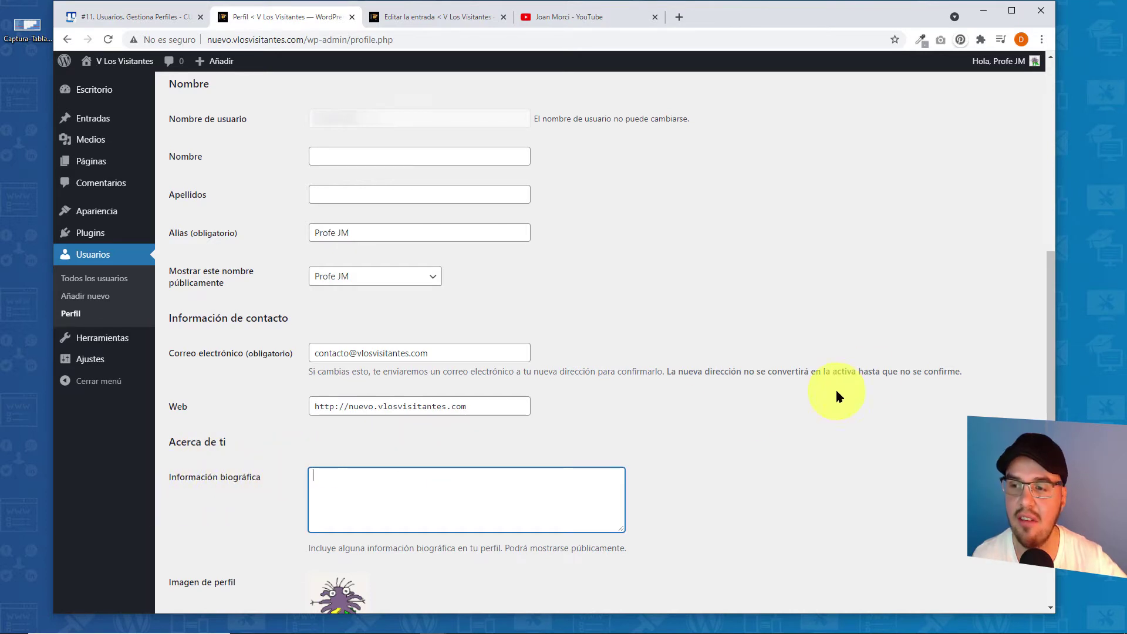
scroll(205, 189, down, 5)
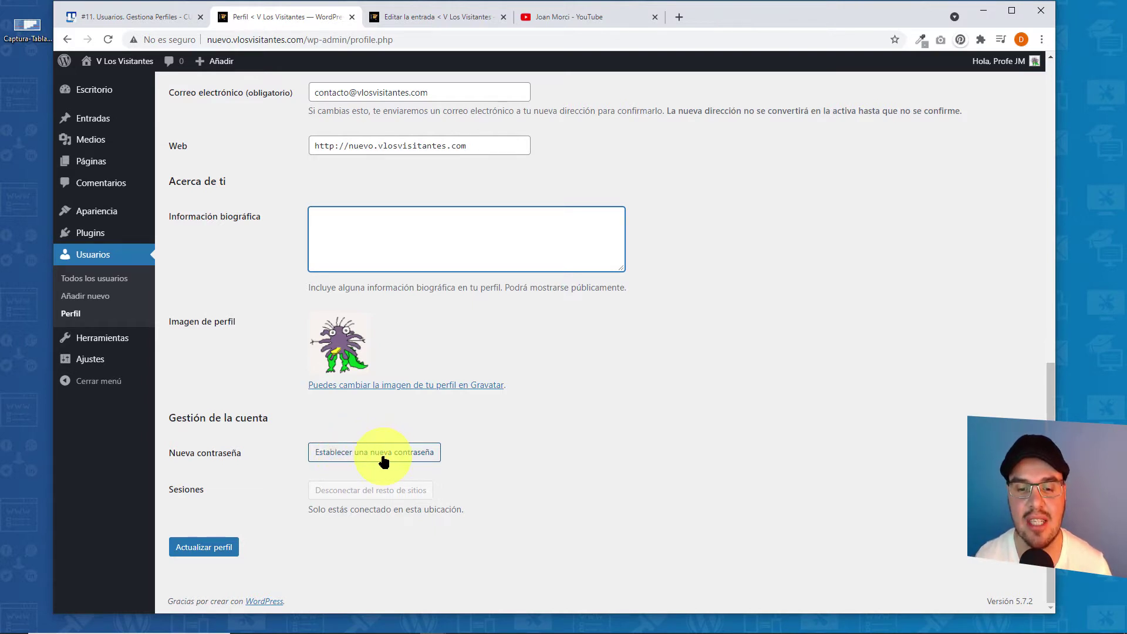
- Generate a new profile password, then replace it with a custom password of your own
click(346, 454)
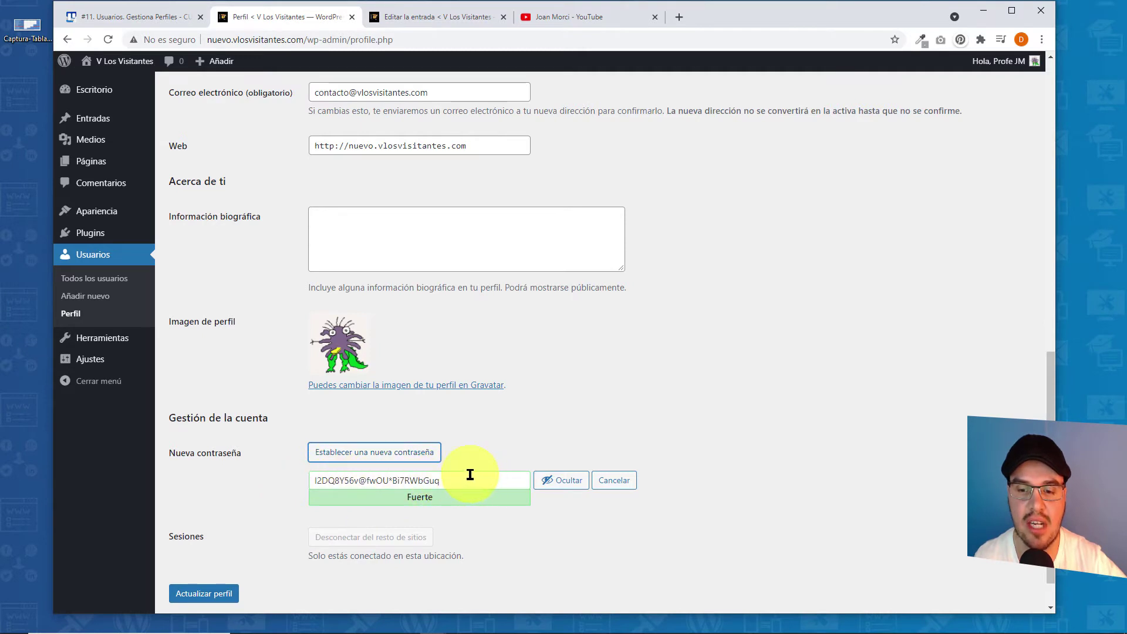
click(548, 481)
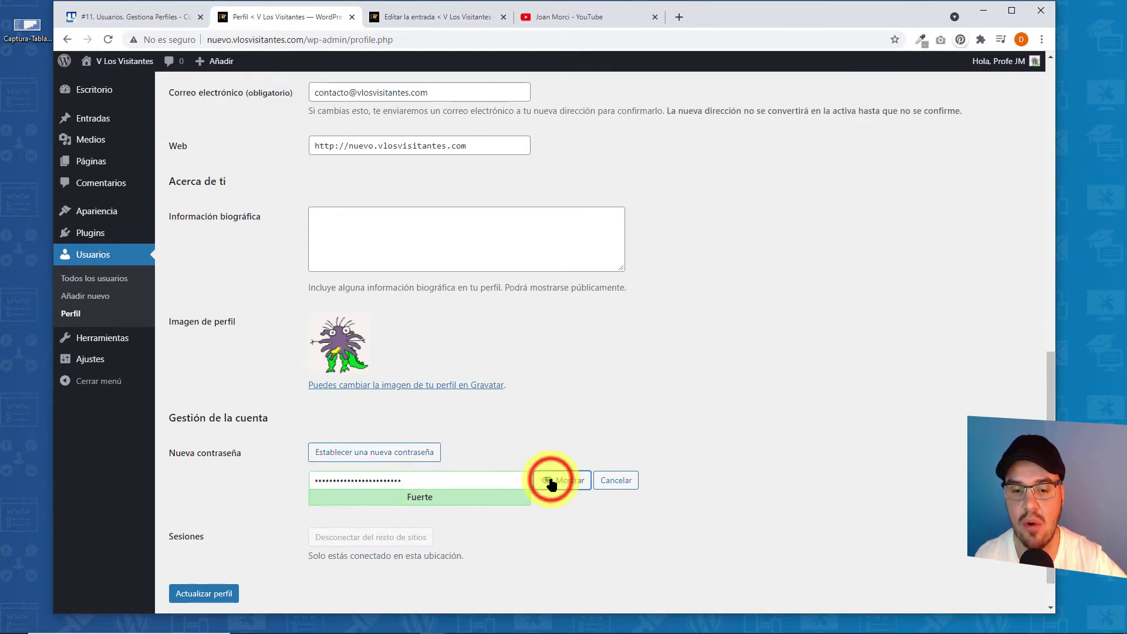
click(551, 481)
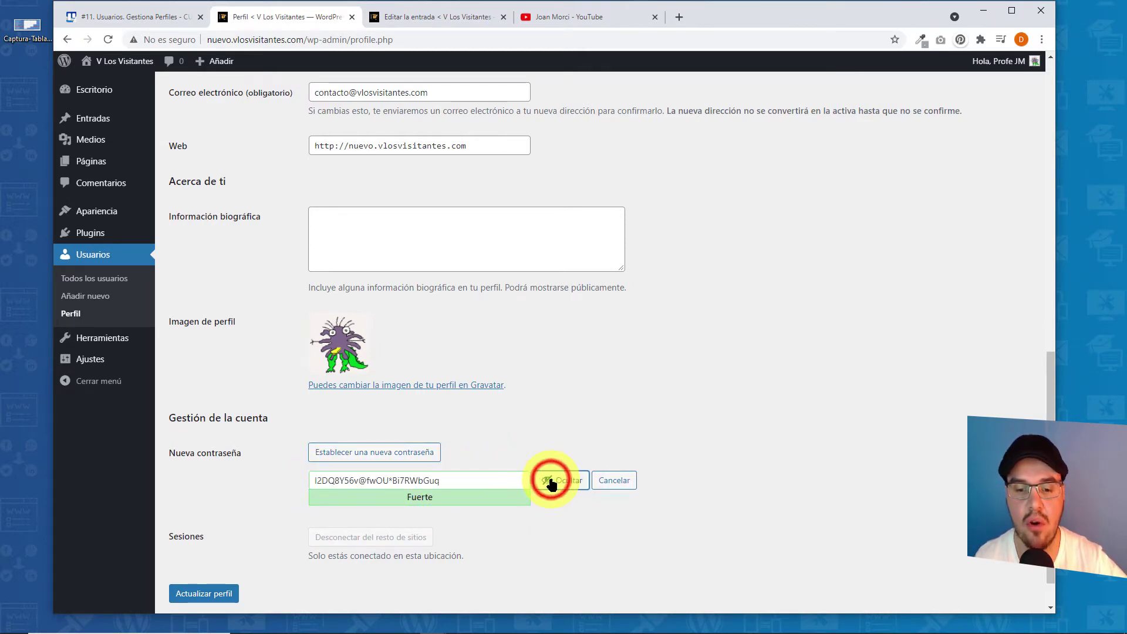
click(453, 481)
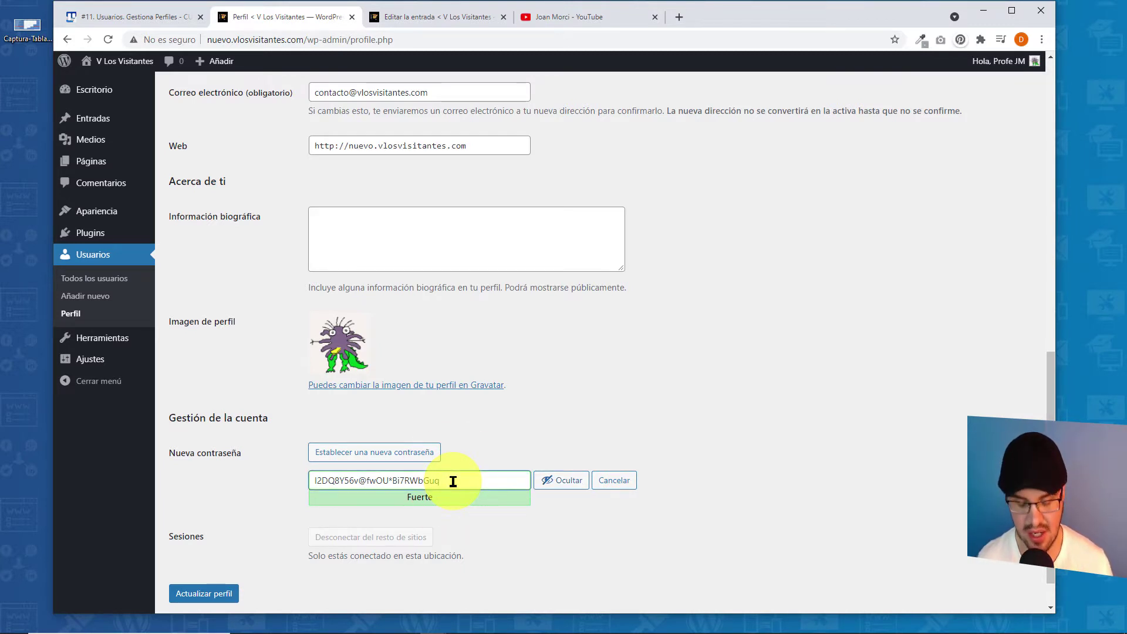
key(BackSpace)
key(BackSpace)
key(BackSpace)
key(BackSpace)
key(BackSpace)
key(BackSpace)
key(BackSpace)
key(BackSpace)
key(BackSpace)
key(BackSpace)
key(BackSpace)
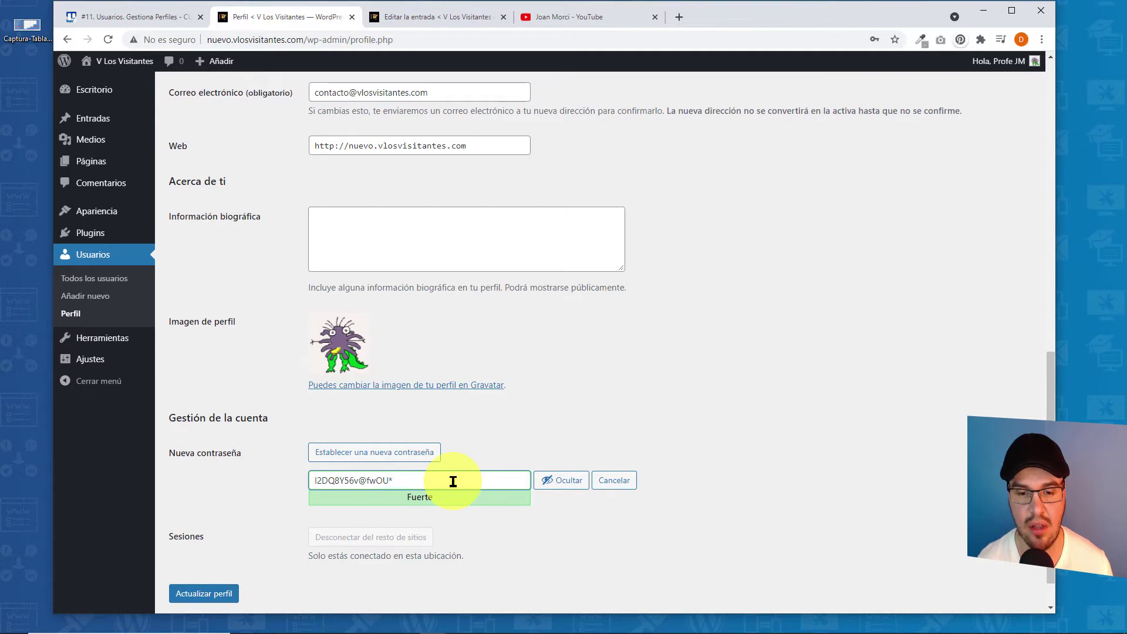
key(BackSpace)
key(BackSpace)
key(BackSpace)
key(BackSpace)
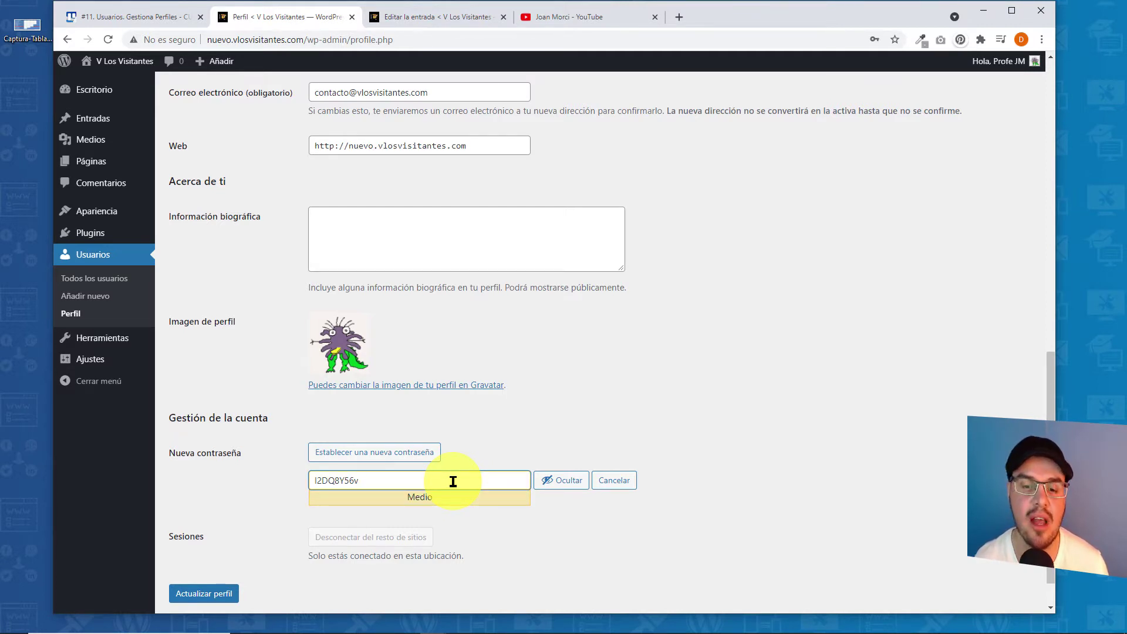
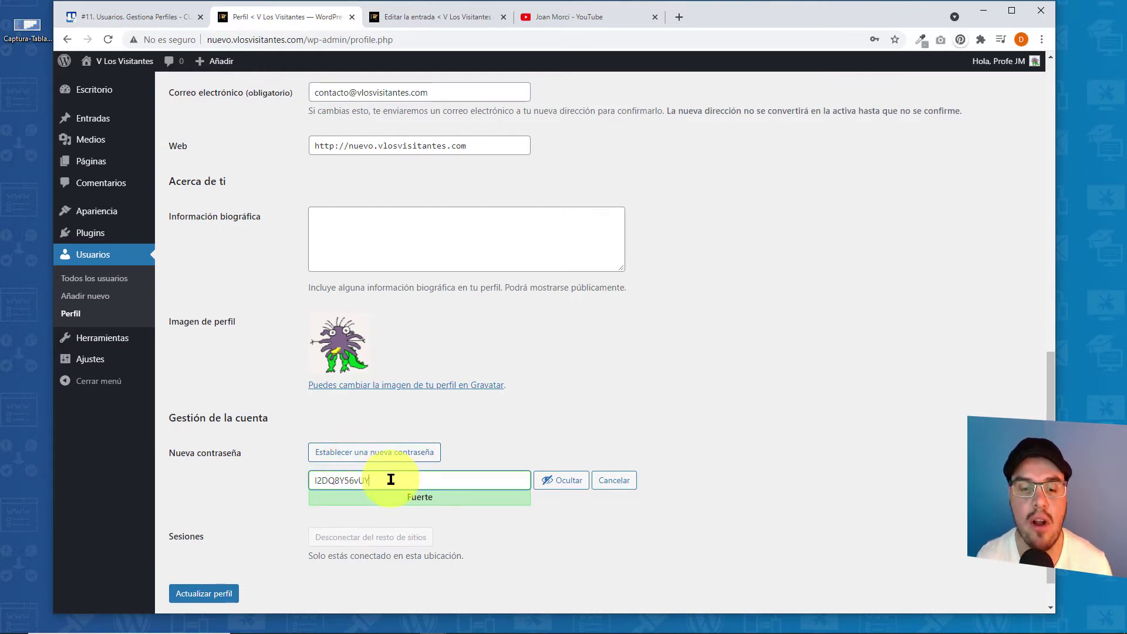
drag(390, 480, 309, 479)
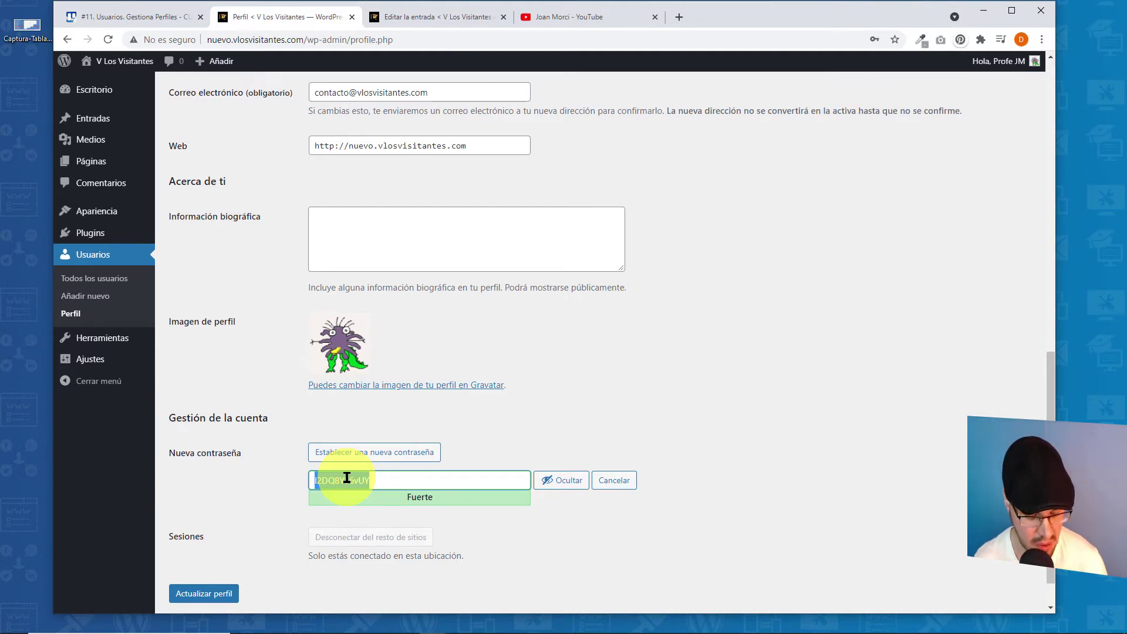
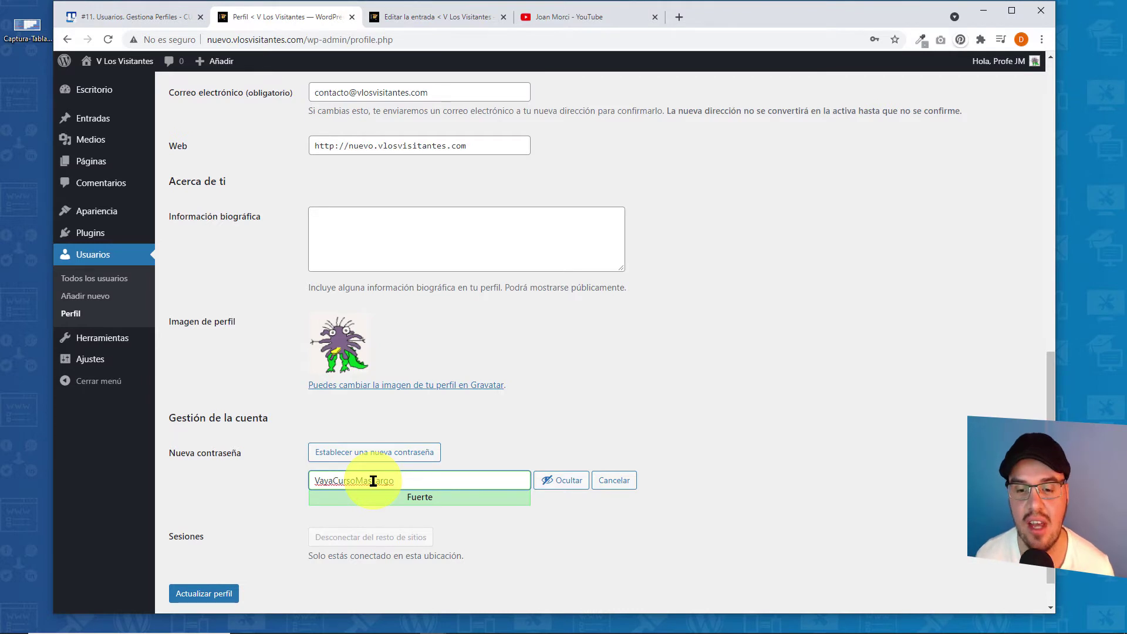
- Hide the typed password and cancel the password change
click(546, 482)
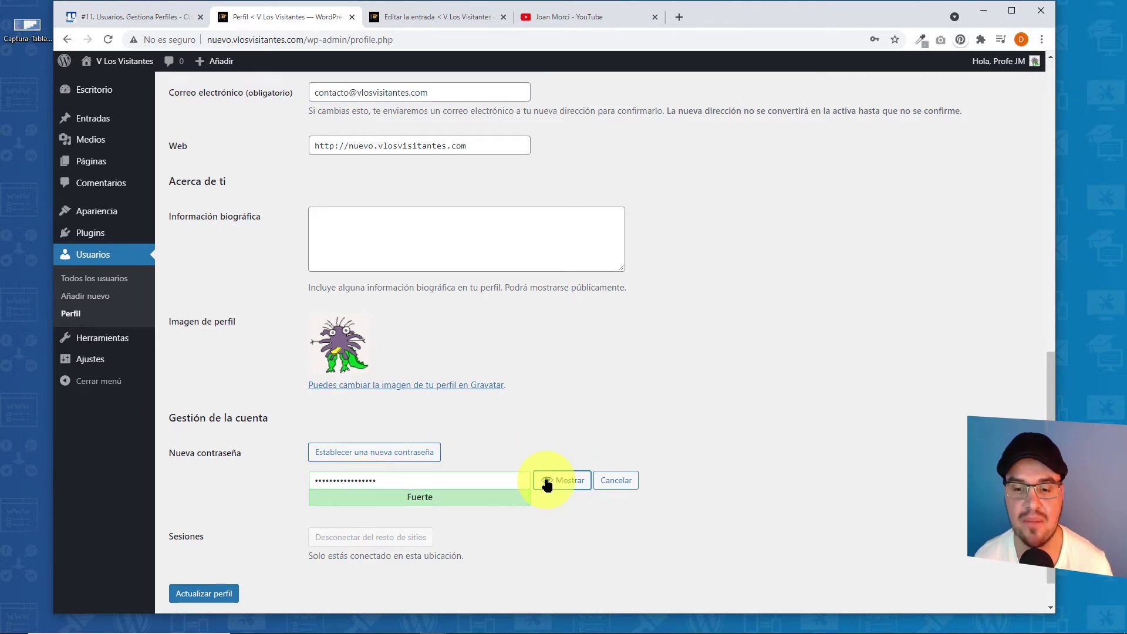
click(616, 480)
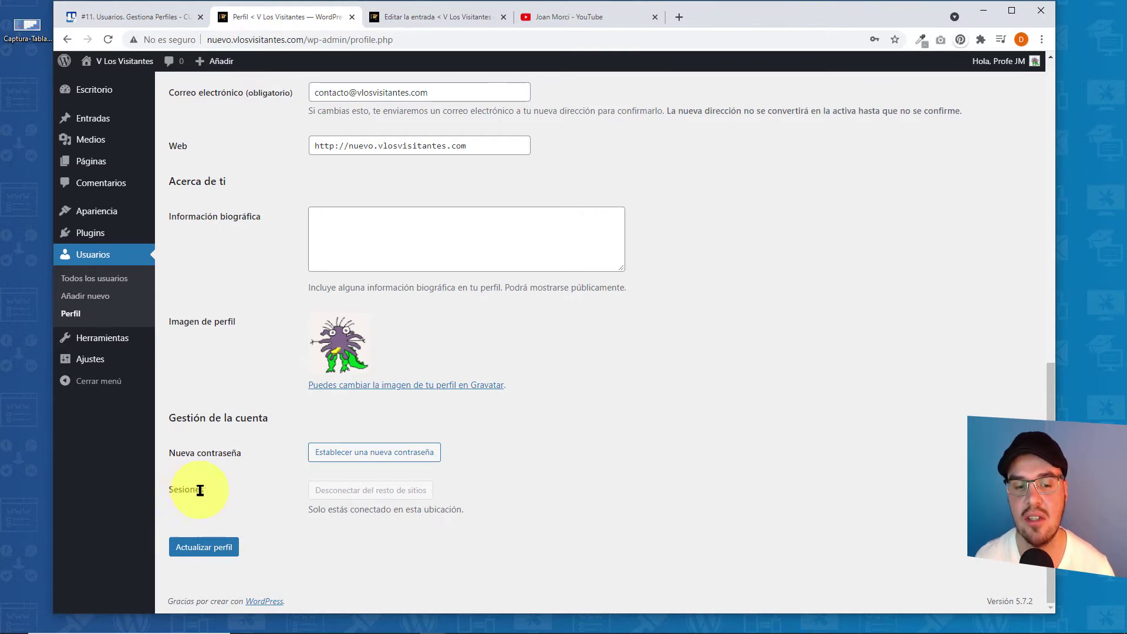
click(512, 491)
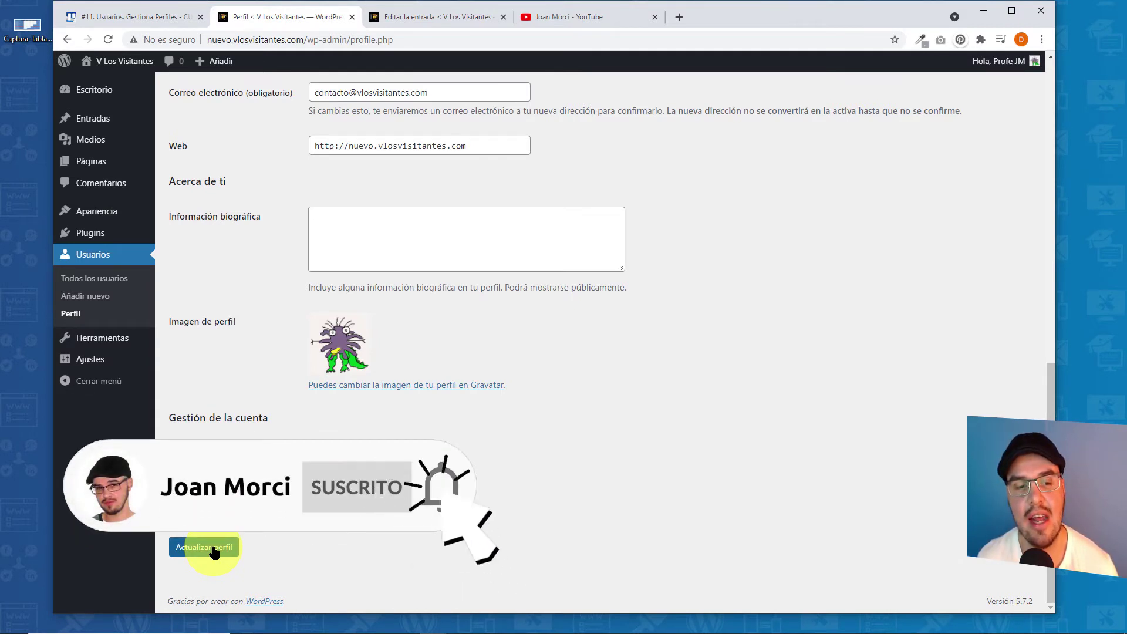
- In Añadir nuevo usuario, enter the new username and autofill the e-mail from a saved suggestion
click(94, 297)
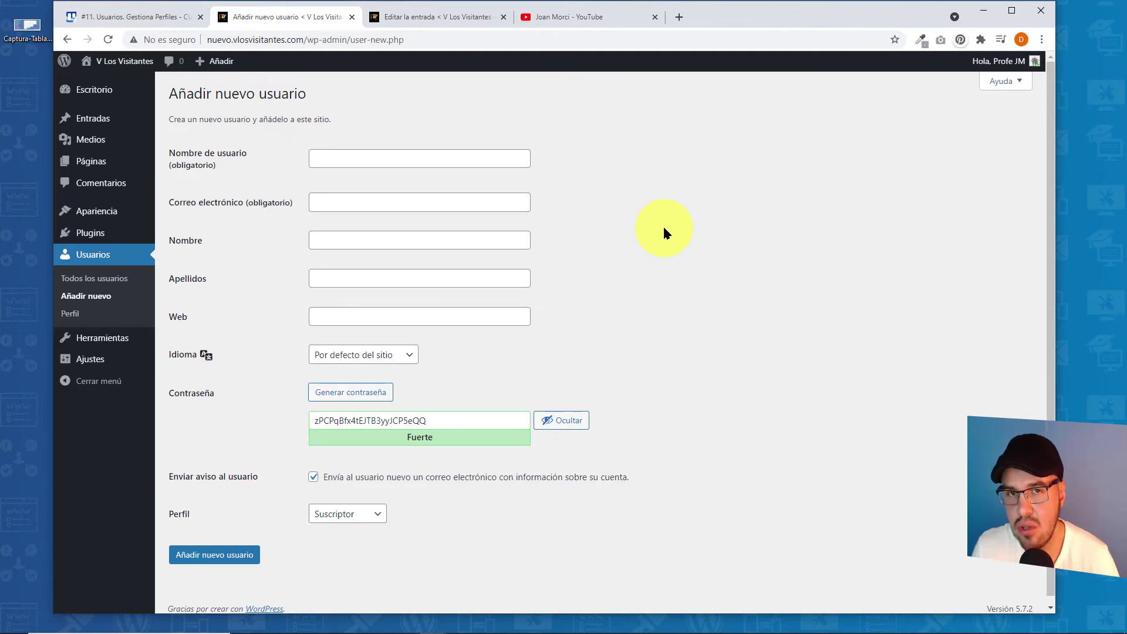
click(344, 161)
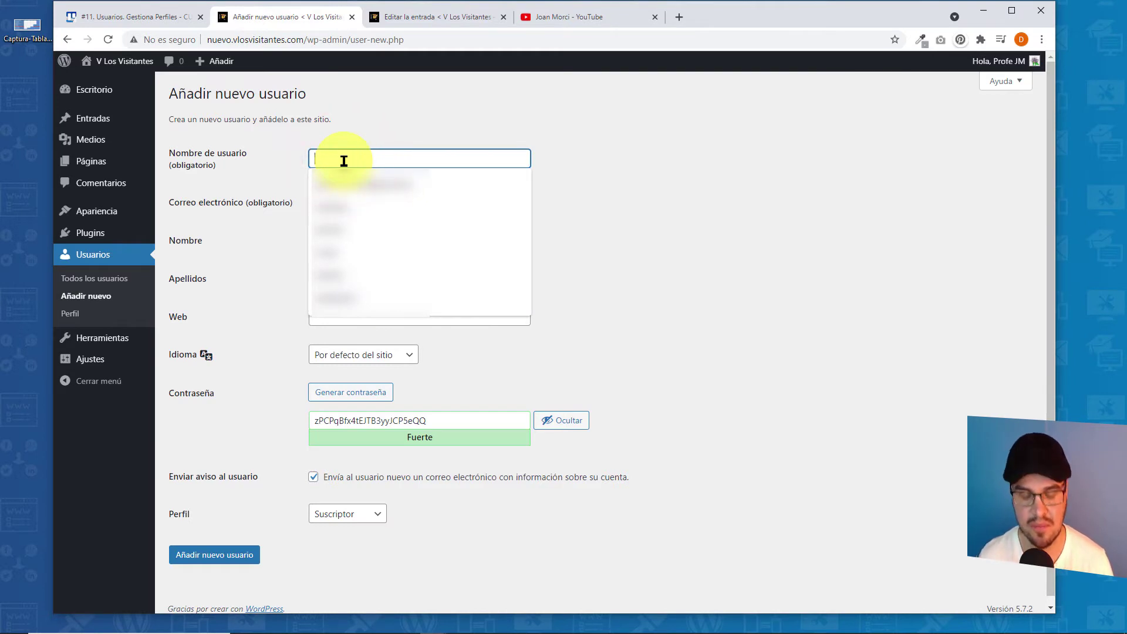
text(Pedrote)
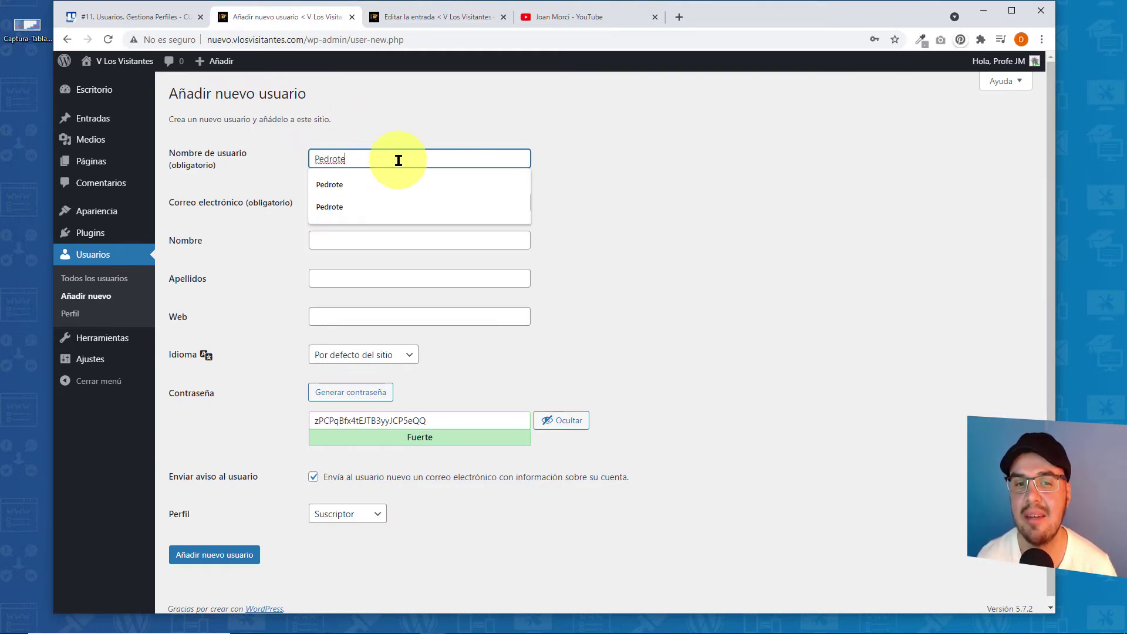
click(578, 159)
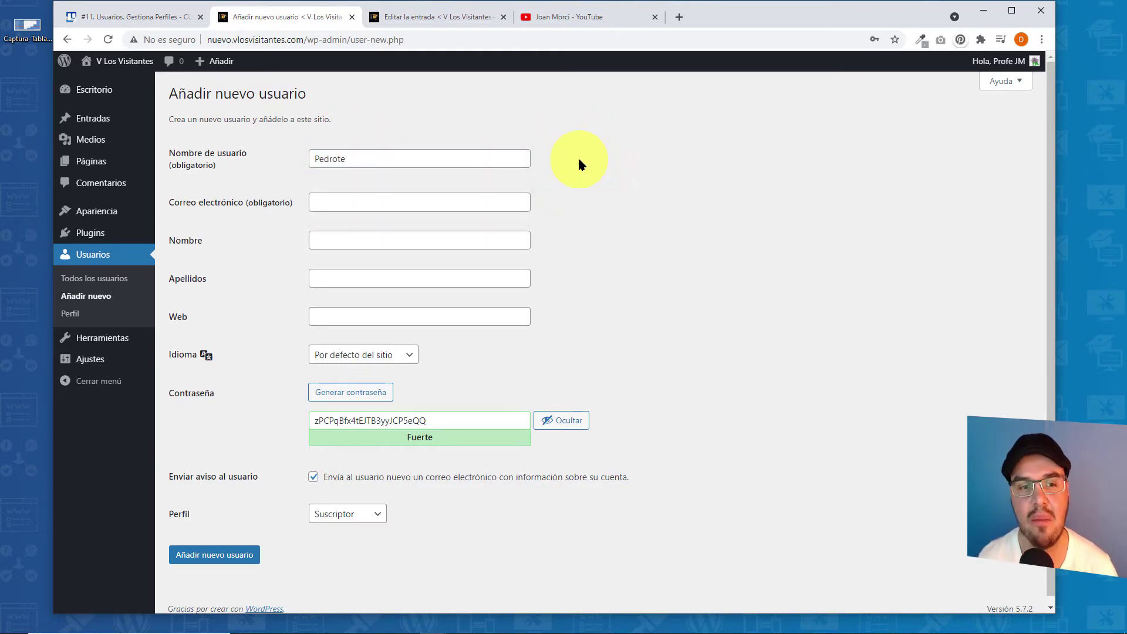
click(349, 196)
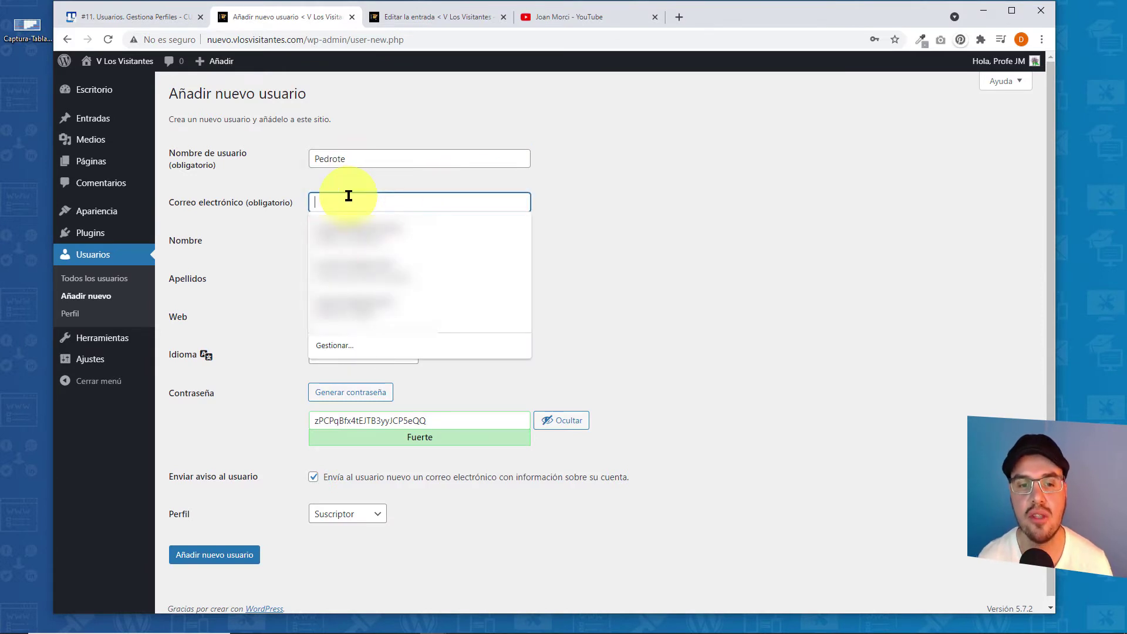
key(Down)
key(Return)
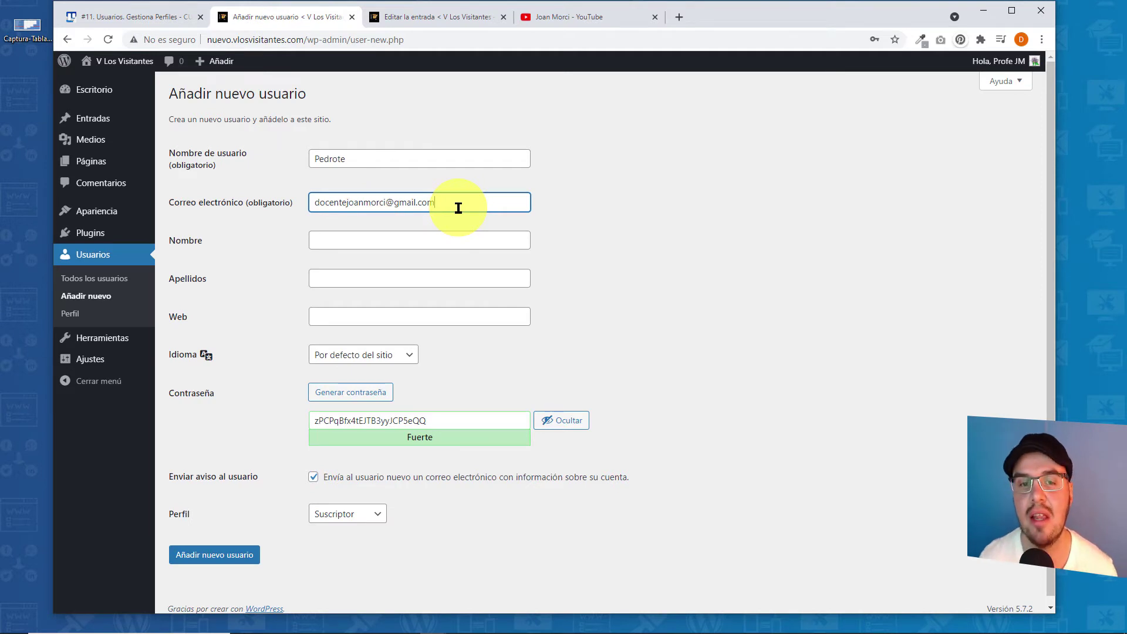
- Fill in the new user's Nombre and Apellidos and set Idioma to English (United States)
click(355, 242)
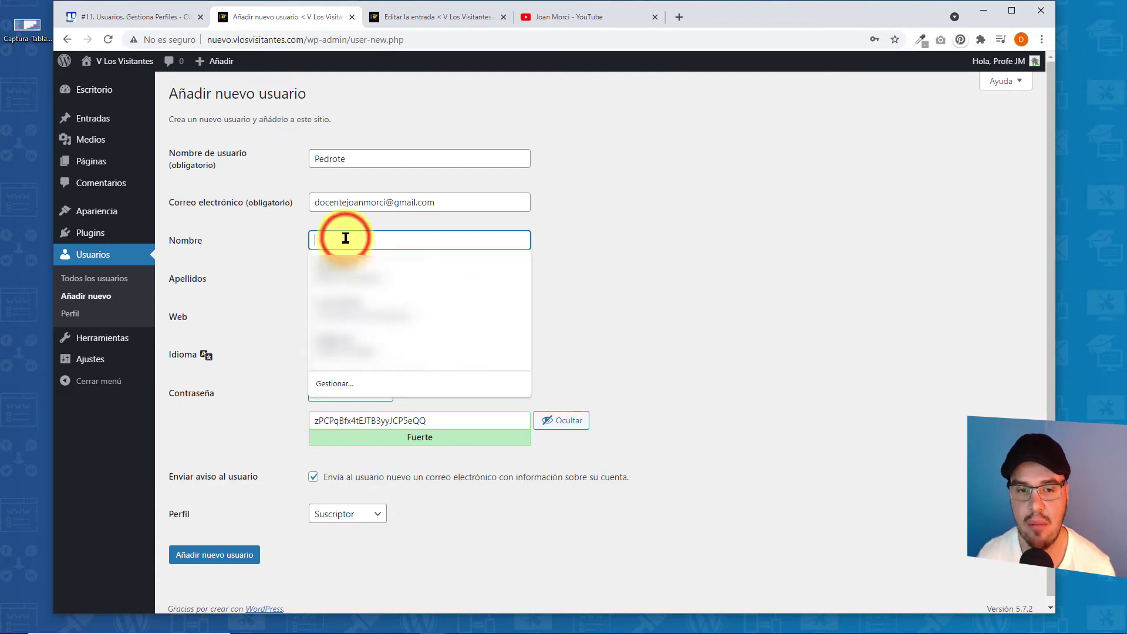
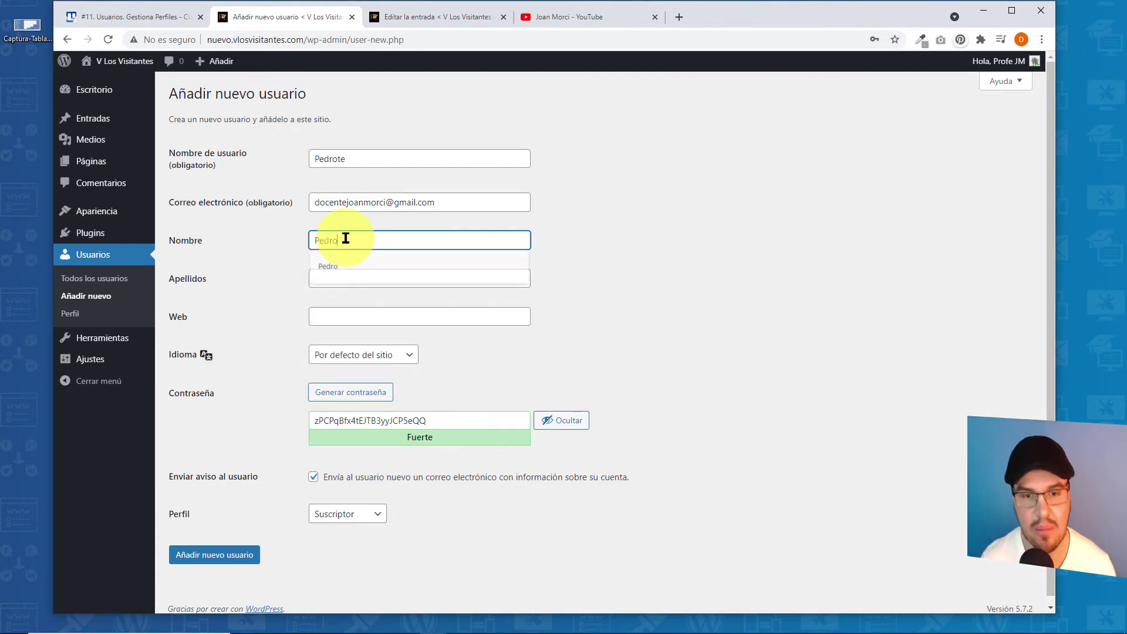
click(327, 272)
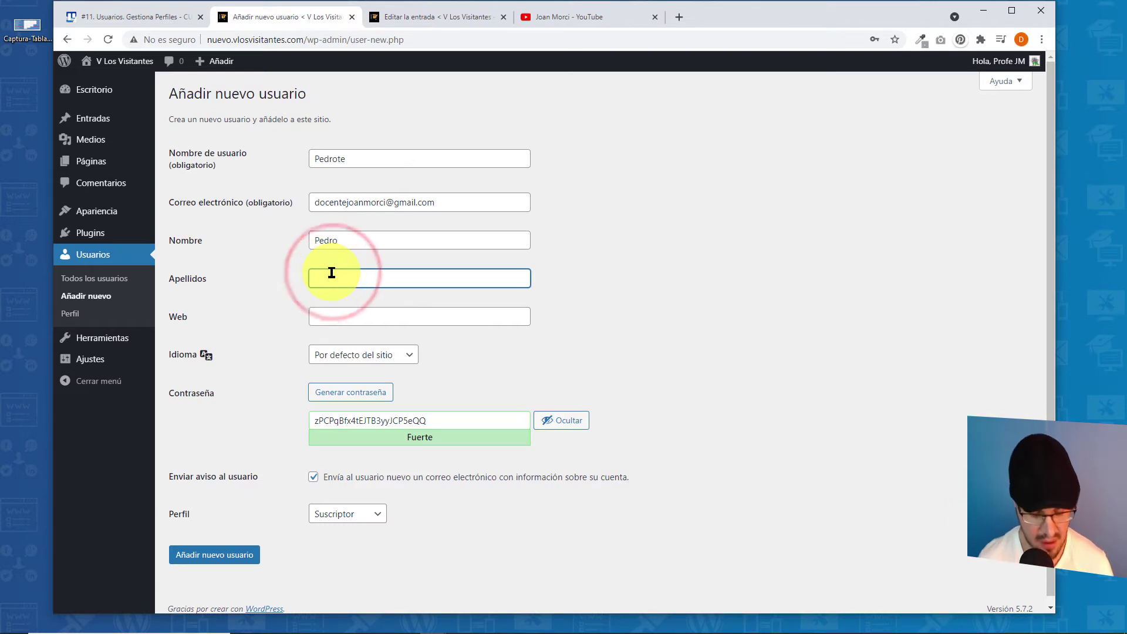
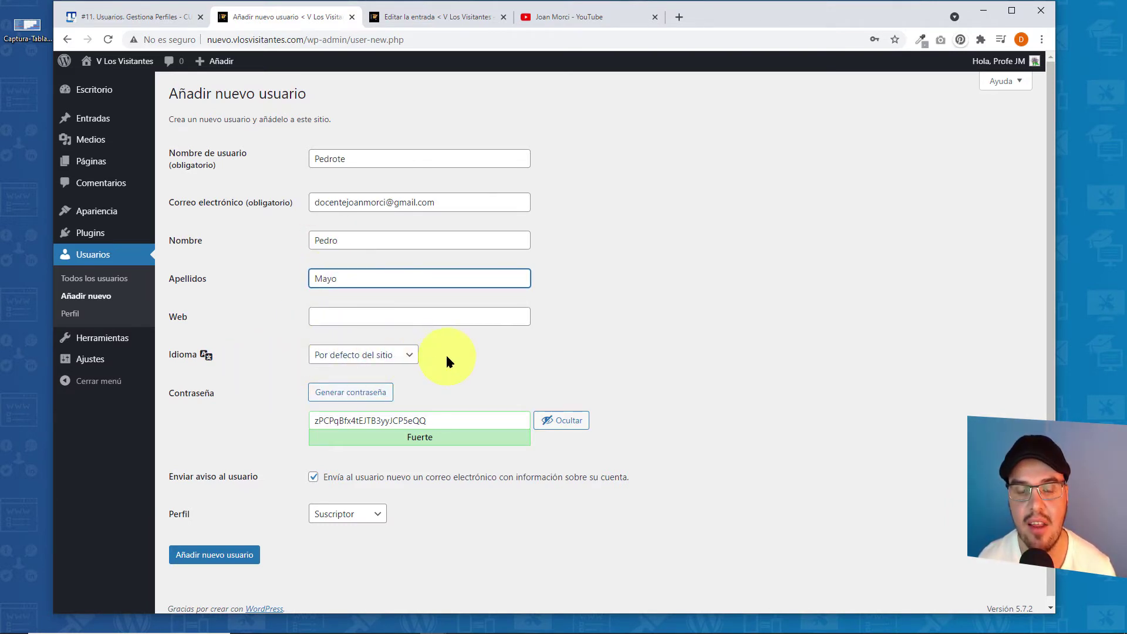
click(400, 359)
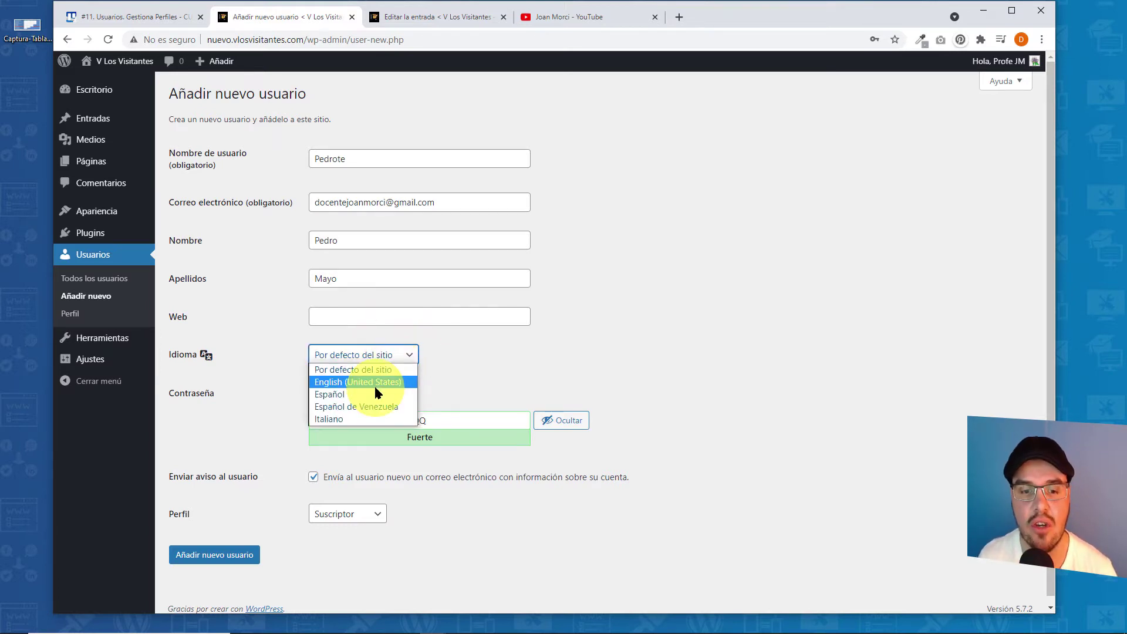
click(327, 383)
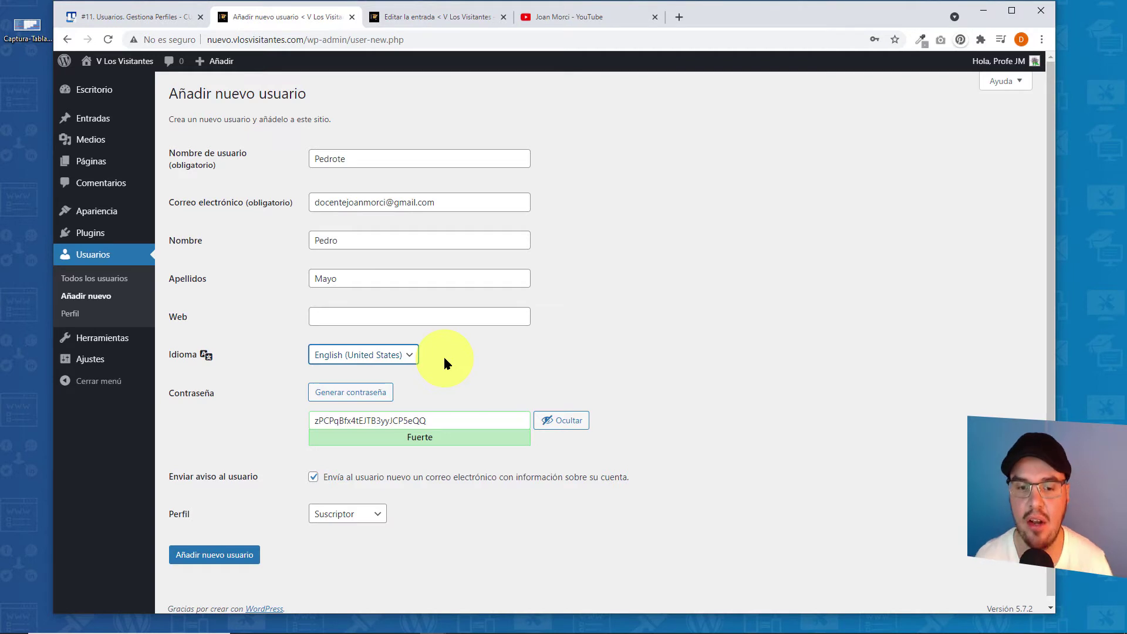
- Regenerate the new user's strong password four times with Generar contraseña
click(344, 398)
click(344, 398)
click(344, 398)
click(344, 398)
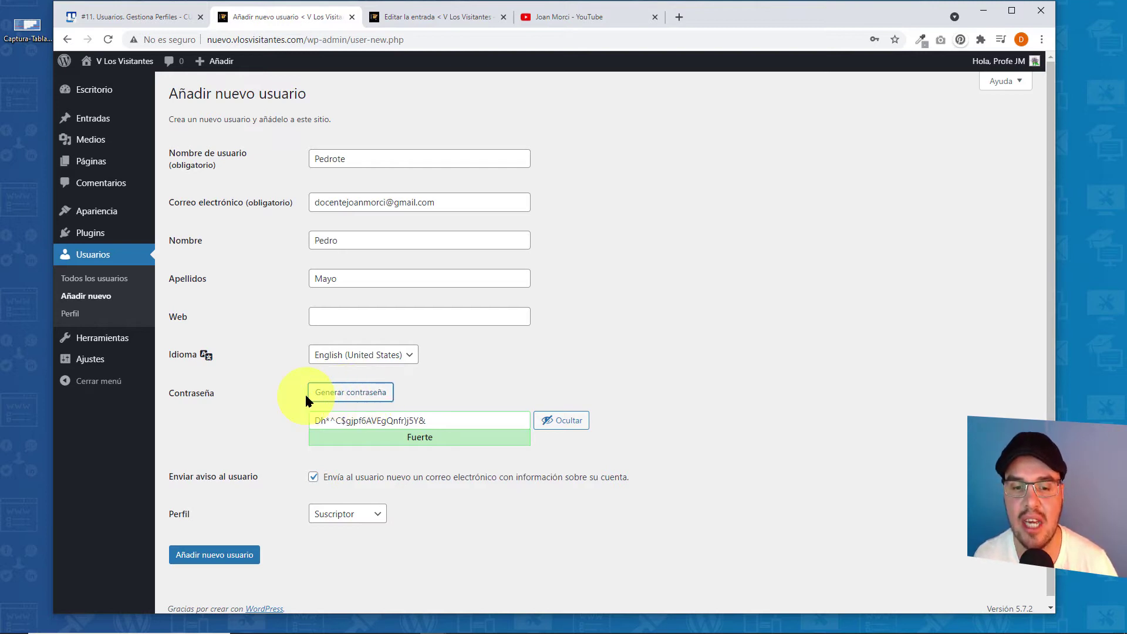
- Generate one more password, copy it to the clipboard, and mask it with Ocultar
click(365, 390)
drag(457, 420, 310, 421)
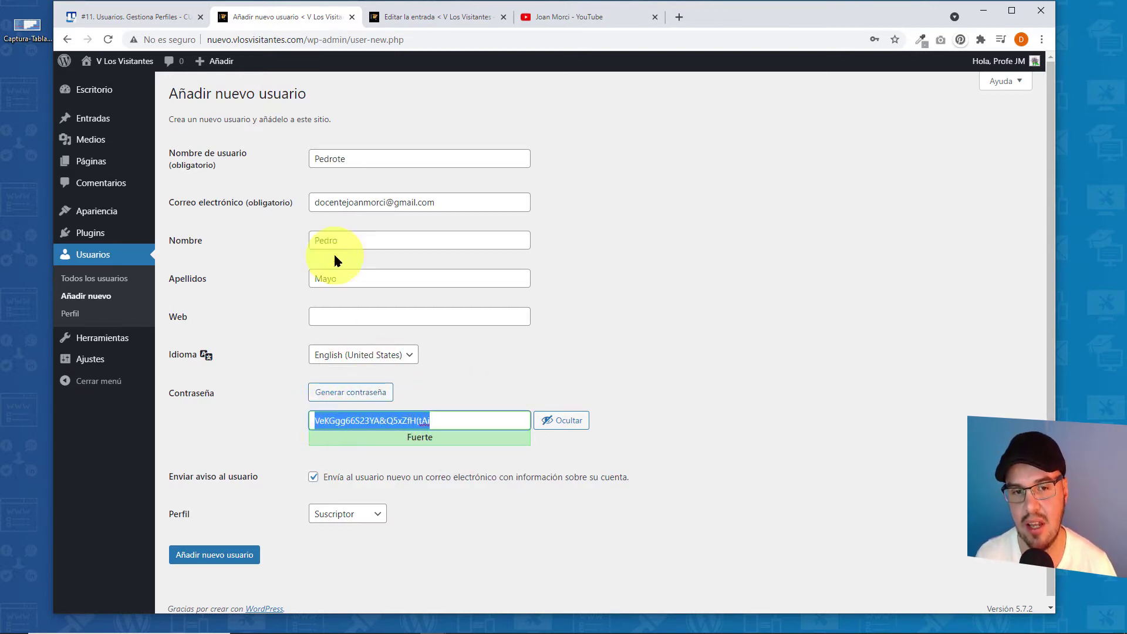
right_click(345, 421)
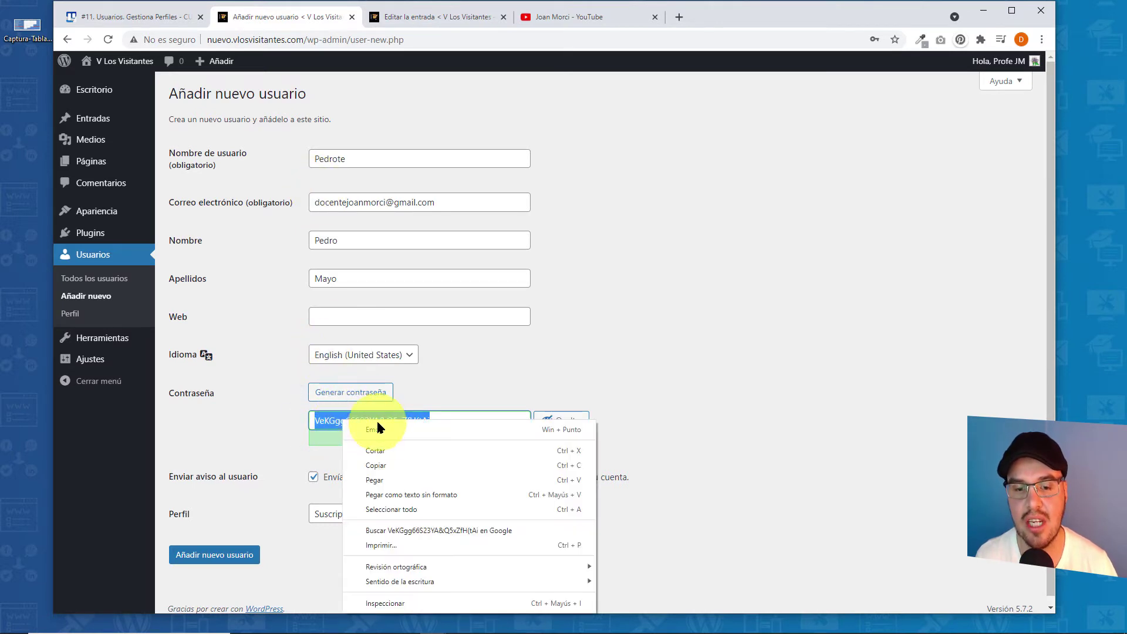
click(391, 463)
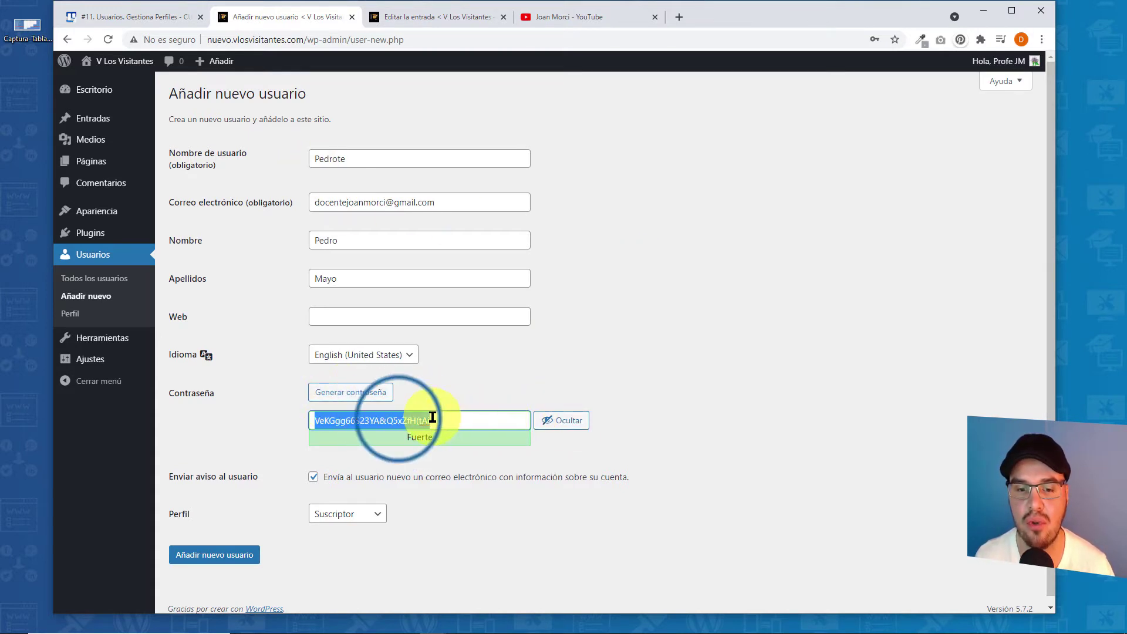
right_click(397, 419)
click(444, 464)
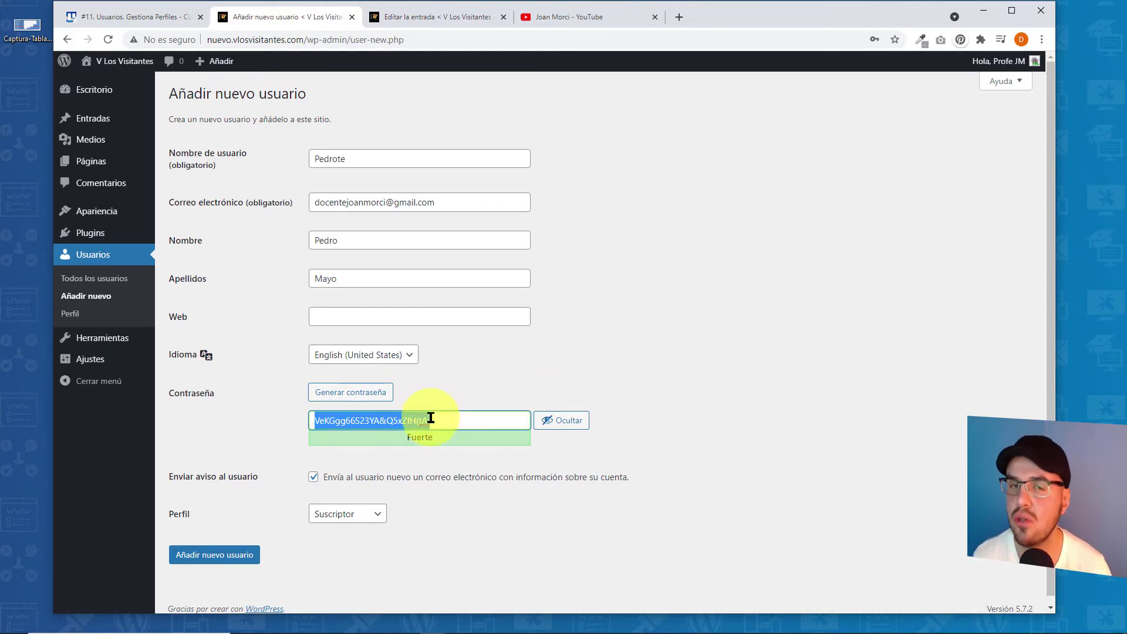
click(565, 424)
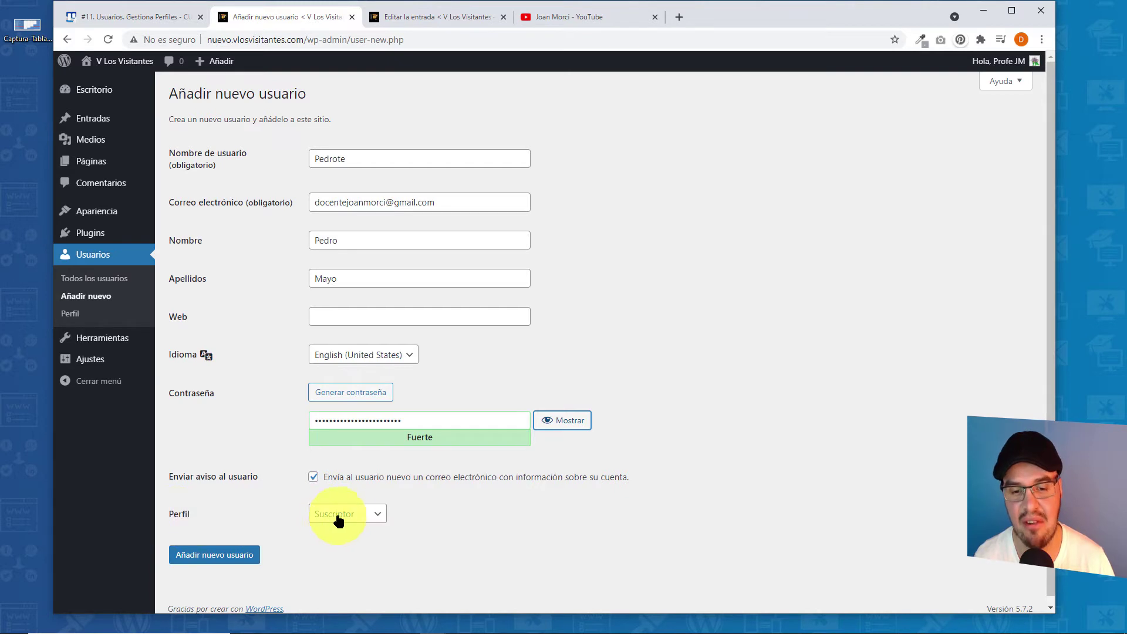
click(369, 517)
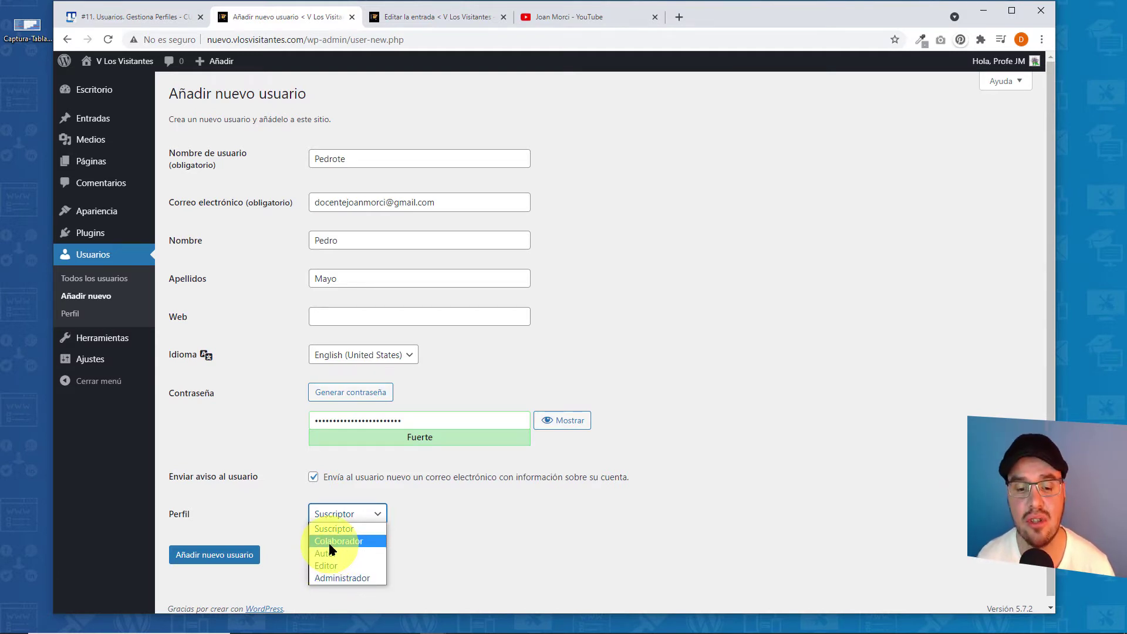
click(416, 527)
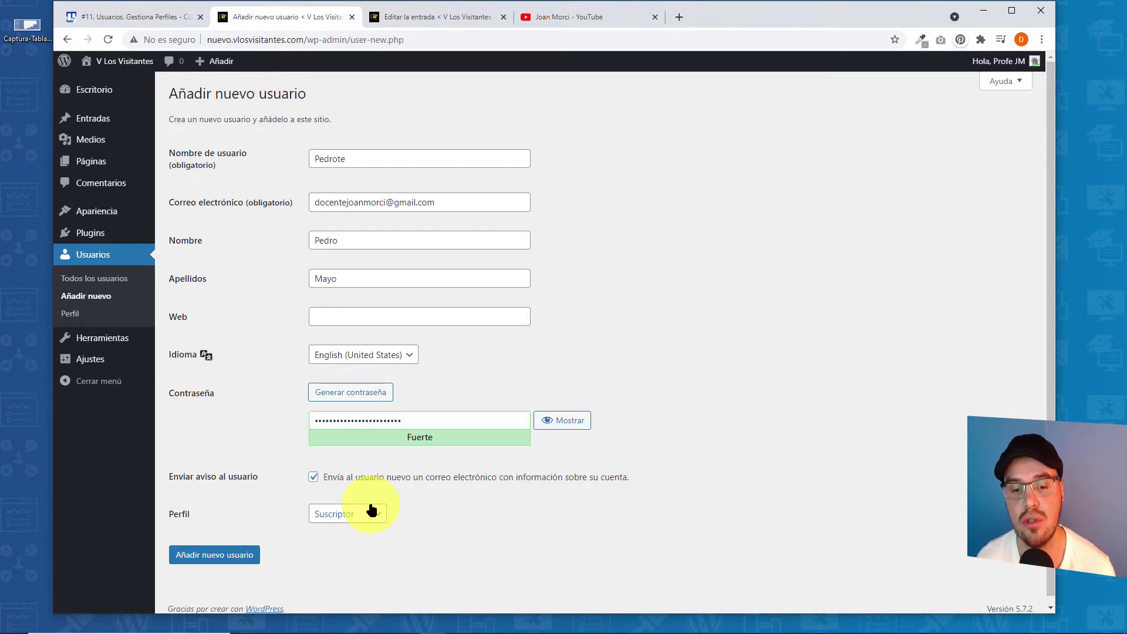
- Submit the form to create the new Suscriptor user account
click(240, 556)
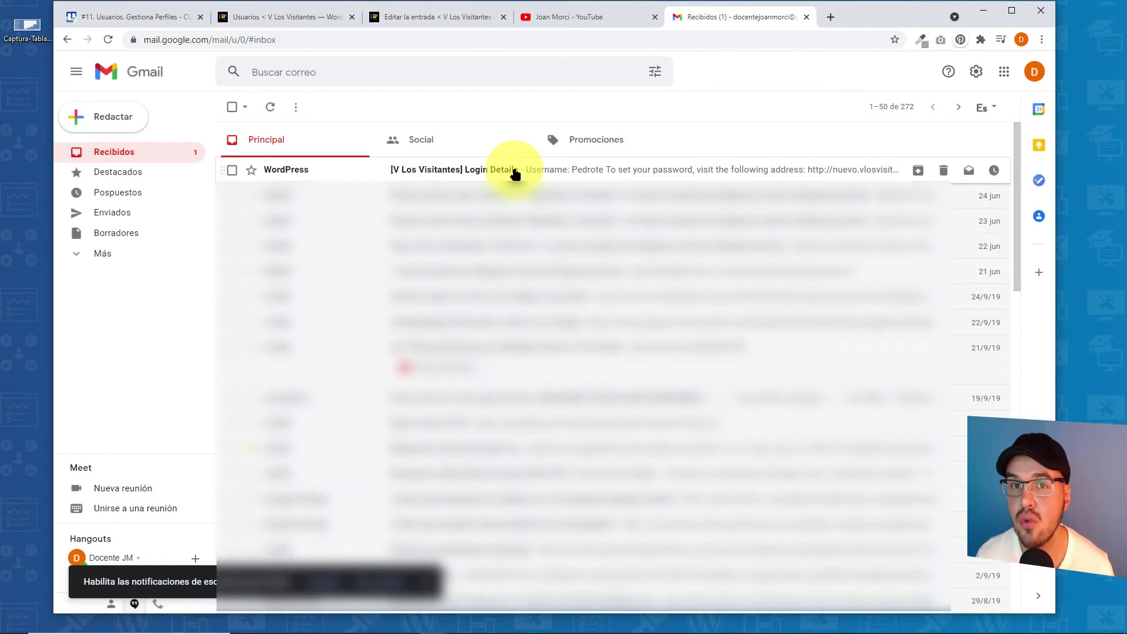
- Open the Login Details email and open its password-setup link in a new tab
click(554, 175)
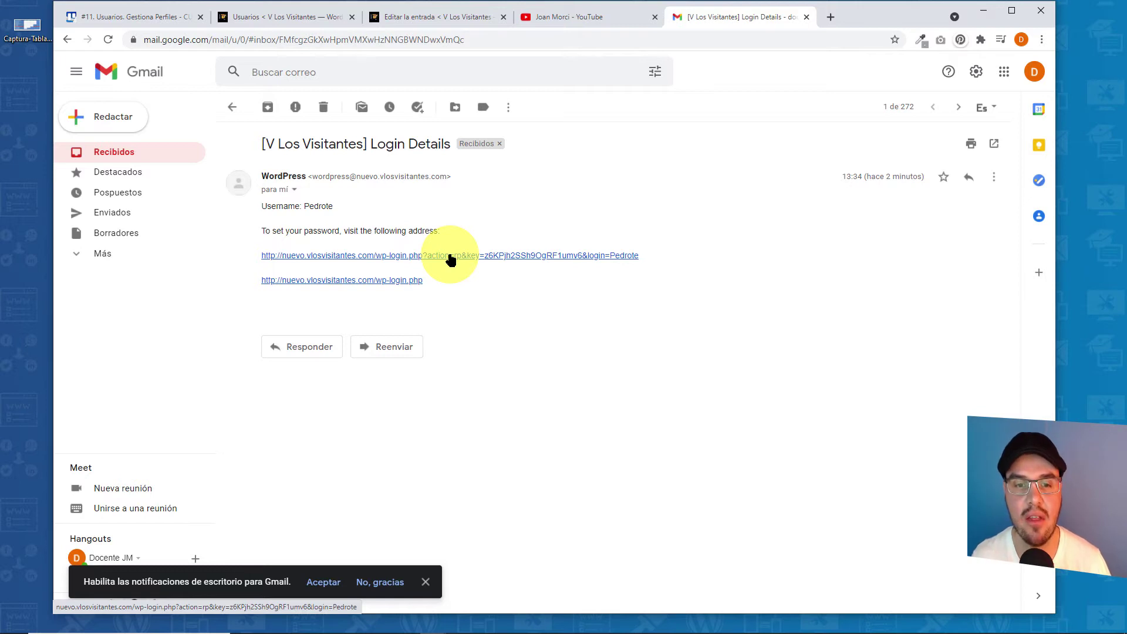
right_click(451, 257)
click(468, 265)
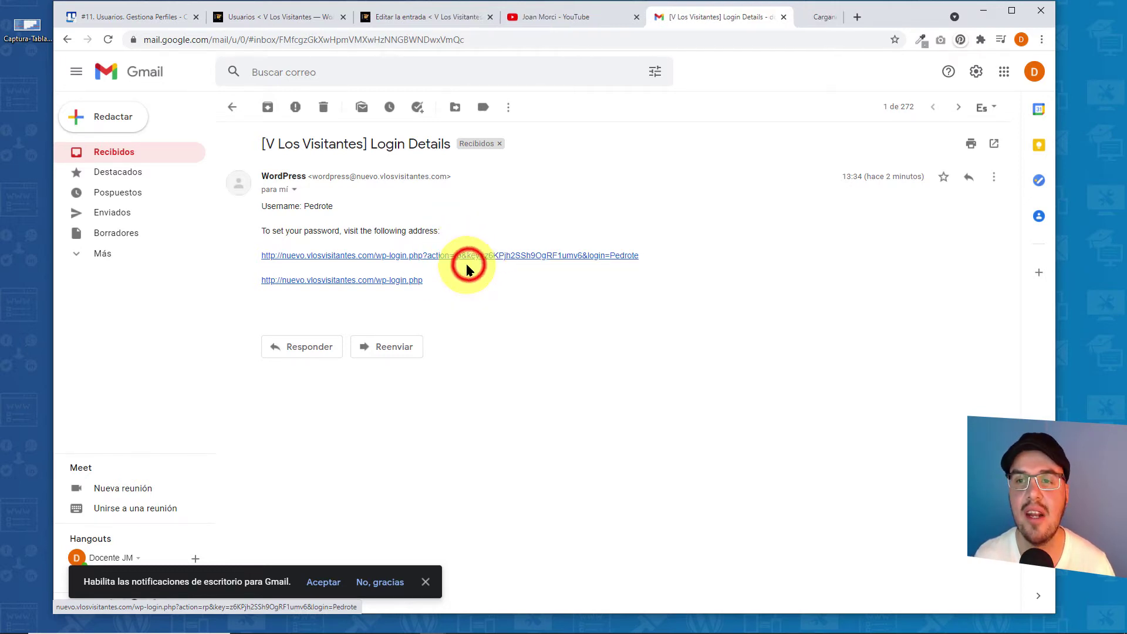
- Check the Restablecer la contraseña page in the new tab, then close that tab
click(798, 20)
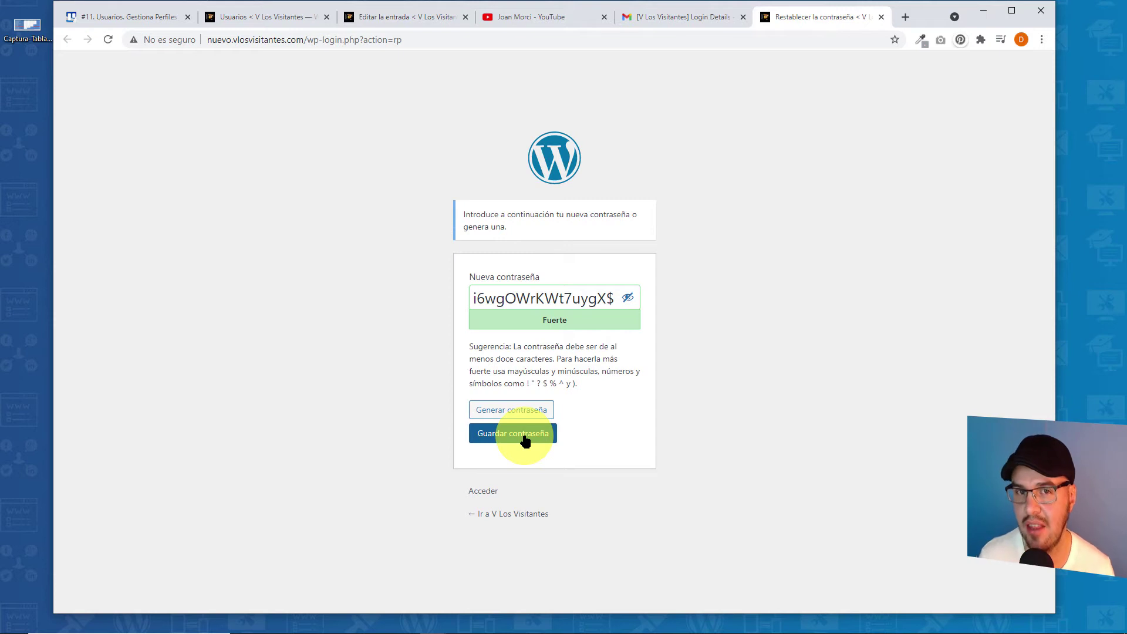
click(880, 17)
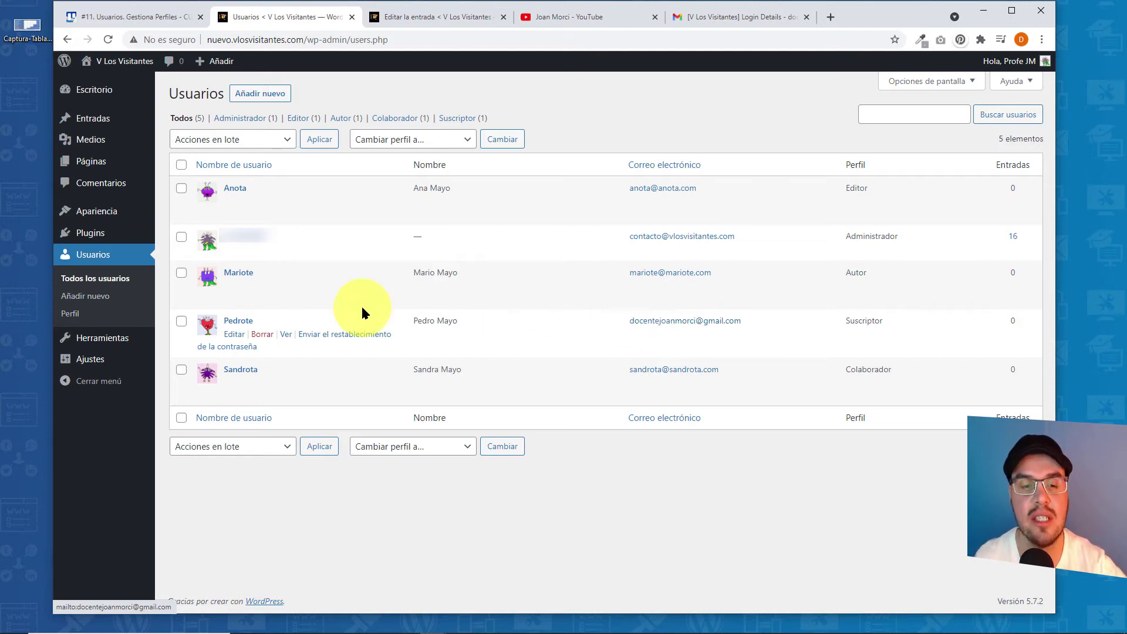
- Delete the subscriber user with Borrar and Confirmar borrado
click(268, 339)
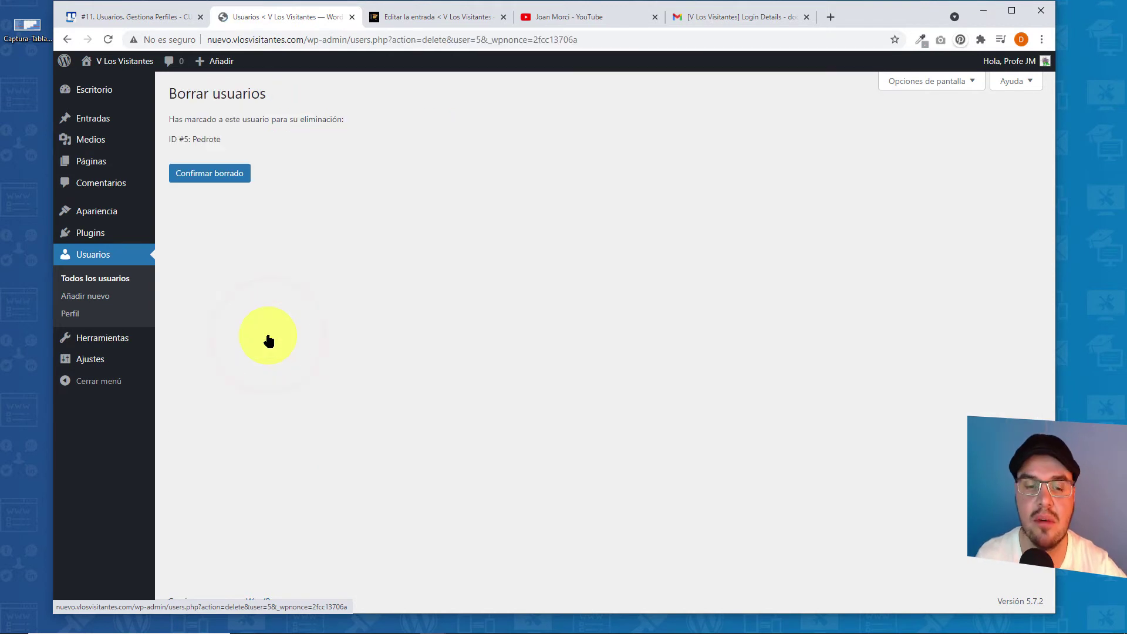
click(220, 179)
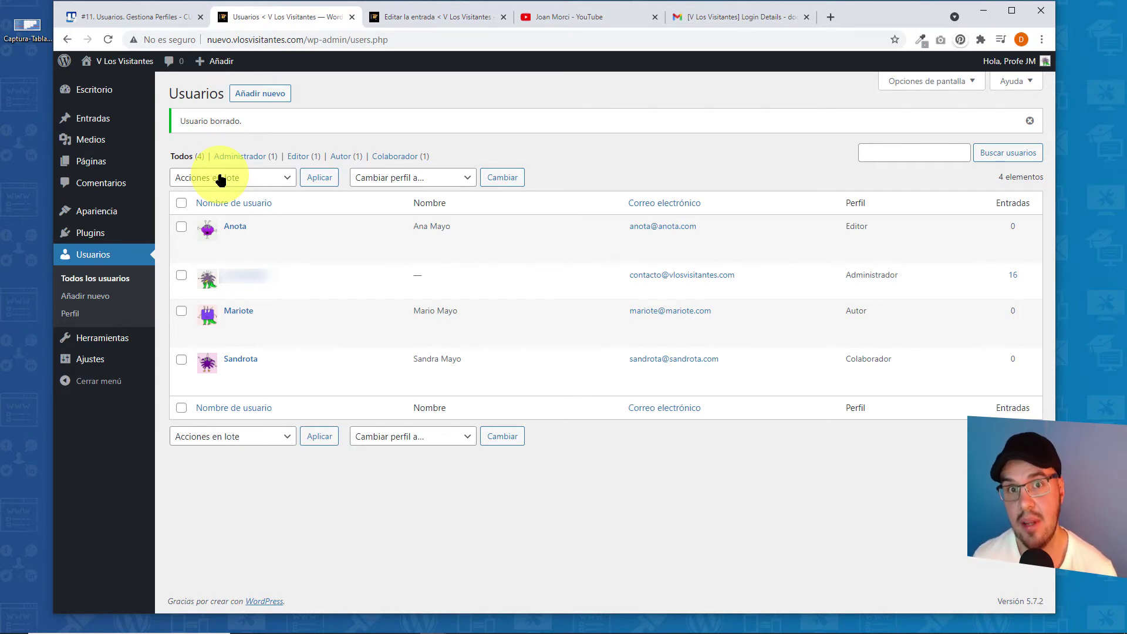
mouse_move(232, 241)
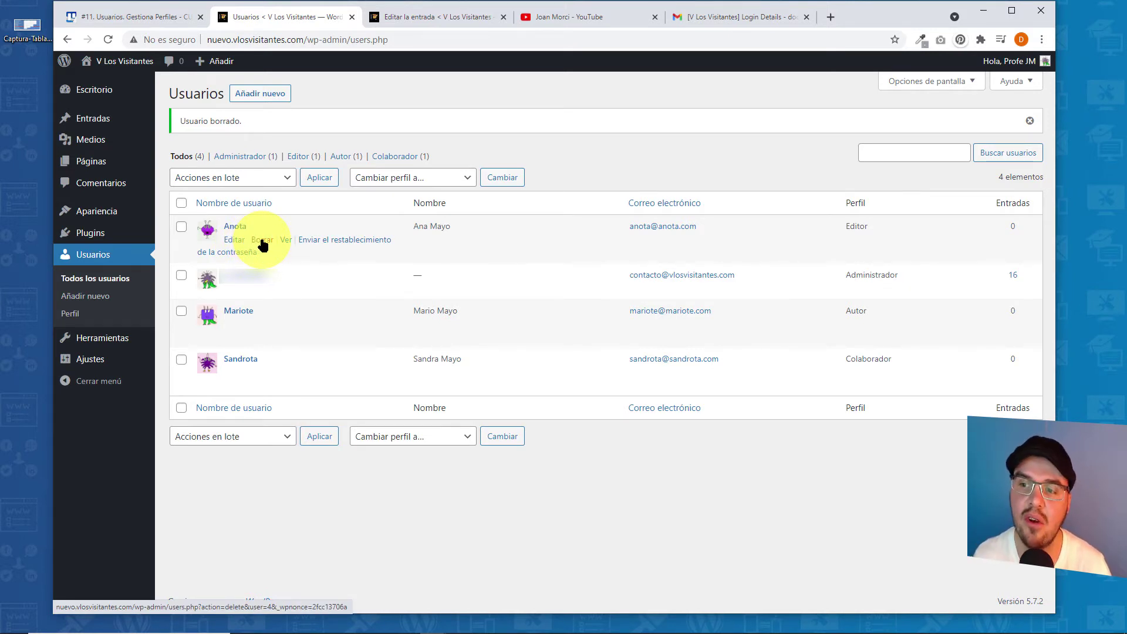
click(262, 245)
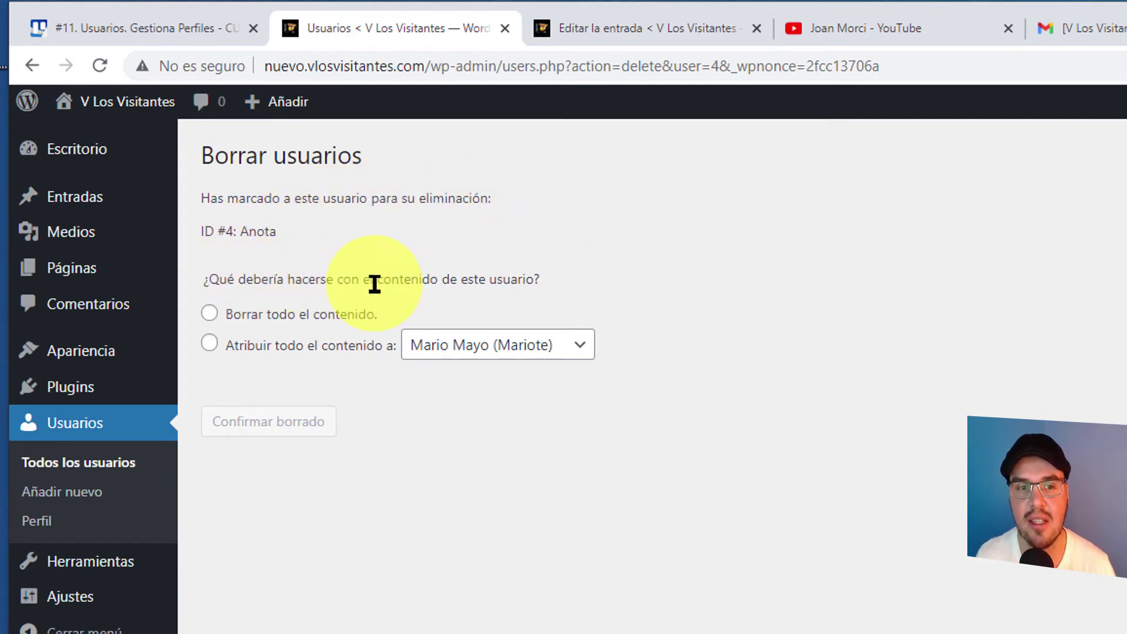
click(212, 316)
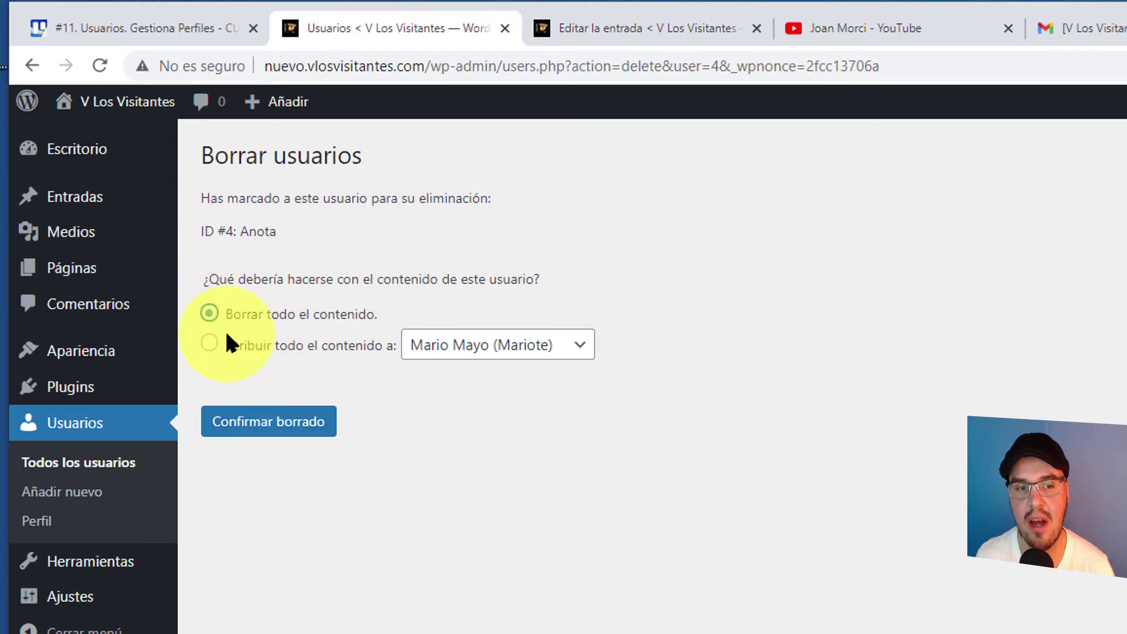
click(209, 345)
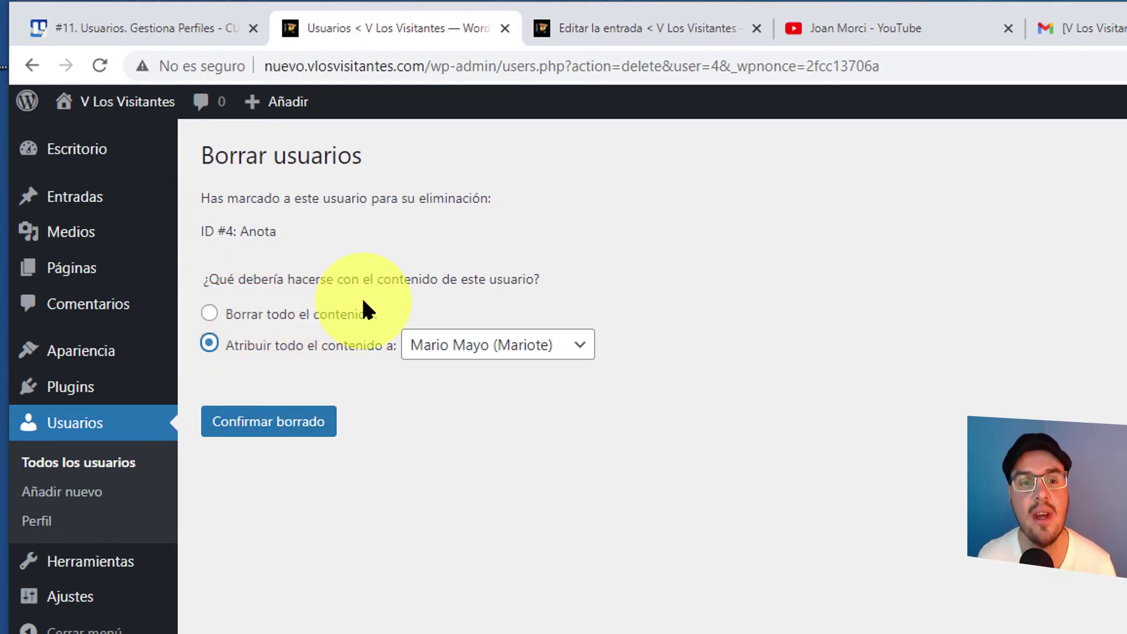
click(549, 340)
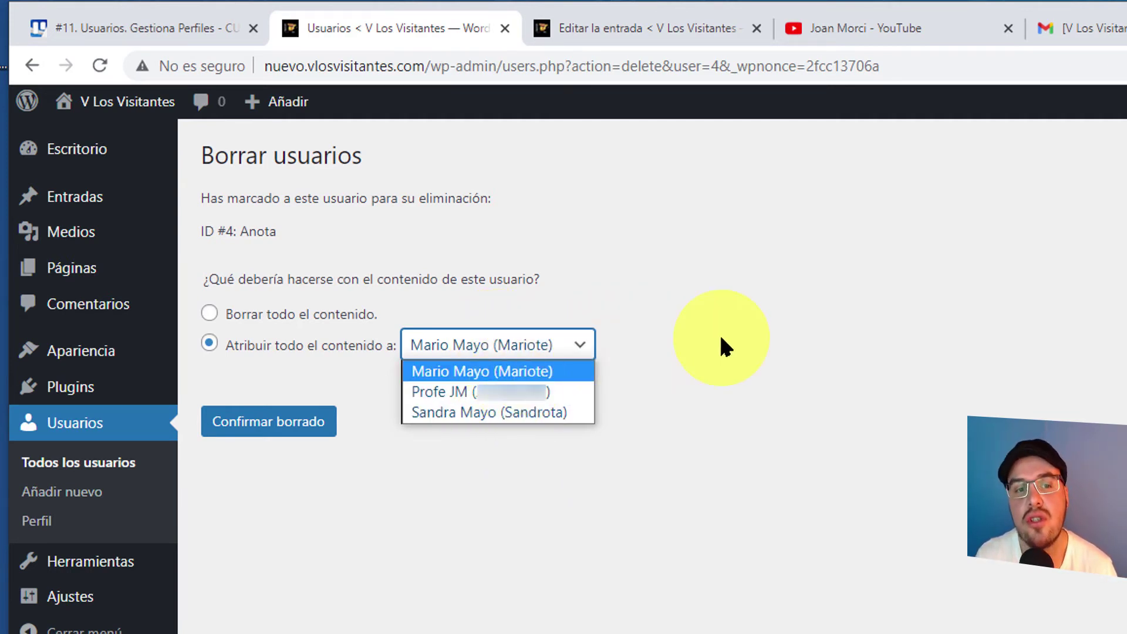
click(787, 305)
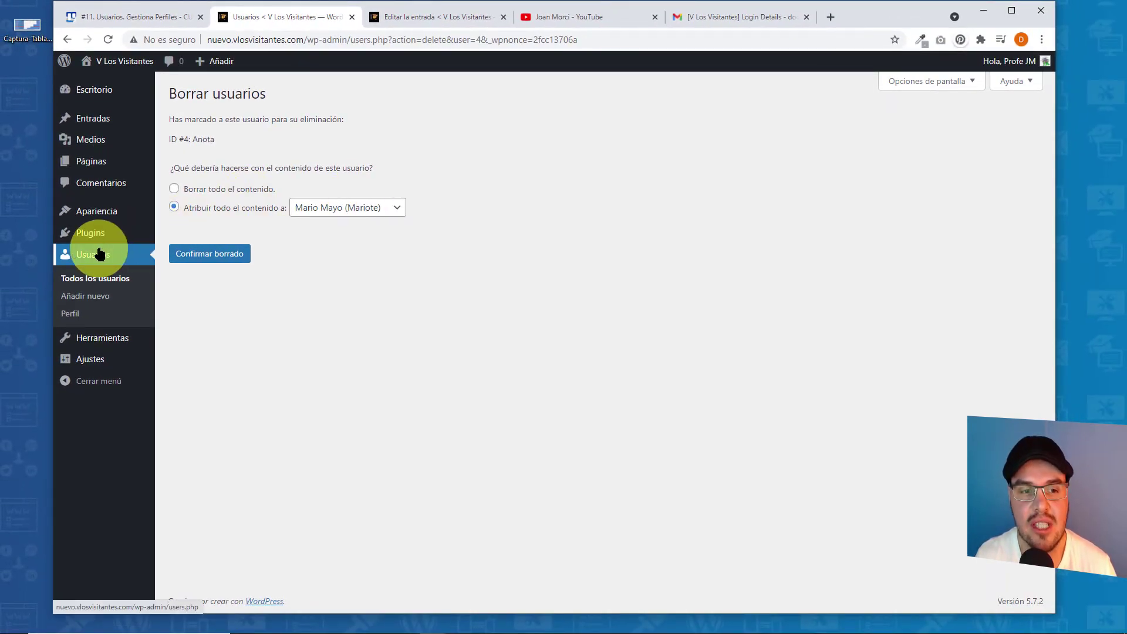
click(92, 276)
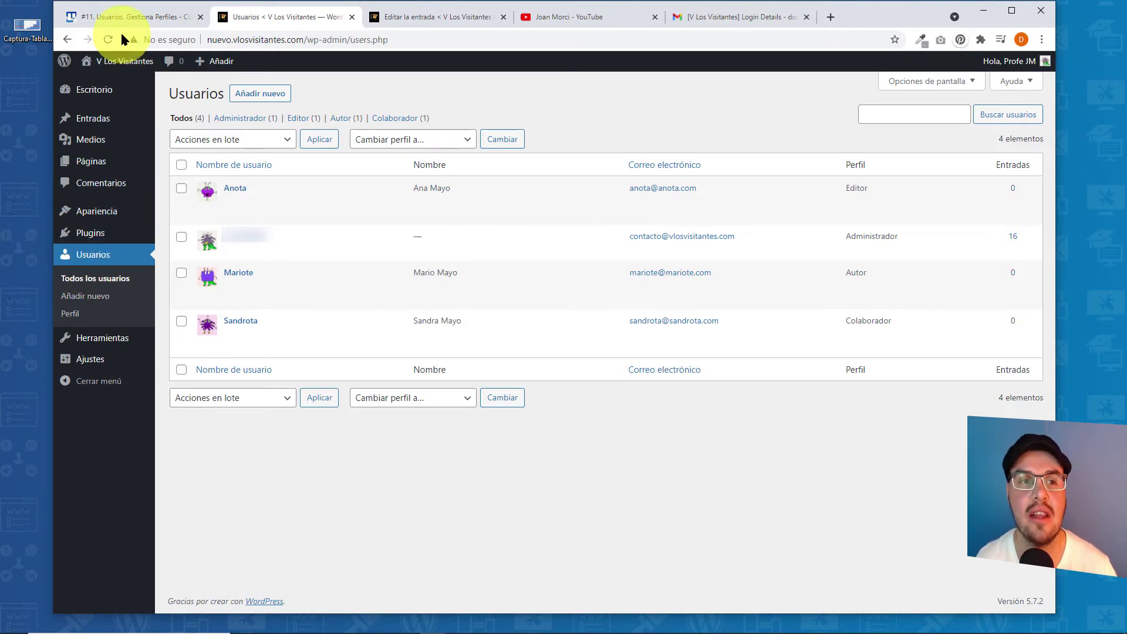
- Open a fresh Añadir nuevo usuario form and autofill the username and e-mail from saved entries
click(87, 298)
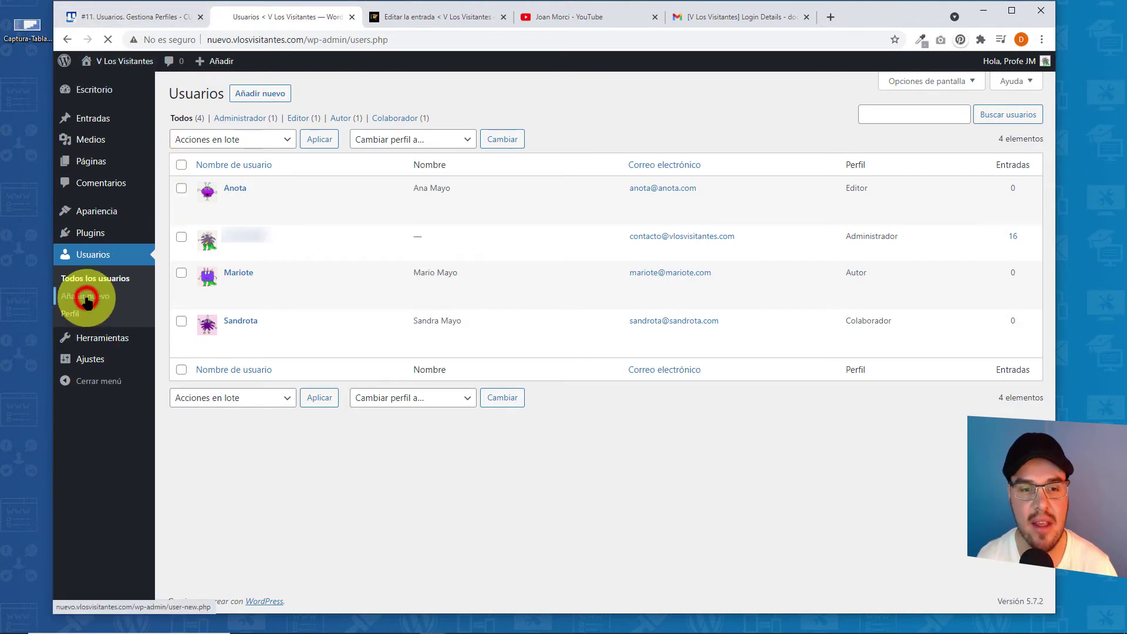
click(322, 160)
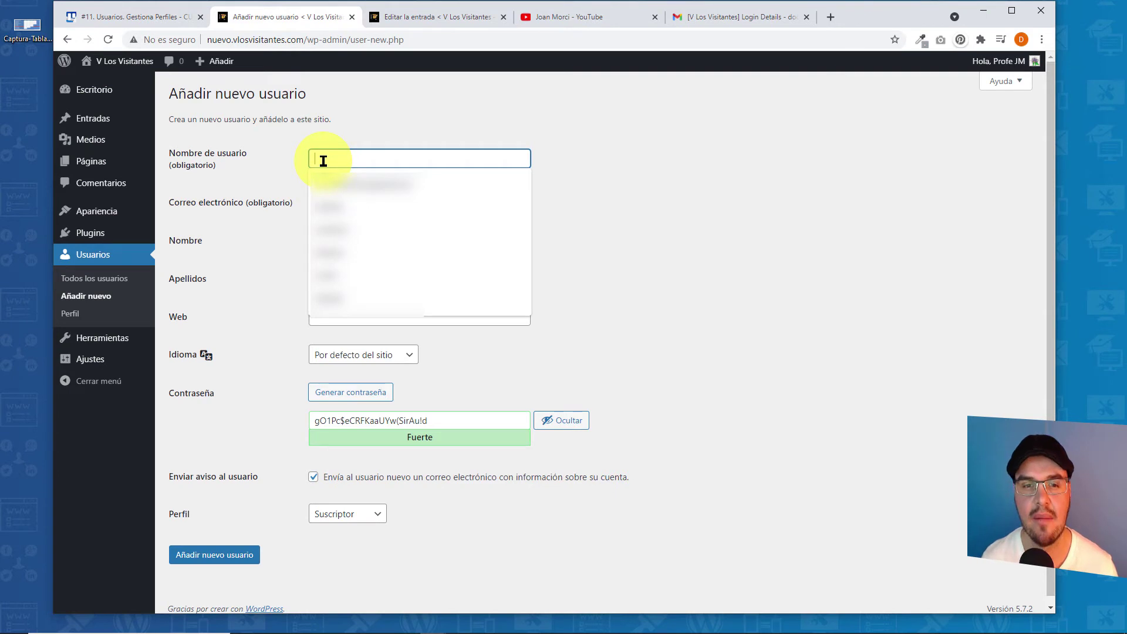
click(327, 204)
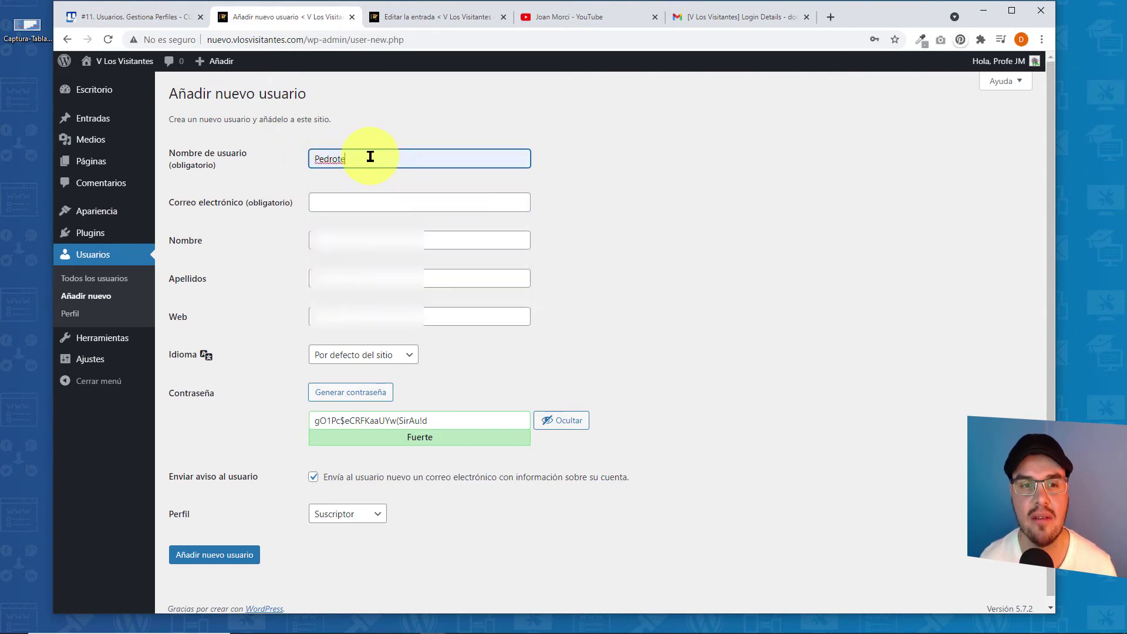
click(364, 205)
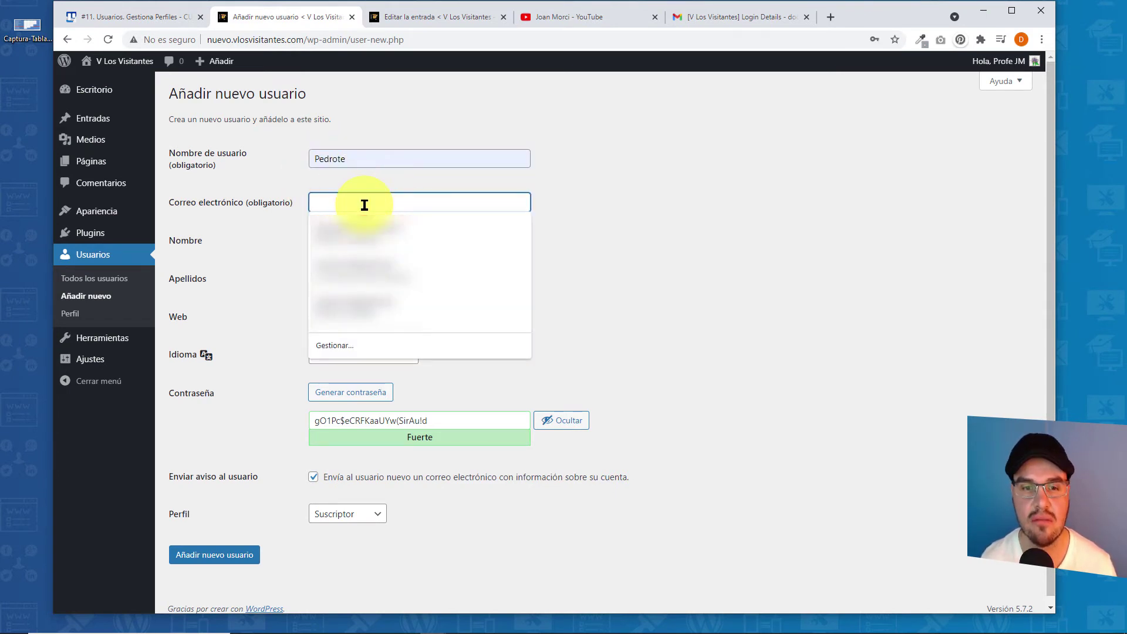
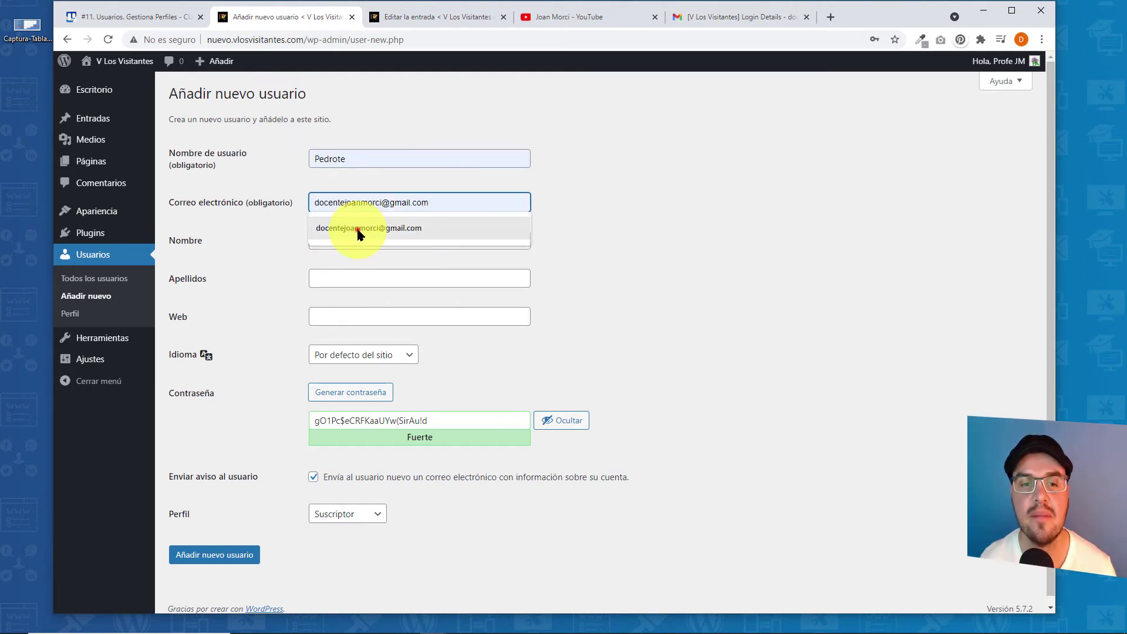
click(368, 228)
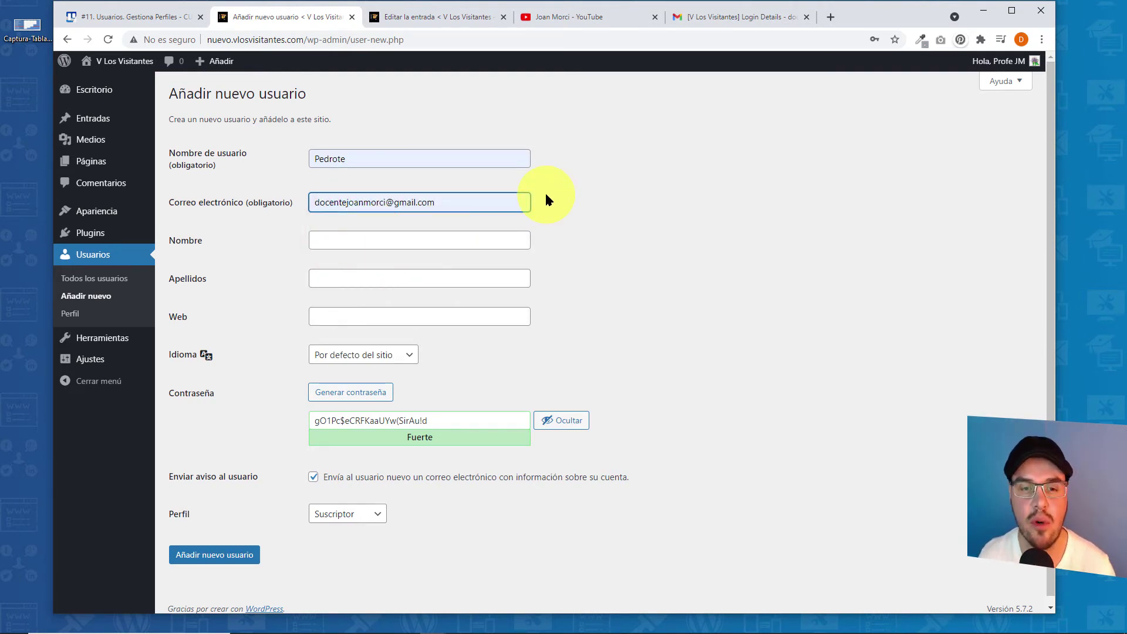
- Enter the user's first and last names and set Idioma to English (United States)
key(Tab)
click(347, 280)
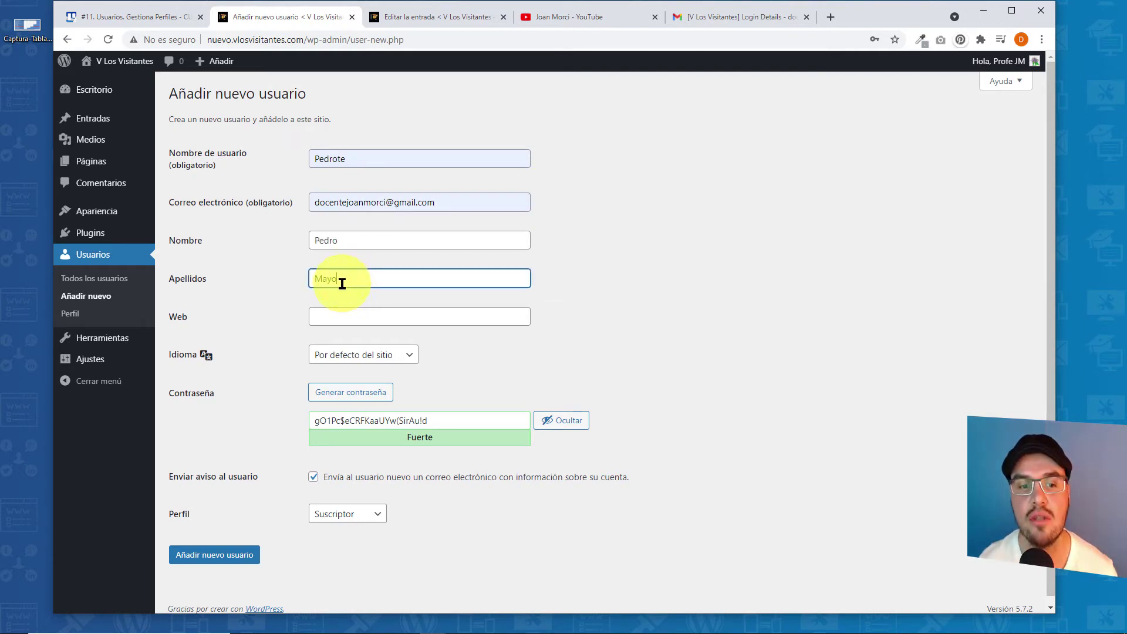
click(394, 358)
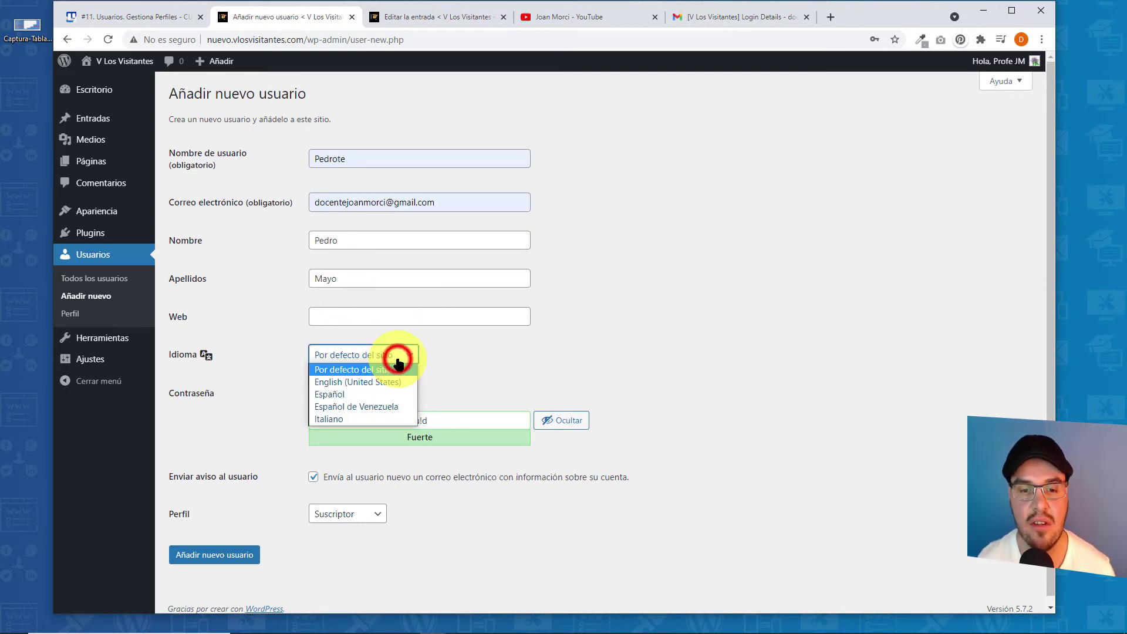
click(336, 383)
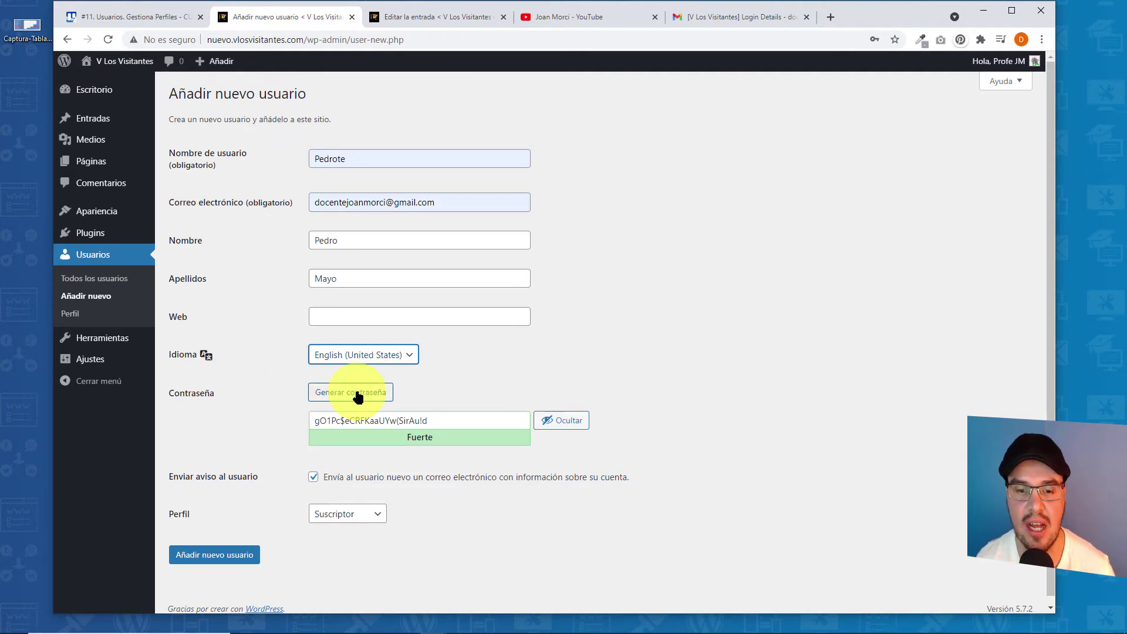
- Replace the generated password with a custom password and copy it to the clipboard
click(454, 421)
key(ctrl+a)
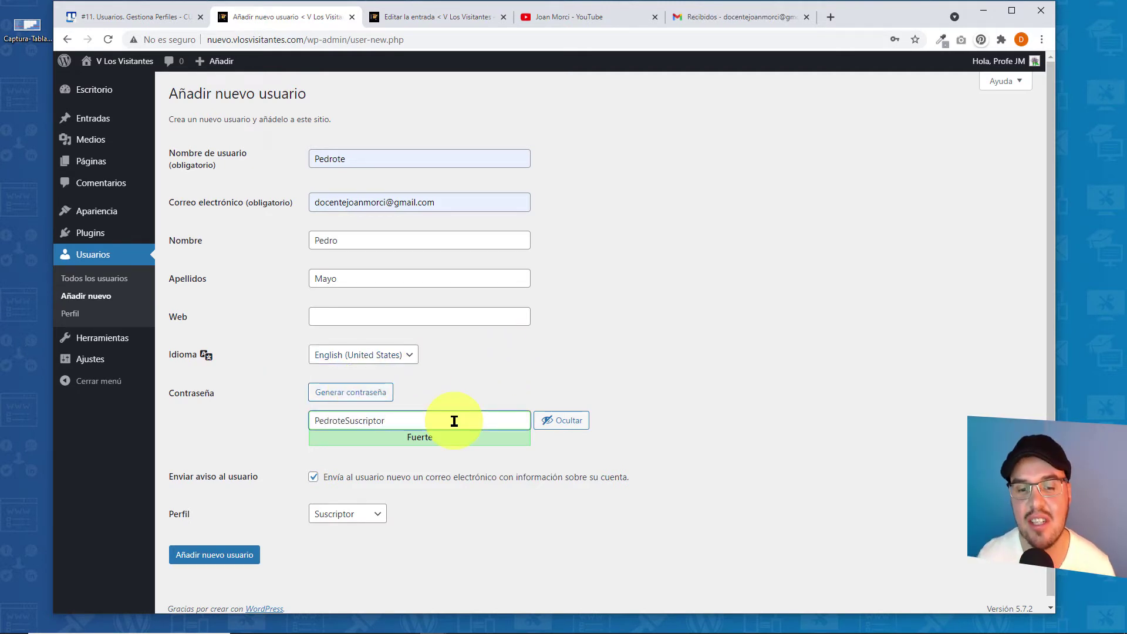
drag(443, 421, 319, 419)
right_click(319, 419)
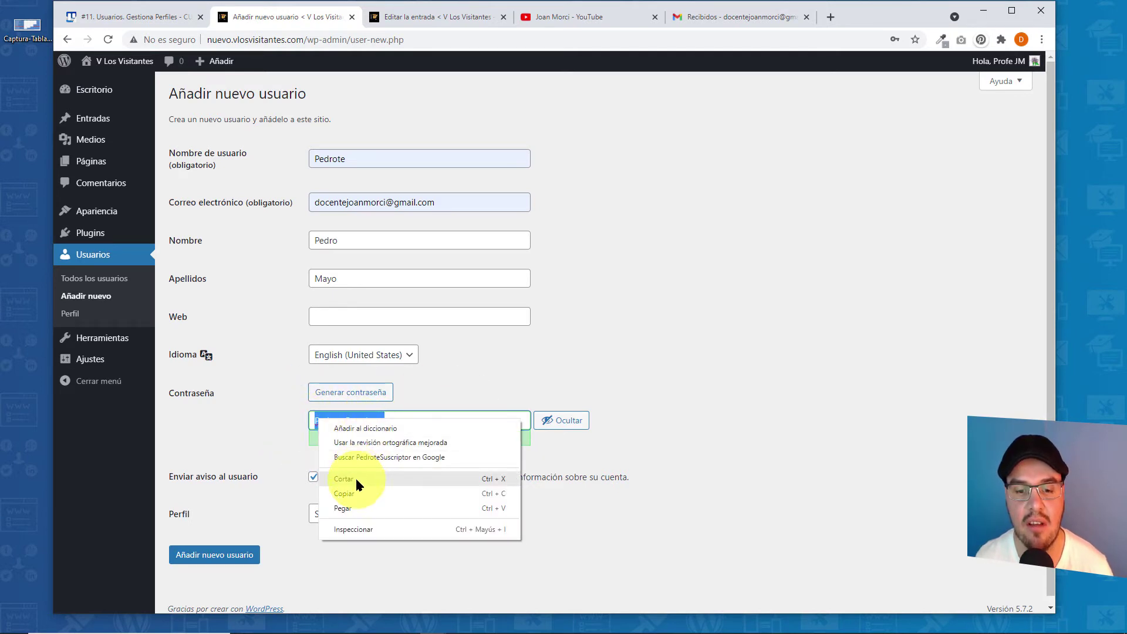
click(335, 499)
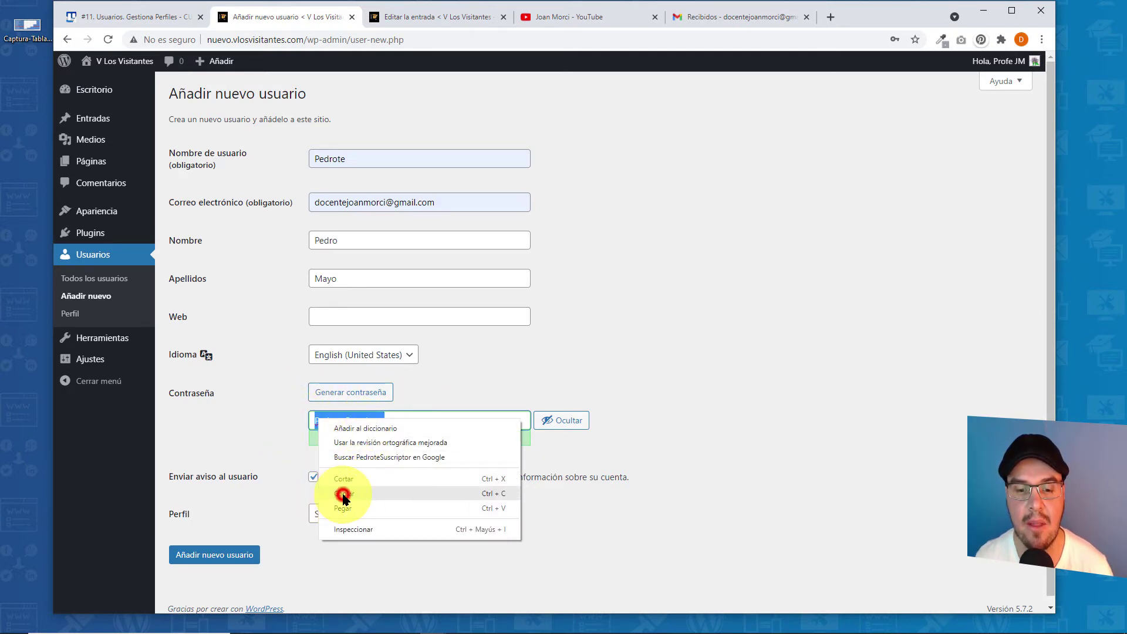
- Untick the Enviar aviso al usuario notification option and bring up the Perfil role list
click(703, 397)
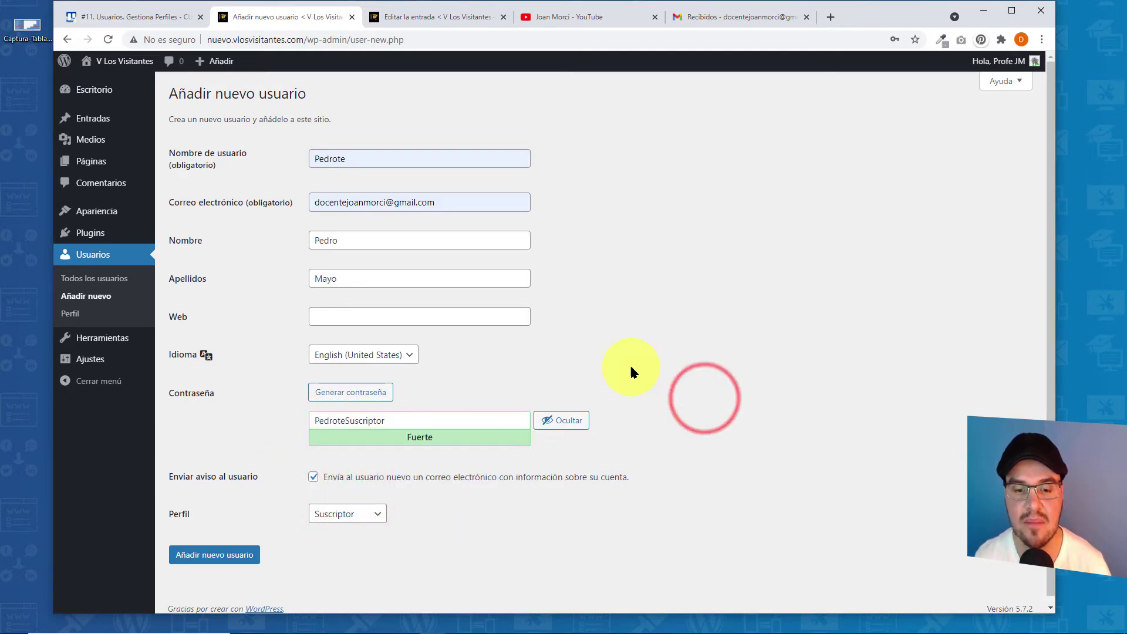
click(312, 478)
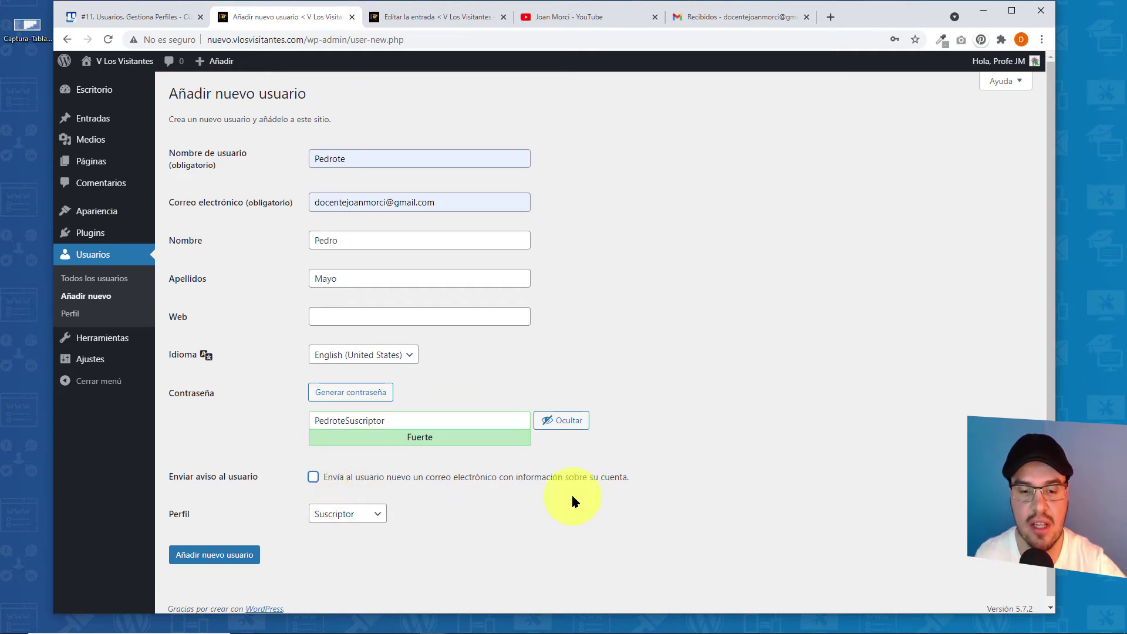
click(326, 520)
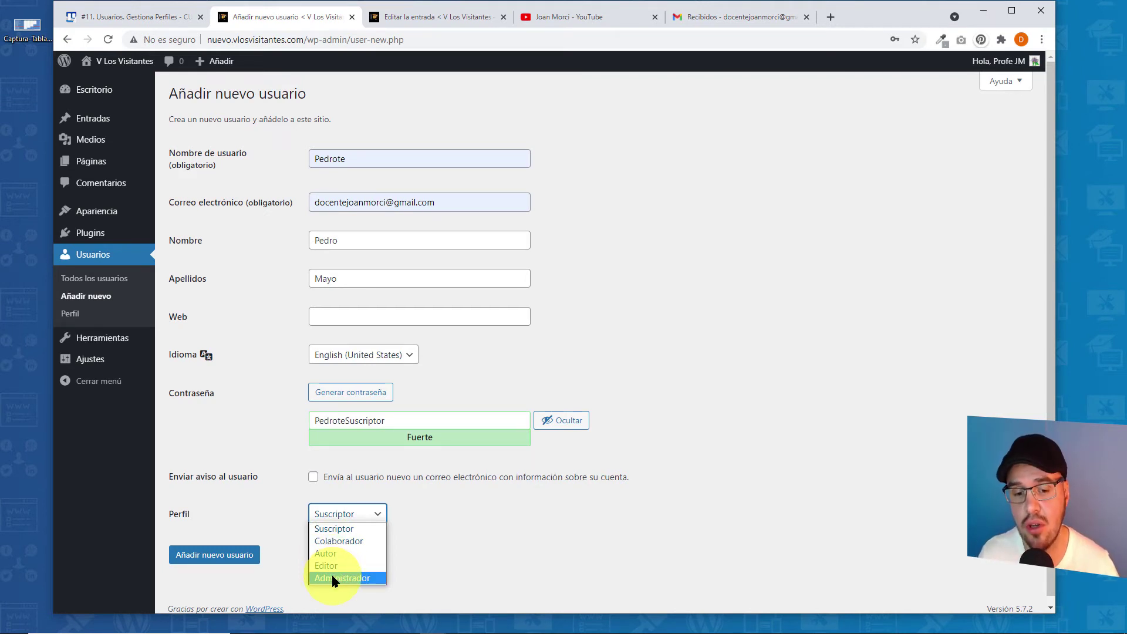
- Keep the Suscriptor role and submit the form with Añadir nuevo usuario
click(347, 528)
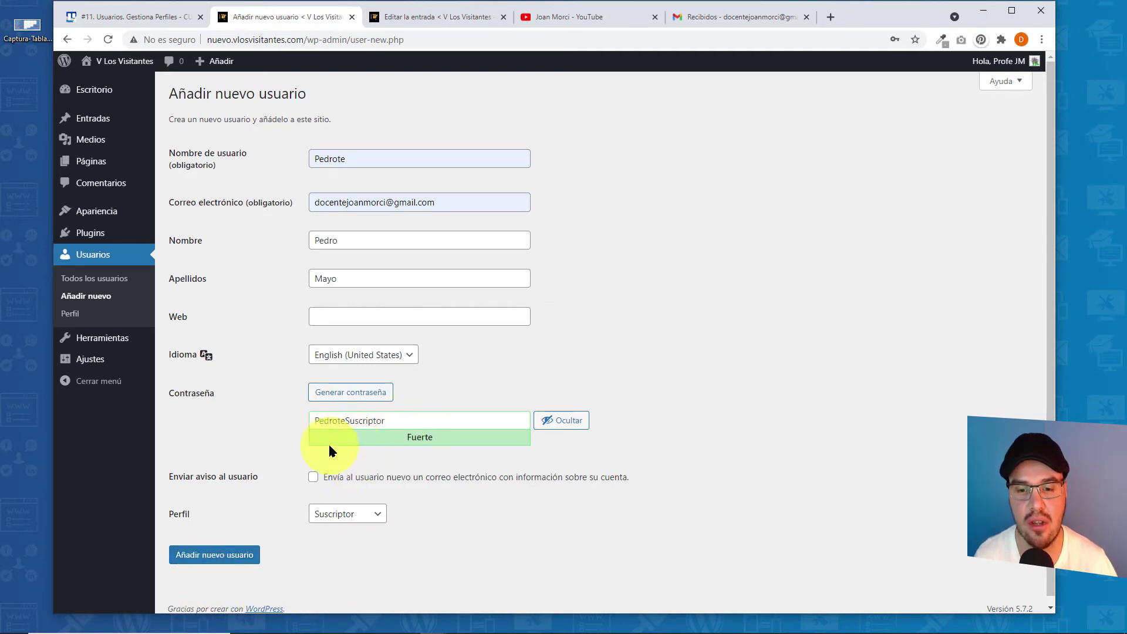
click(232, 556)
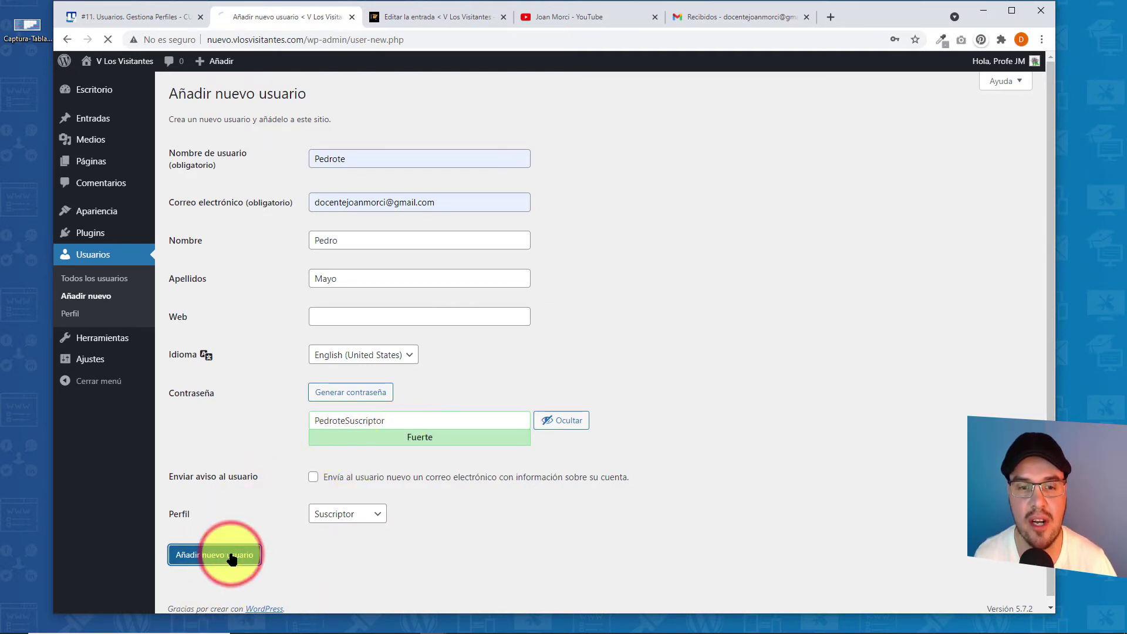
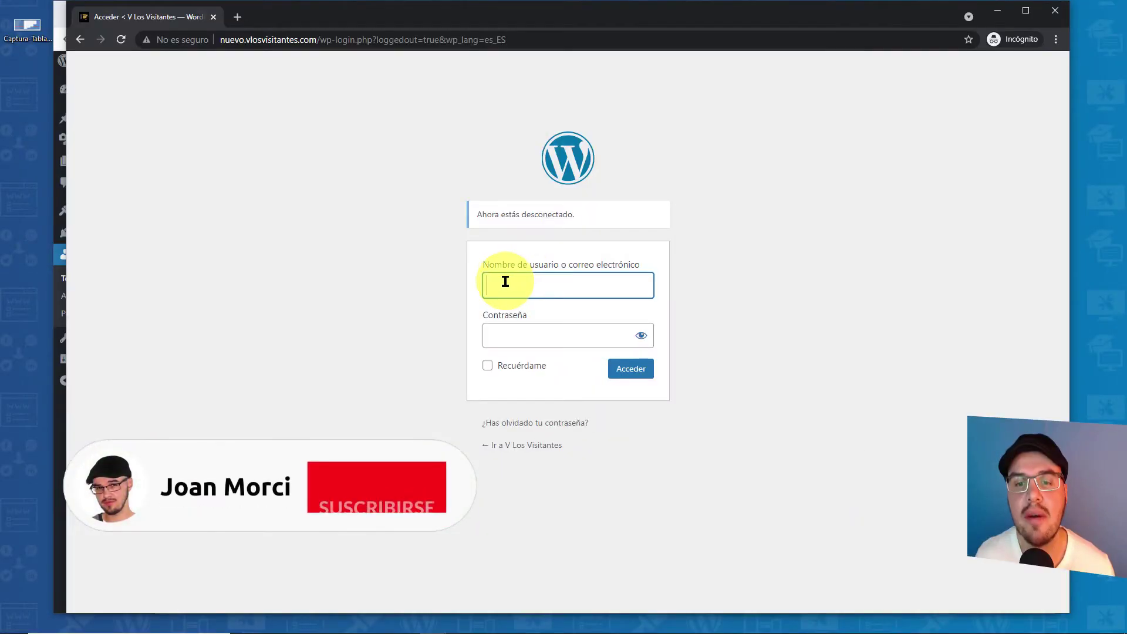
- Log in with the subscriber's username and pasted password, checking the password with the eye icon first
click(499, 283)
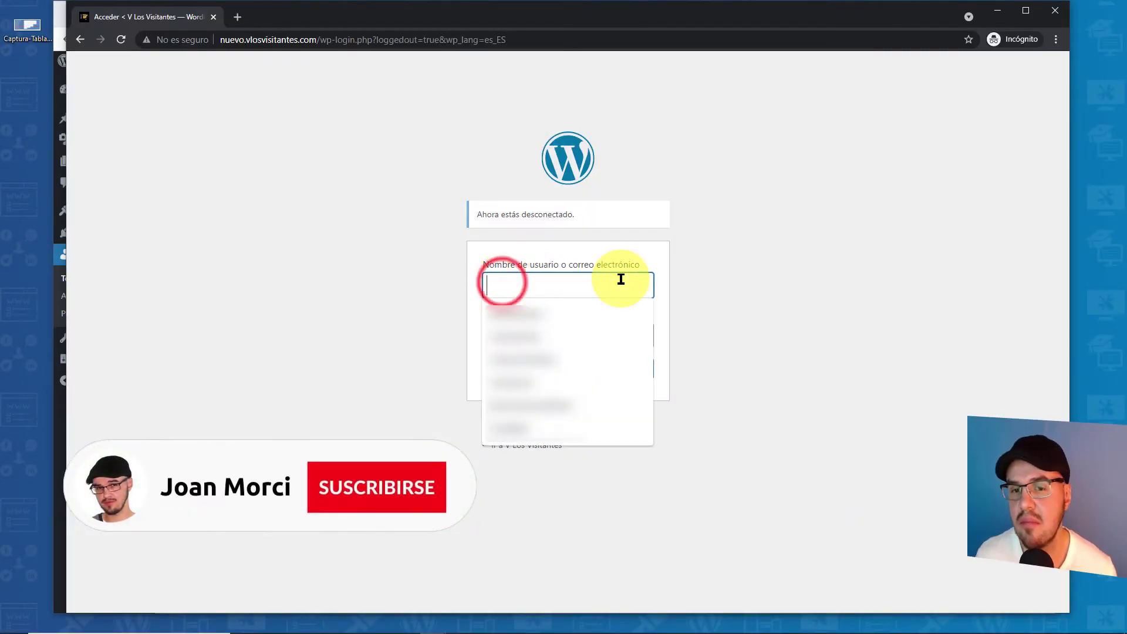
click(760, 258)
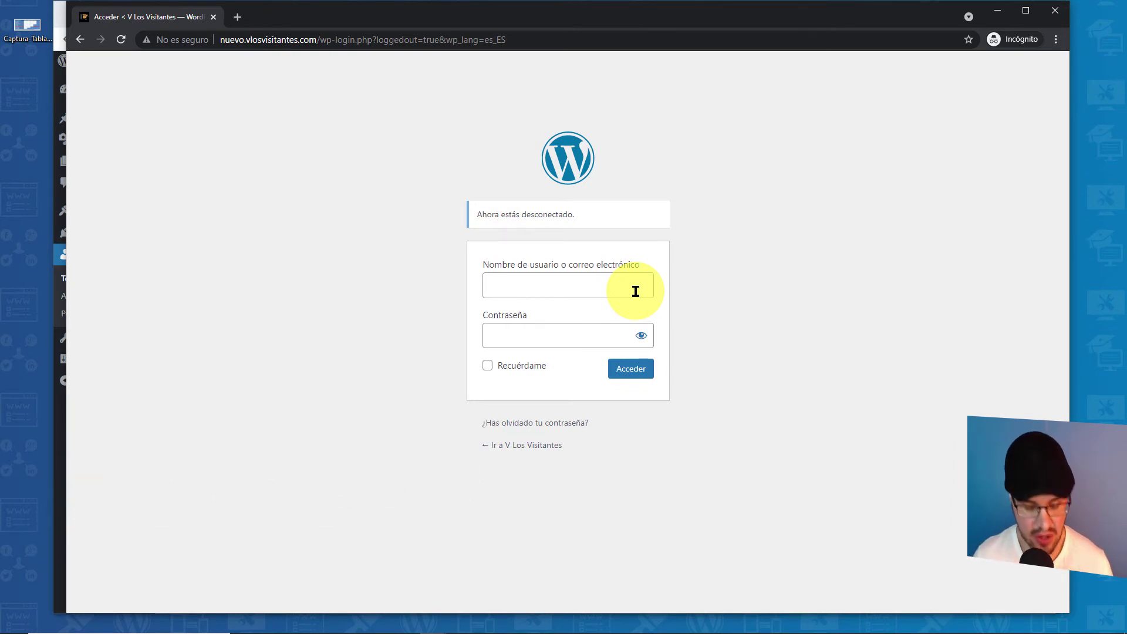
click(636, 291)
text(Pedrote)
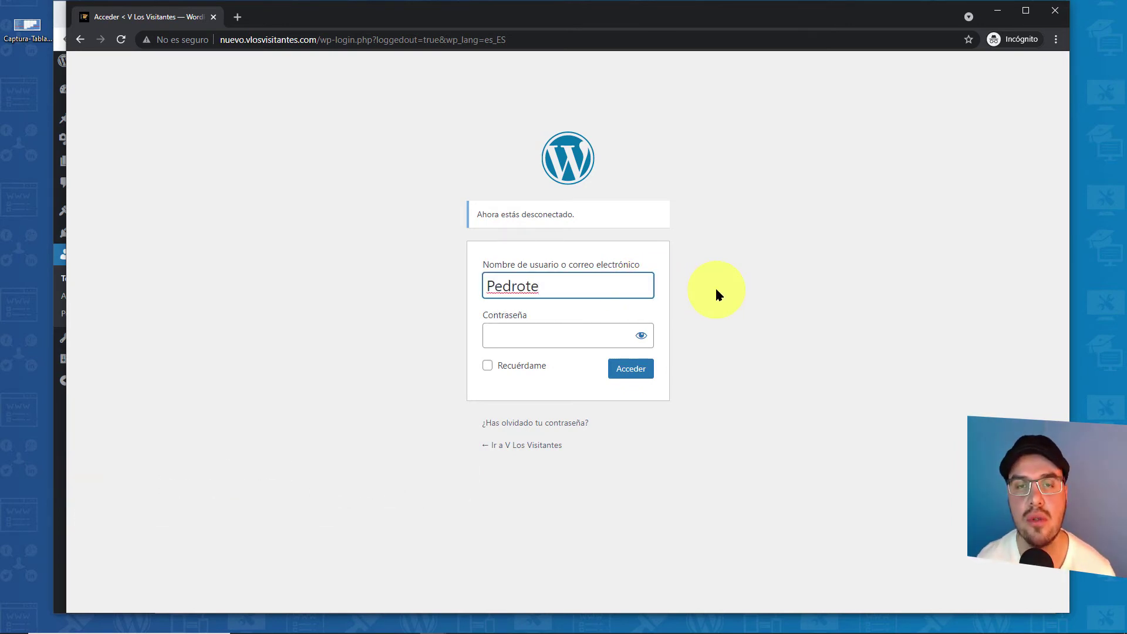
click(519, 332)
key(ctrl+v)
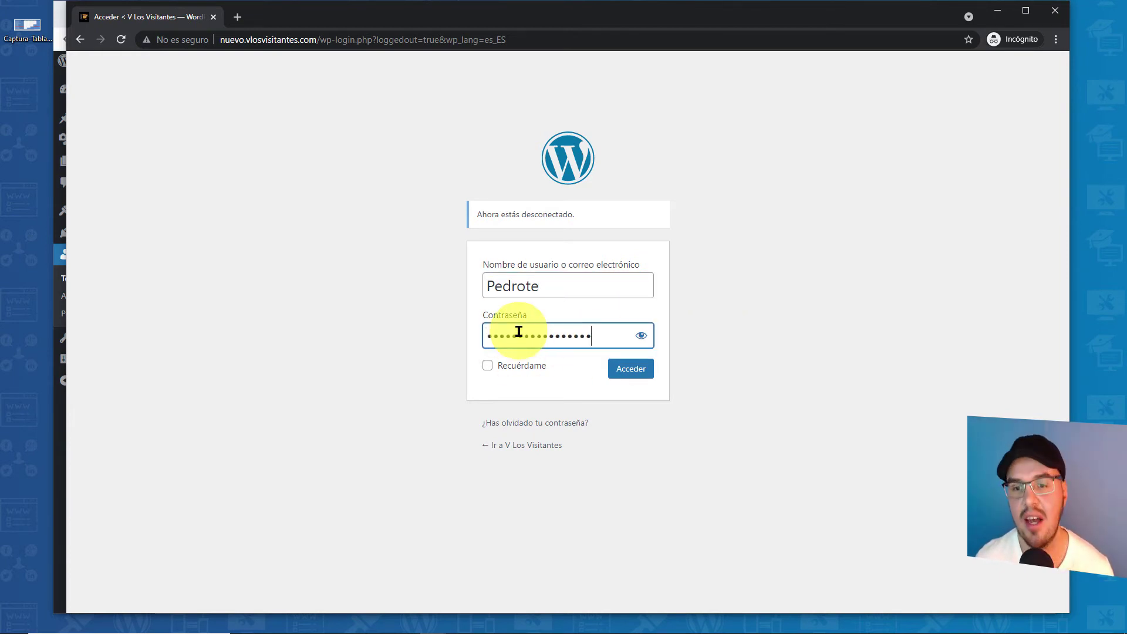
click(641, 334)
click(642, 336)
click(637, 373)
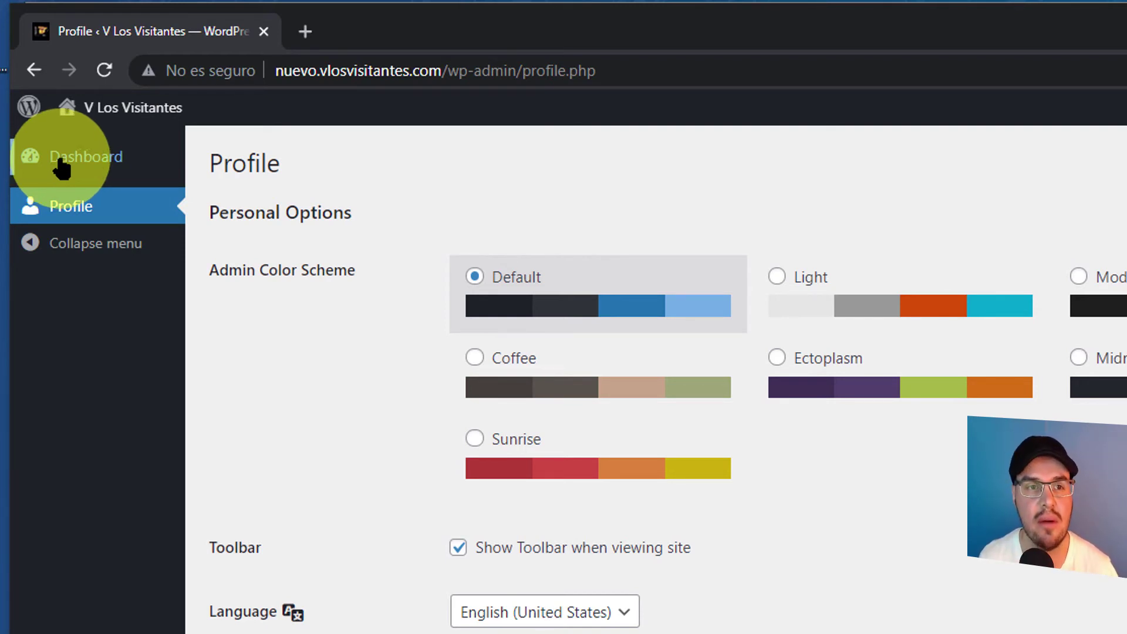
- Go to the Dashboard and collapse, then re-expand, the Activity box
click(82, 166)
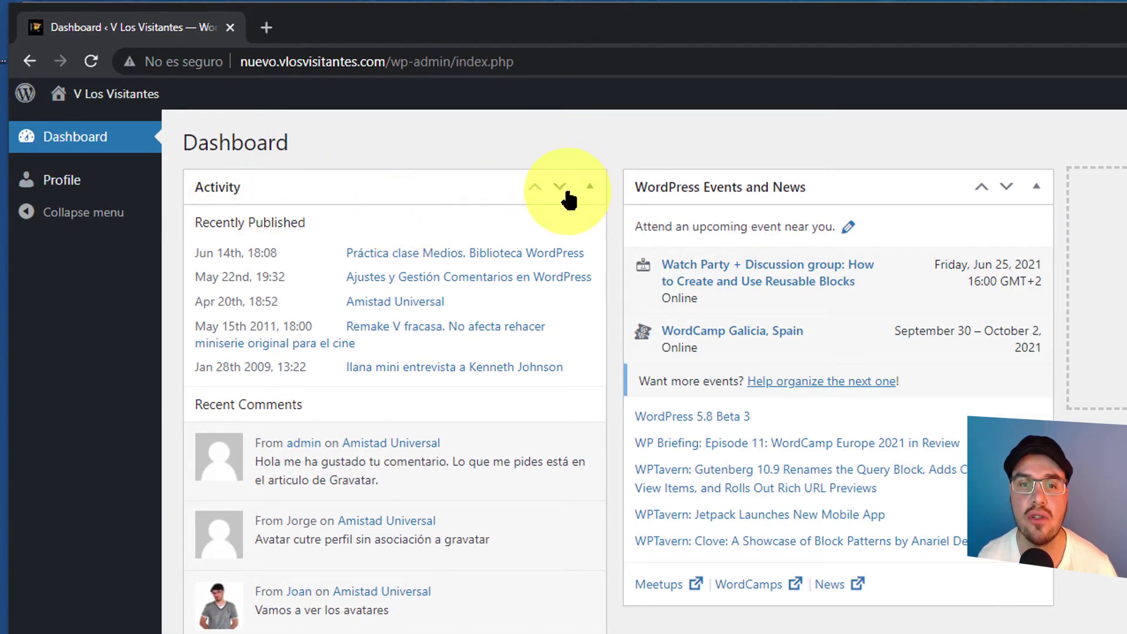
click(589, 193)
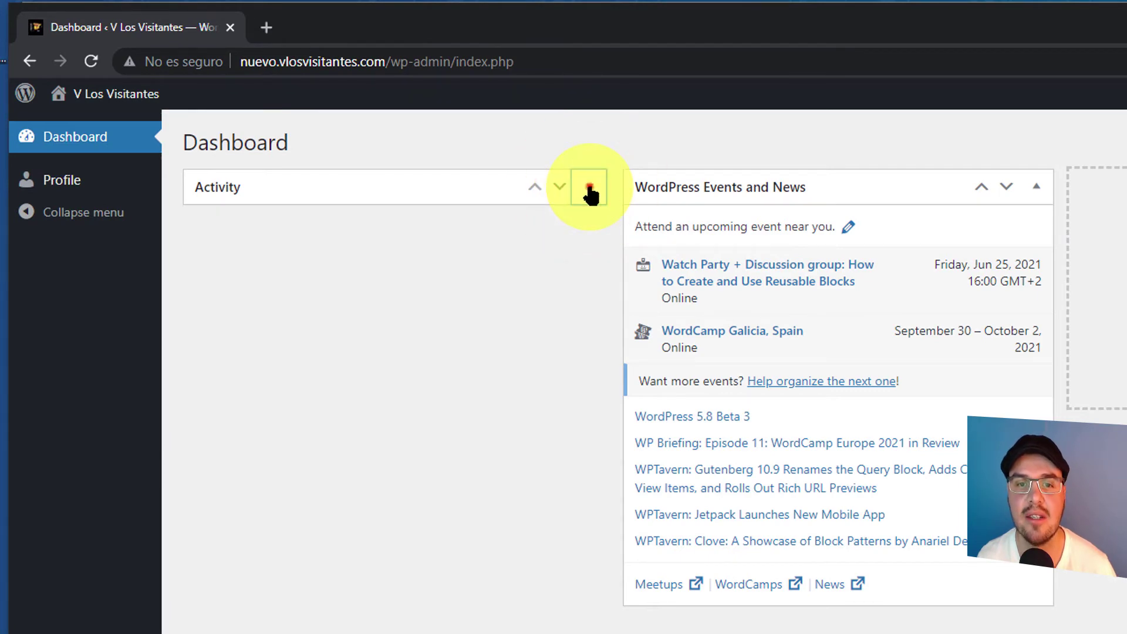
click(590, 194)
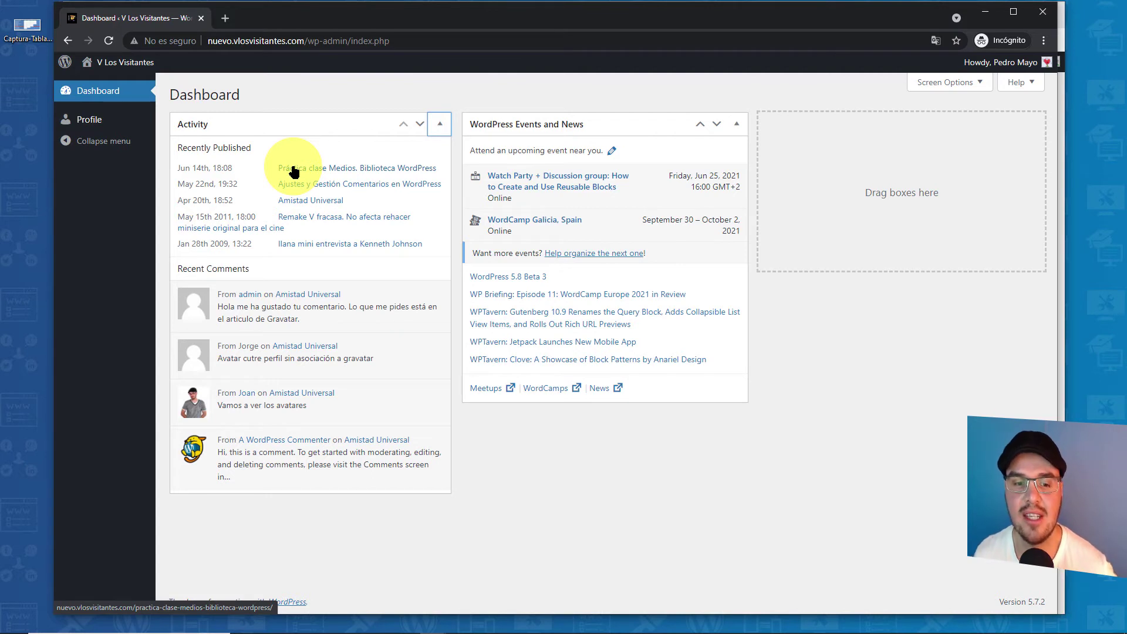
click(315, 175)
click(322, 184)
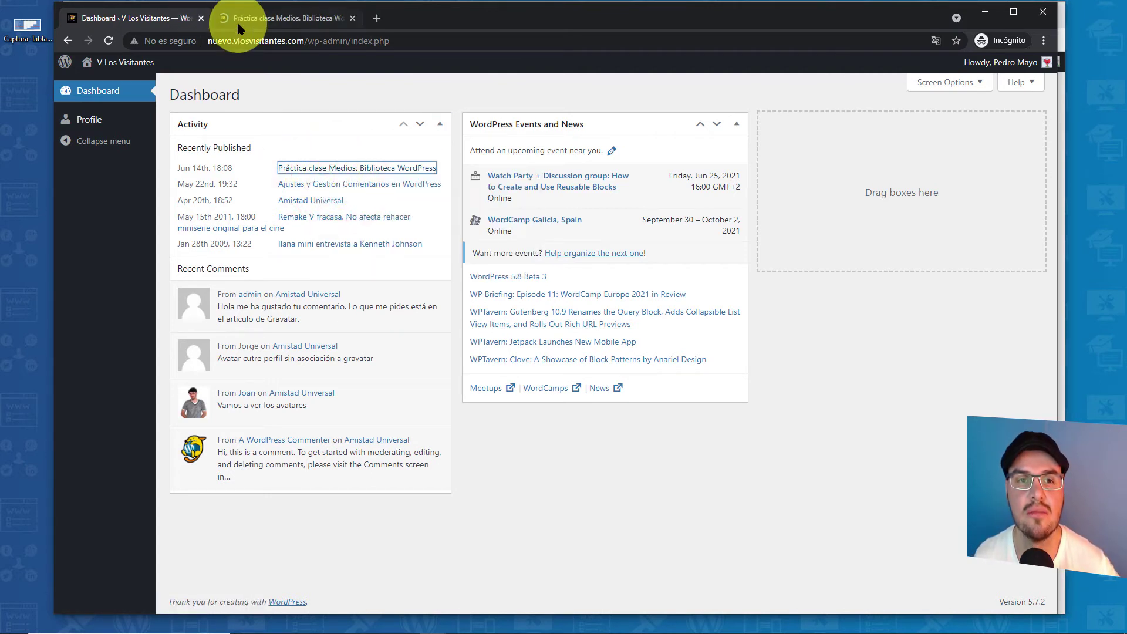
click(241, 22)
scroll(373, 199, down, 7)
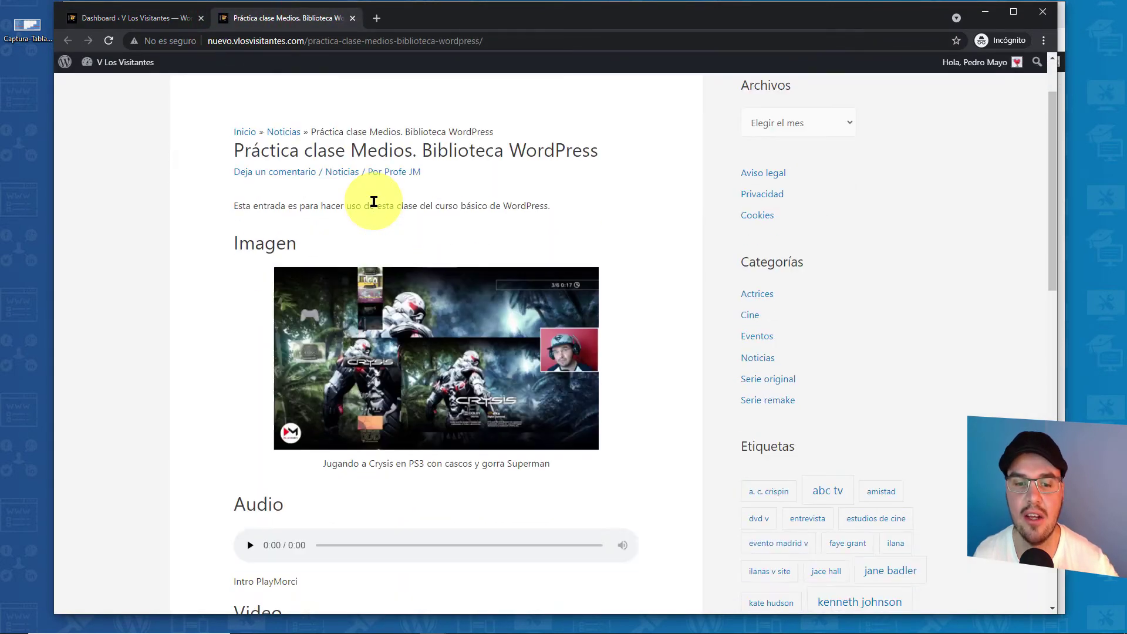
scroll(376, 206, down, 9)
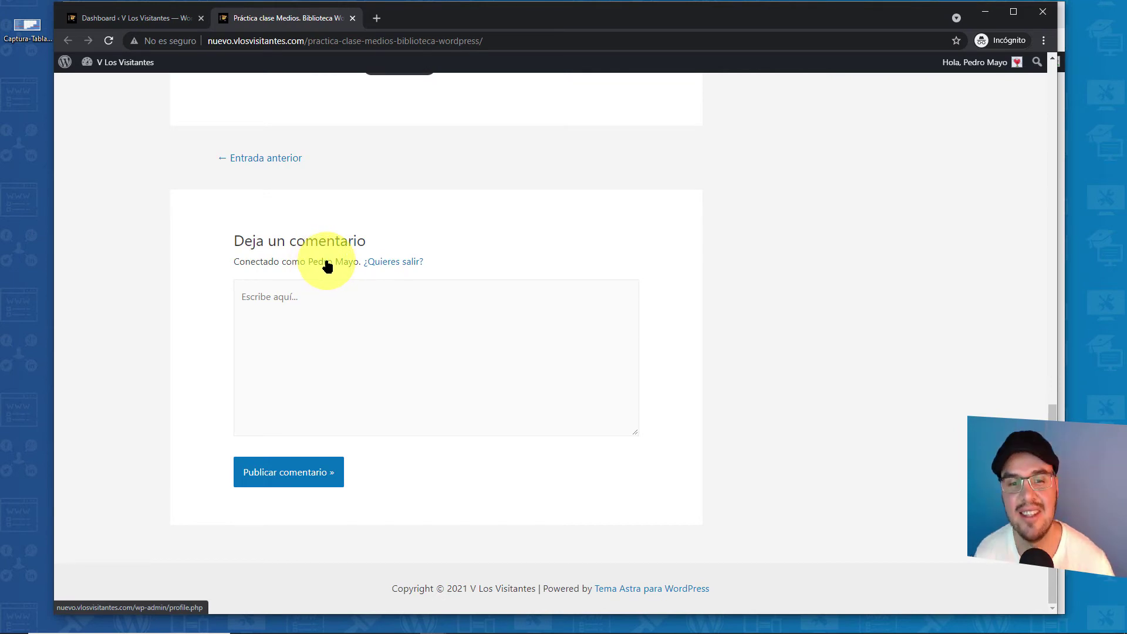
click(308, 306)
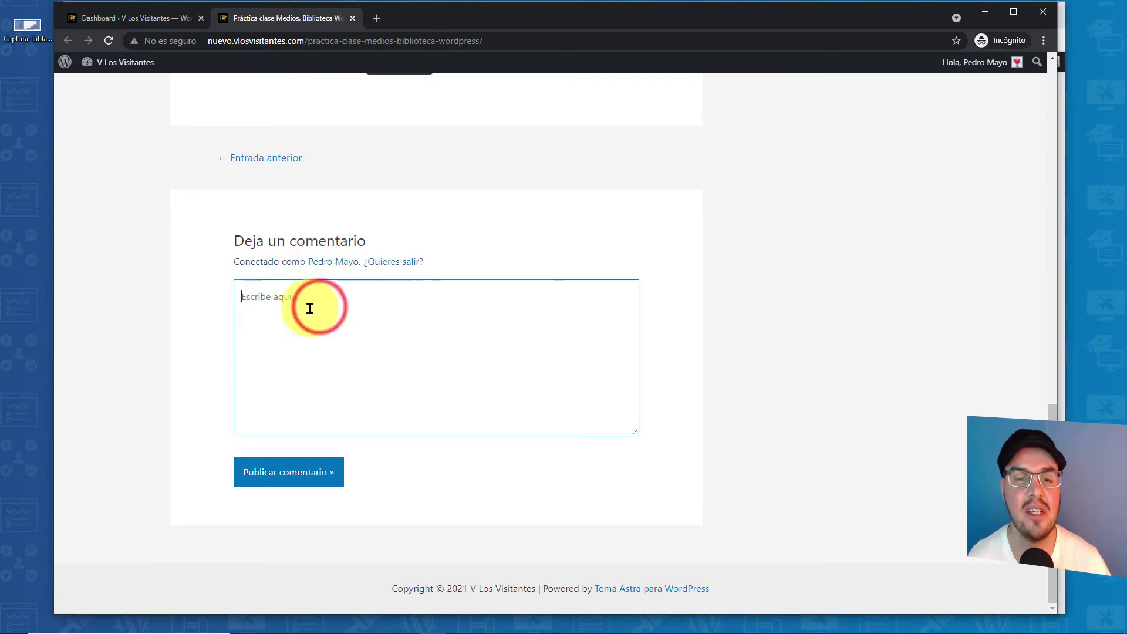
click(352, 18)
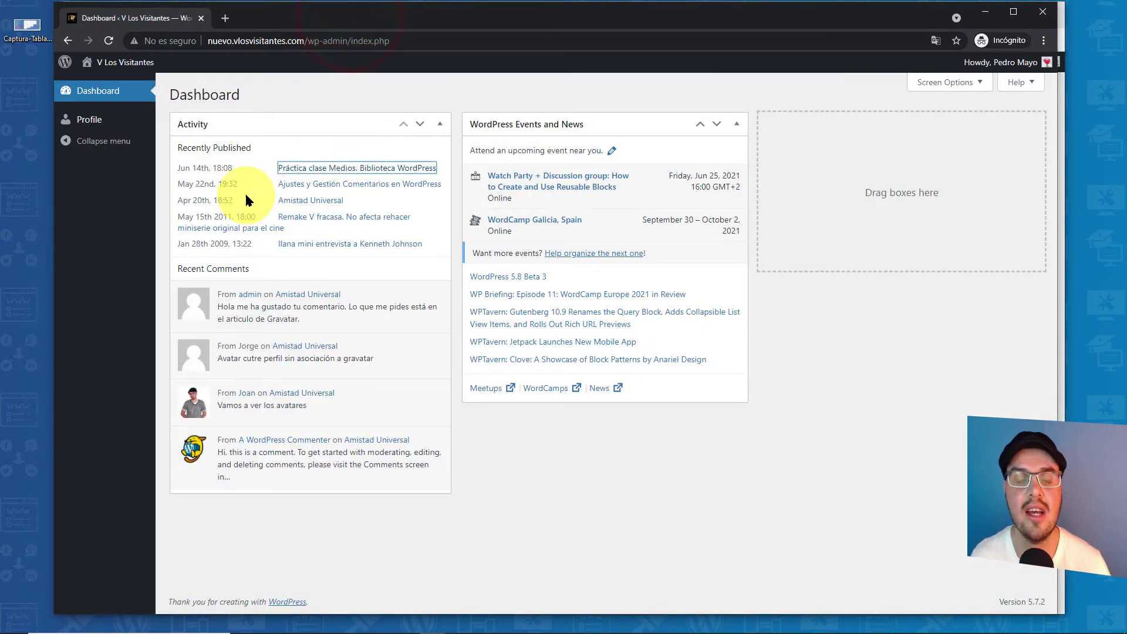
- Collapse the Activity and Events and News boxes, toggle their Screen Options checkboxes, then go to Profile
click(439, 125)
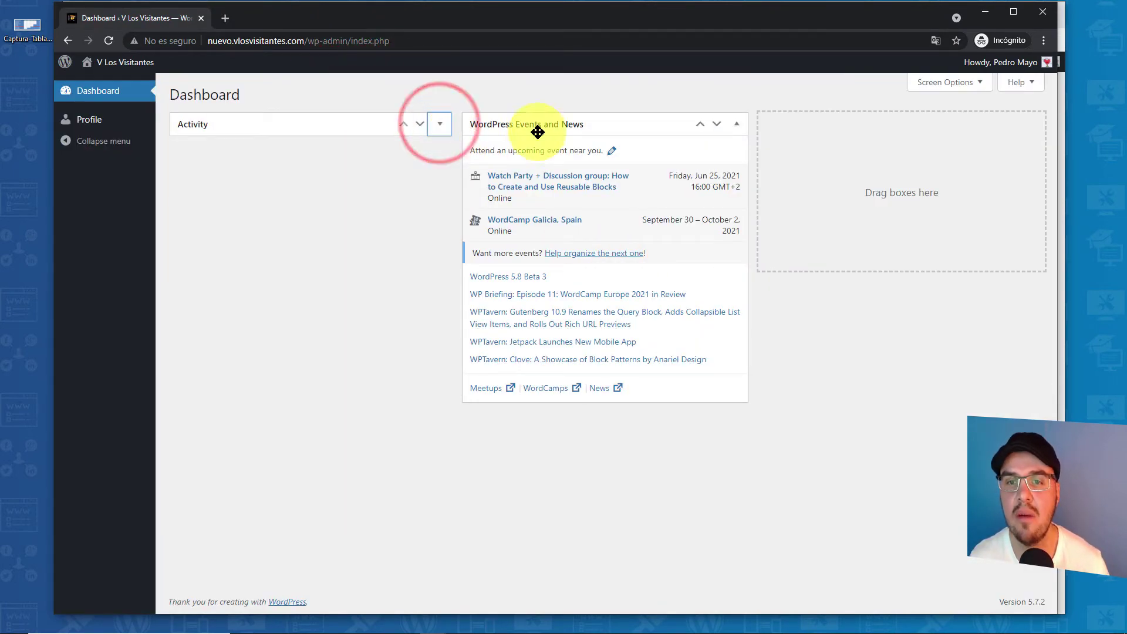
click(737, 124)
click(929, 86)
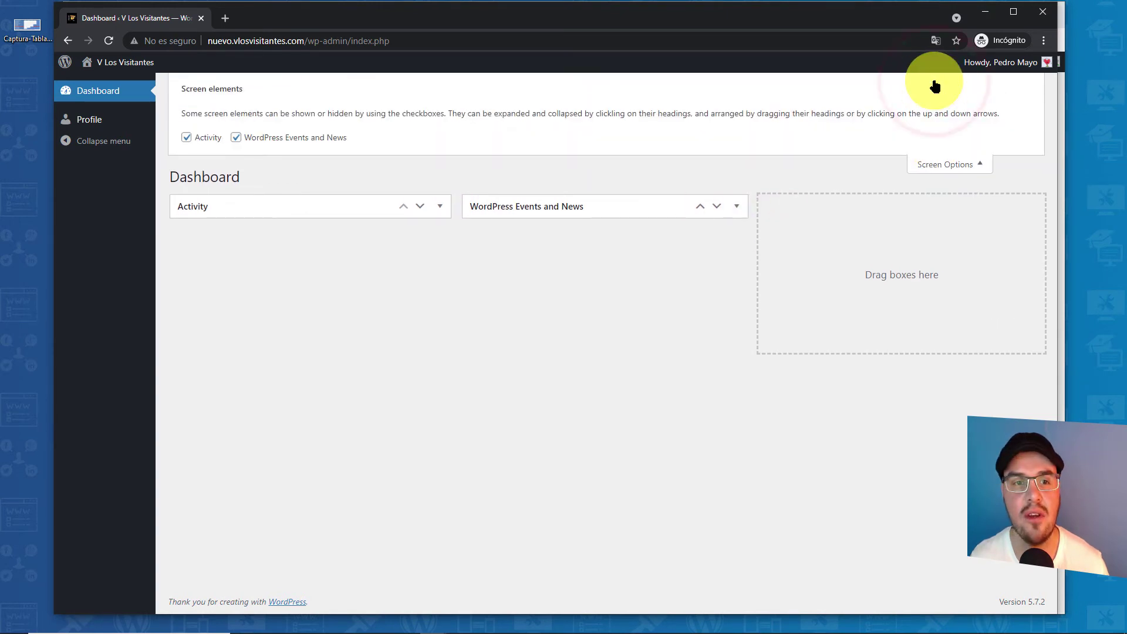
click(236, 137)
click(186, 137)
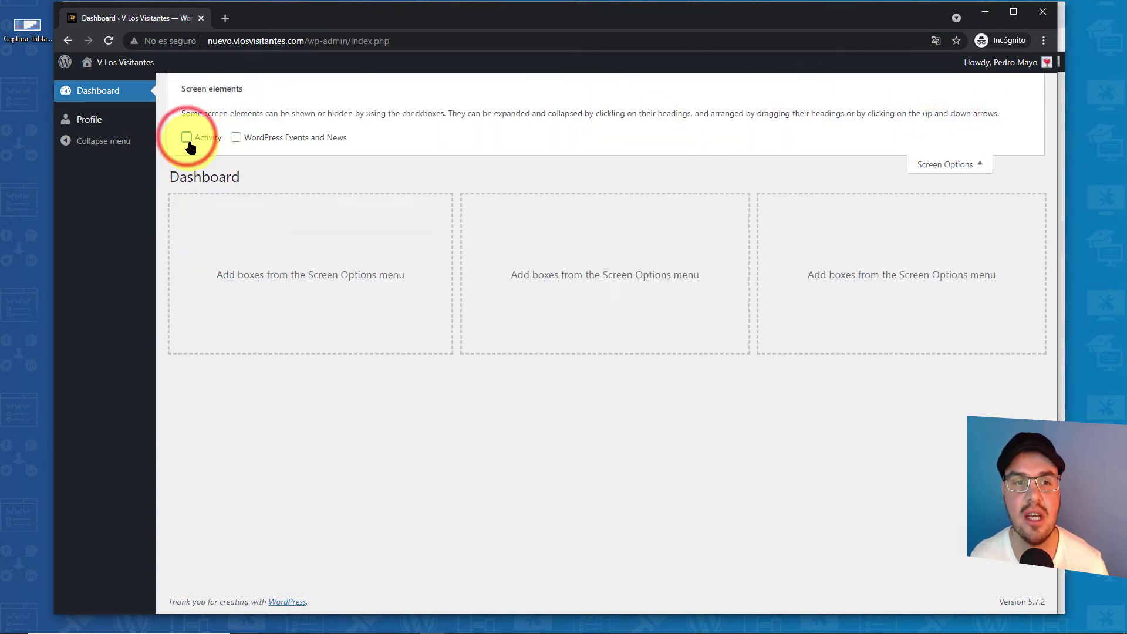
click(186, 137)
click(235, 137)
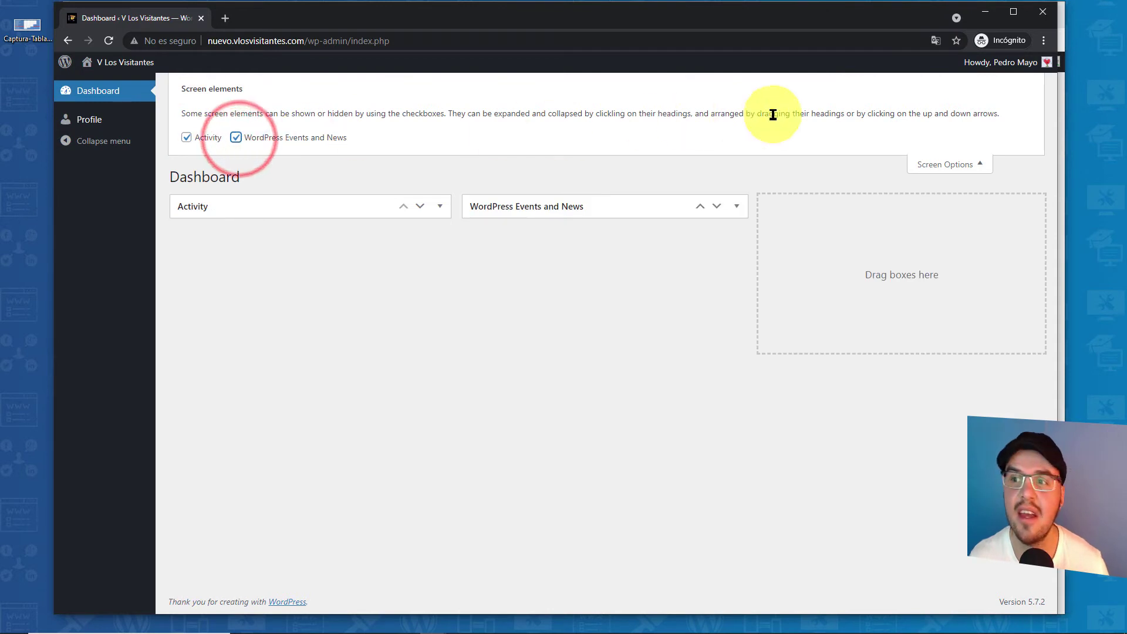
click(923, 167)
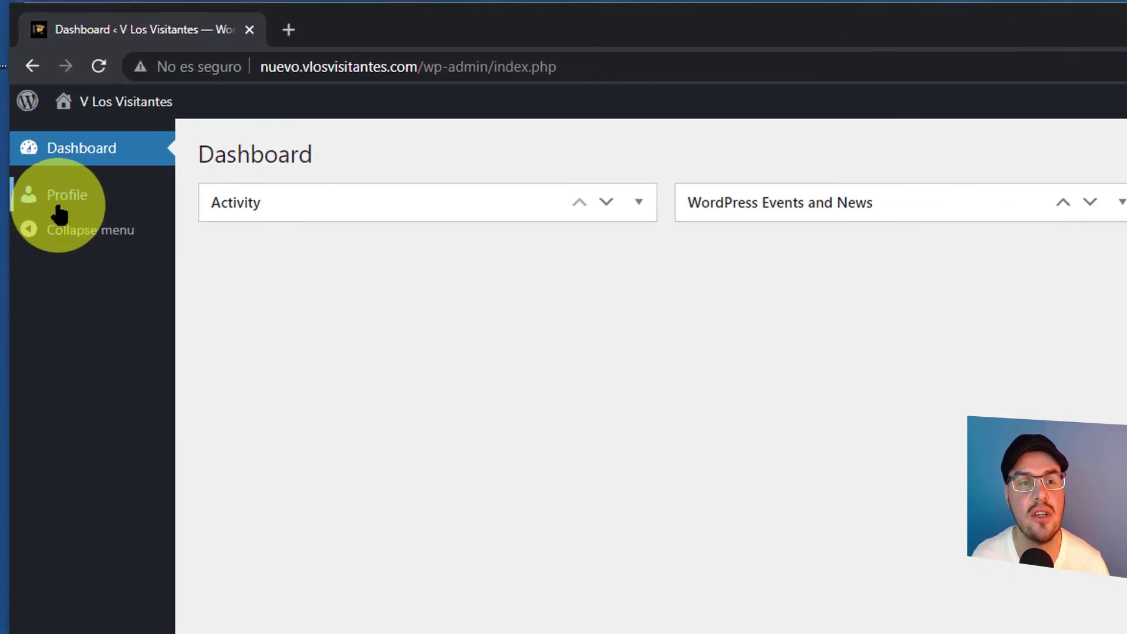
click(59, 213)
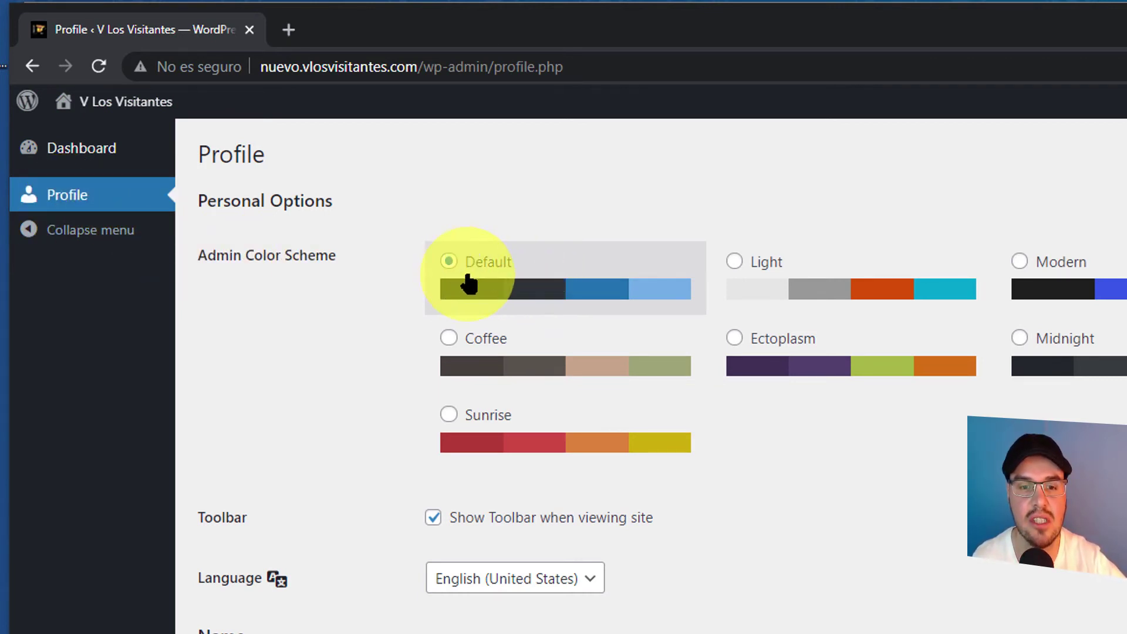
- Switch the profile's interface language to Español and save the profile
click(499, 581)
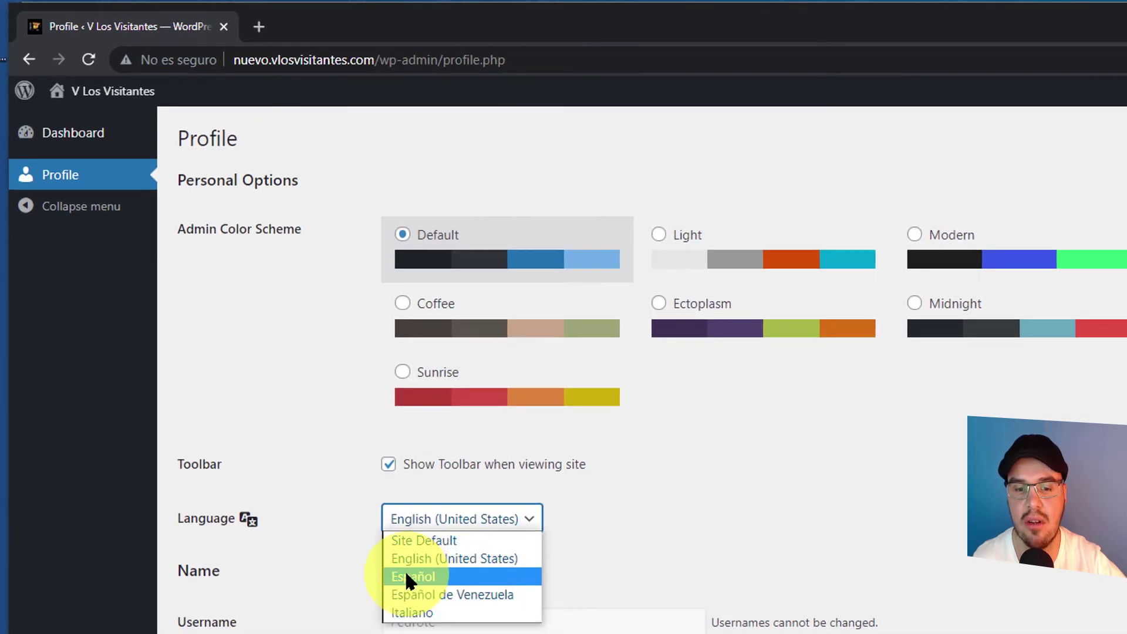
click(436, 598)
scroll(424, 578, down, 12)
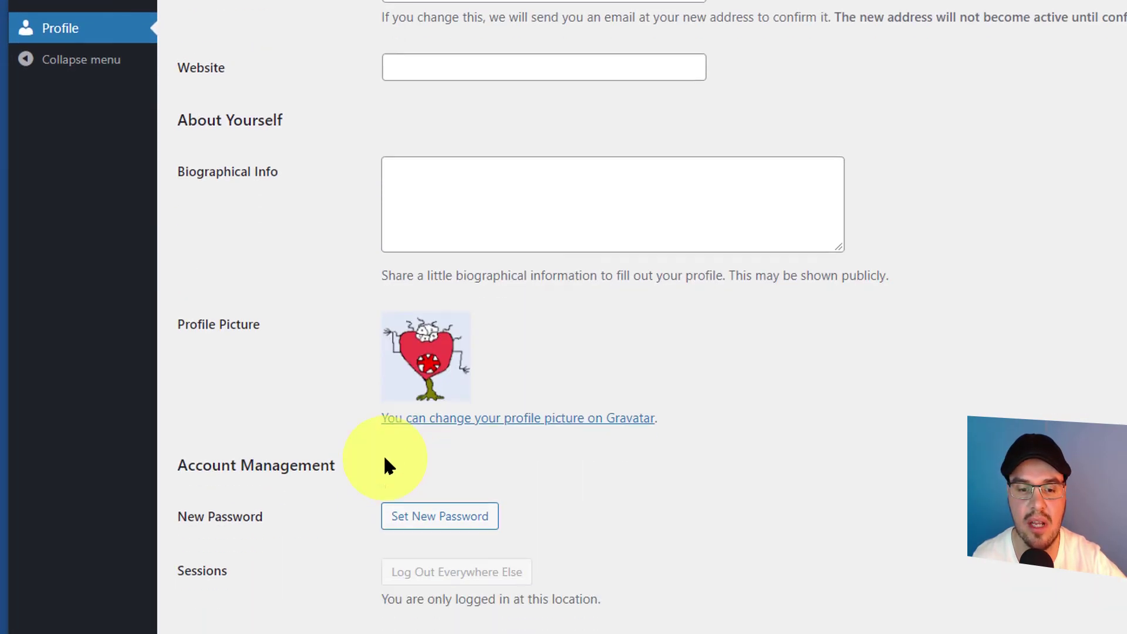
click(228, 586)
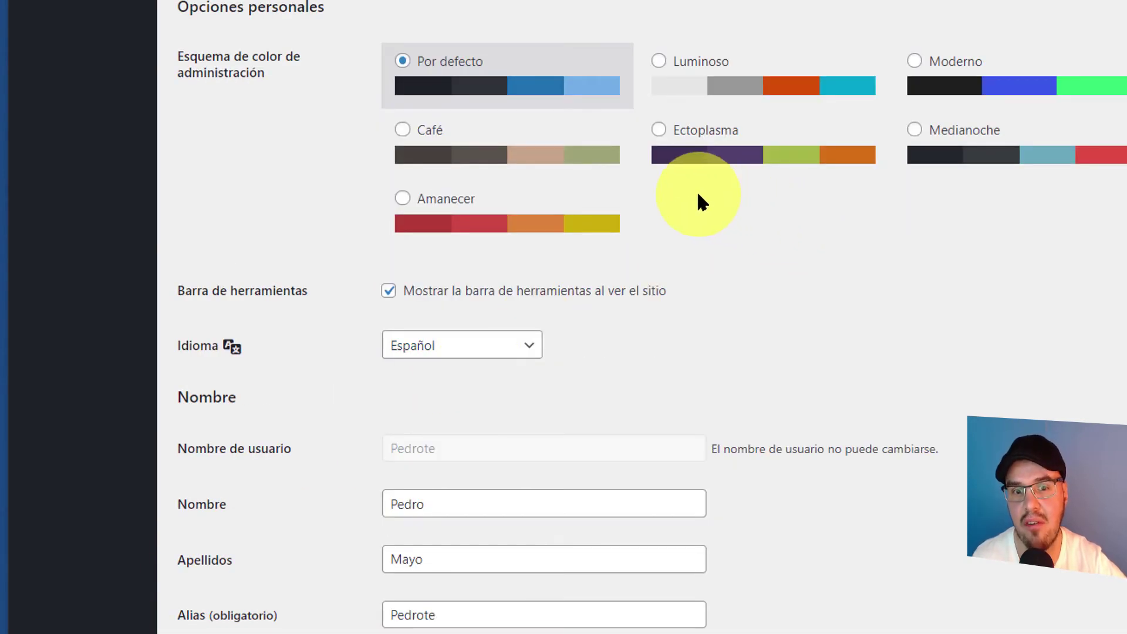
- Inspect the read-only username, name, Alias and e-mail fields down to Gestión de la cuenta
scroll(405, 317, down, 3)
click(457, 260)
drag(457, 261, 372, 265)
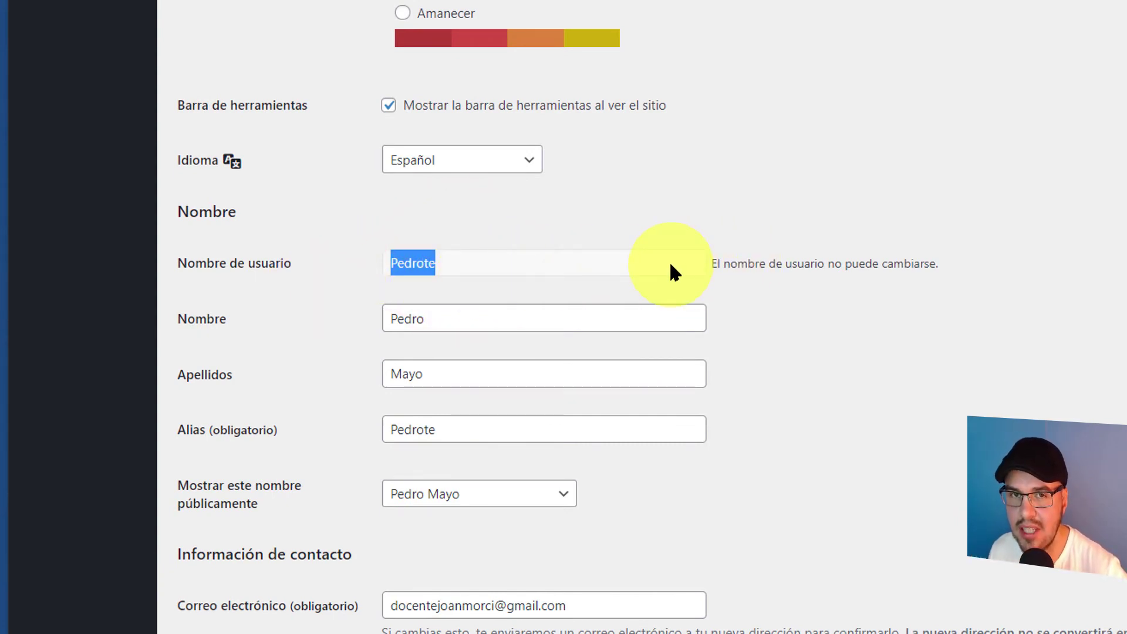
click(445, 319)
click(857, 371)
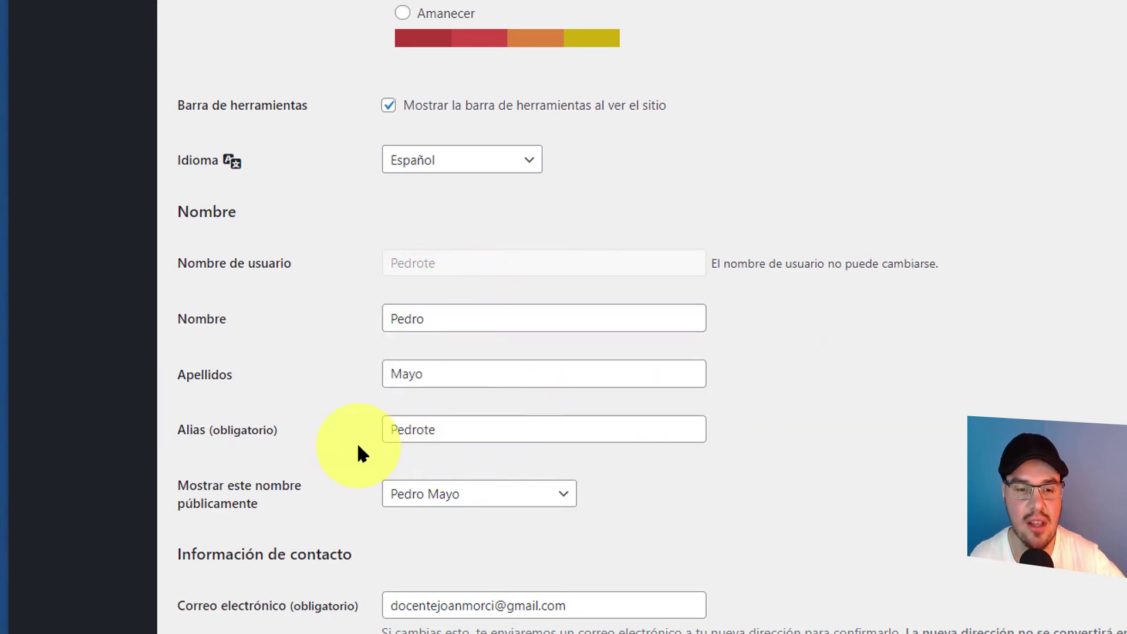
click(455, 430)
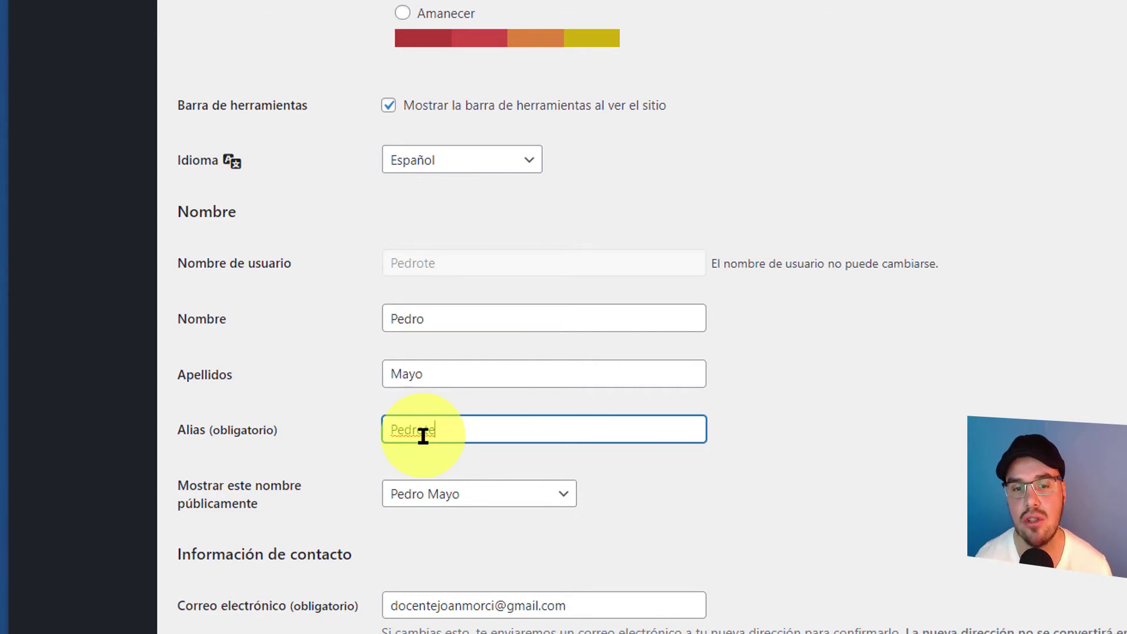
scroll(677, 385, down, 3)
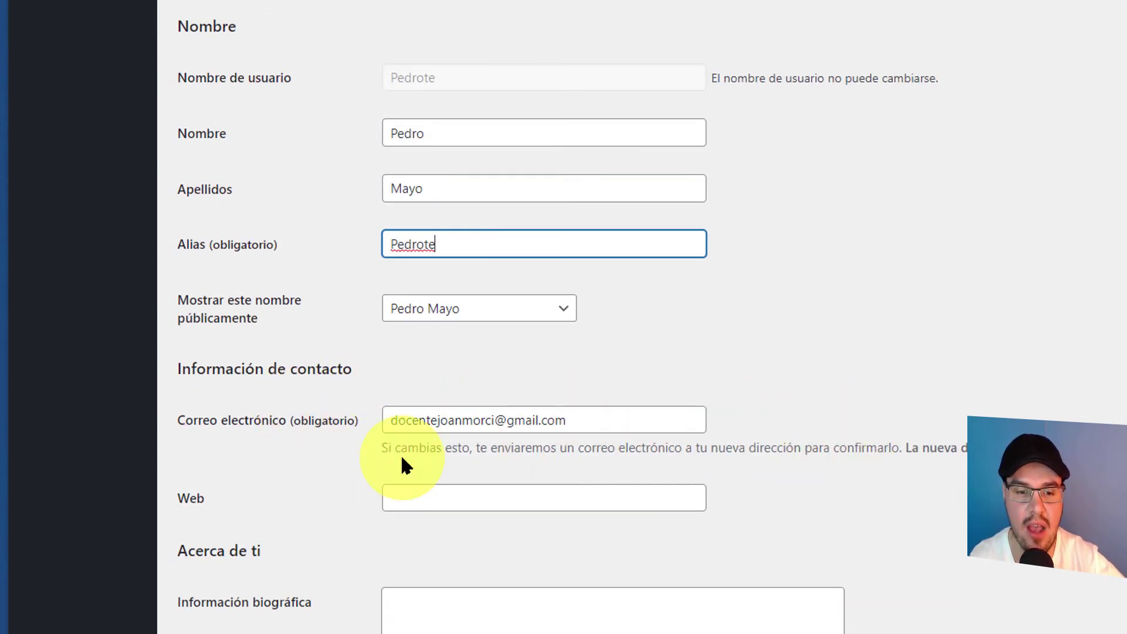
click(653, 425)
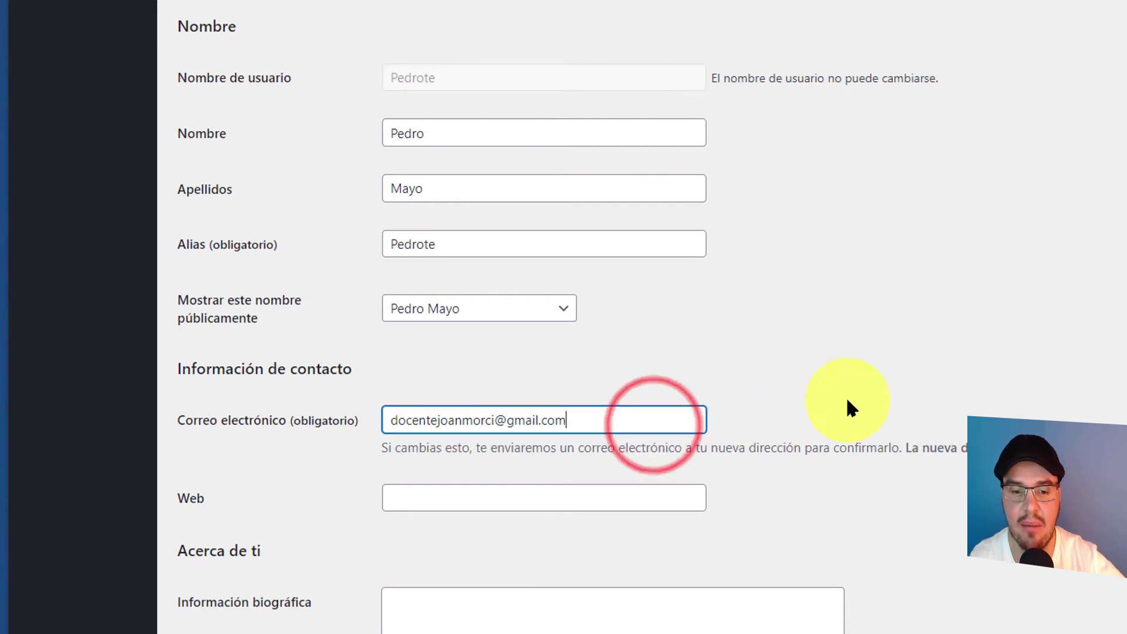
scroll(845, 393, down, 2)
scroll(844, 388, down, 1)
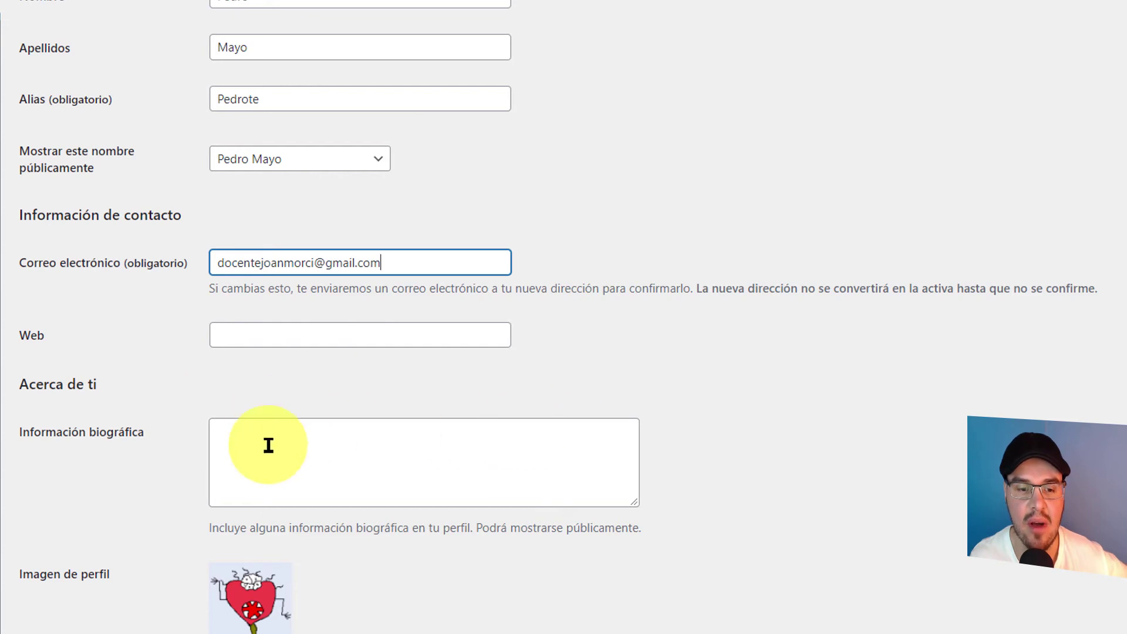
scroll(269, 445, down, 5)
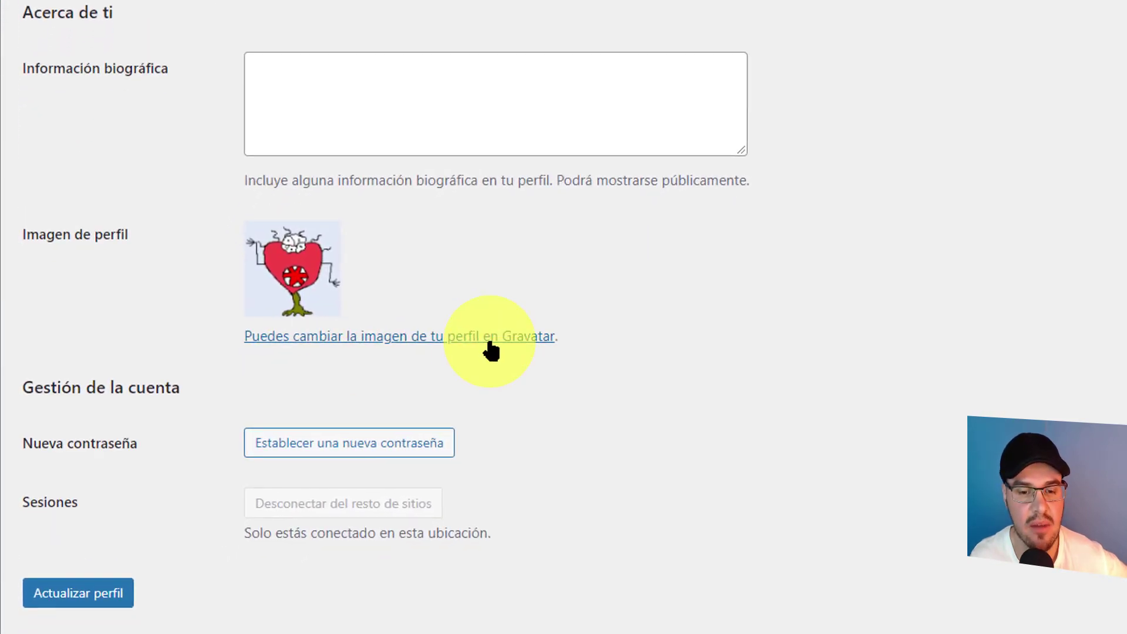
- Generate a new strong password and save it with Actualizar perfil
click(438, 448)
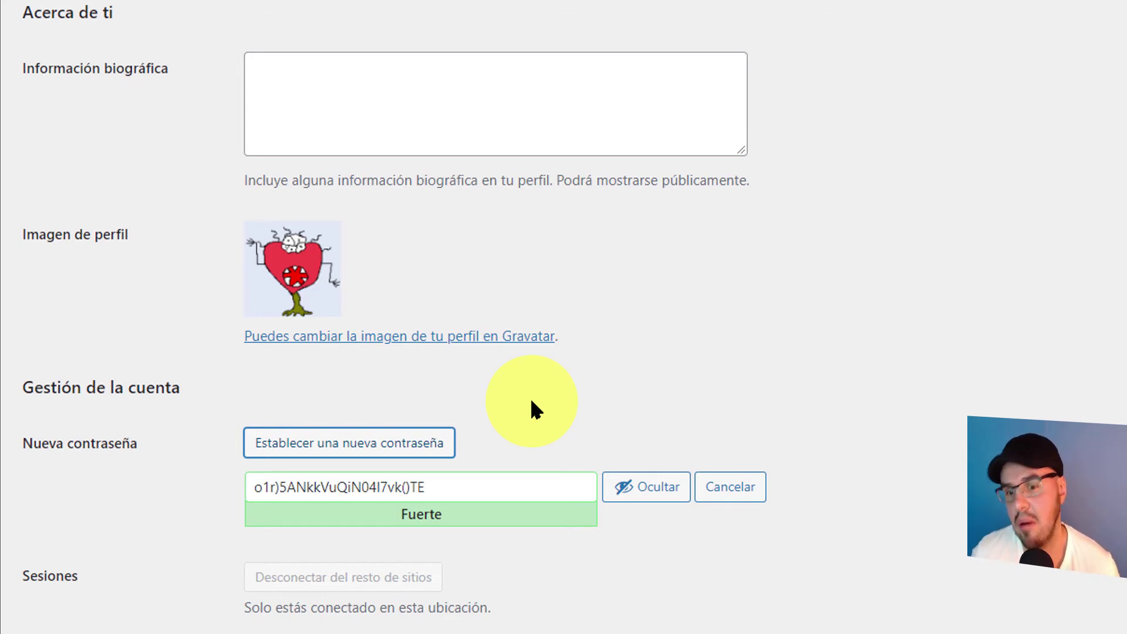
scroll(176, 534, down, 1)
click(120, 550)
scroll(176, 517, down, 2)
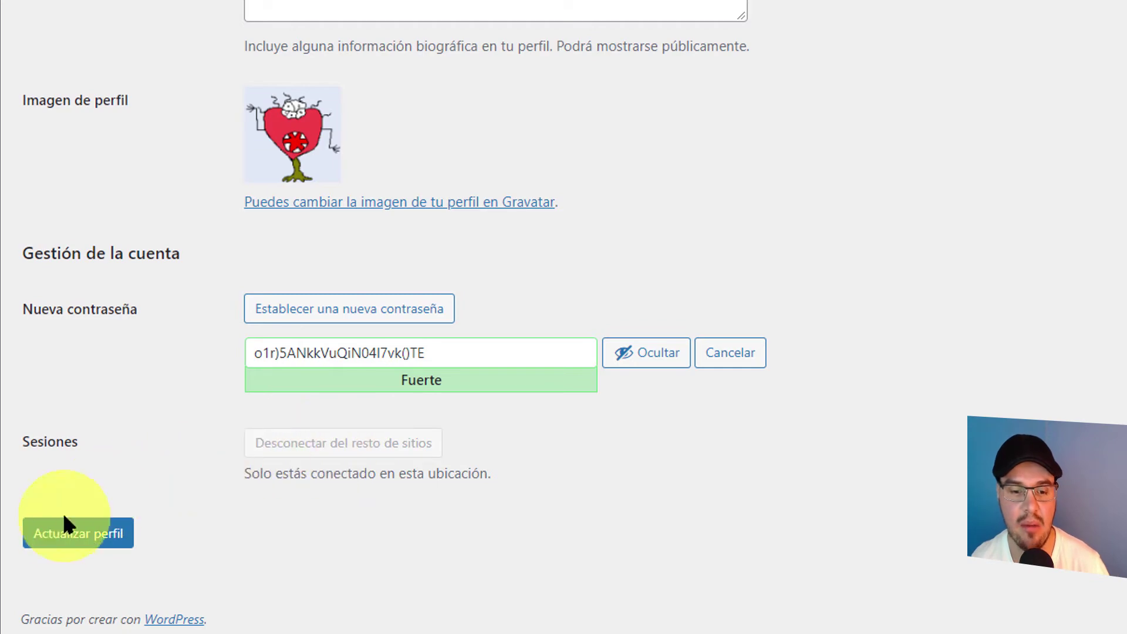
scroll(123, 340, up, 15)
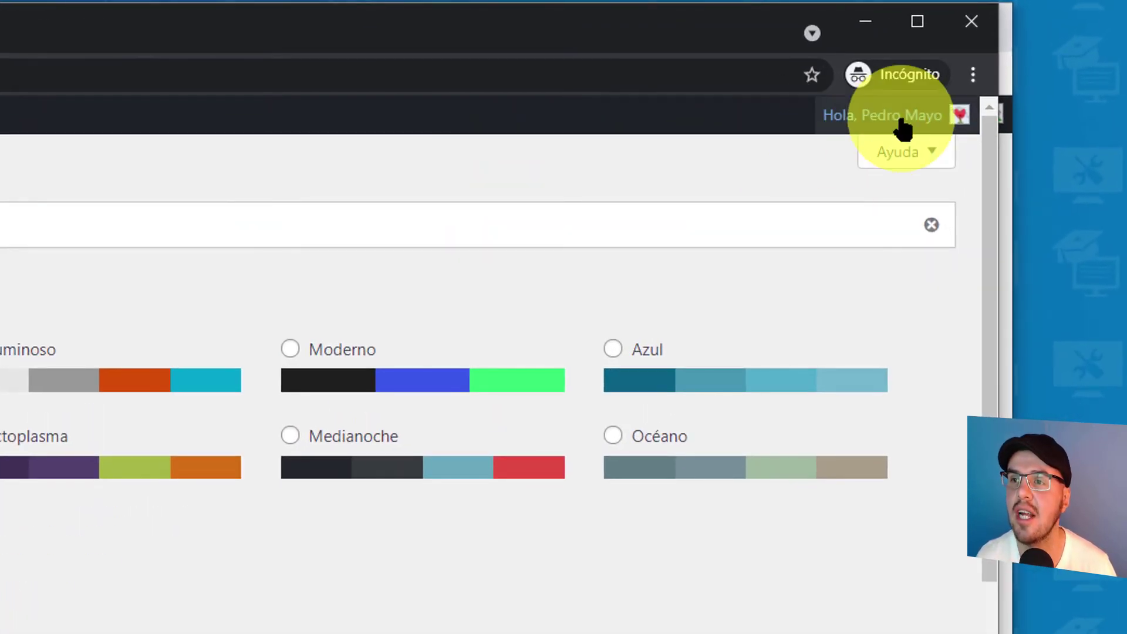
- Sign out of the subscriber account from the 'Hola' user menu
mouse_move(1001, 64)
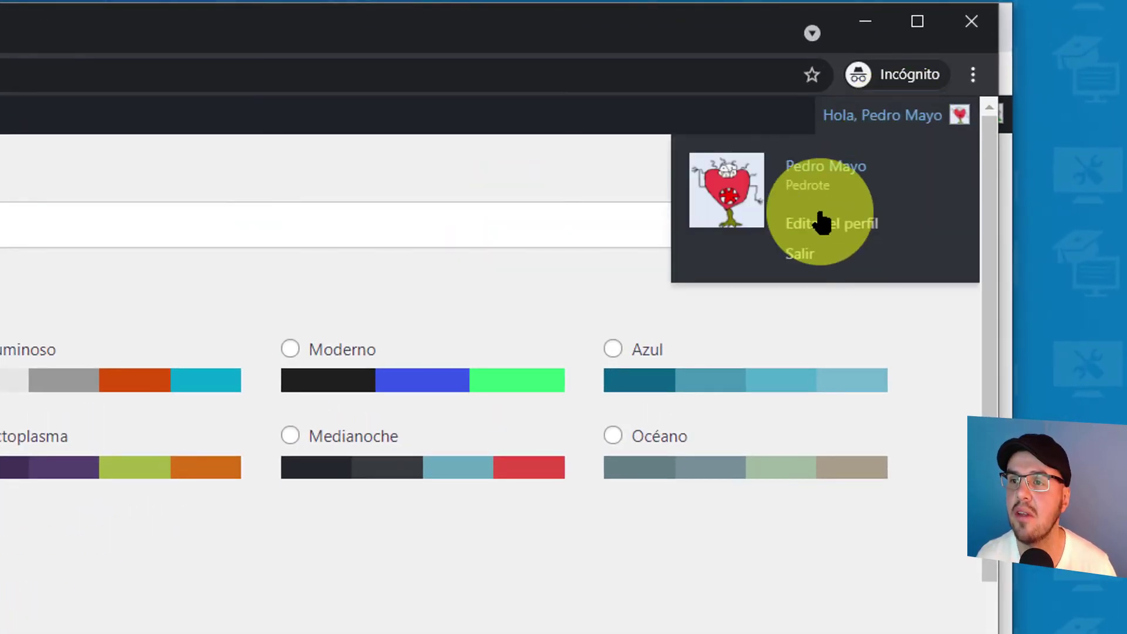
click(800, 254)
click(329, 175)
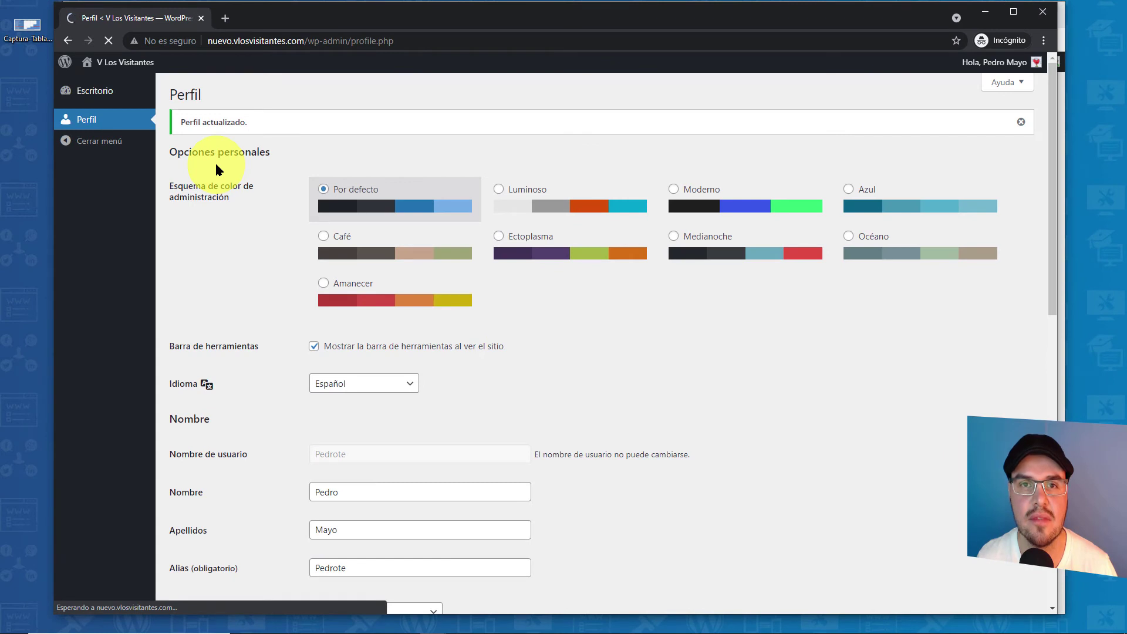
- Log in with the contributor's credentials and expand the Borrador rápido and Events and News widgets
click(347, 624)
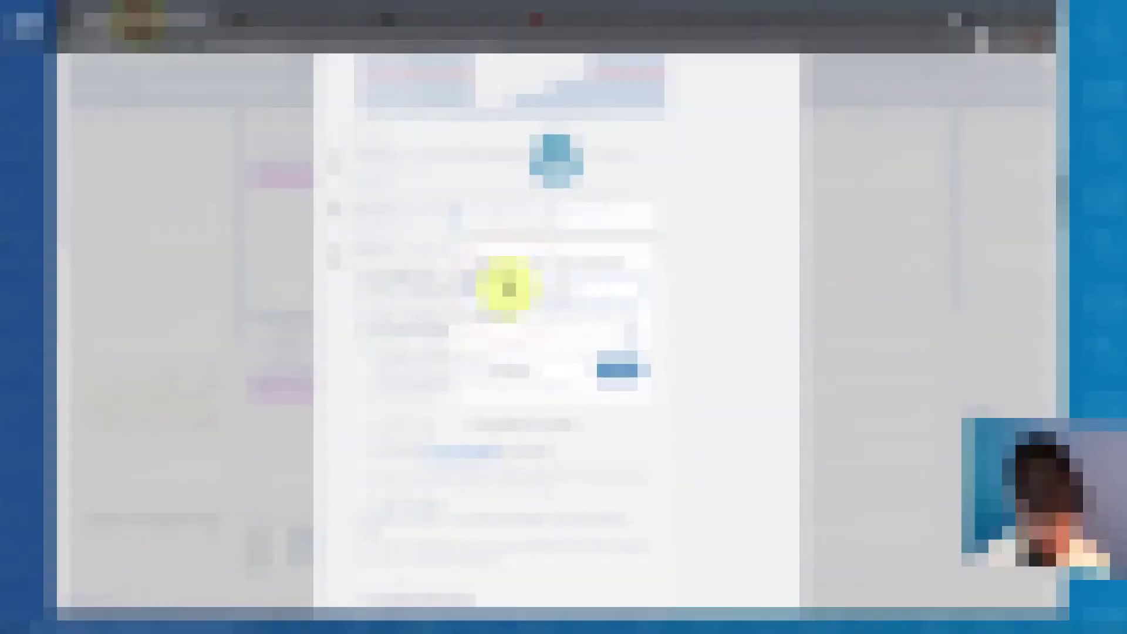
text(Sandrota)
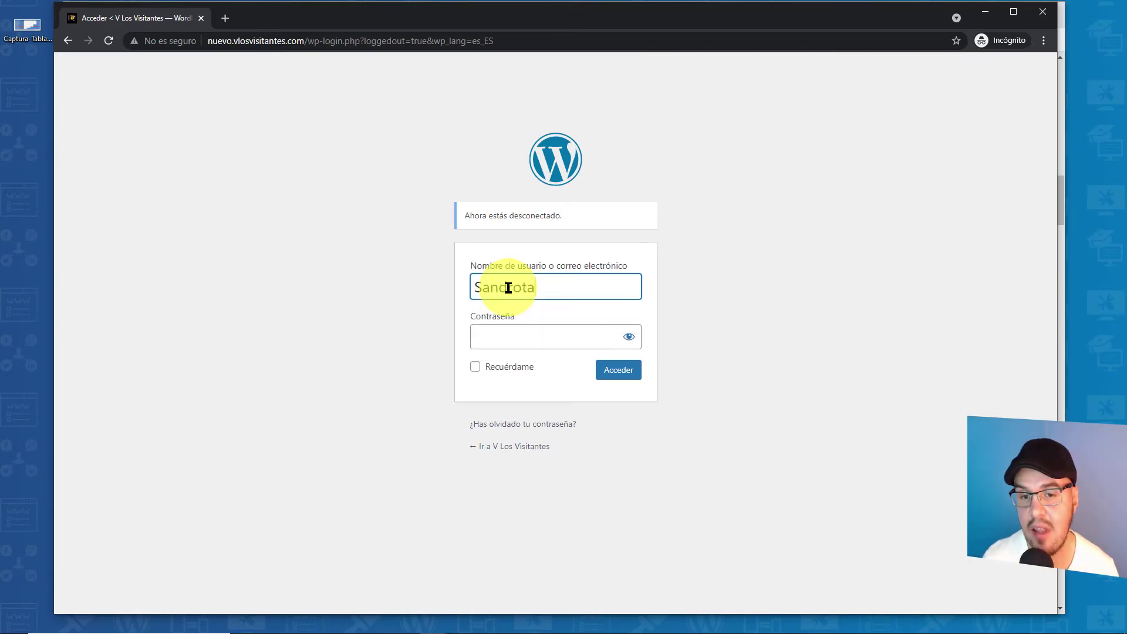
click(546, 332)
key(ctrl+v)
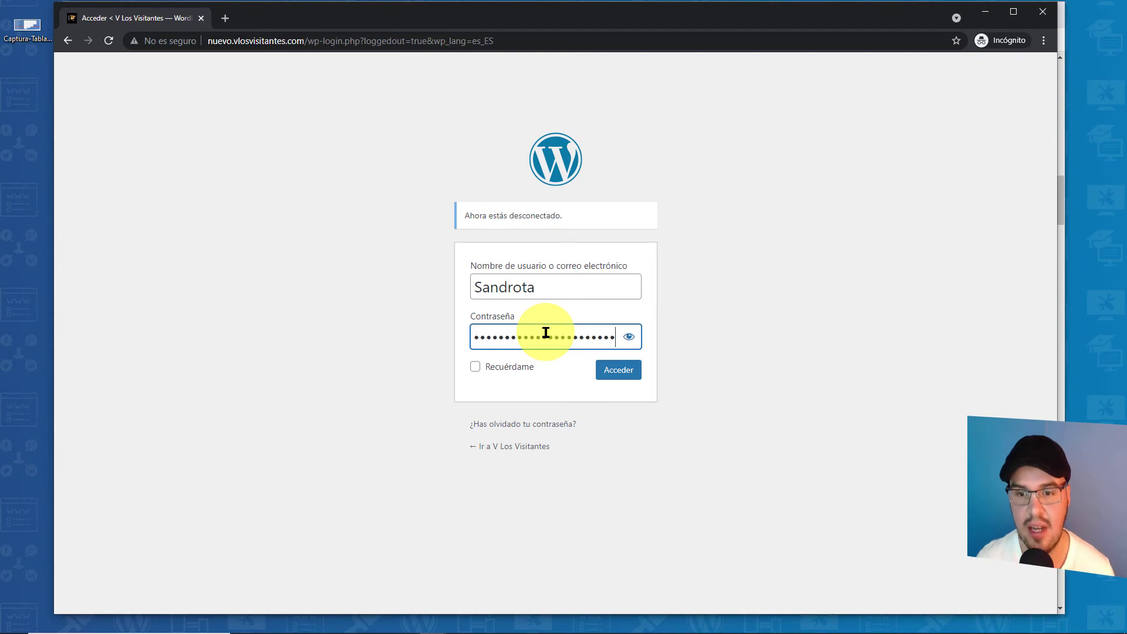
click(626, 375)
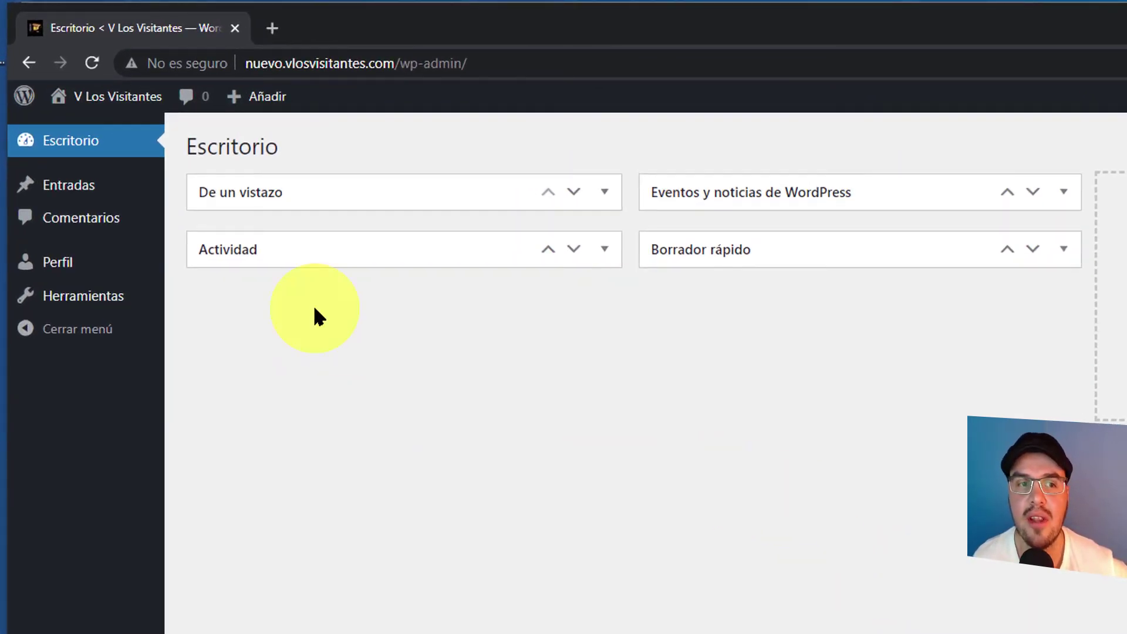
click(1060, 256)
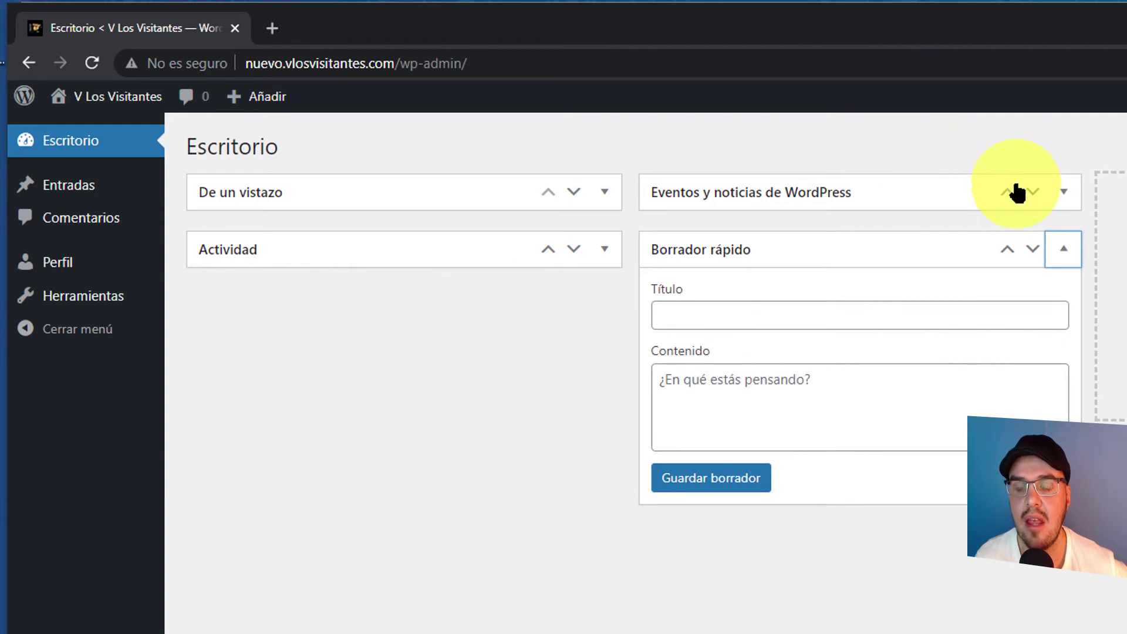
click(1062, 195)
- Collapse the Events and News, Actividad and Borrador rápido widgets
click(1063, 194)
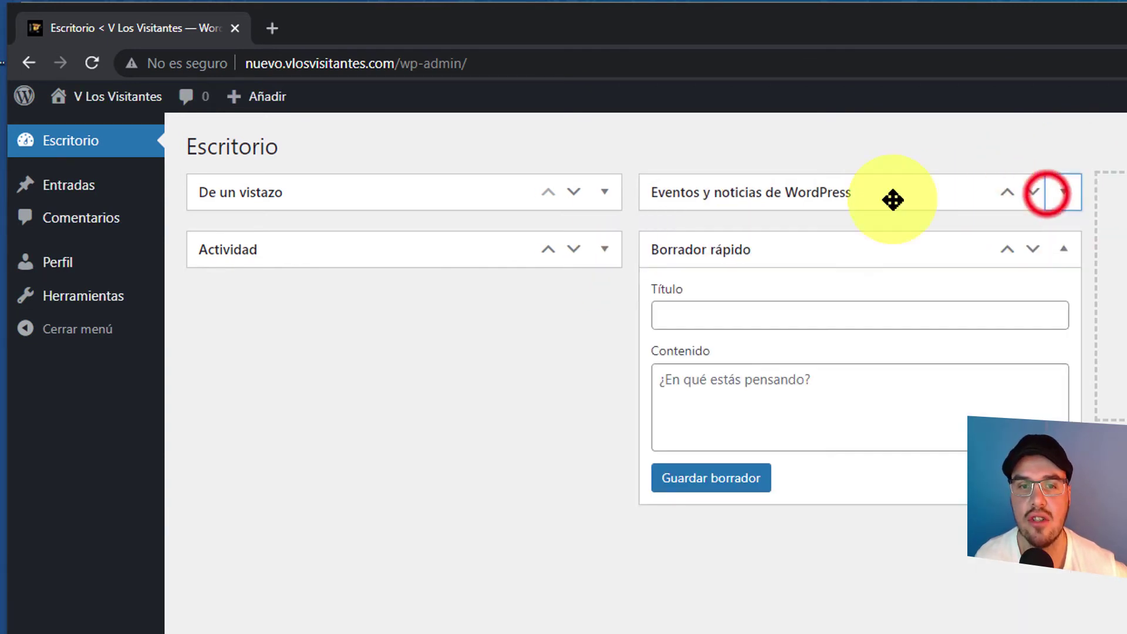
click(602, 251)
click(602, 251)
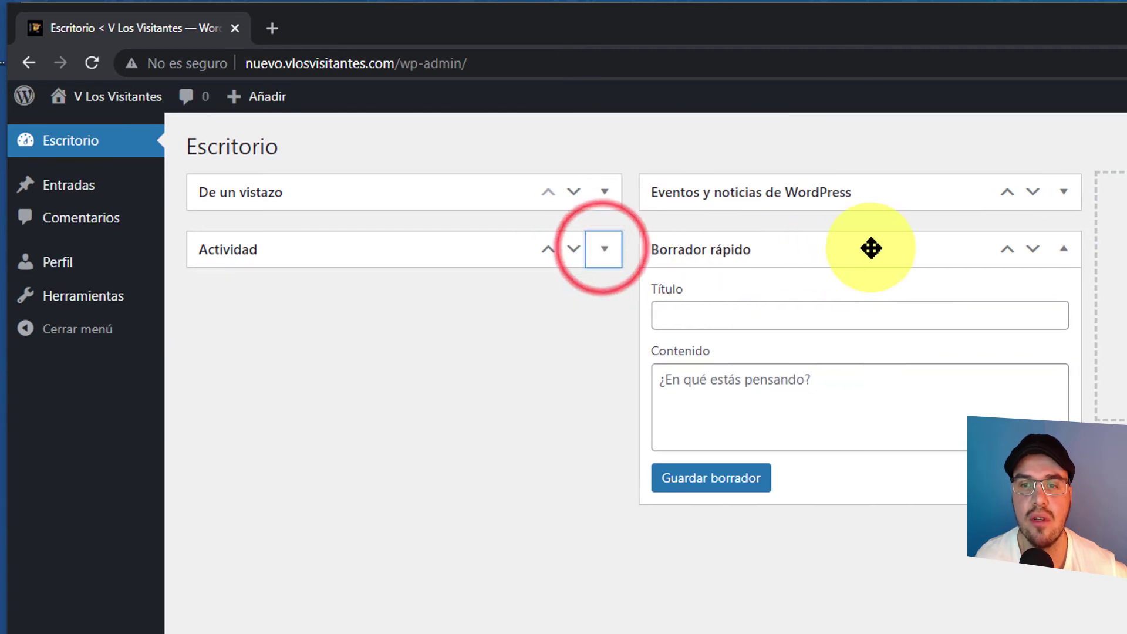
click(1061, 250)
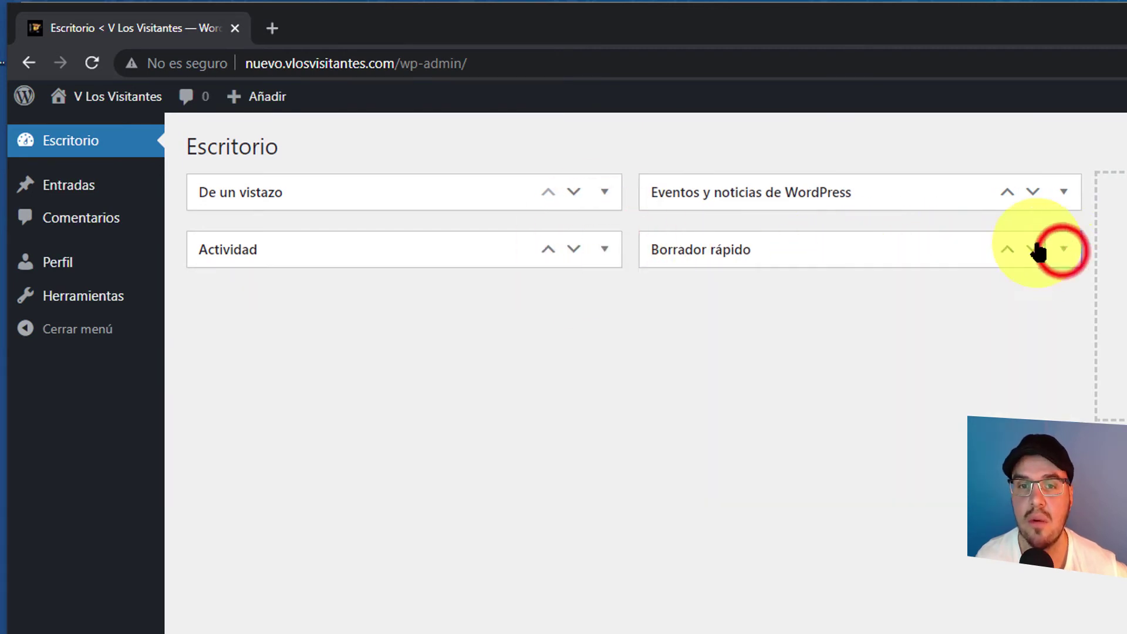
- Expand De un vistazo and open the posts list from its entries link
click(602, 193)
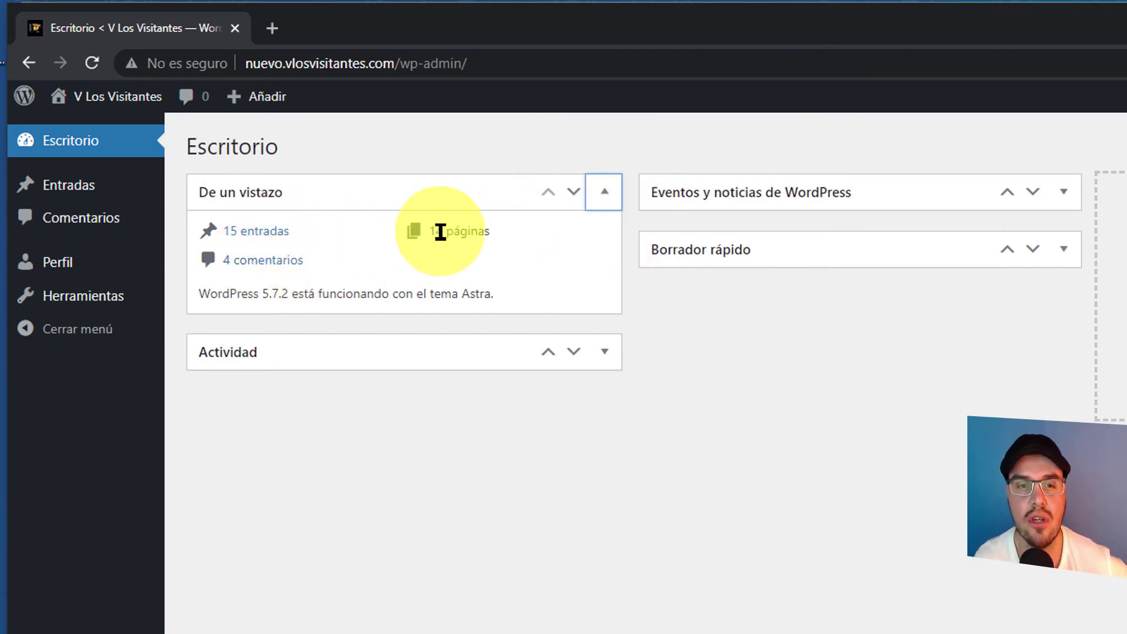
triple_click(473, 223)
click(408, 249)
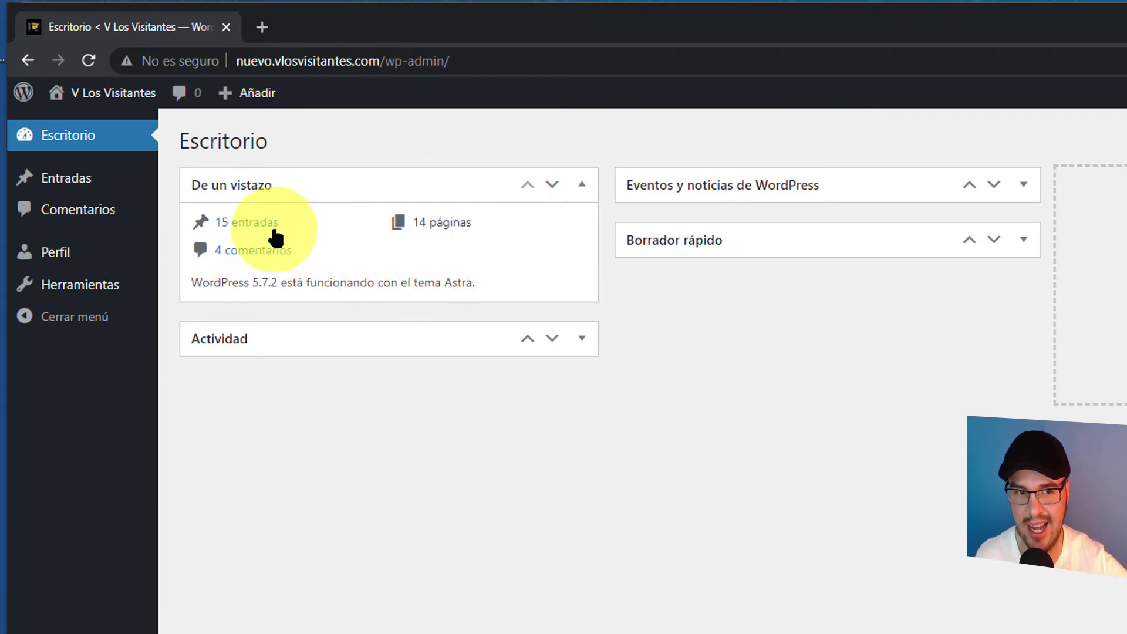
click(243, 227)
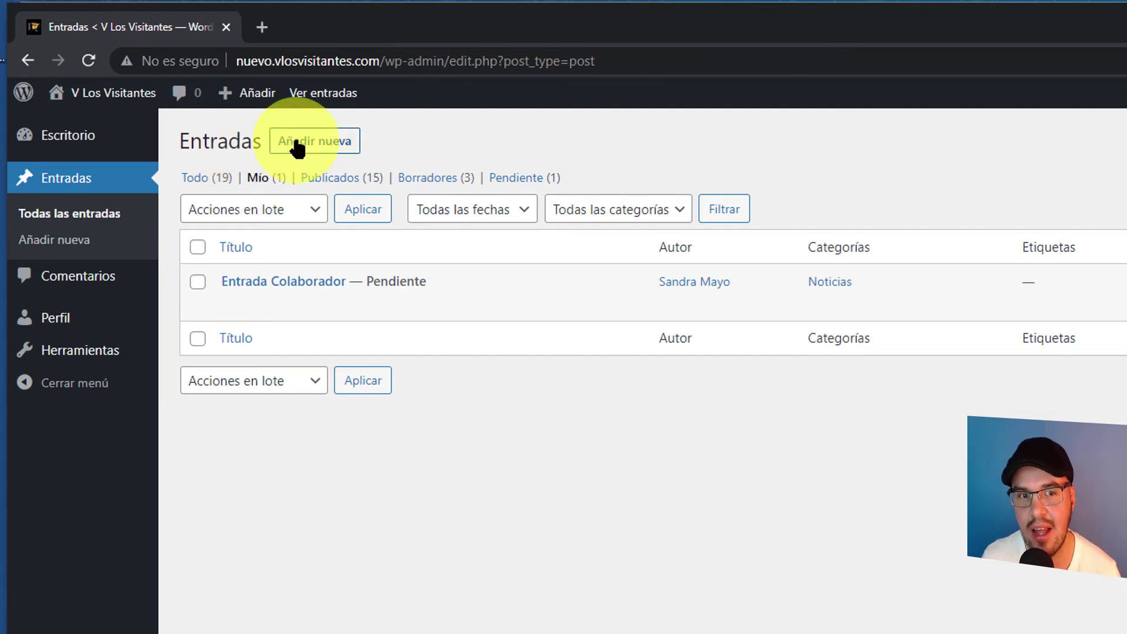
- Show all authors' posts and send Entrada Colaborador to the trash
click(196, 182)
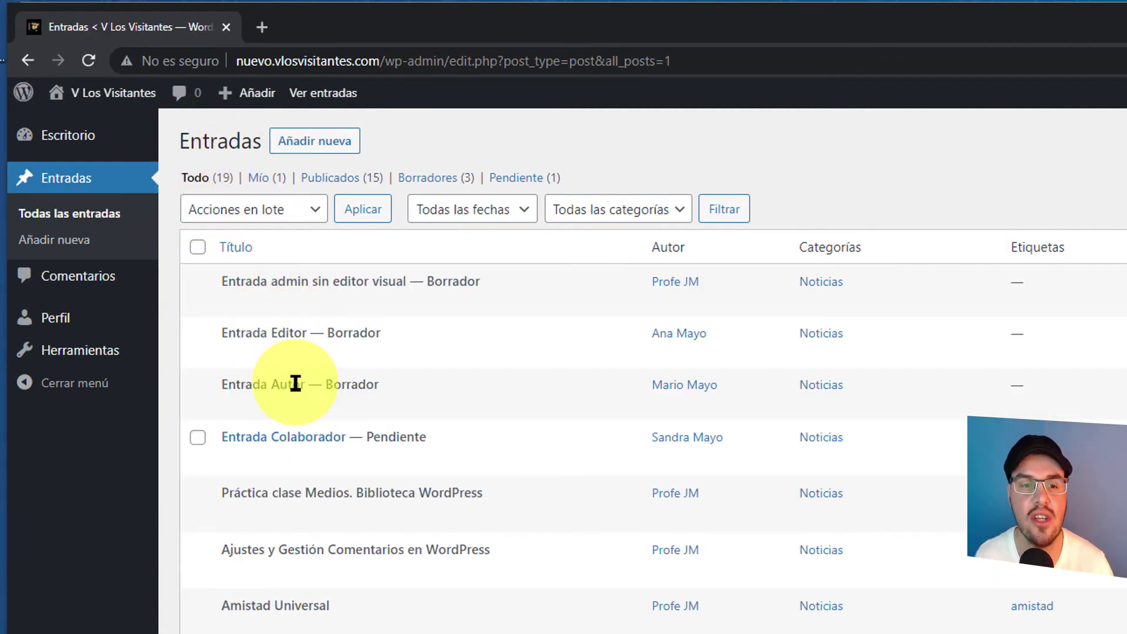
mouse_move(286, 425)
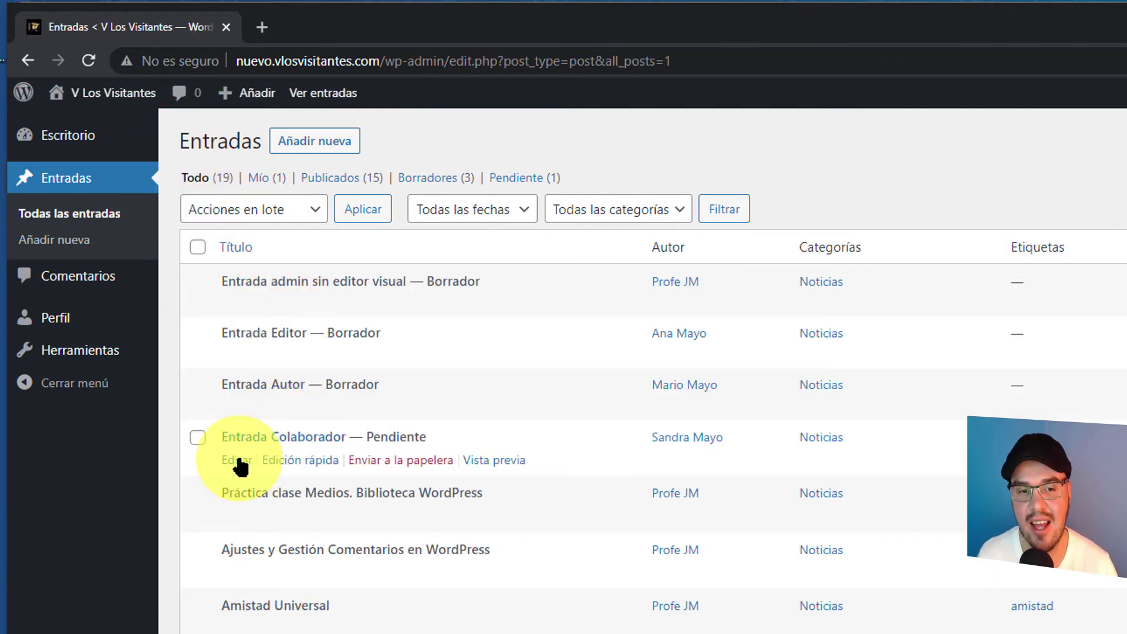
click(400, 461)
- Restore Entrada Colaborador from Papelera, filter to Mío, and open it in the editor
click(477, 234)
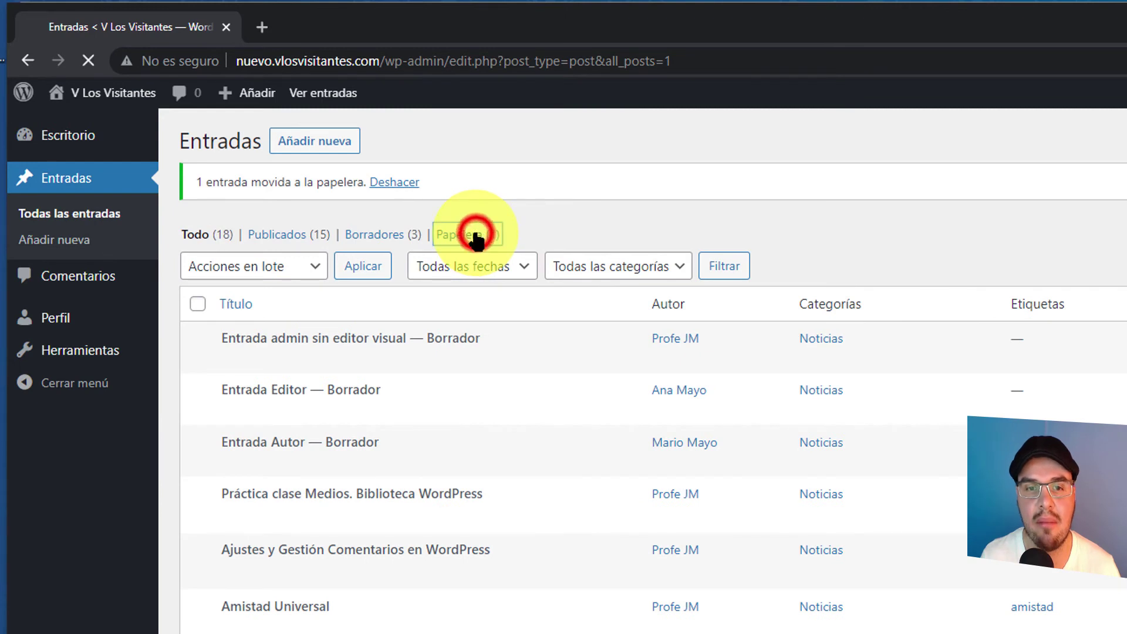
mouse_move(258, 290)
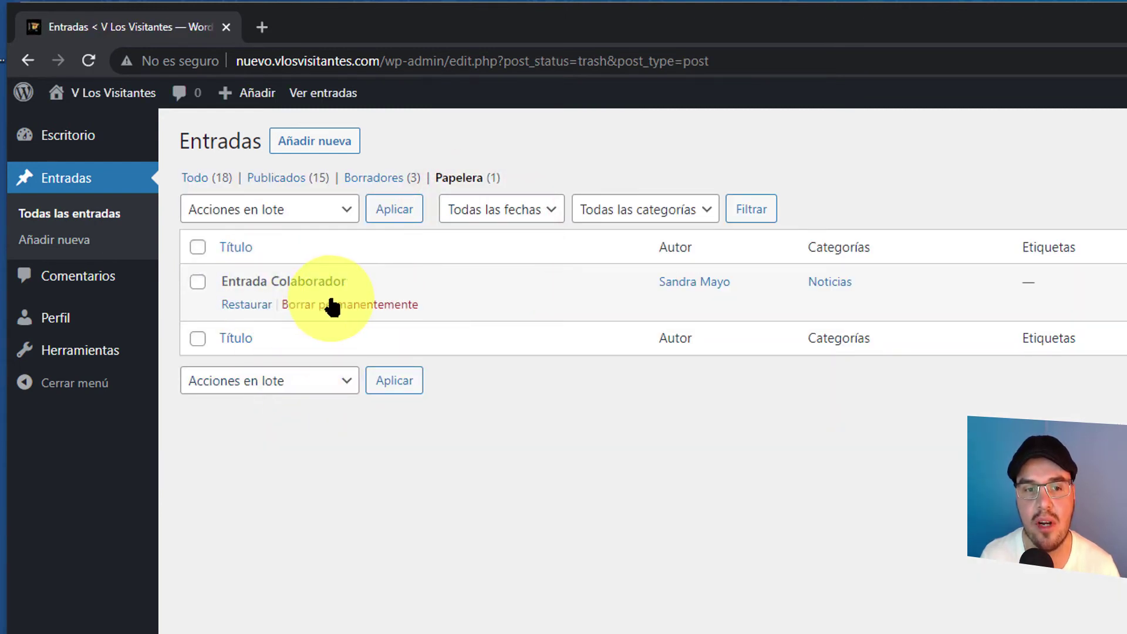
click(245, 306)
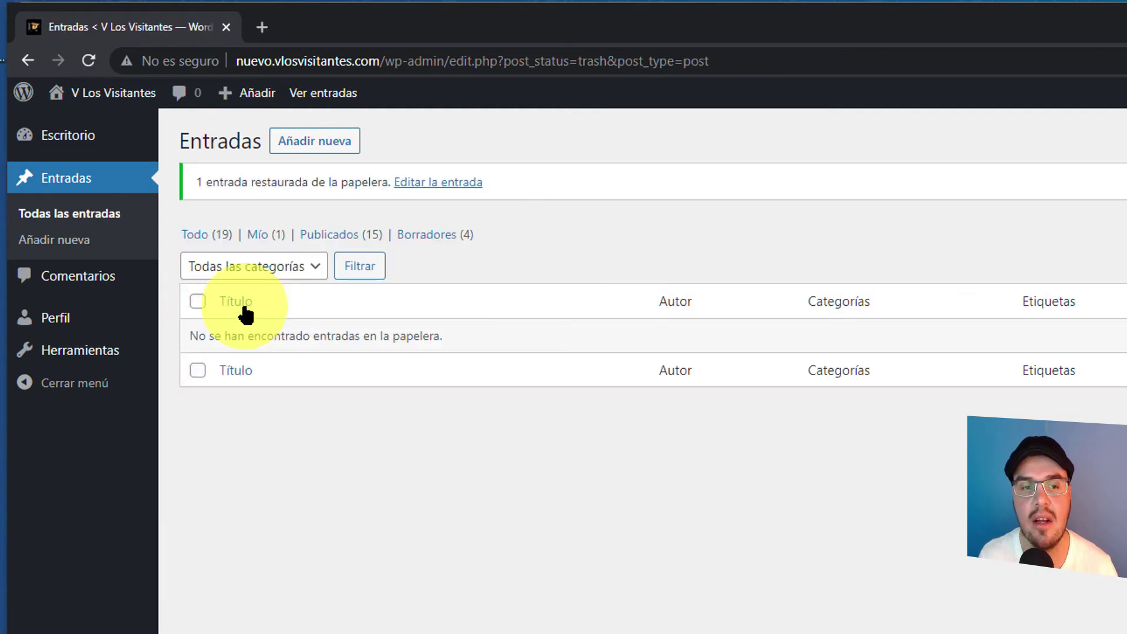
click(260, 234)
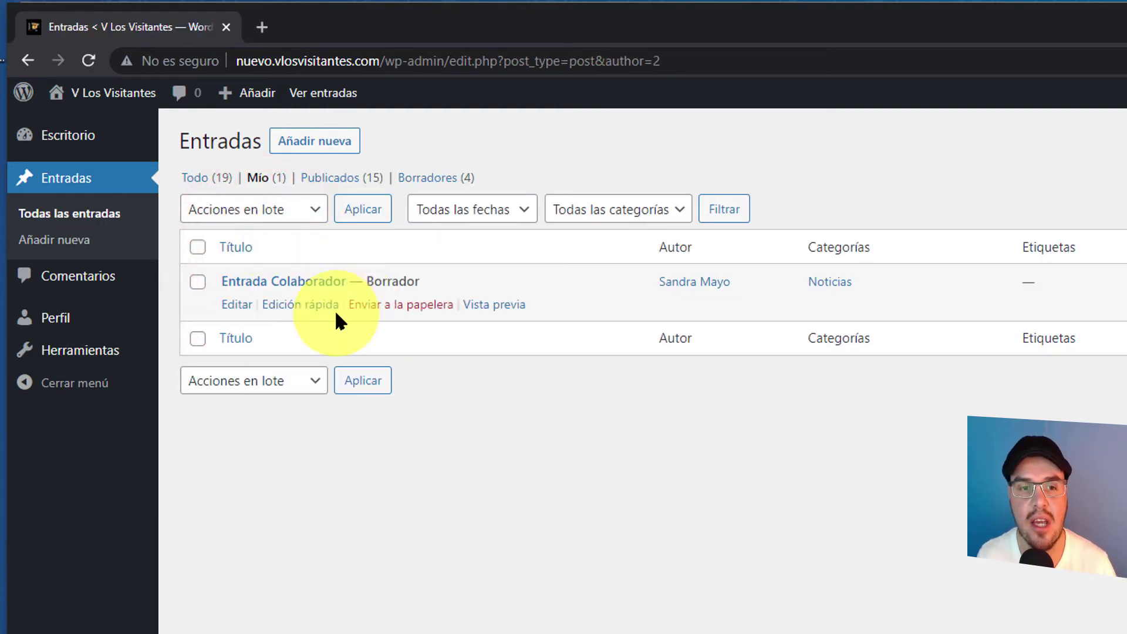
click(237, 305)
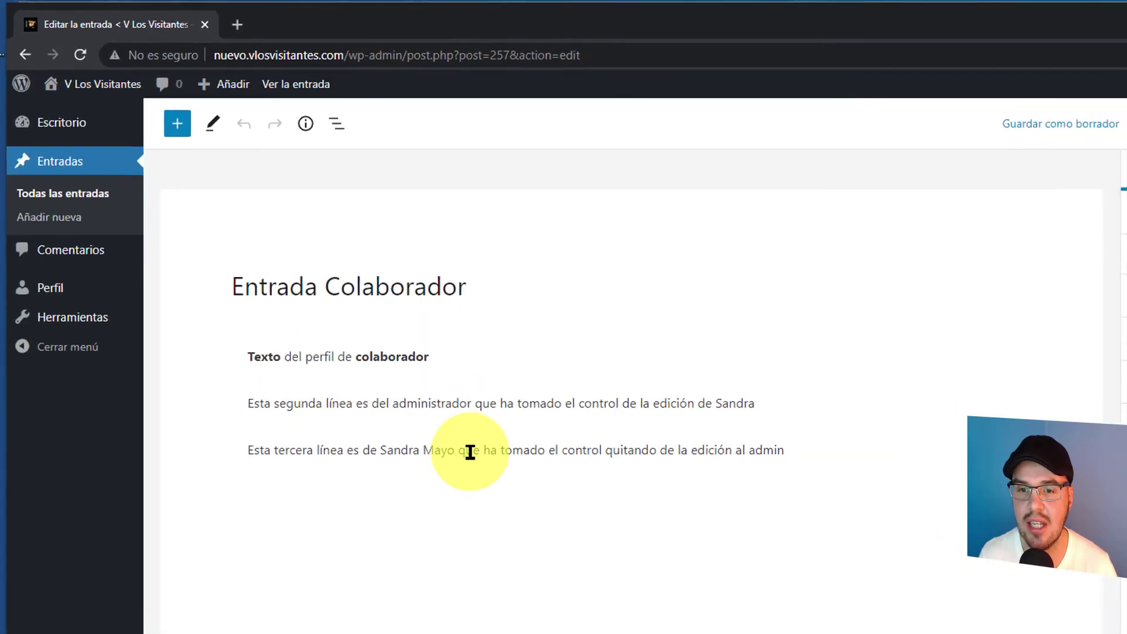
- Insert an Image block below the third line, open its Insert from URL field, and open a new tab
click(690, 371)
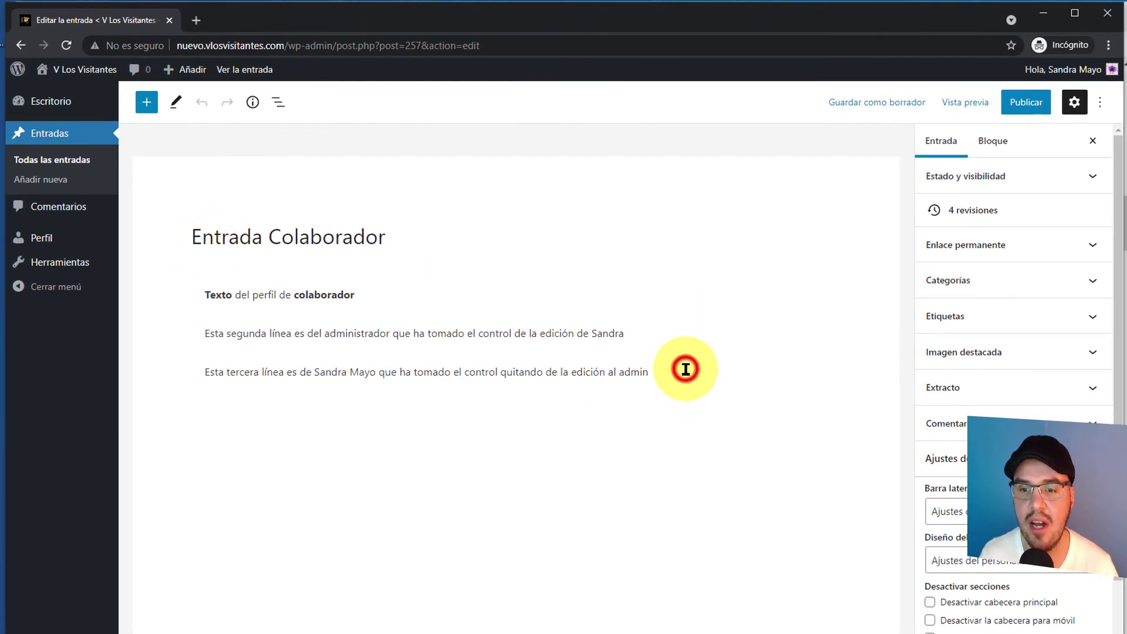
key(Return)
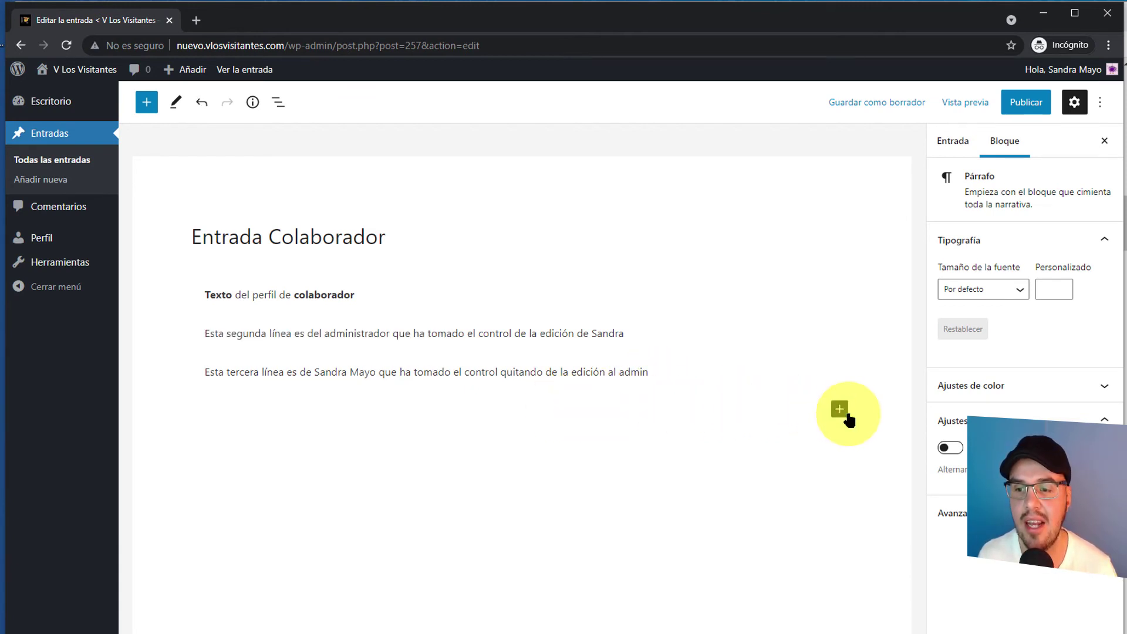
click(839, 409)
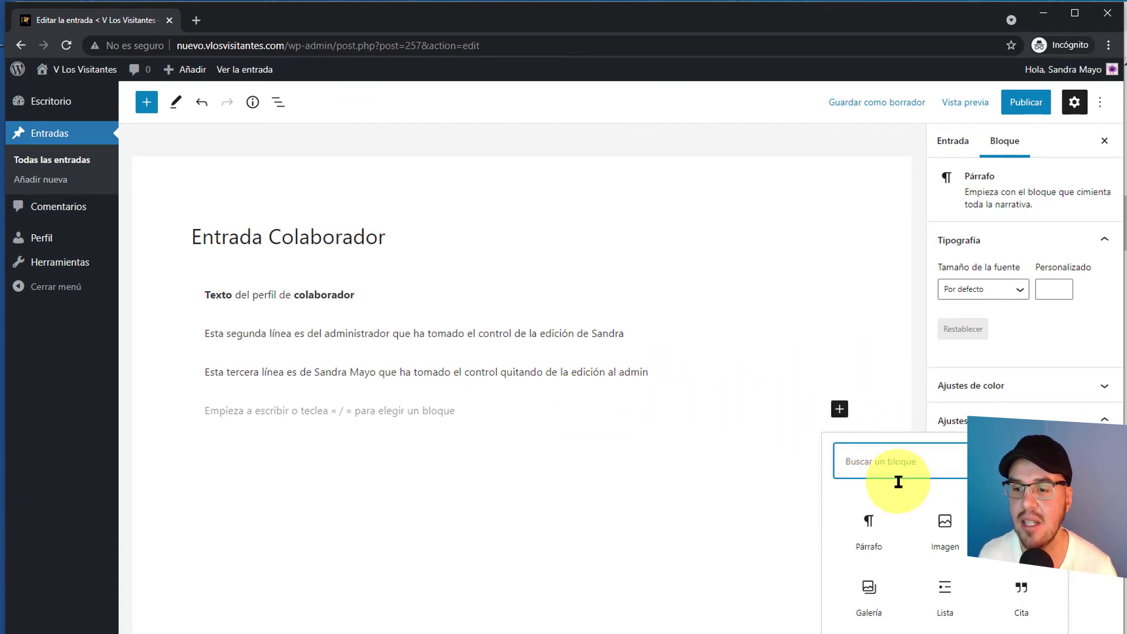
click(941, 525)
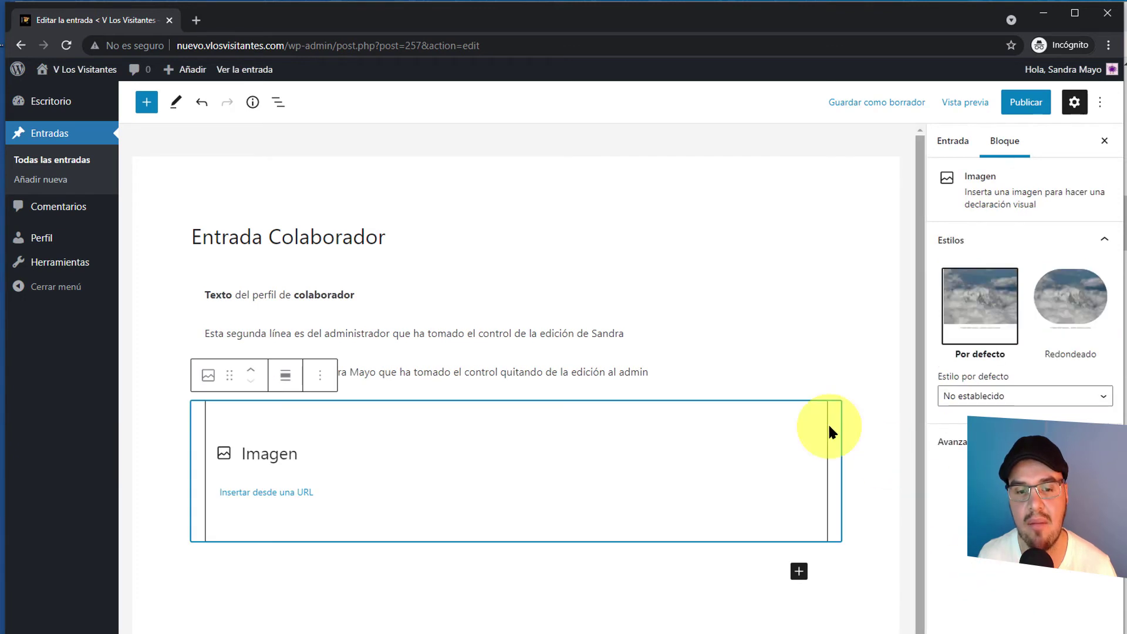
click(256, 499)
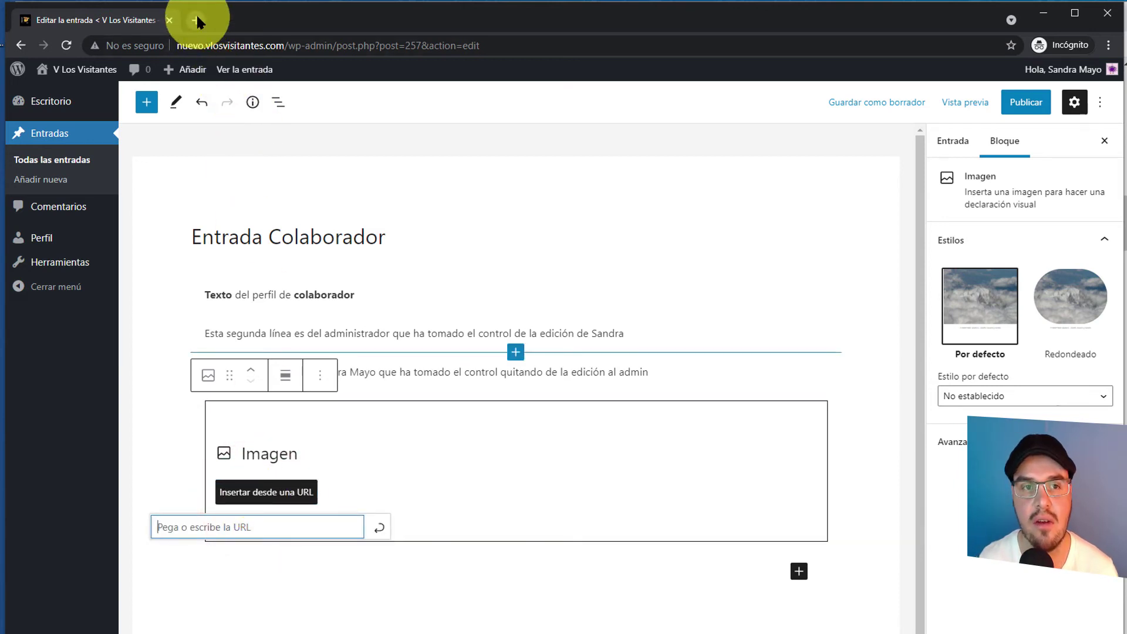
click(197, 20)
- On imgur.com, accept cookies and upload the permissions-table screenshot as a new post
click(208, 52)
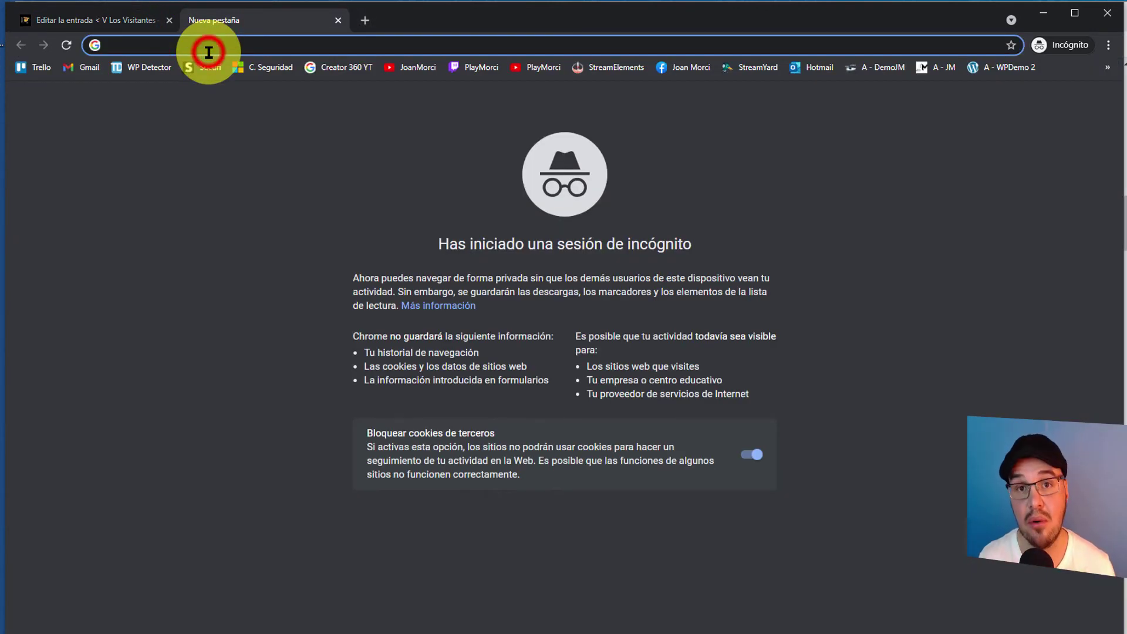
text(imgur)
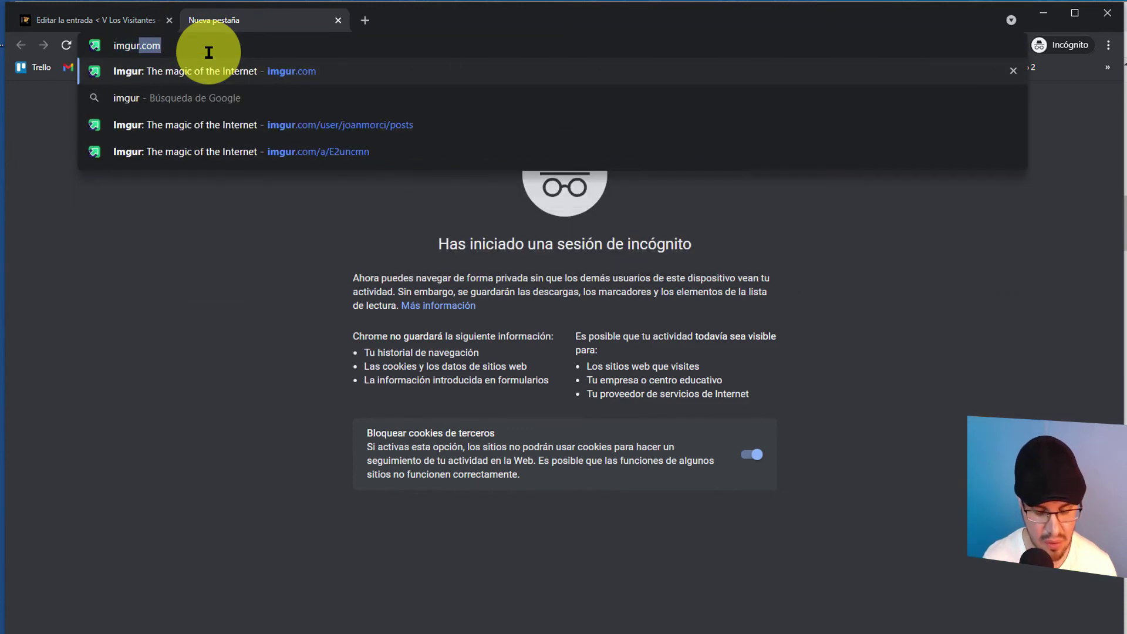
key(Return)
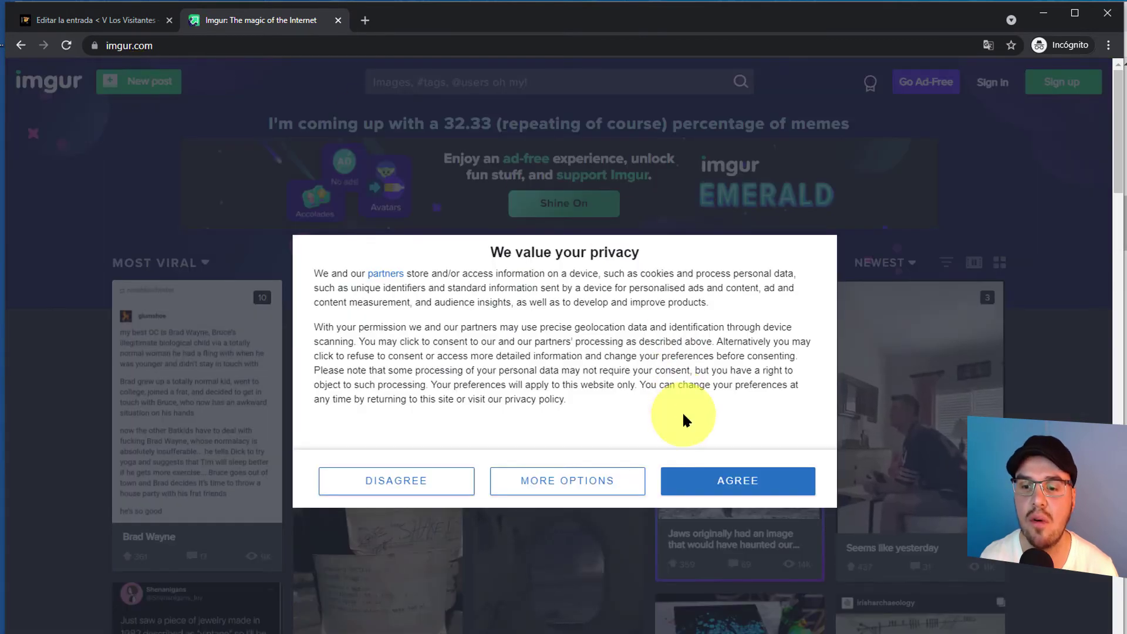
click(708, 478)
click(147, 84)
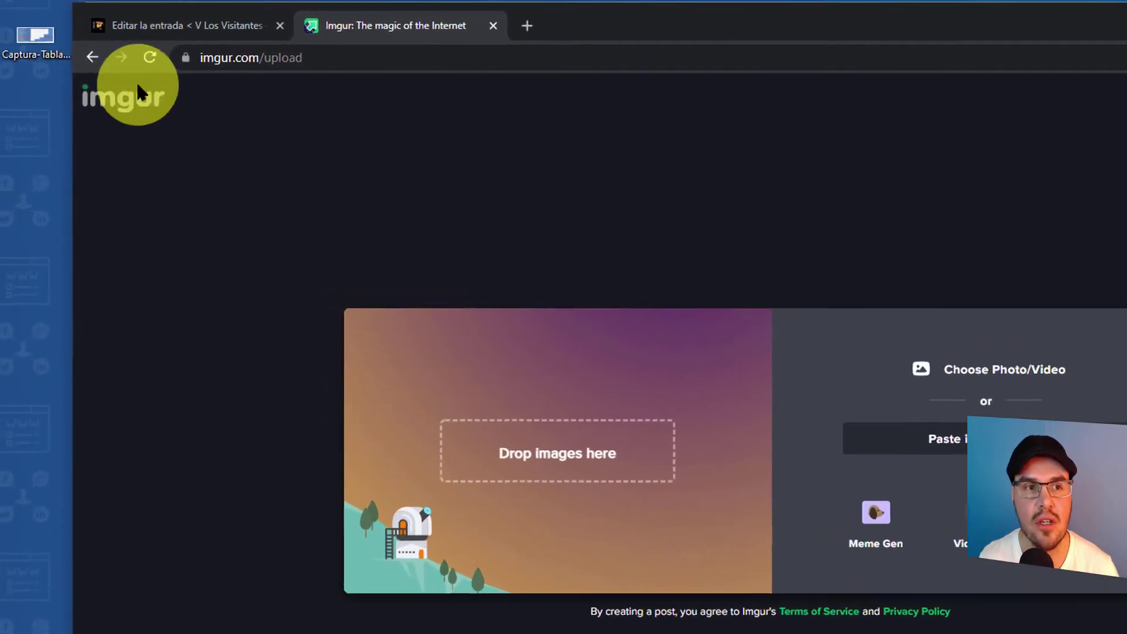
drag(42, 33, 545, 440)
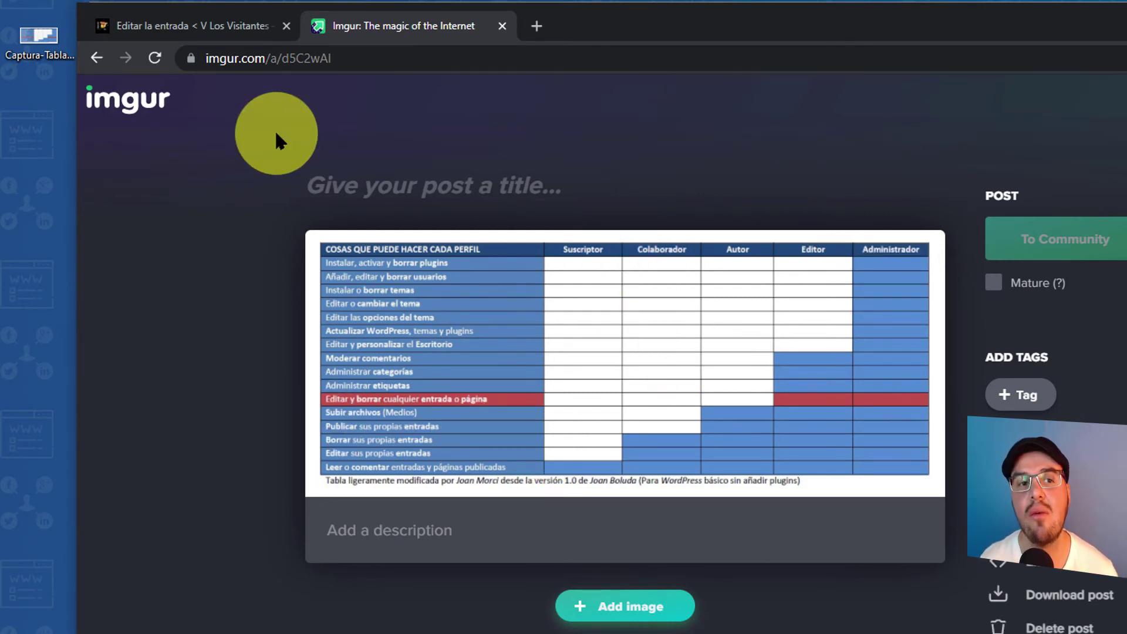
click(299, 58)
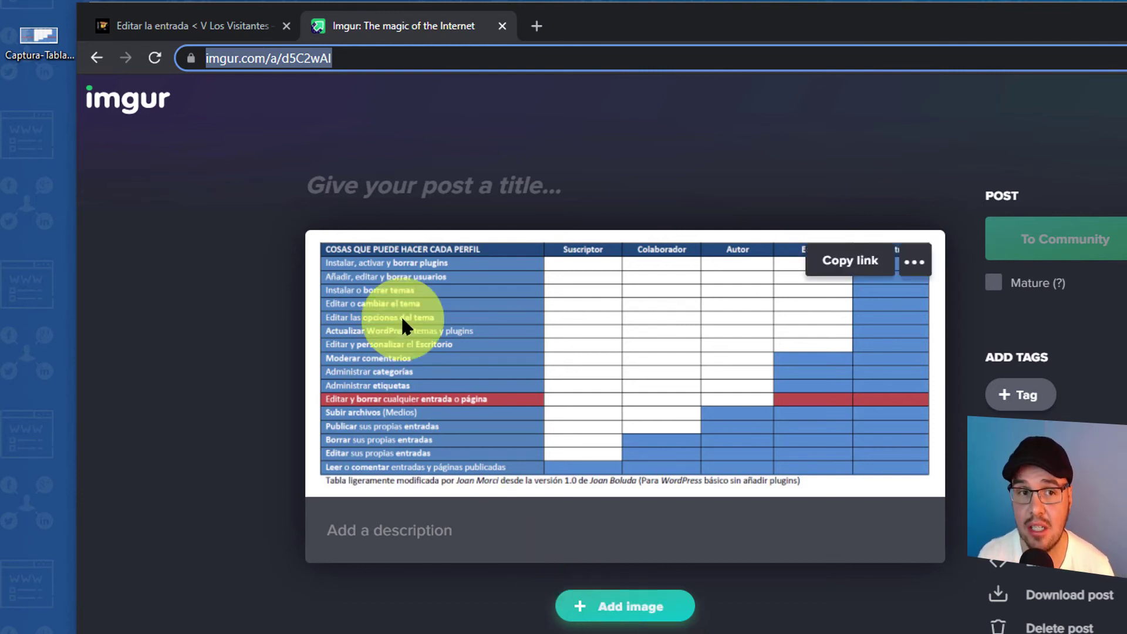
- Title the post 'Cuadro' plus the table author's name, copy its URL, and open a new tab
click(335, 180)
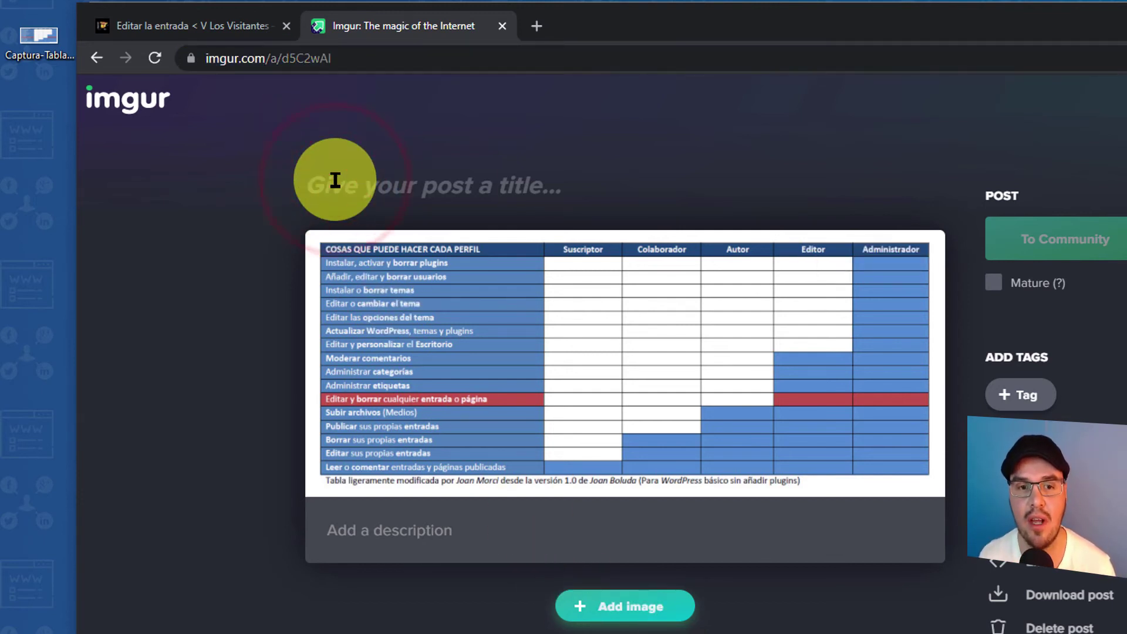
text(Cuad)
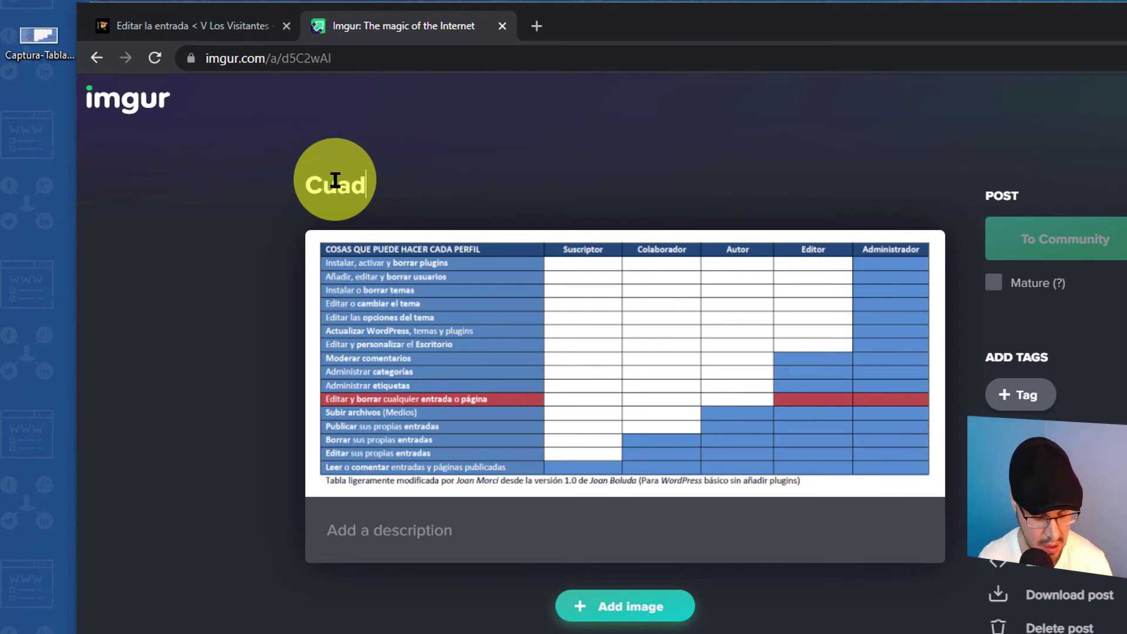
text(ro Joan)
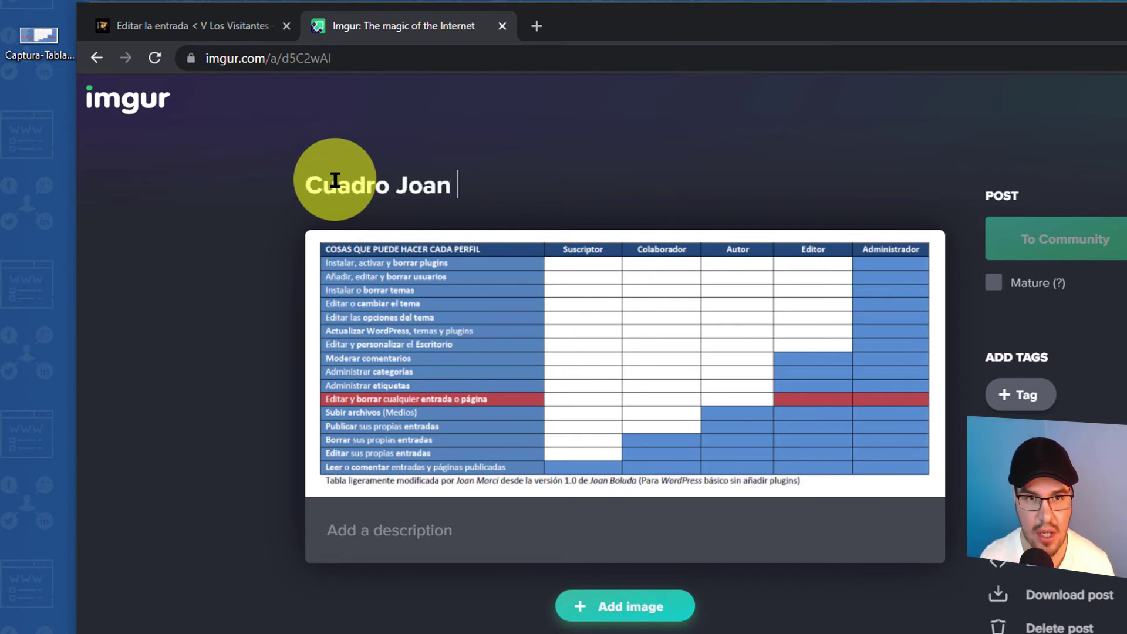
text( Boluda)
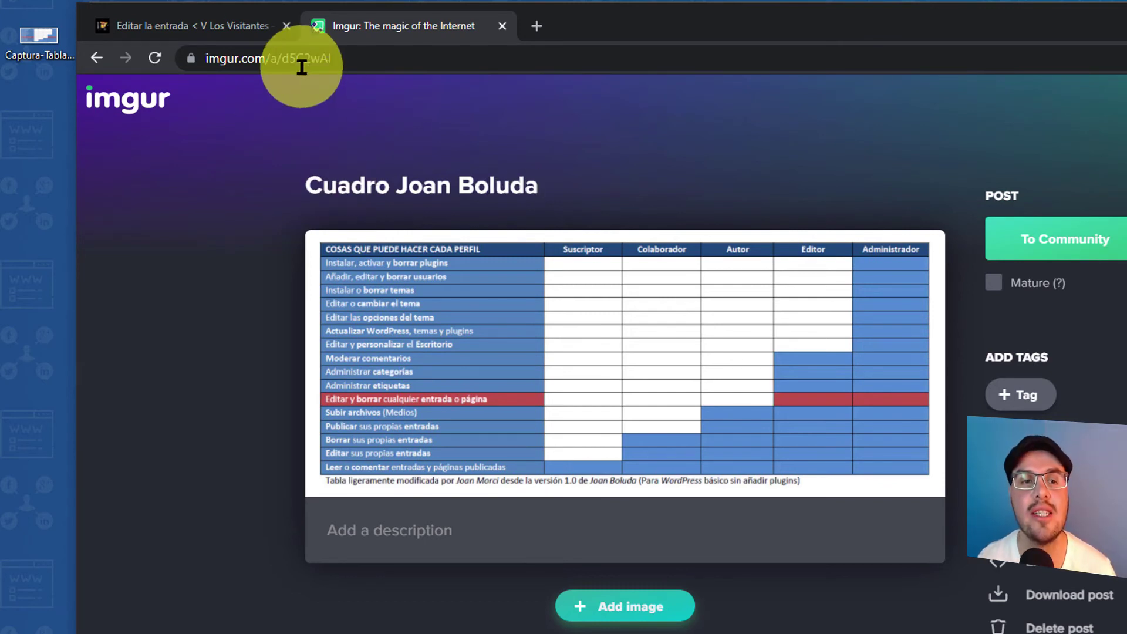
click(296, 56)
key(ctrl+c)
right_click(297, 58)
click(339, 155)
click(535, 26)
right_click(533, 57)
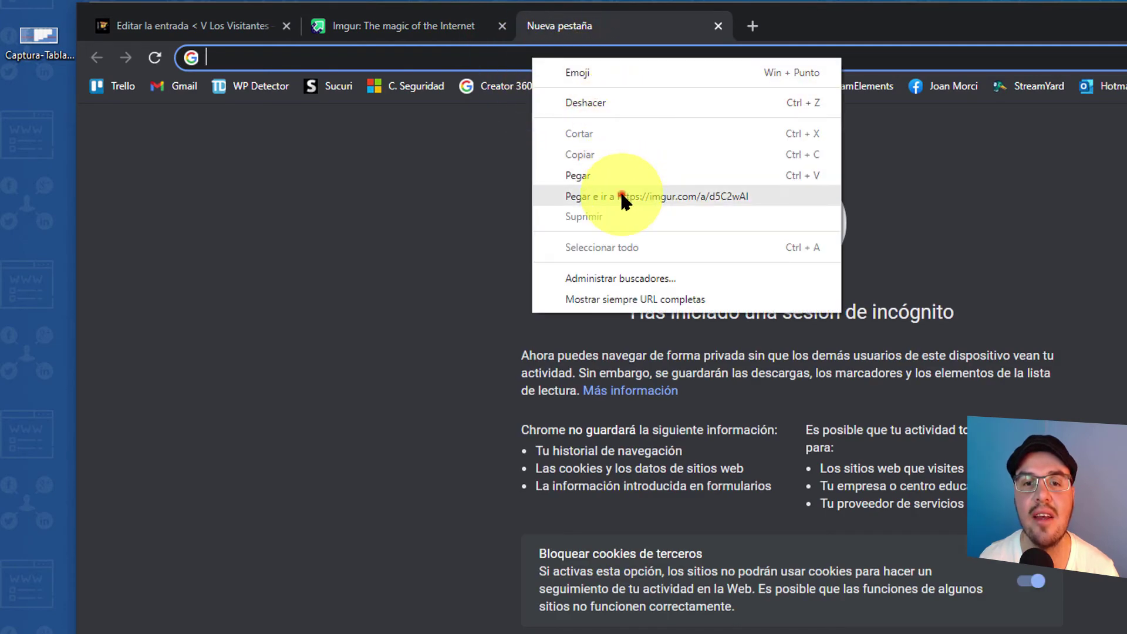
- Open the Imgur post and open the table image by itself in a new tab
click(620, 194)
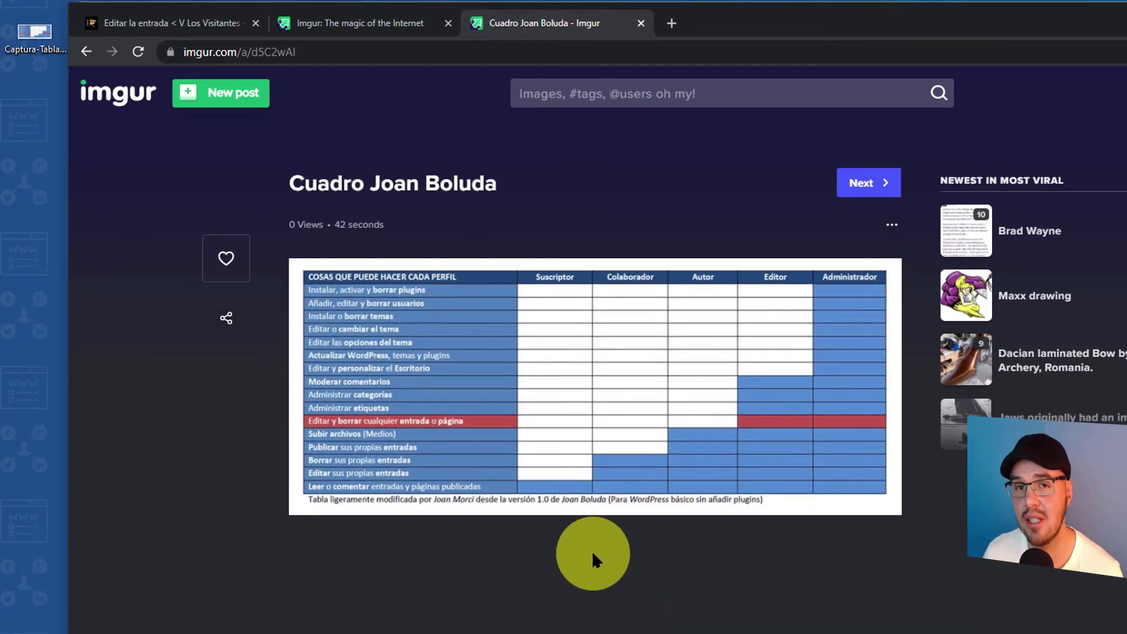
click(505, 383)
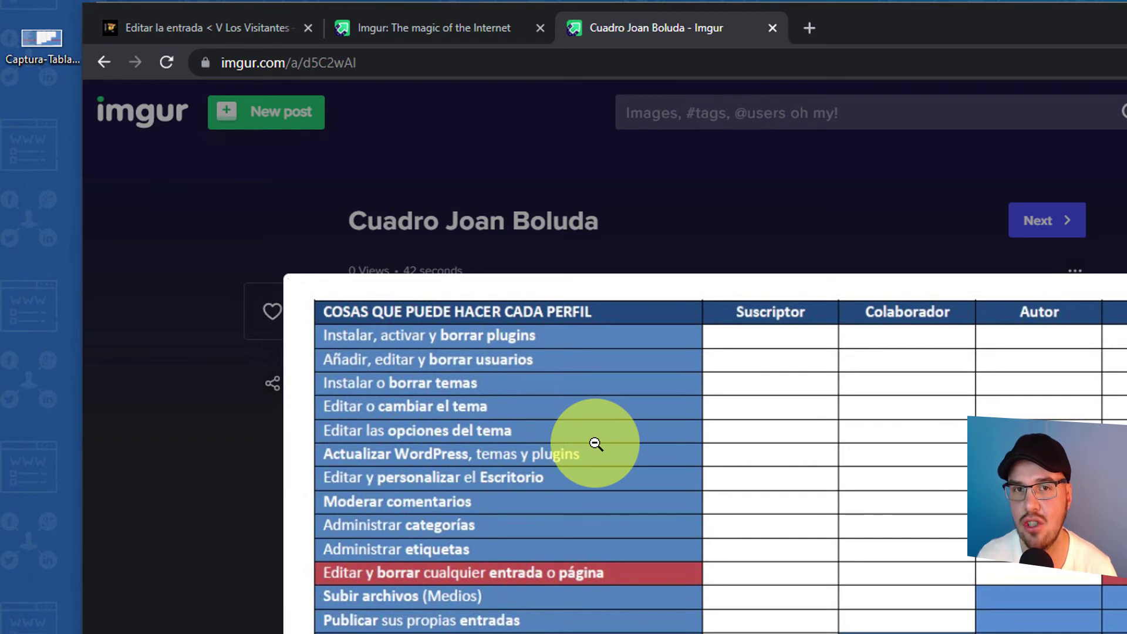
right_click(594, 446)
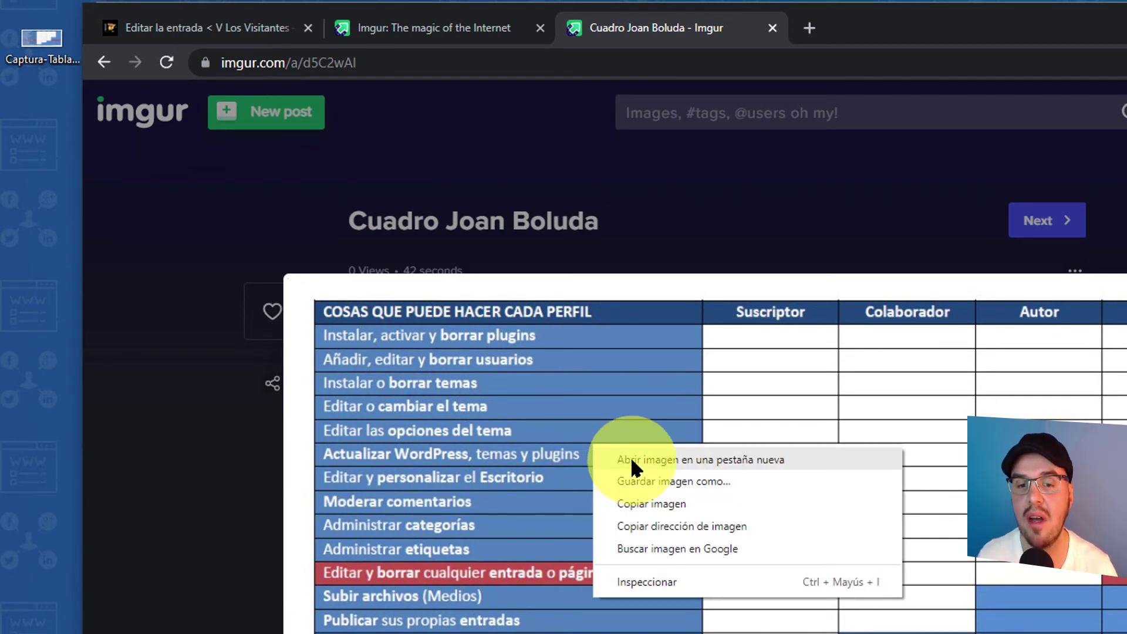
click(715, 455)
- Copy the direct y2WQA6Y.jpeg image address and go back to the WordPress editor
click(885, 26)
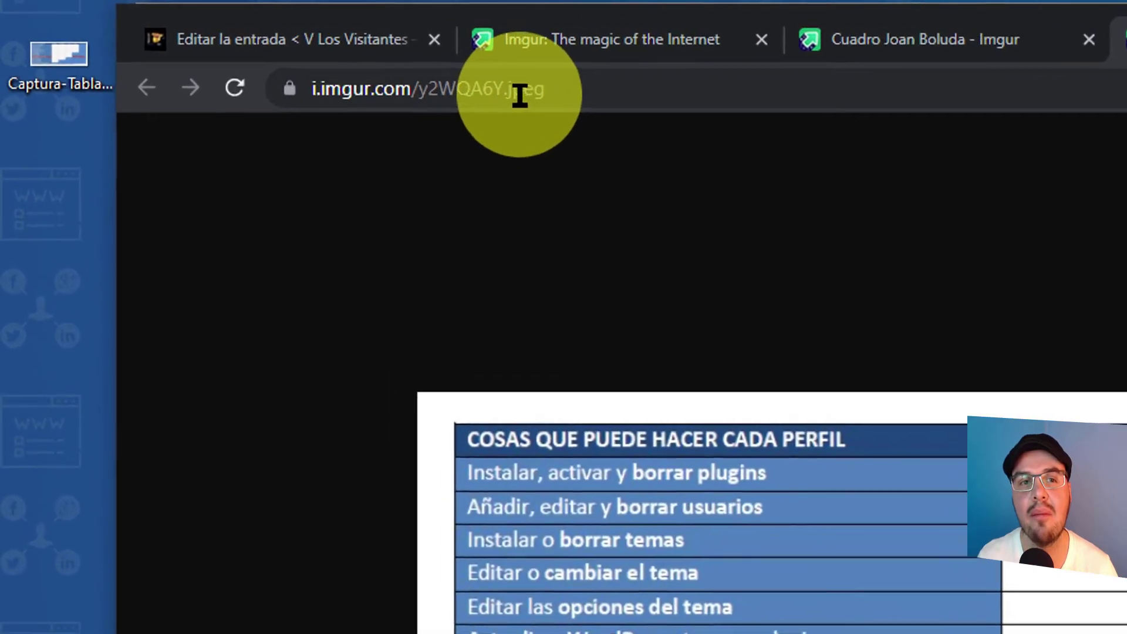
click(373, 66)
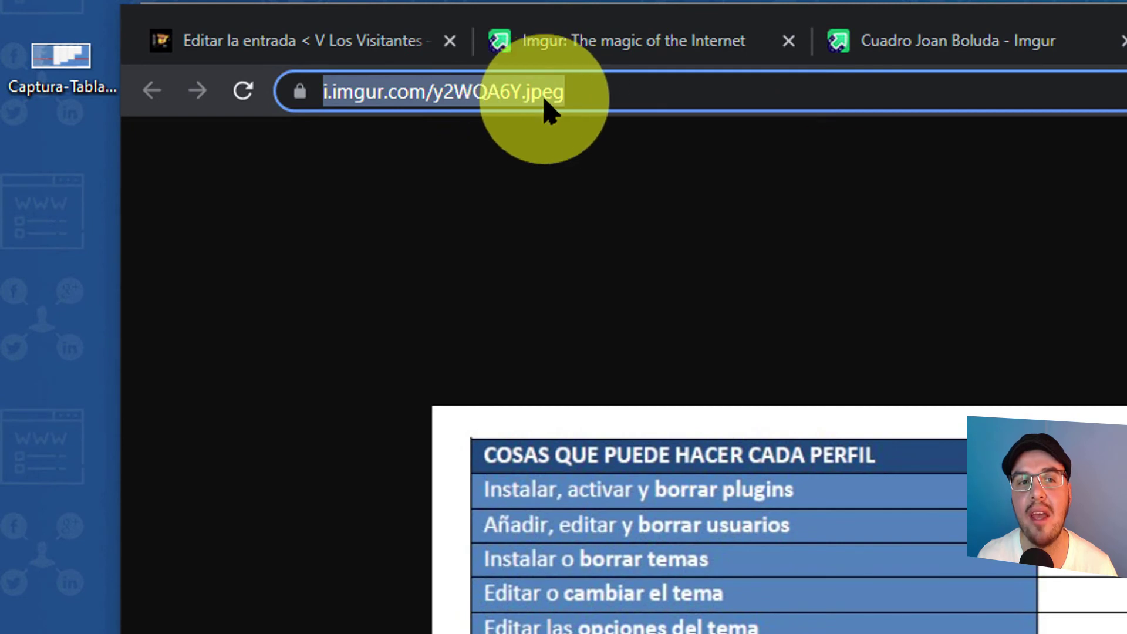
click(415, 104)
click(324, 94)
drag(324, 94, 631, 91)
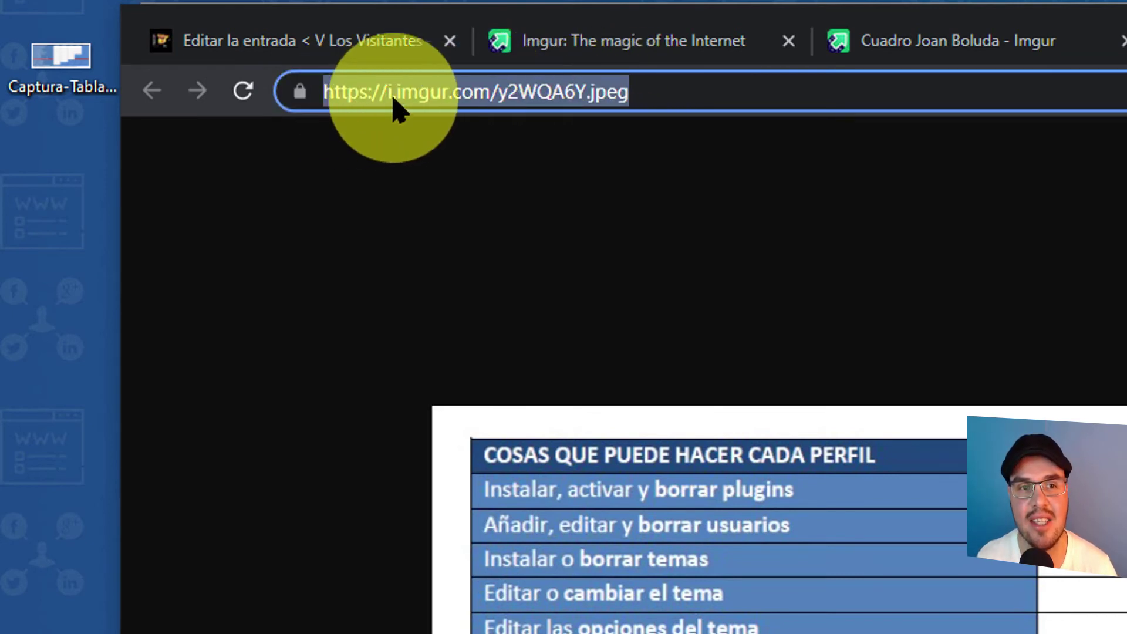
right_click(561, 95)
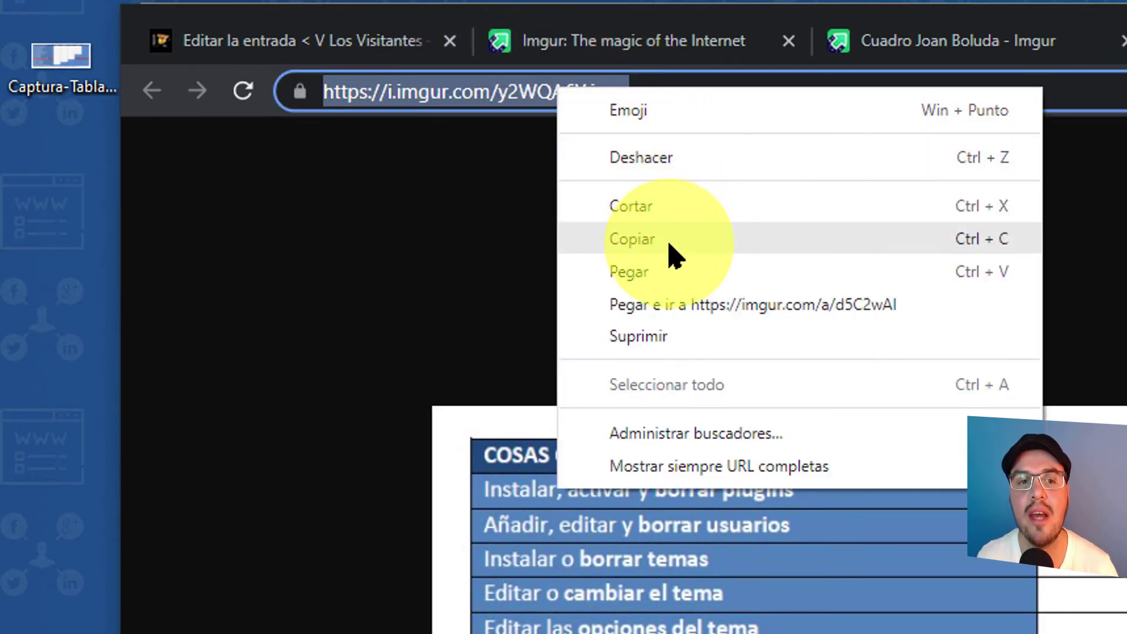
click(667, 241)
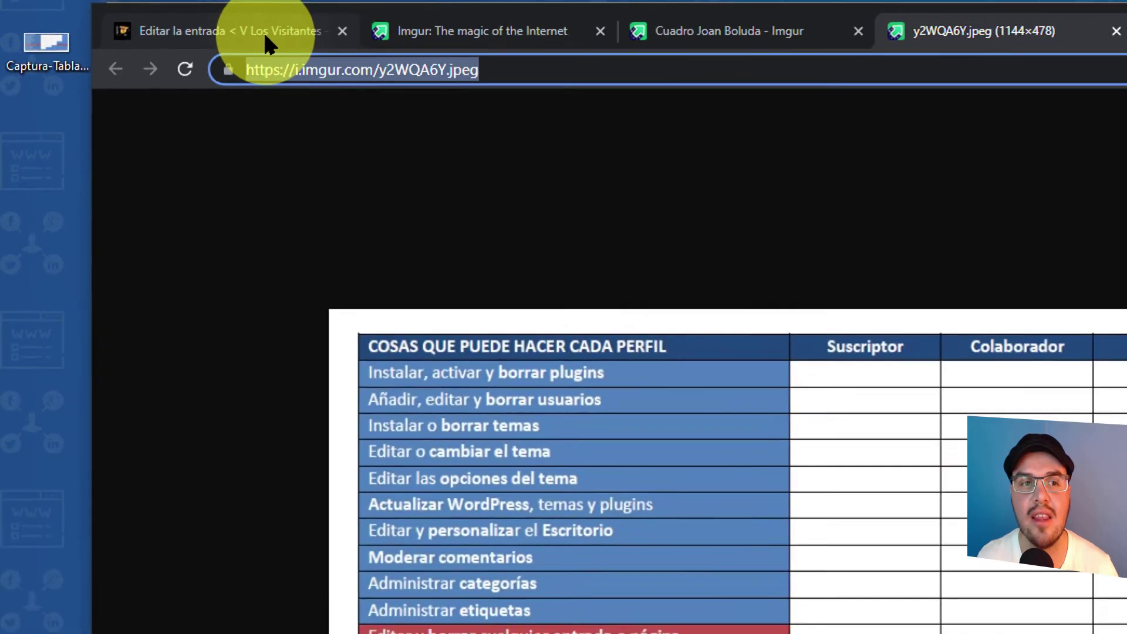
click(352, 43)
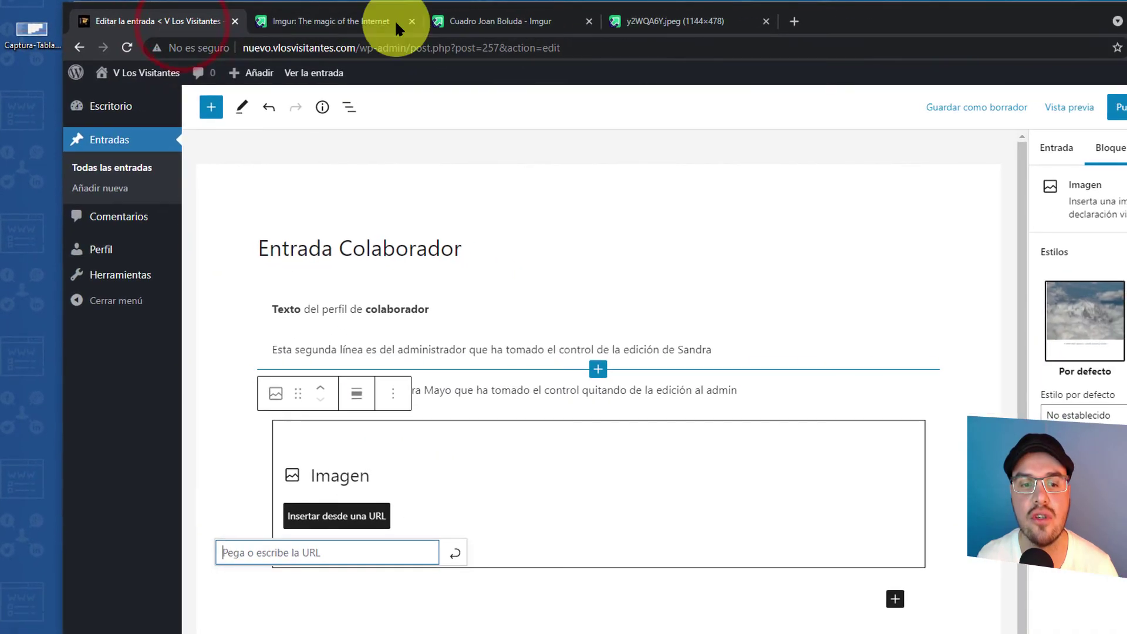
- Insert the Imgur table image from the pasted URL and shrink it from 1144×478 to 828×345
right_click(261, 550)
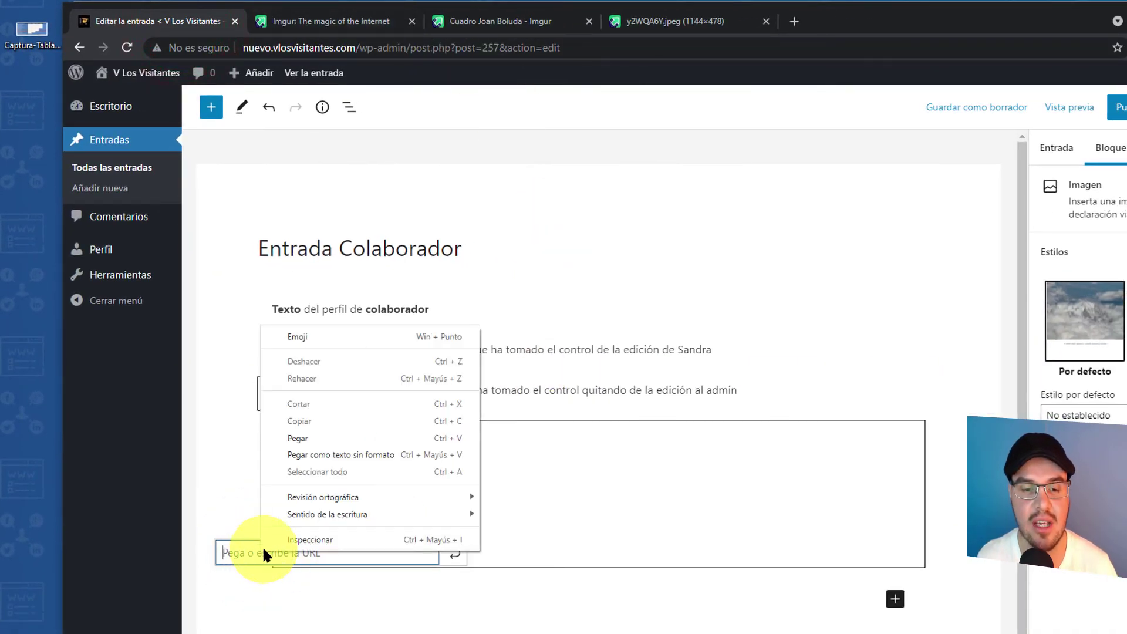
click(298, 438)
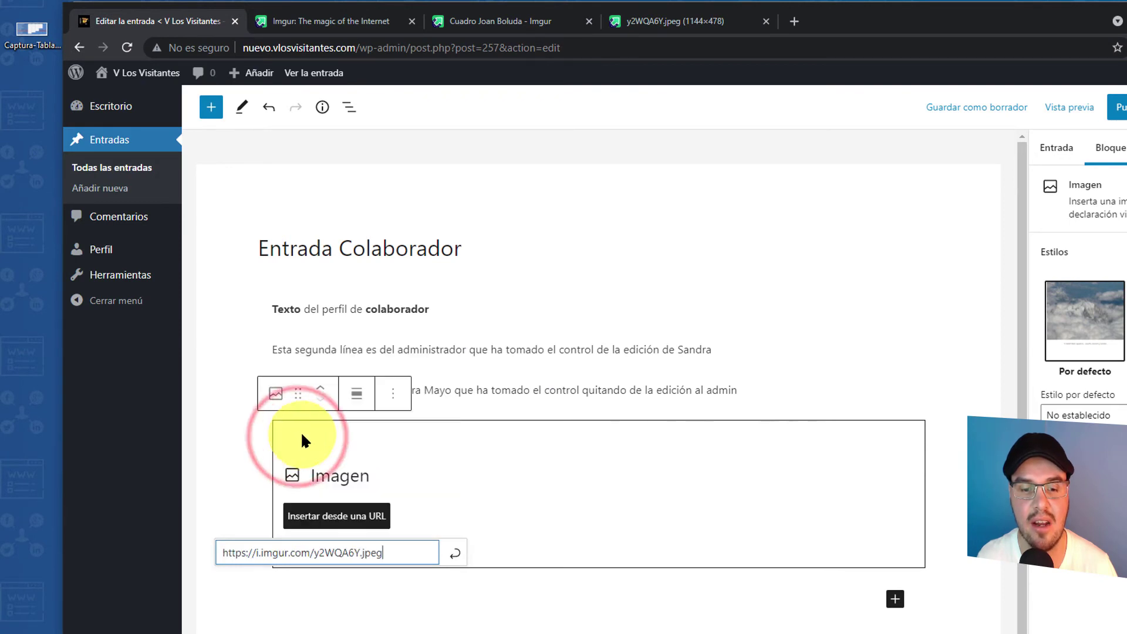
click(457, 558)
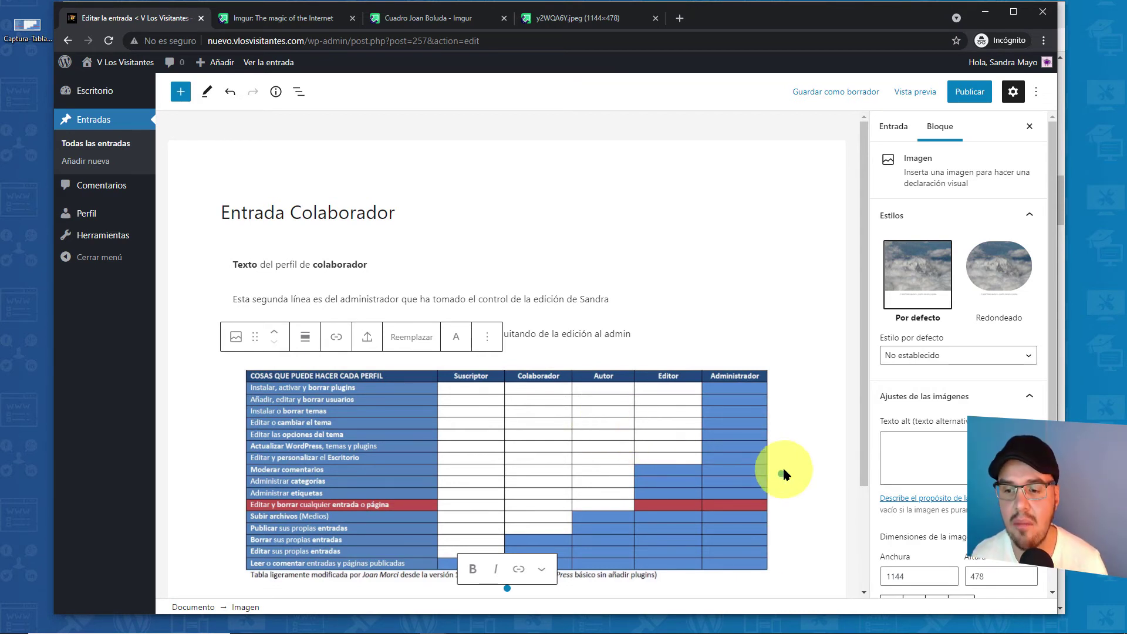
drag(782, 473, 757, 467)
- Try the image's centre and full-width alignments, leaving it centred
click(304, 336)
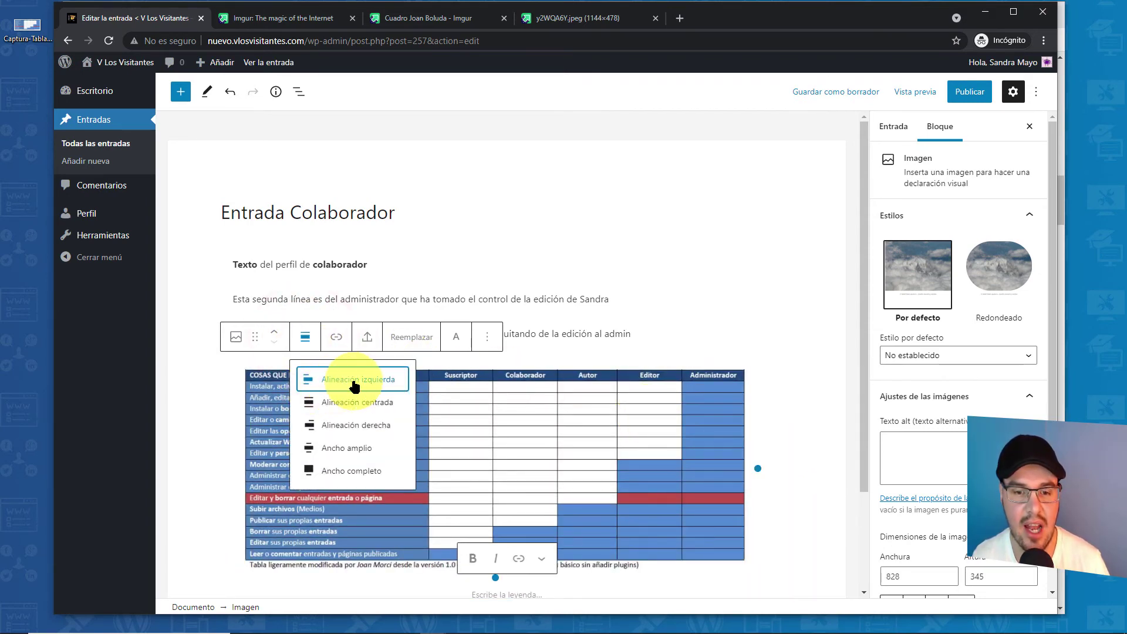
click(358, 402)
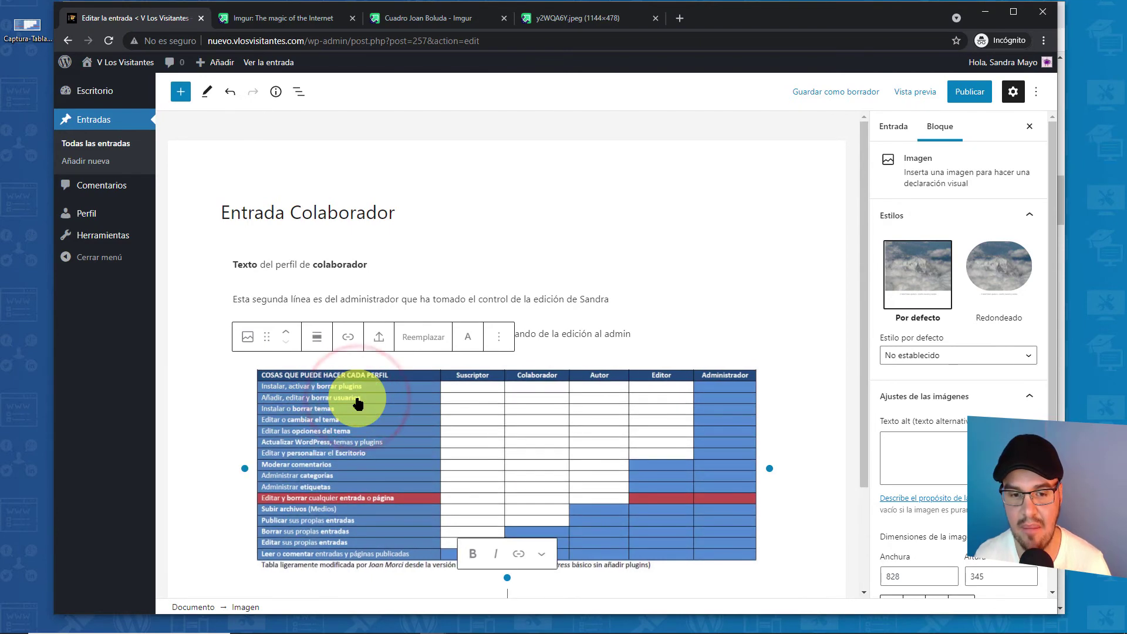
click(322, 349)
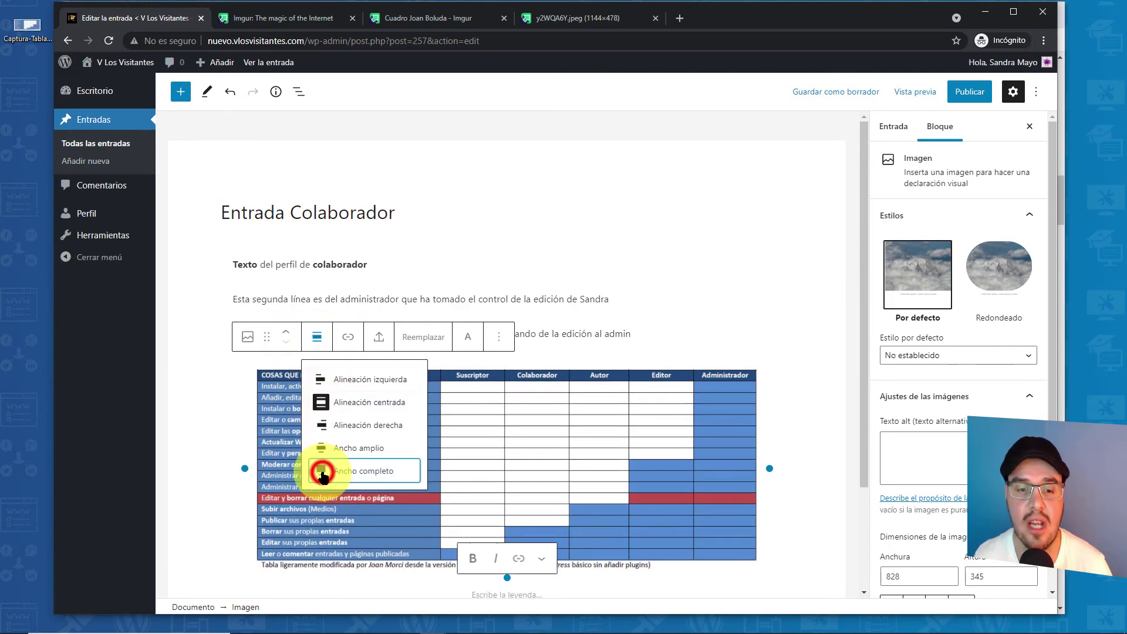
click(320, 470)
click(253, 337)
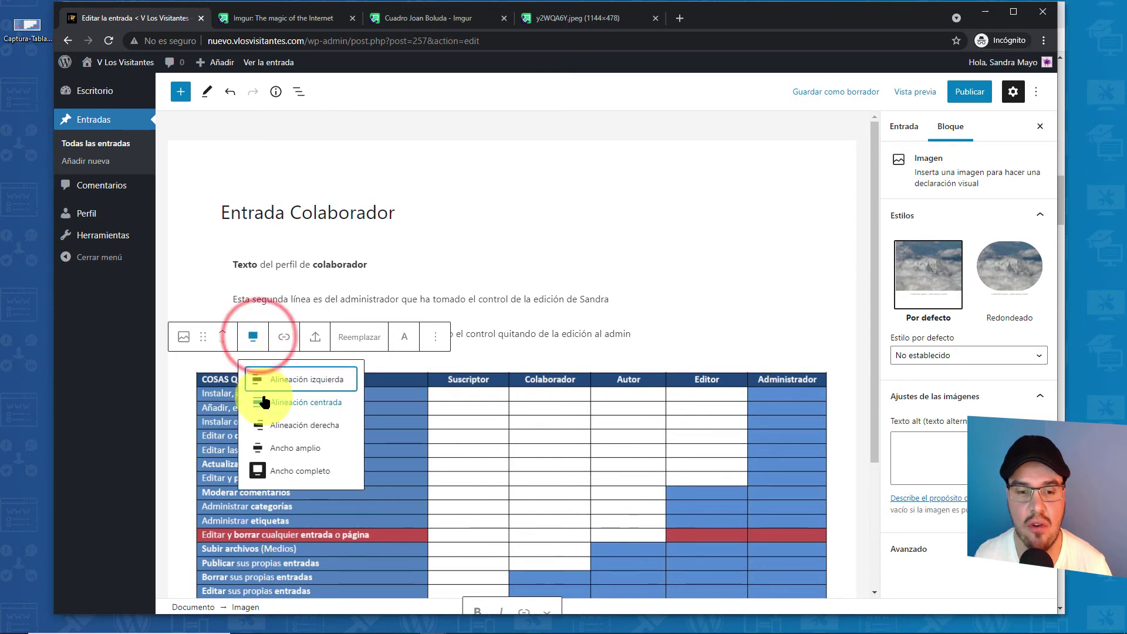
click(271, 404)
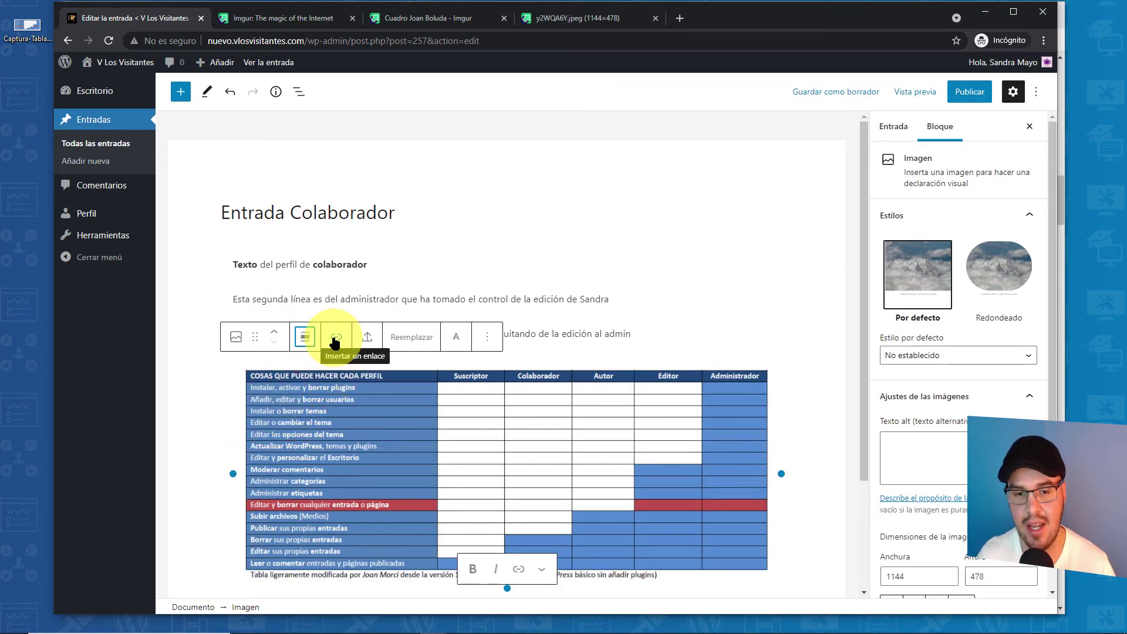
- Check the image block options and paragraphs, save Entrada Colaborador as a draft, then switch to the administrator's window
click(367, 340)
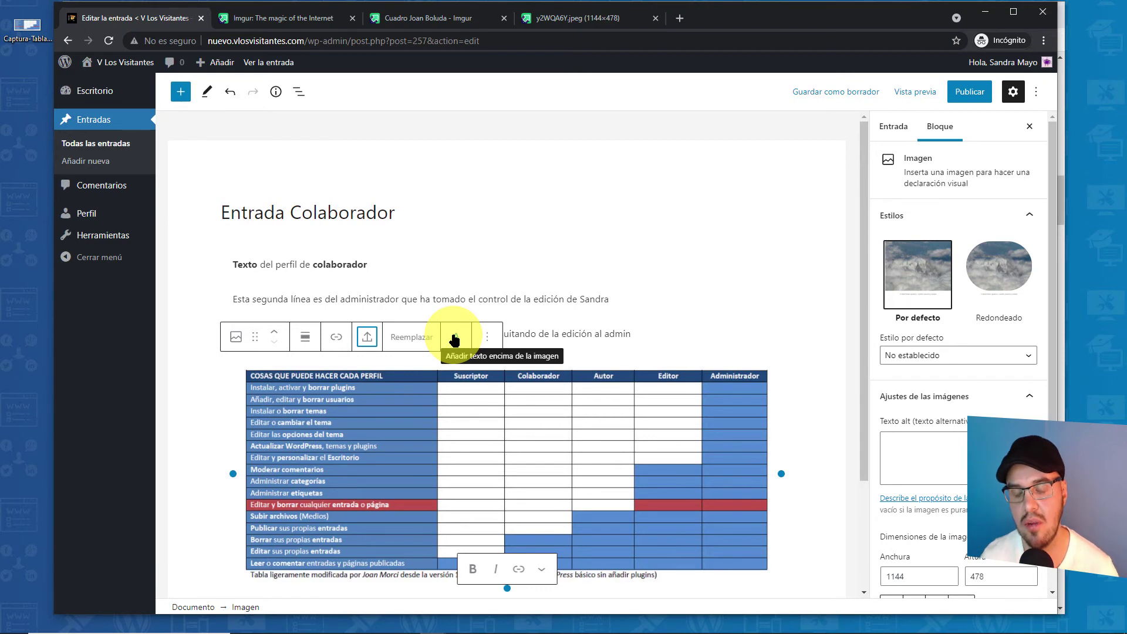
click(487, 336)
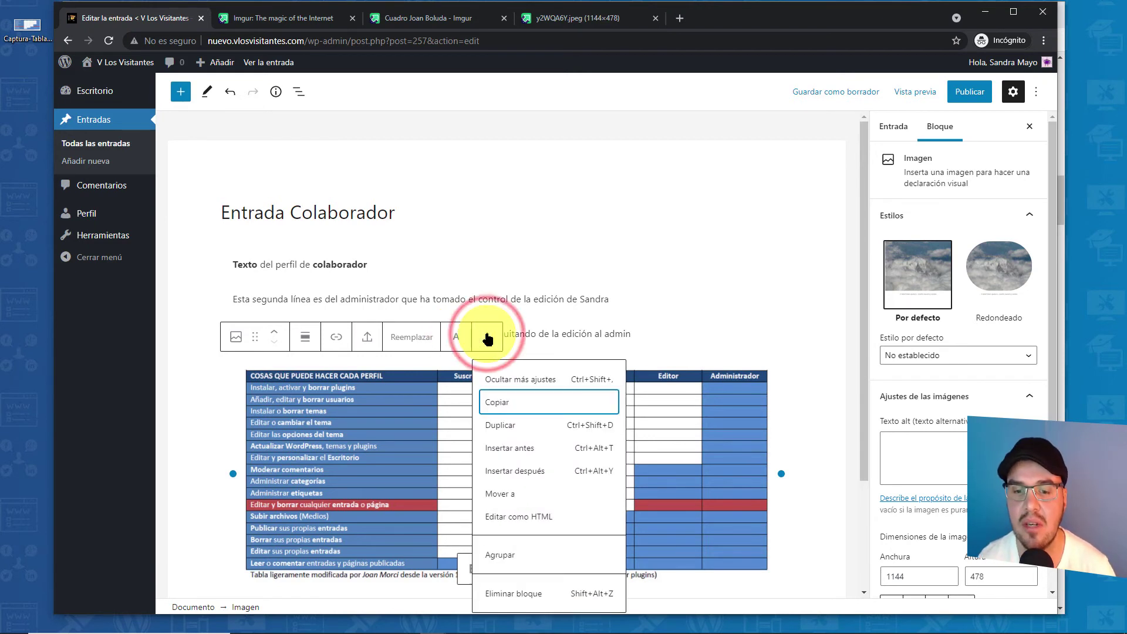
click(487, 336)
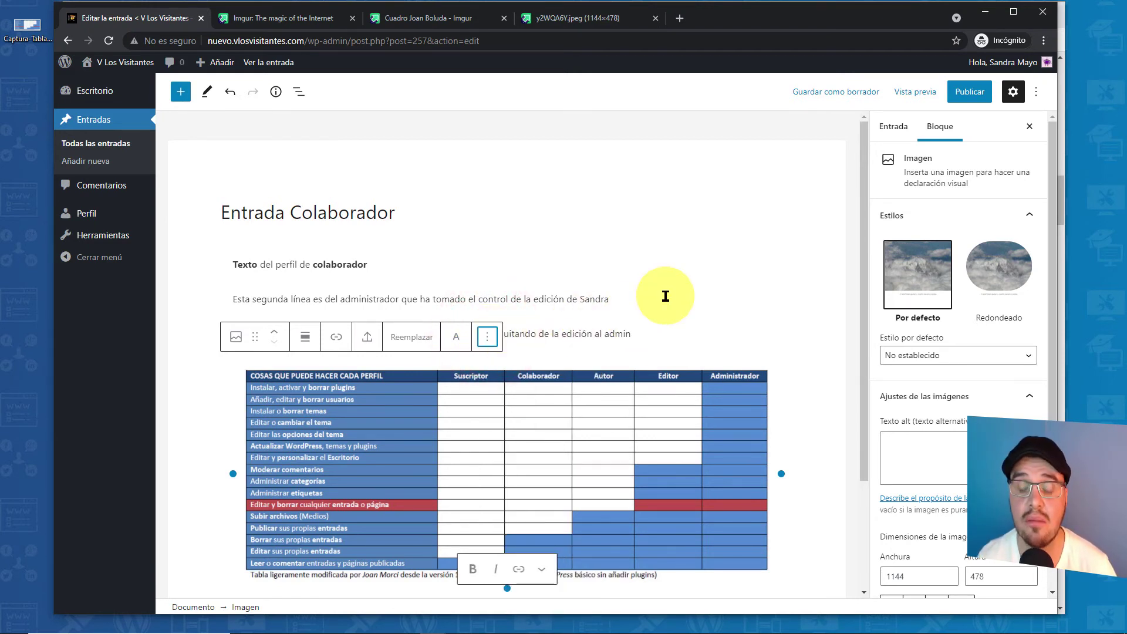
click(664, 294)
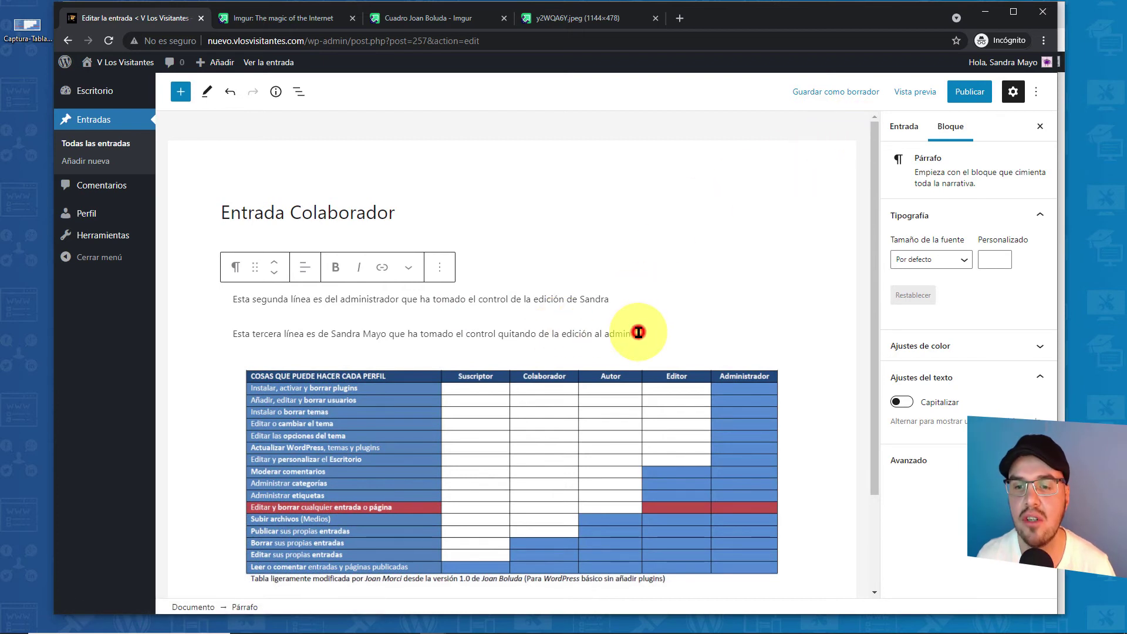
click(636, 330)
click(843, 91)
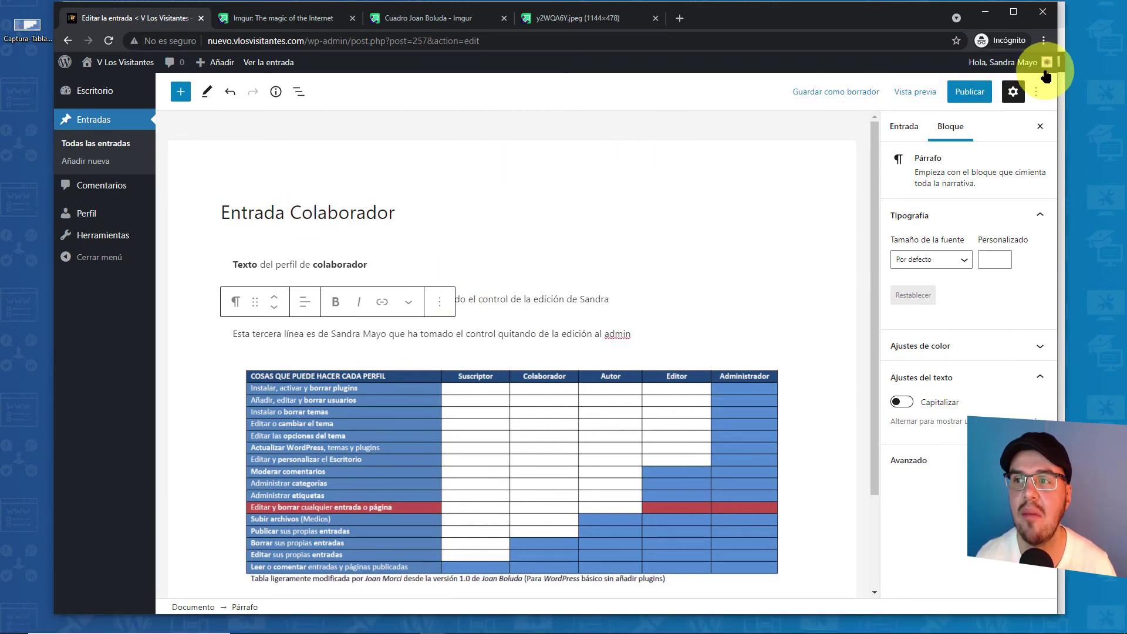
click(1060, 29)
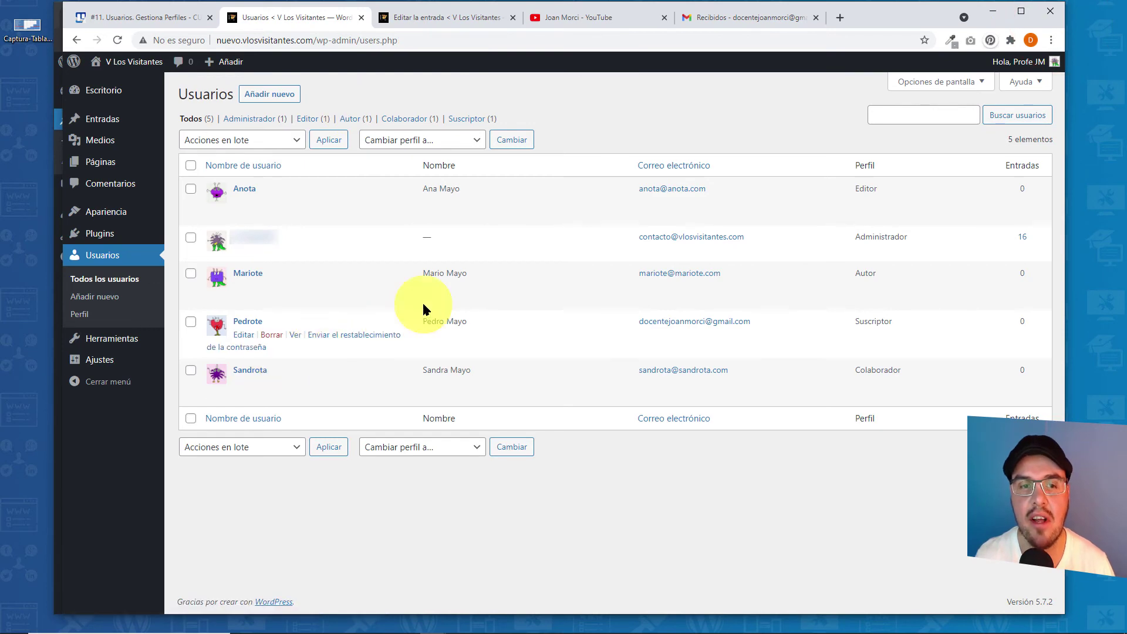
- Open Entradas from the administrator's sidebar
mouse_move(106, 126)
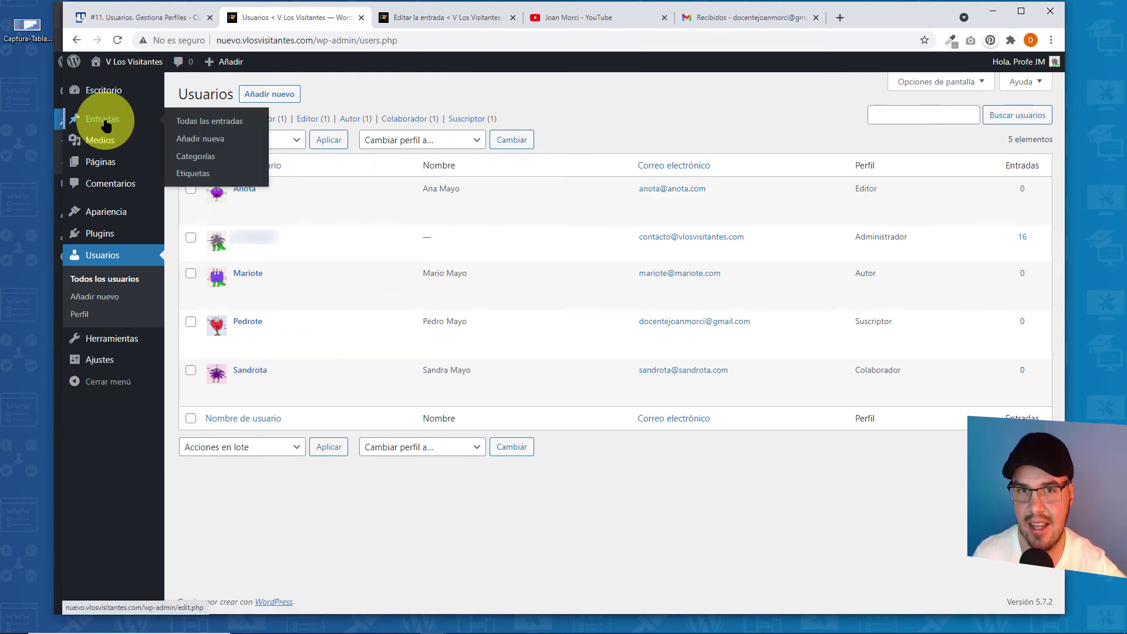
click(106, 126)
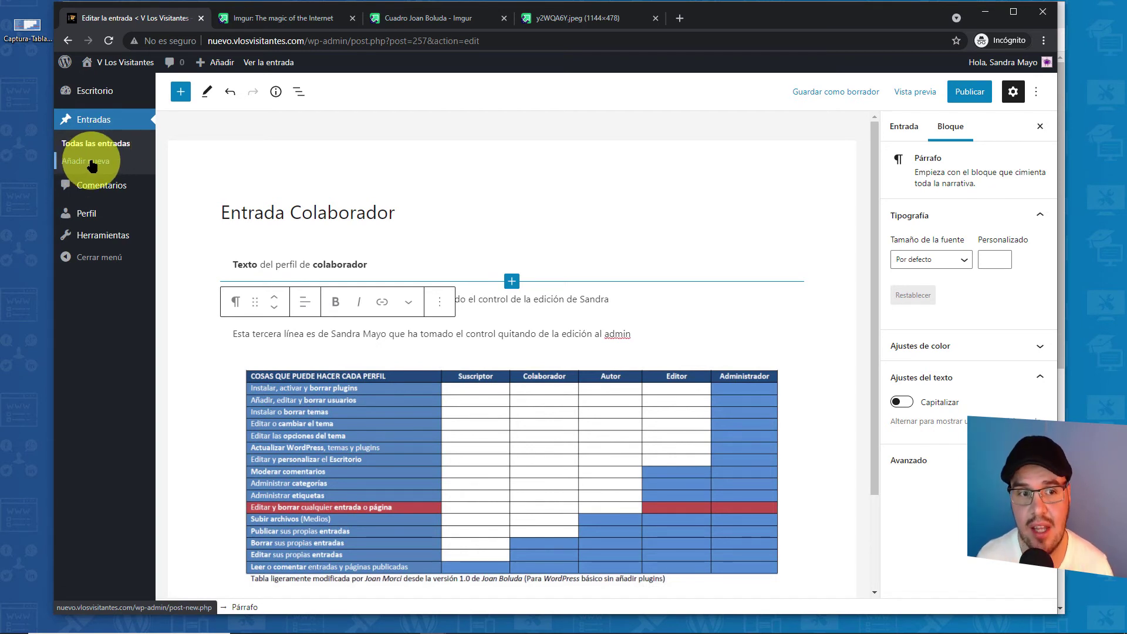
- List all posts and compare the Publicados (15), Borradores (4) and Todo (19) filters
click(94, 144)
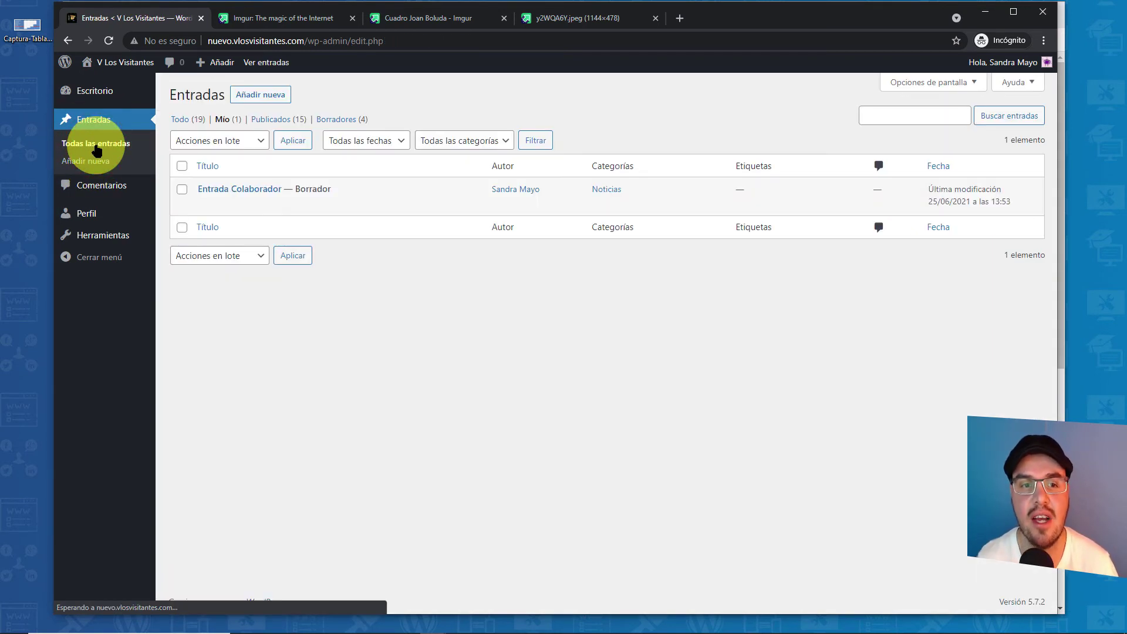
mouse_move(246, 196)
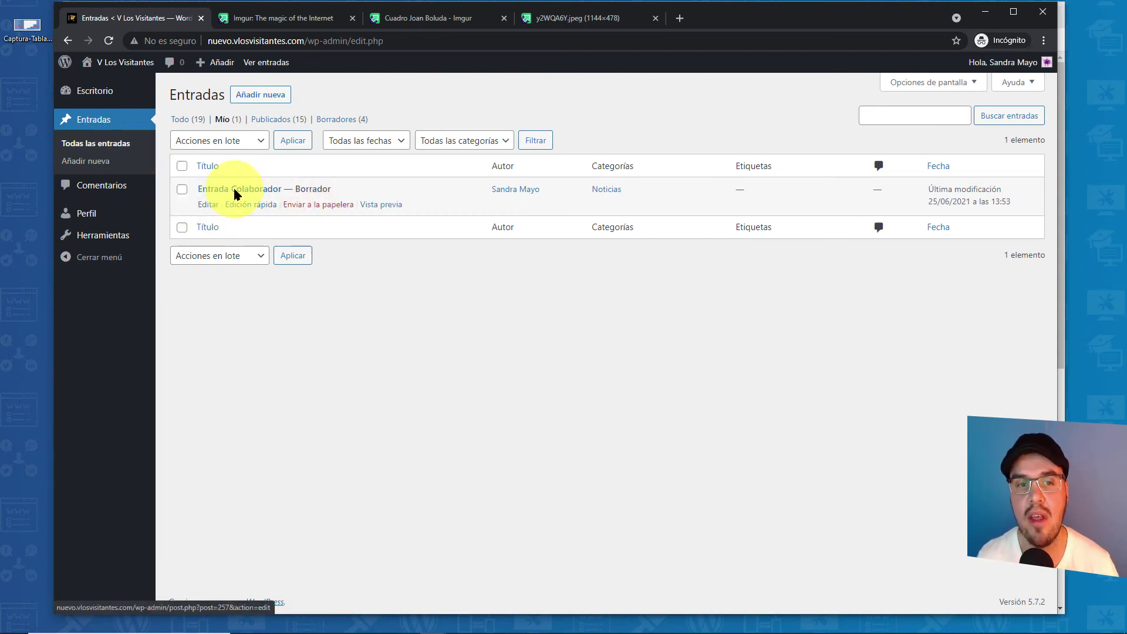
click(262, 125)
click(181, 120)
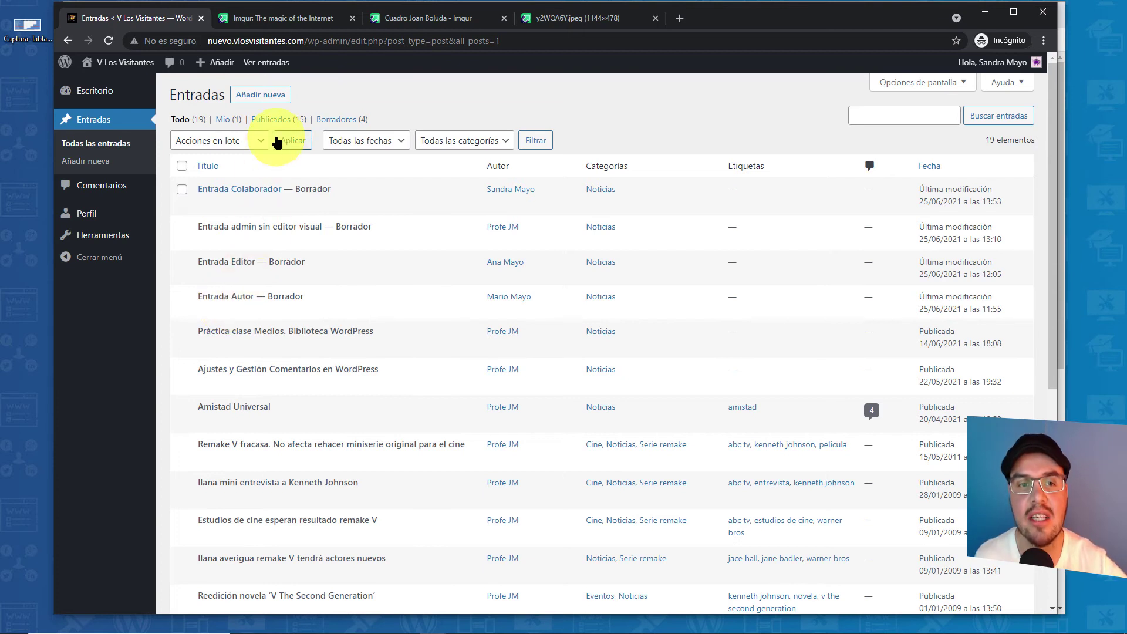
click(337, 121)
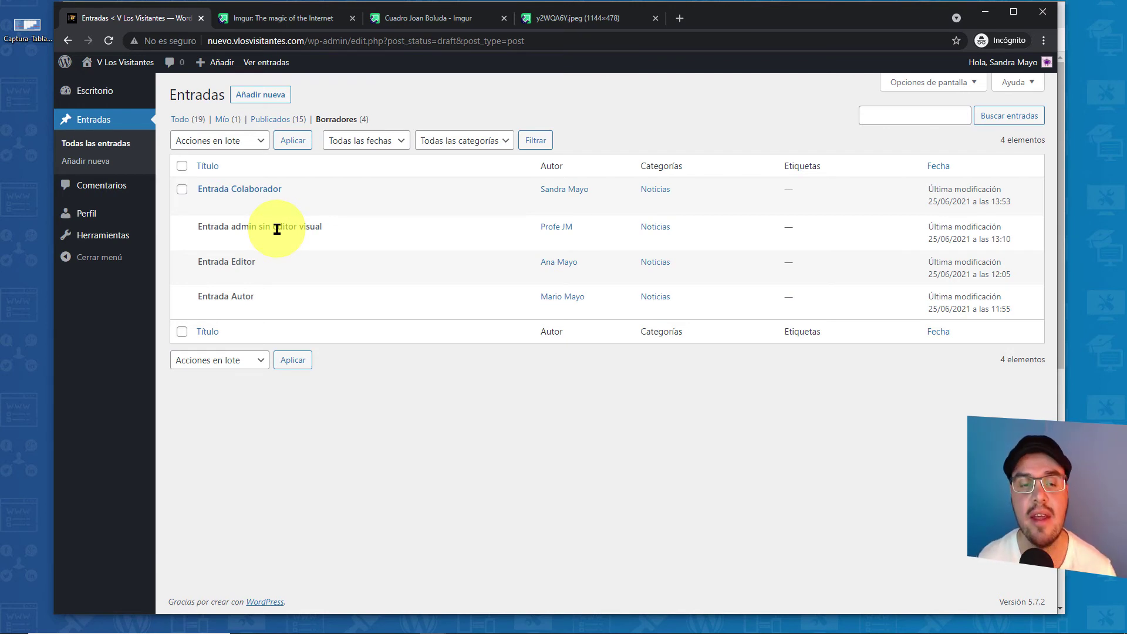
click(180, 119)
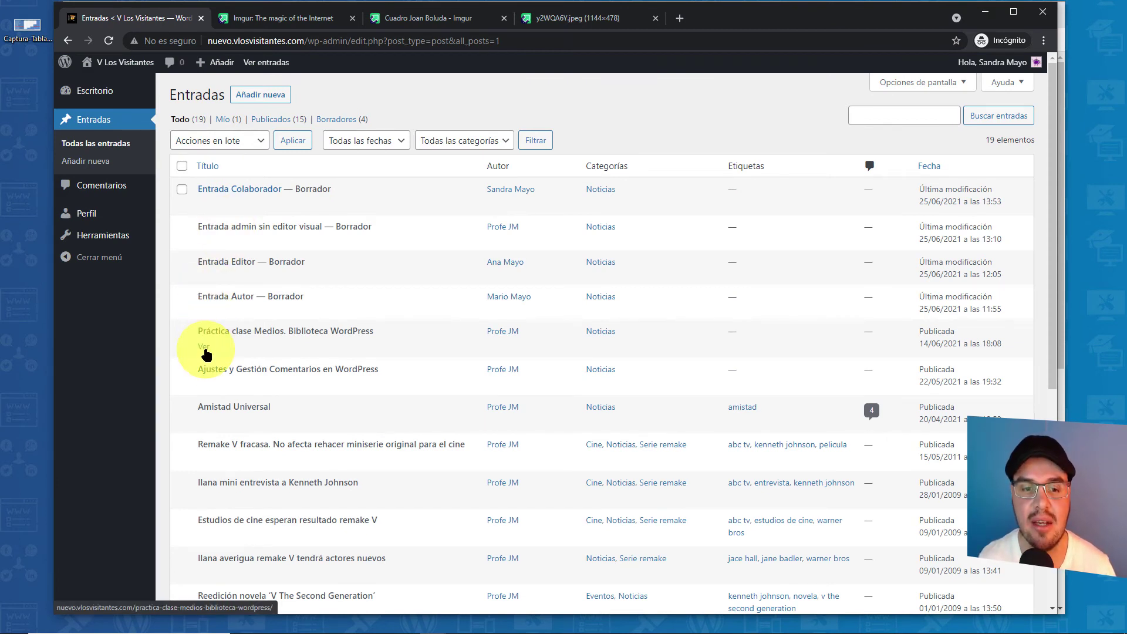
- View the published post Práctica clase Medios. Biblioteca WordPress on the site
click(206, 349)
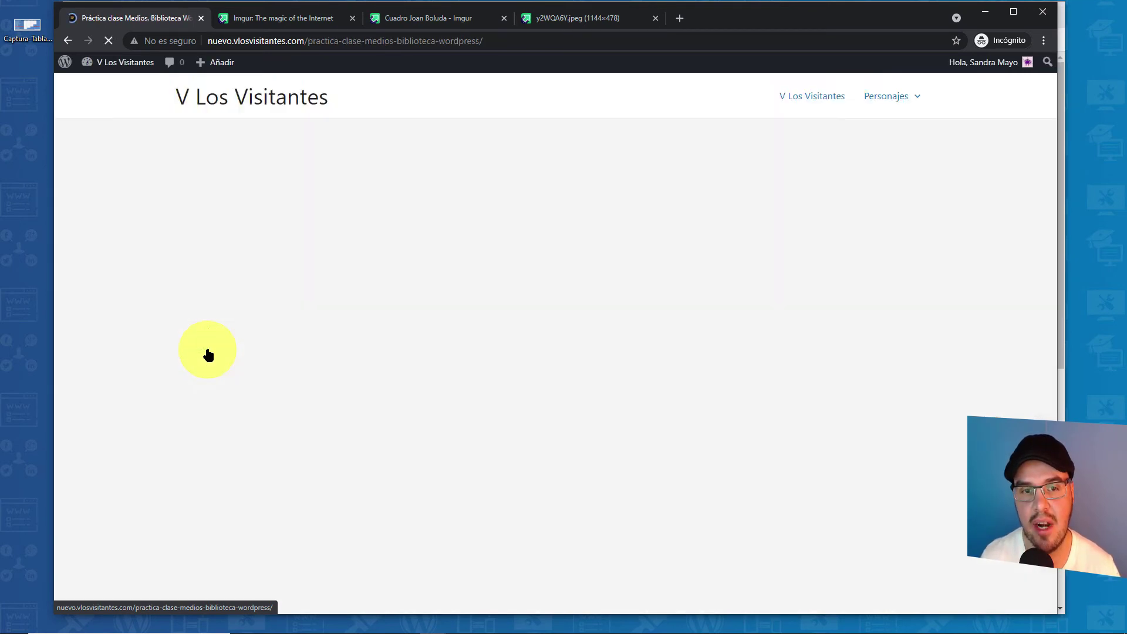
scroll(393, 335, down, 15)
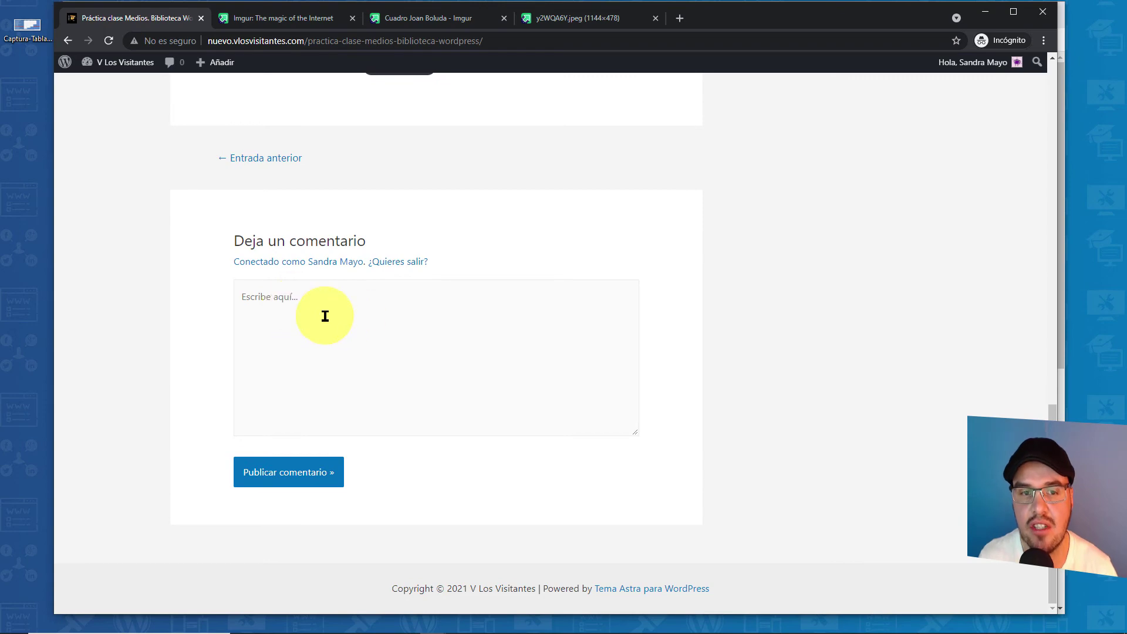
scroll(337, 364, up, 4)
scroll(291, 369, up, 10)
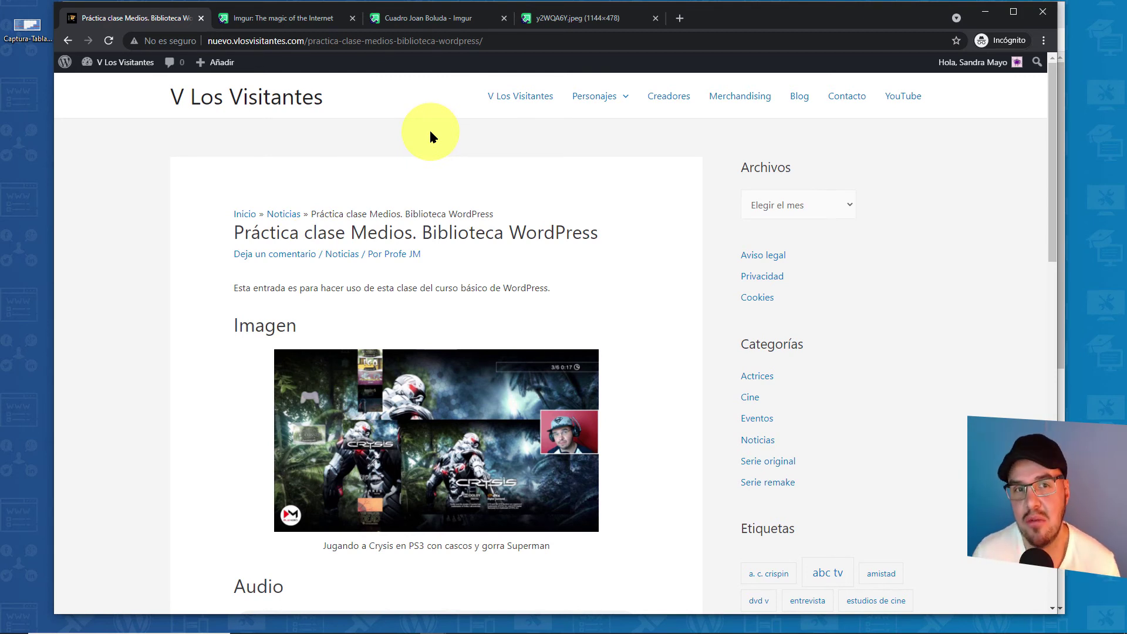
- Close the Imgur and image tabs and go to the Escritorio dashboard
click(352, 19)
click(352, 18)
click(352, 18)
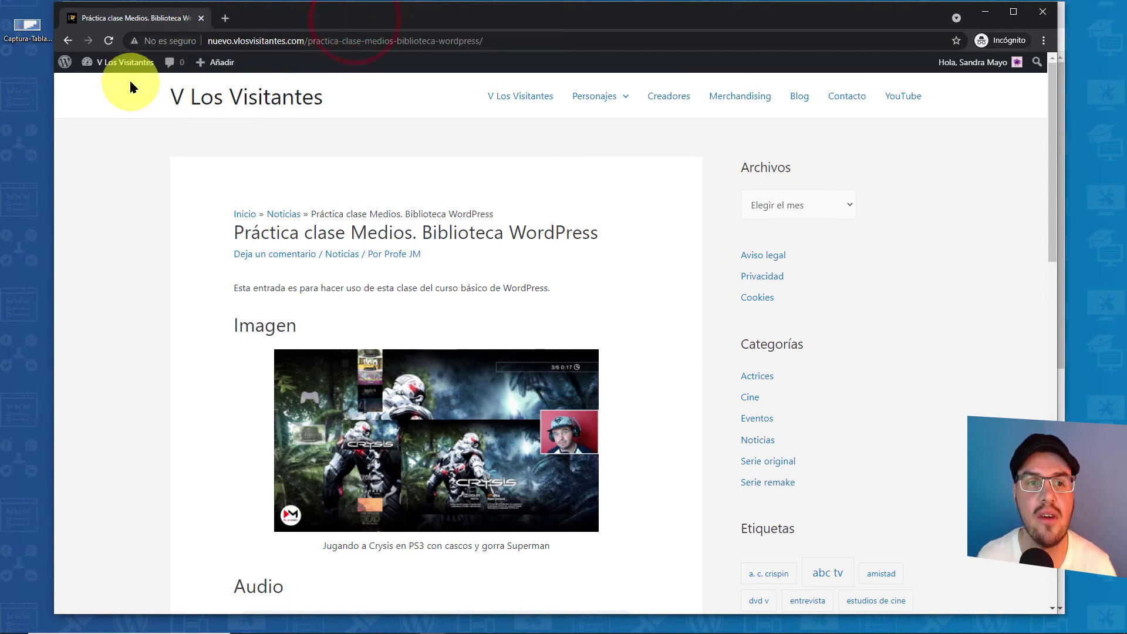
mouse_move(94, 63)
click(96, 87)
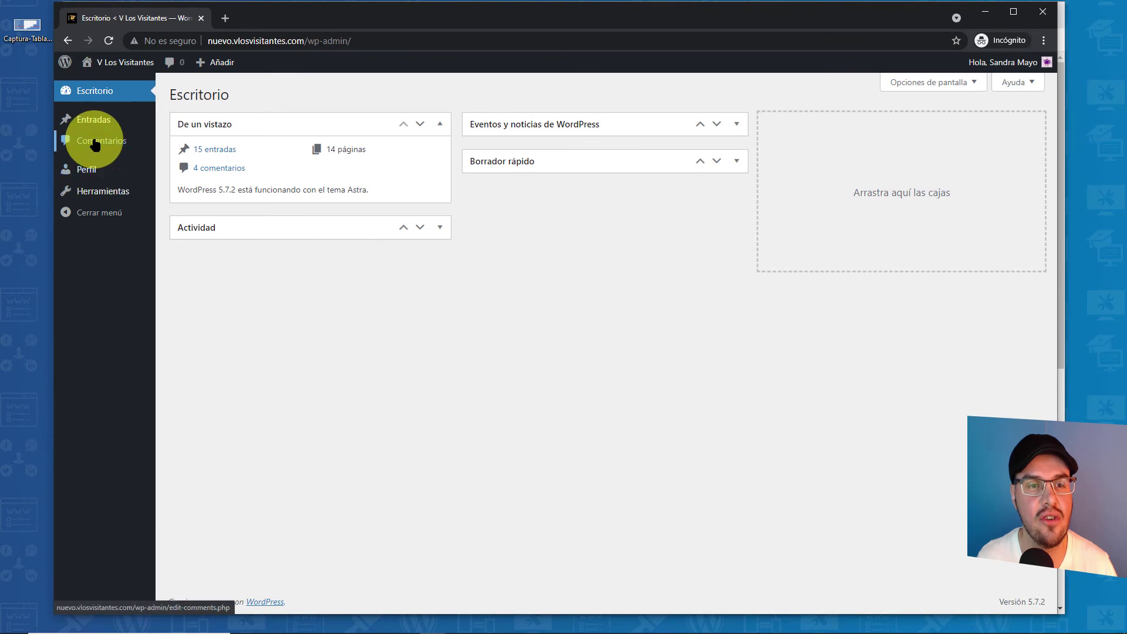
- In Comentarios, select all comments, try the Rechazar bulk action, then deselect them
click(113, 146)
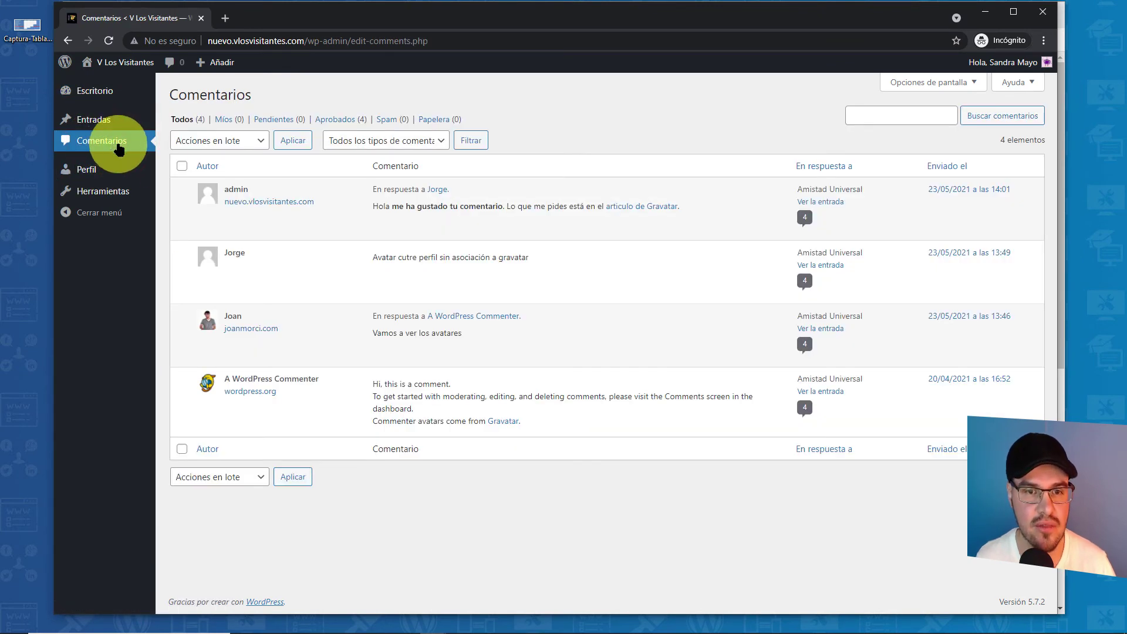
click(182, 166)
click(239, 142)
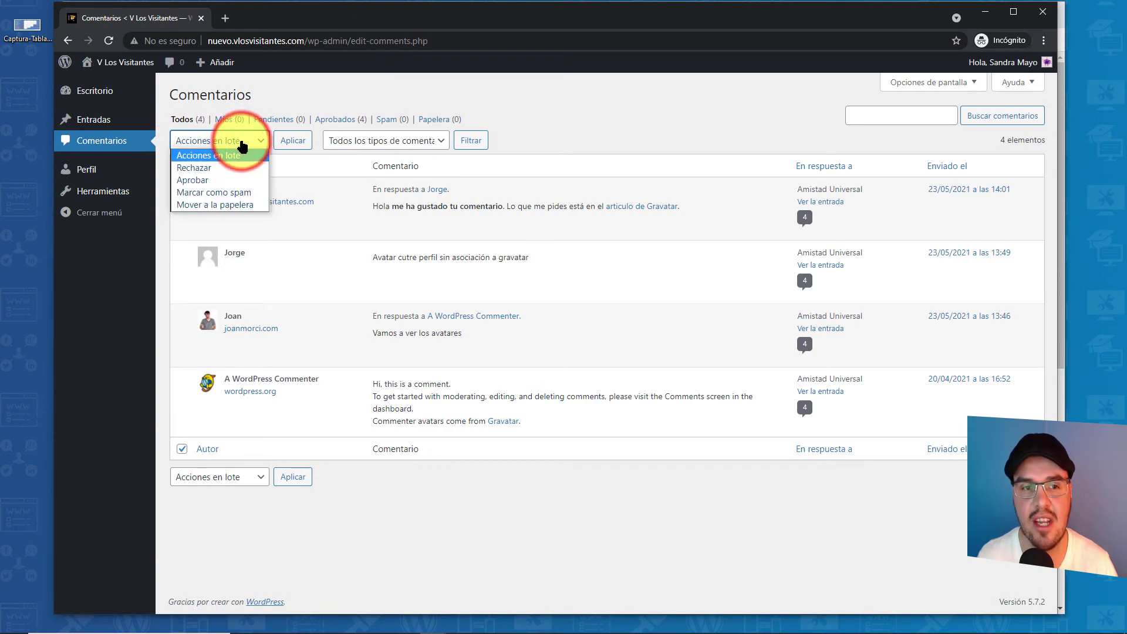
click(204, 170)
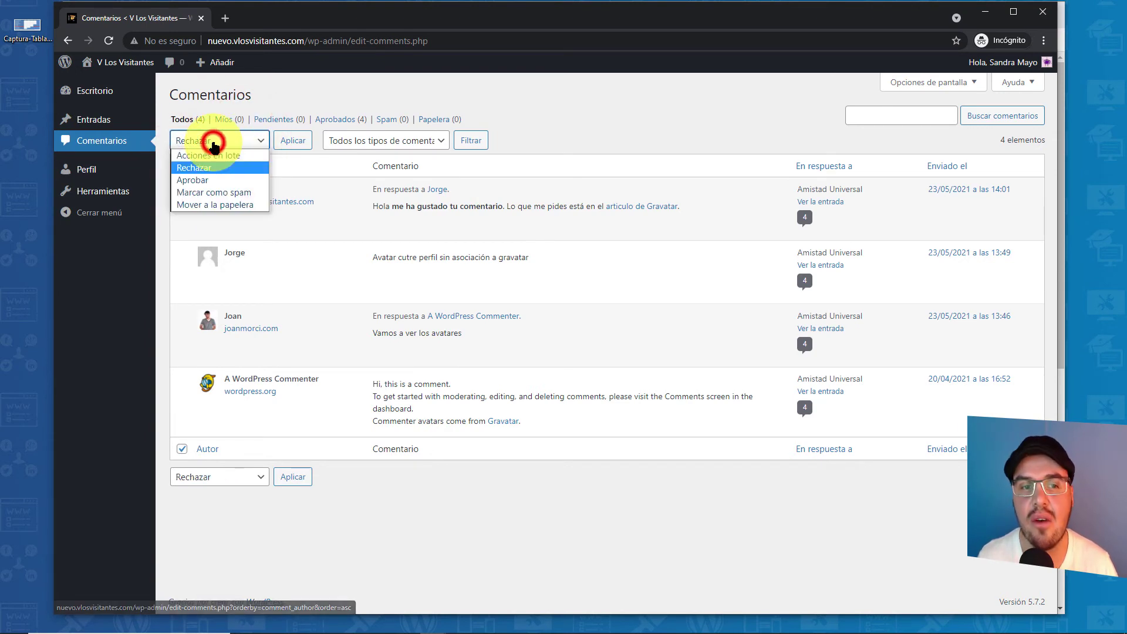
click(182, 167)
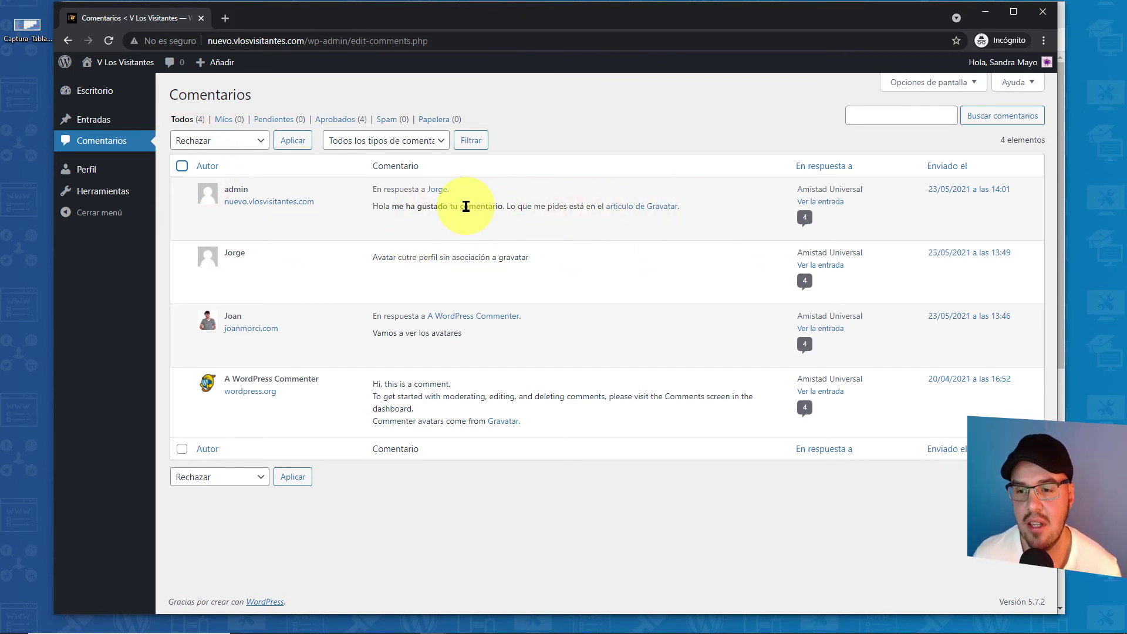
- Visit the Perfil and Herramientas pages, then the contributor's Entradas list
click(77, 171)
scroll(661, 349, down, 10)
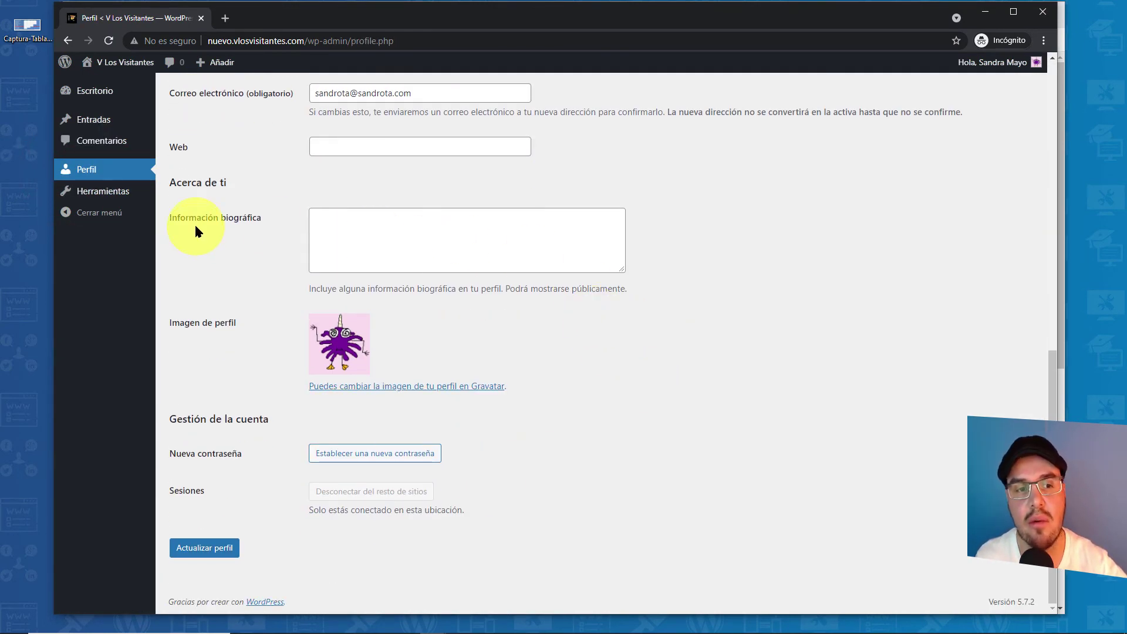
click(132, 196)
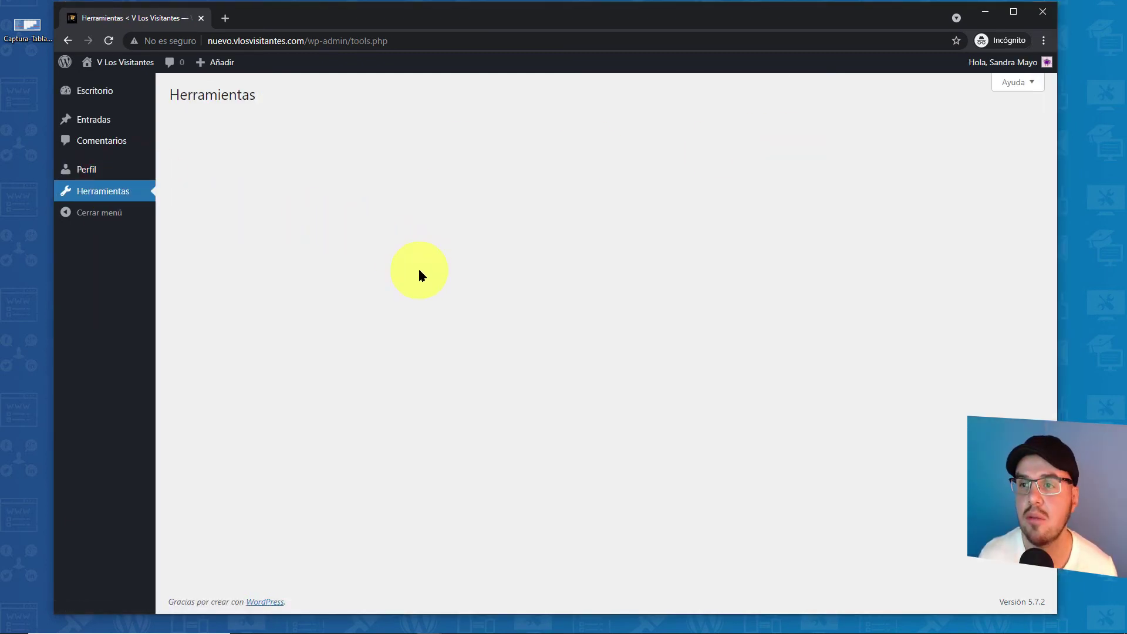
click(97, 121)
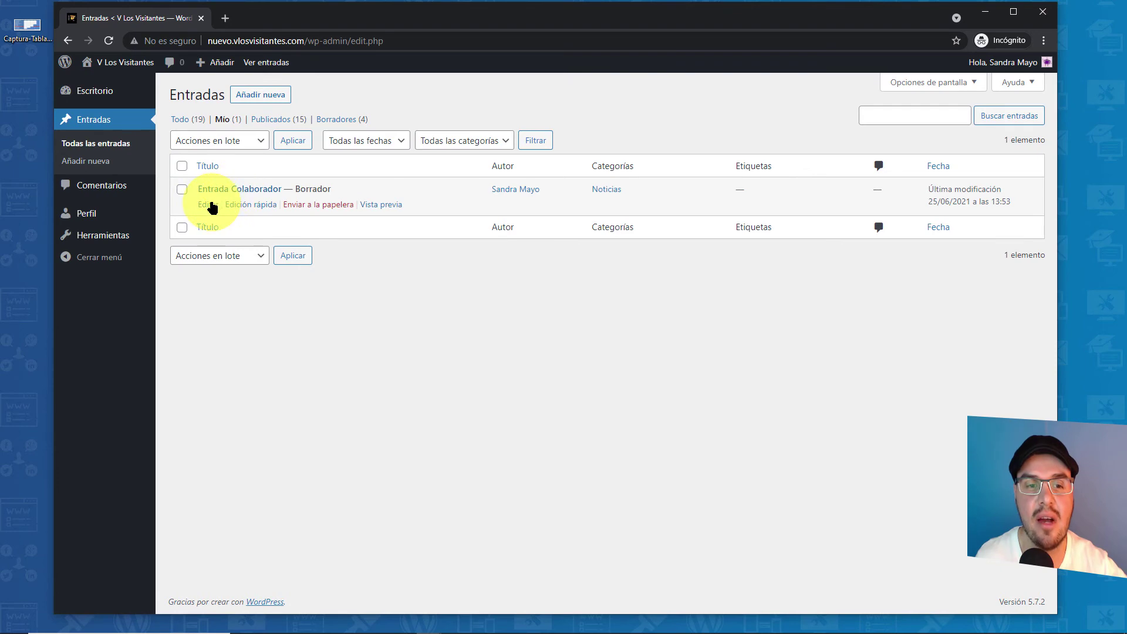
- Open the Entrada Colaborador draft and submit it with Enviar para revisión
click(211, 205)
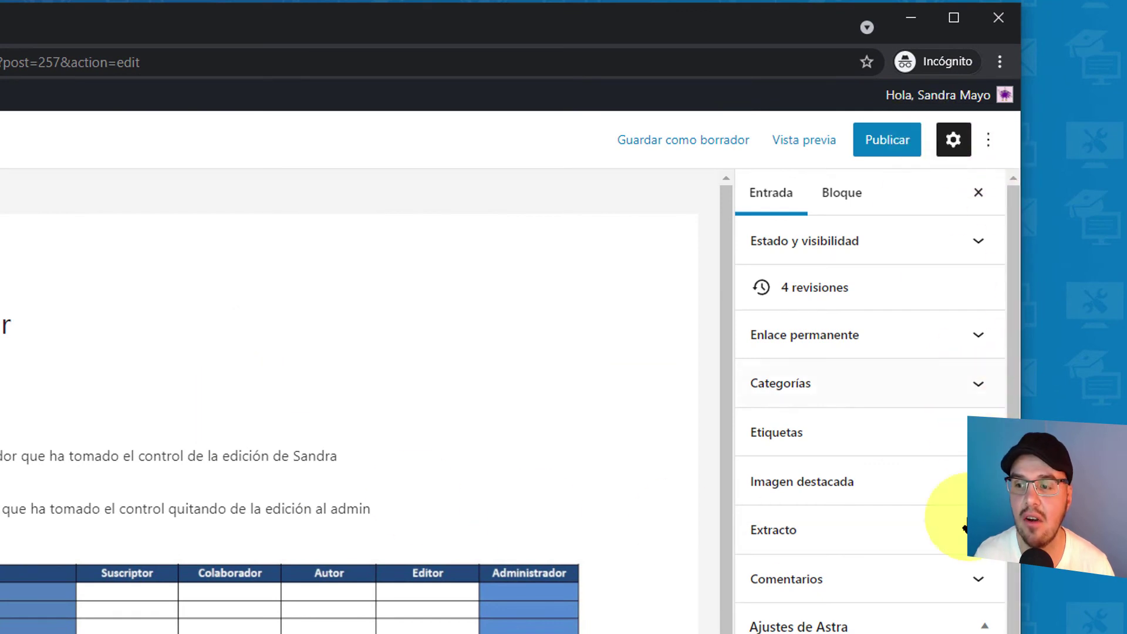
click(985, 623)
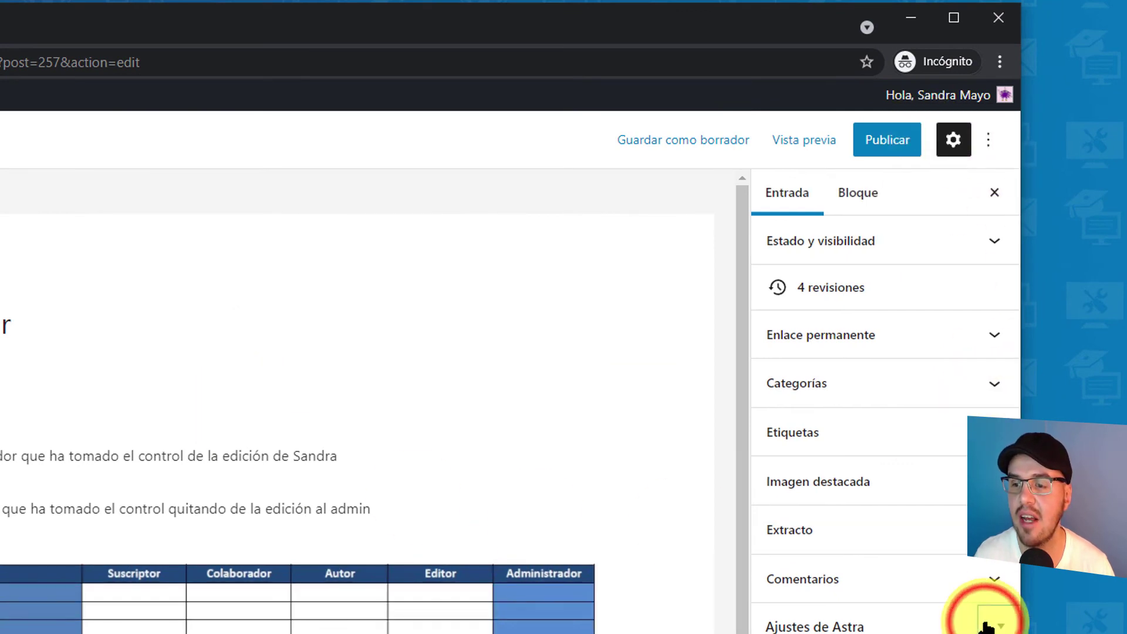
click(880, 151)
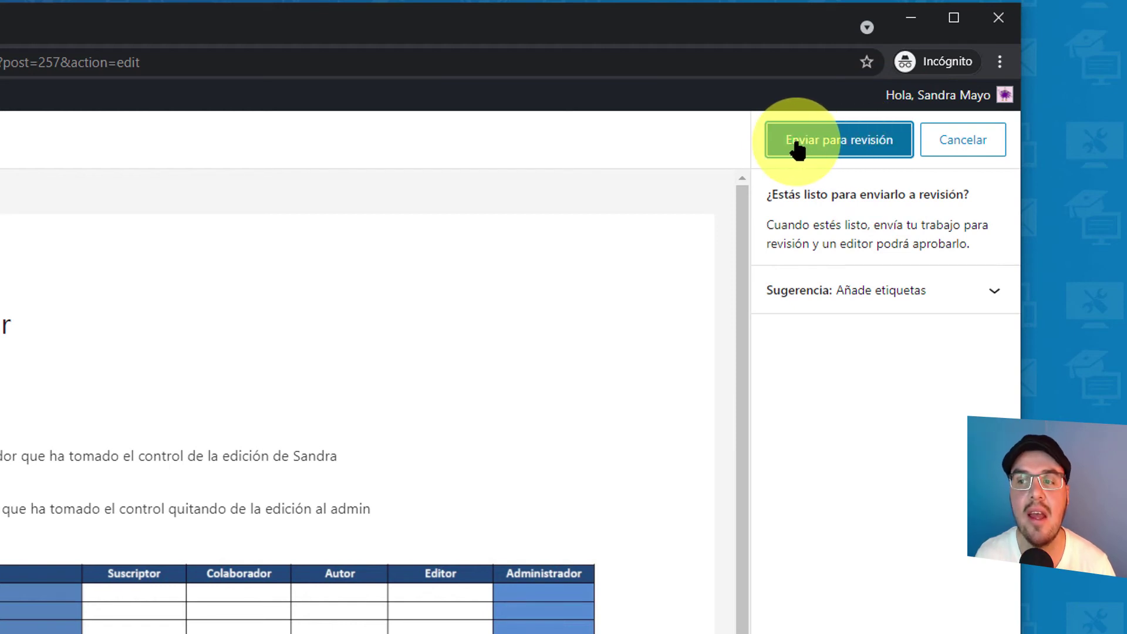
click(828, 150)
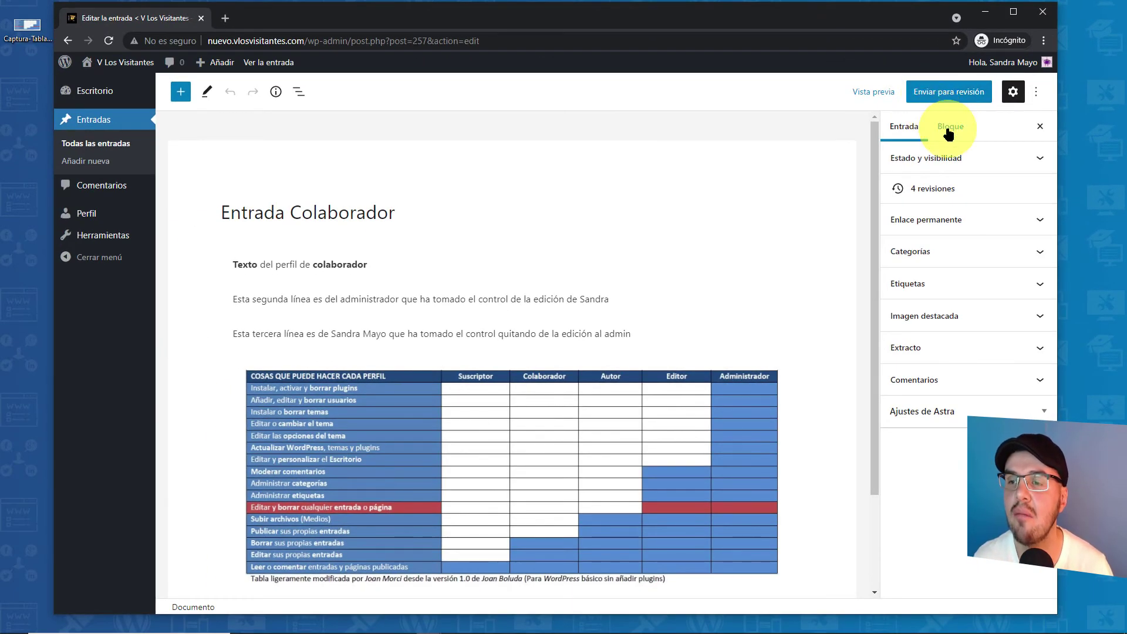
click(945, 127)
click(924, 129)
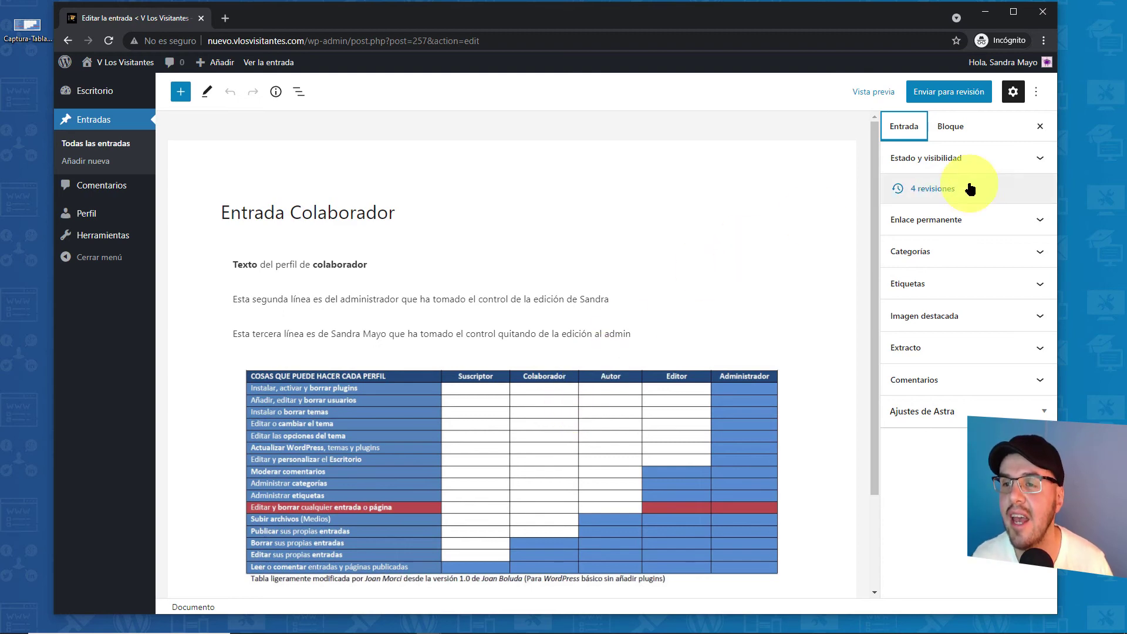
click(950, 228)
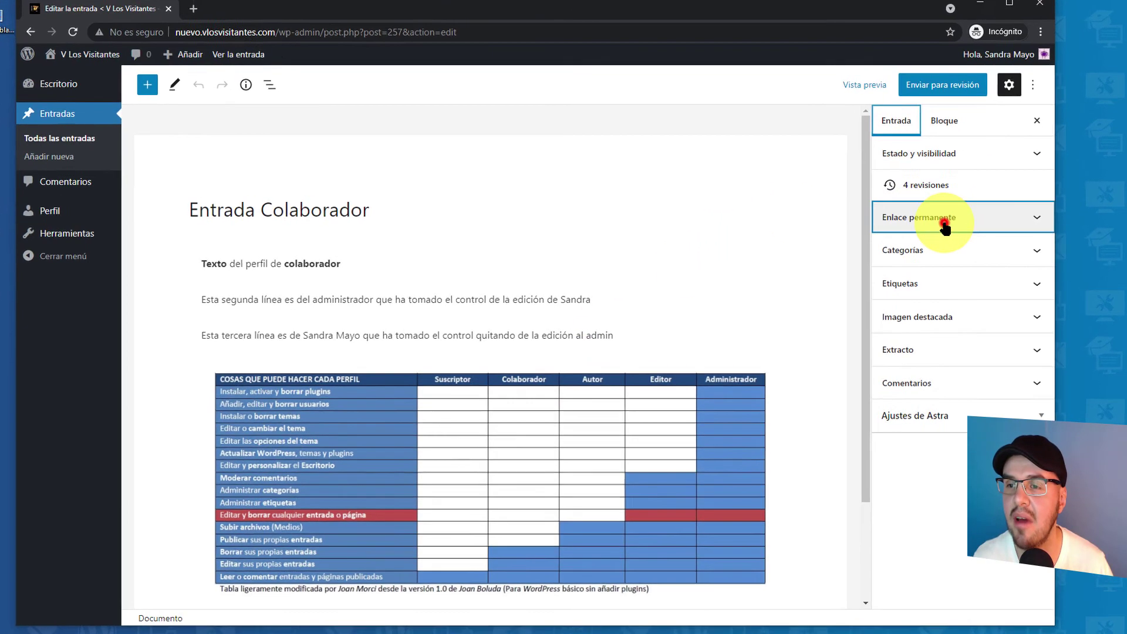
click(977, 220)
click(948, 250)
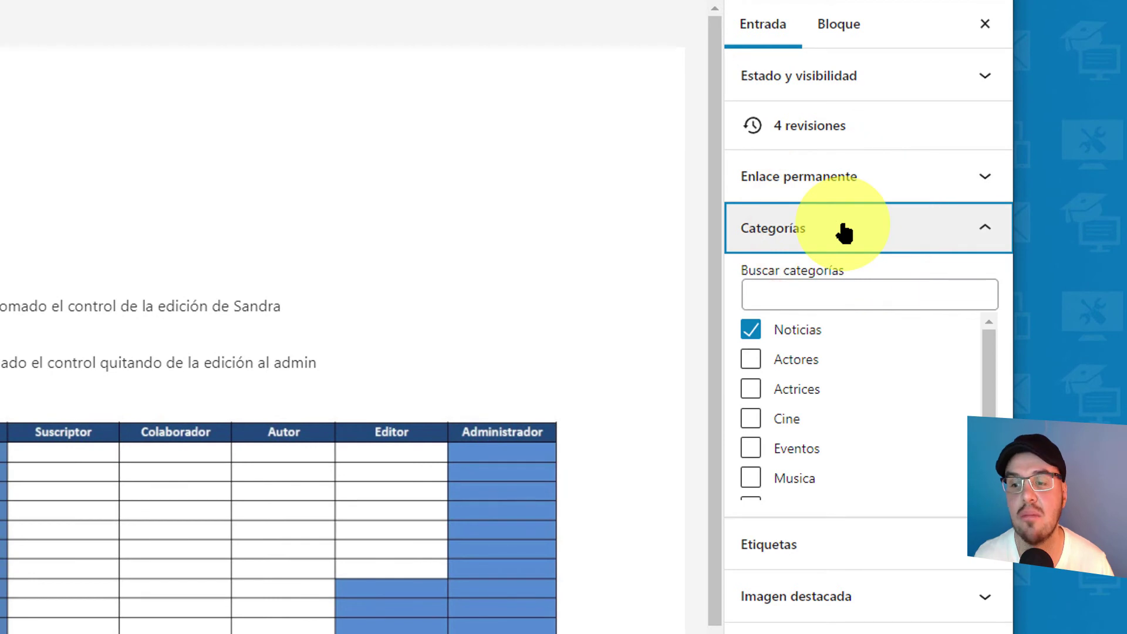
click(842, 232)
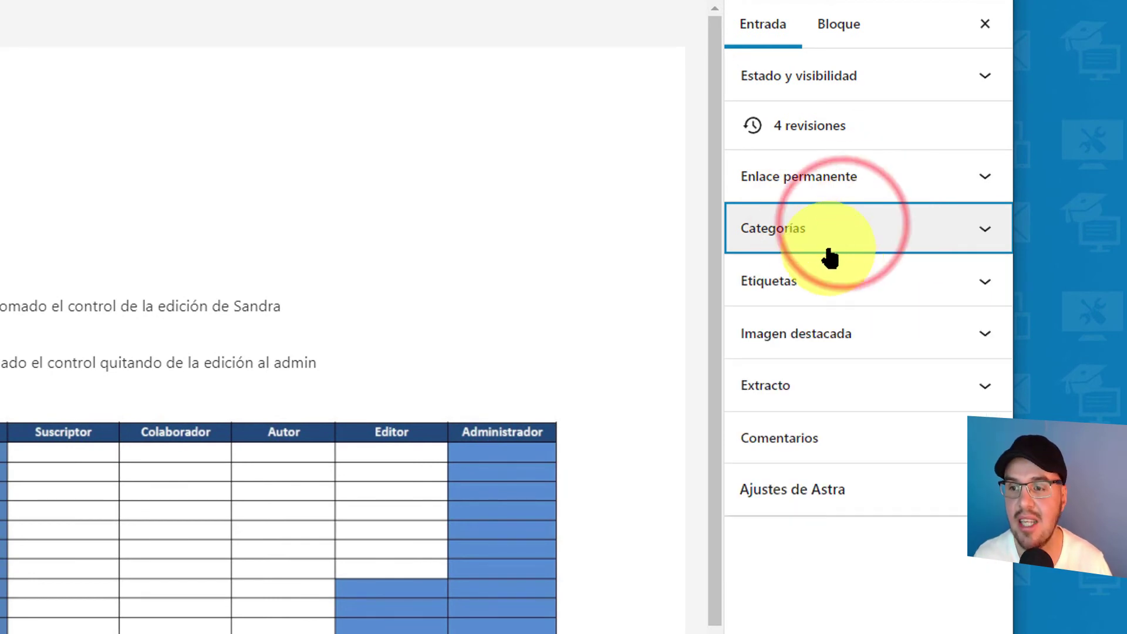
click(819, 282)
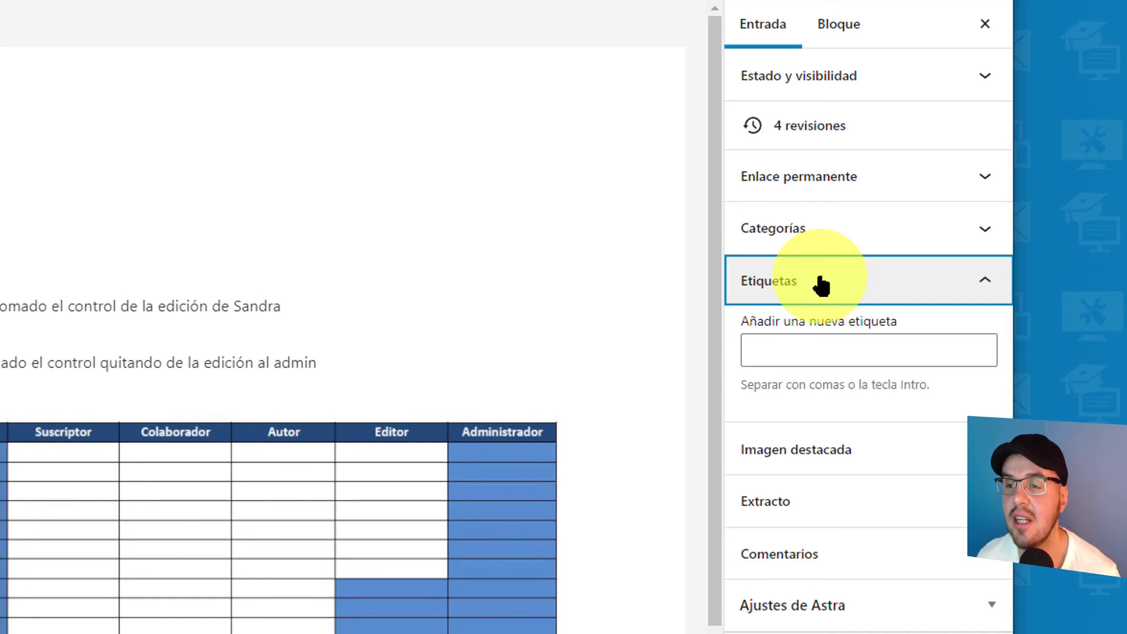
click(820, 283)
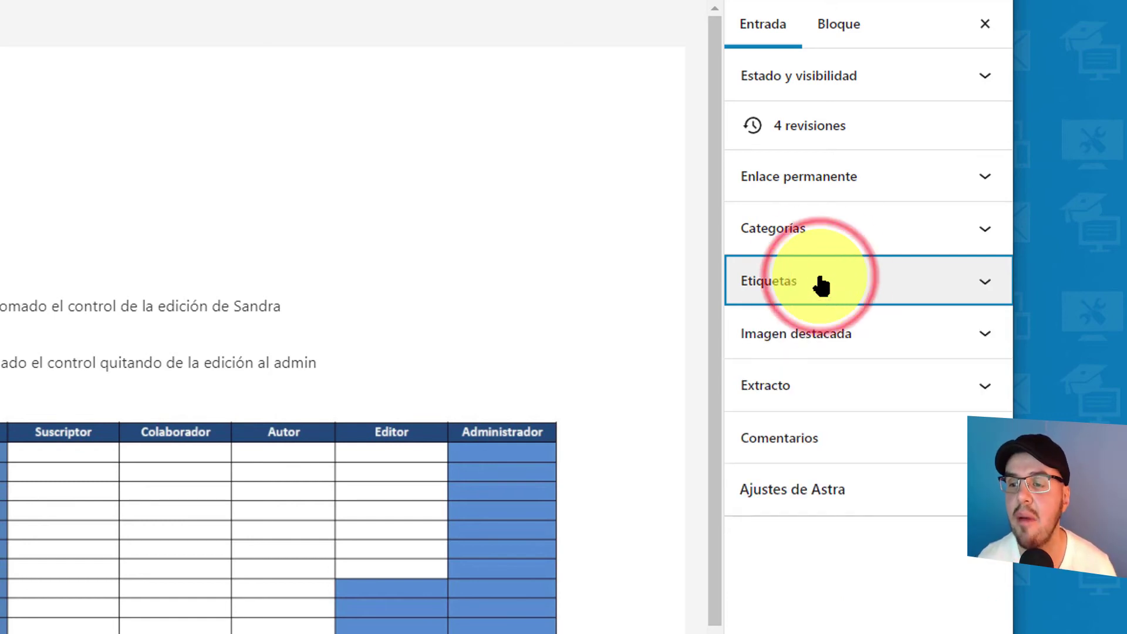
click(829, 335)
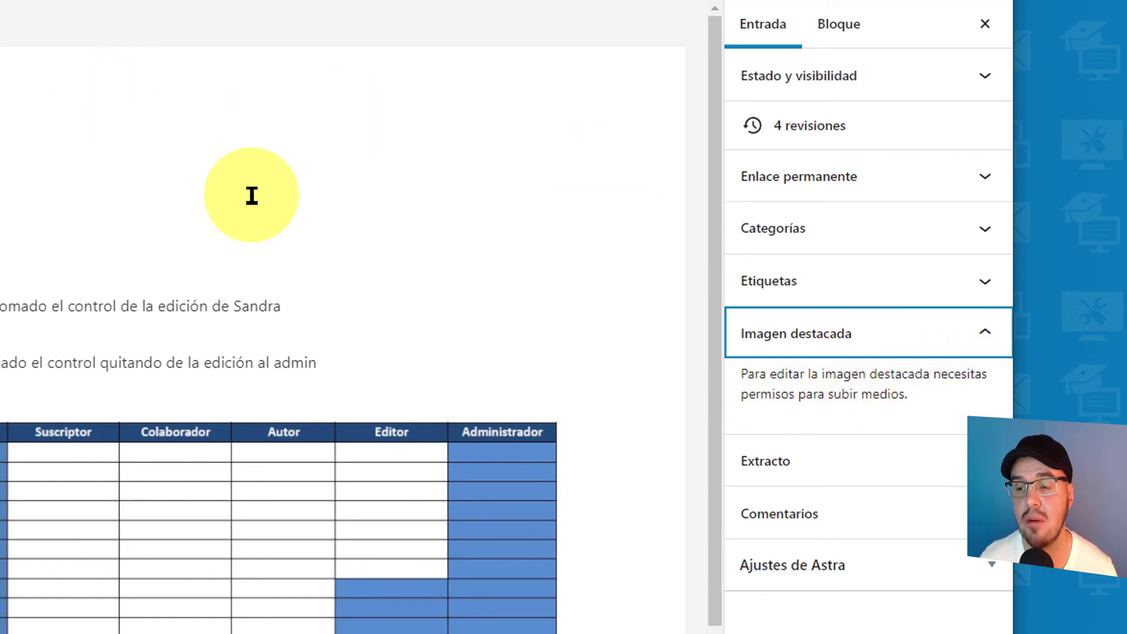
click(795, 323)
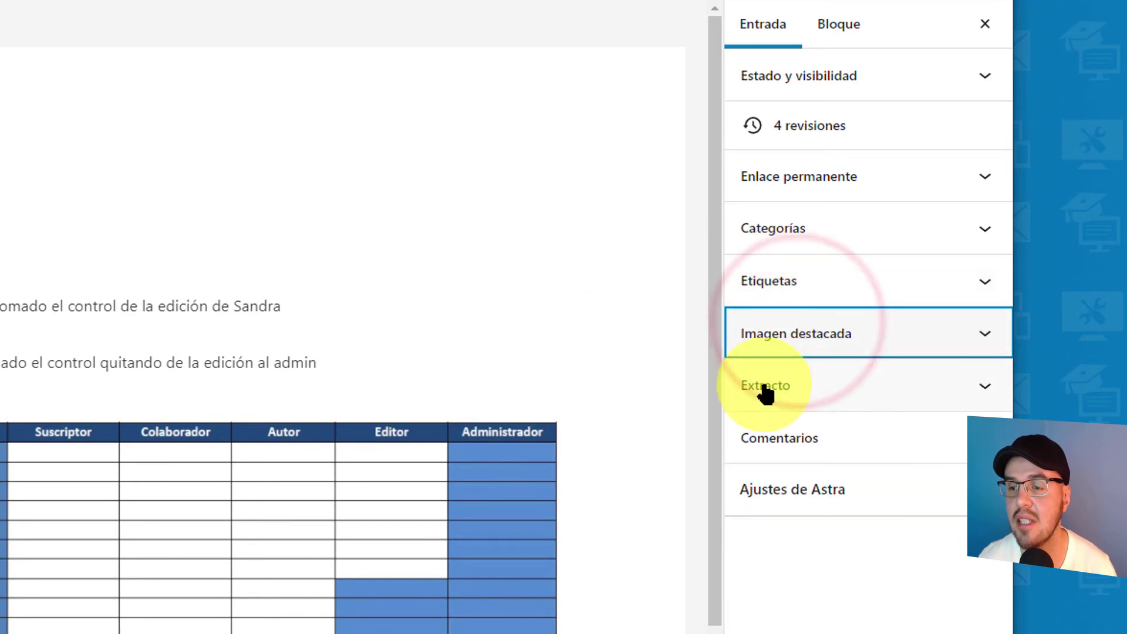
click(764, 386)
click(765, 392)
click(787, 449)
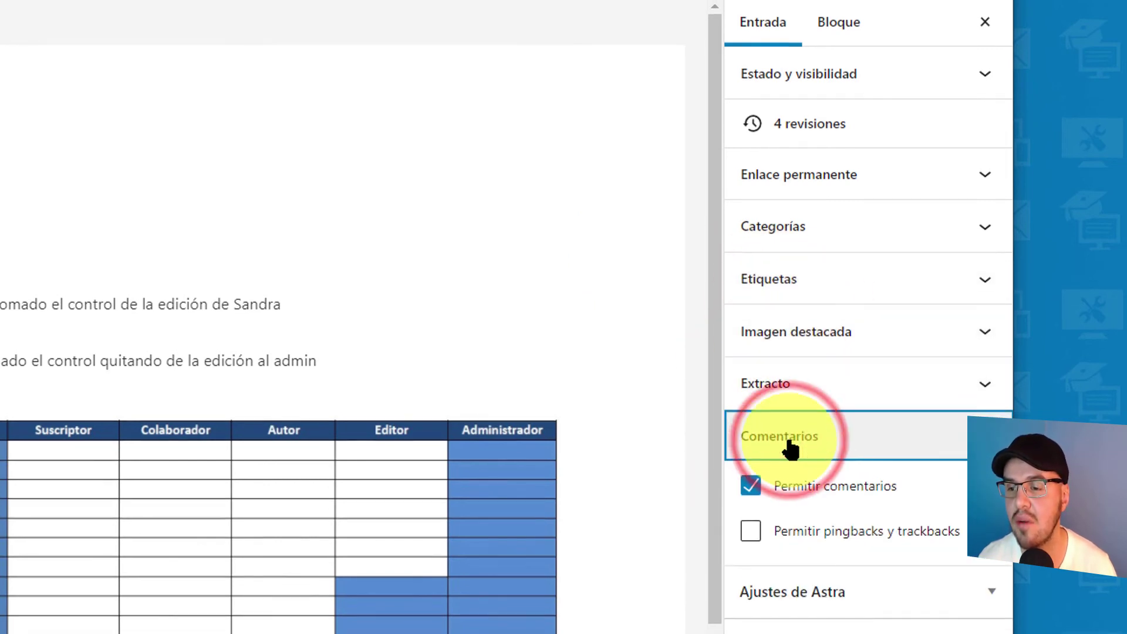
click(789, 444)
click(991, 366)
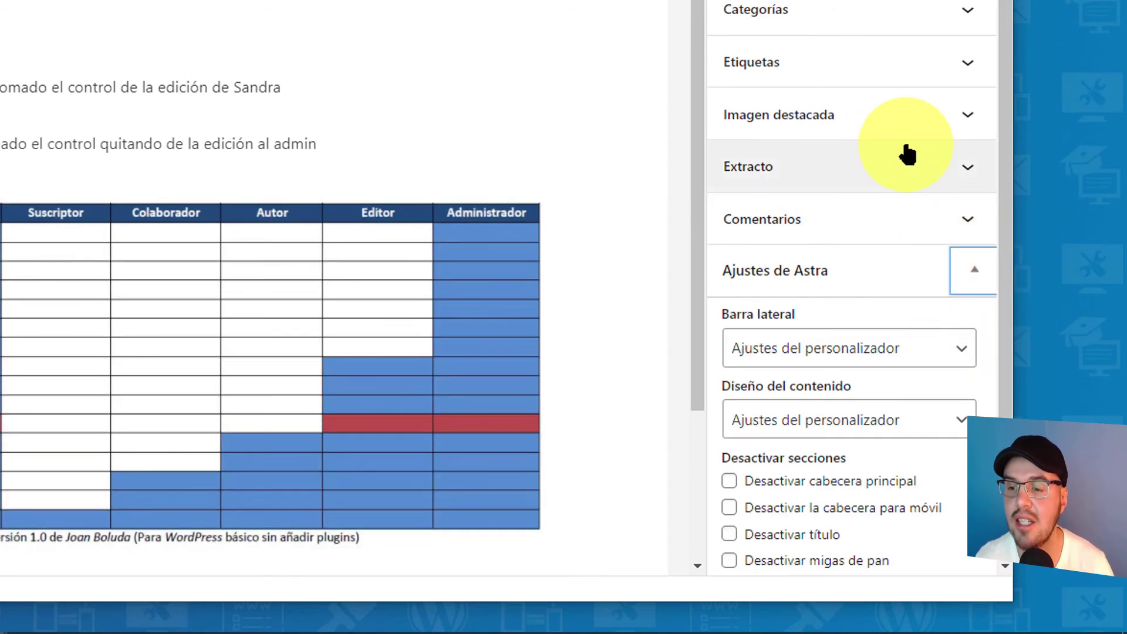
scroll(897, 154, down, 2)
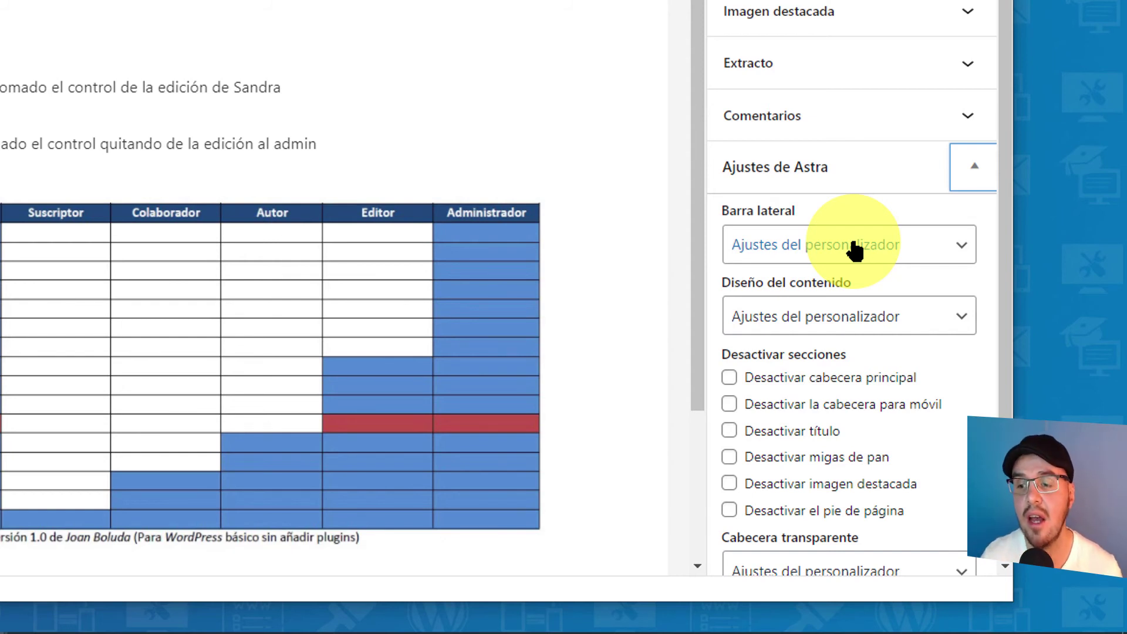
click(969, 176)
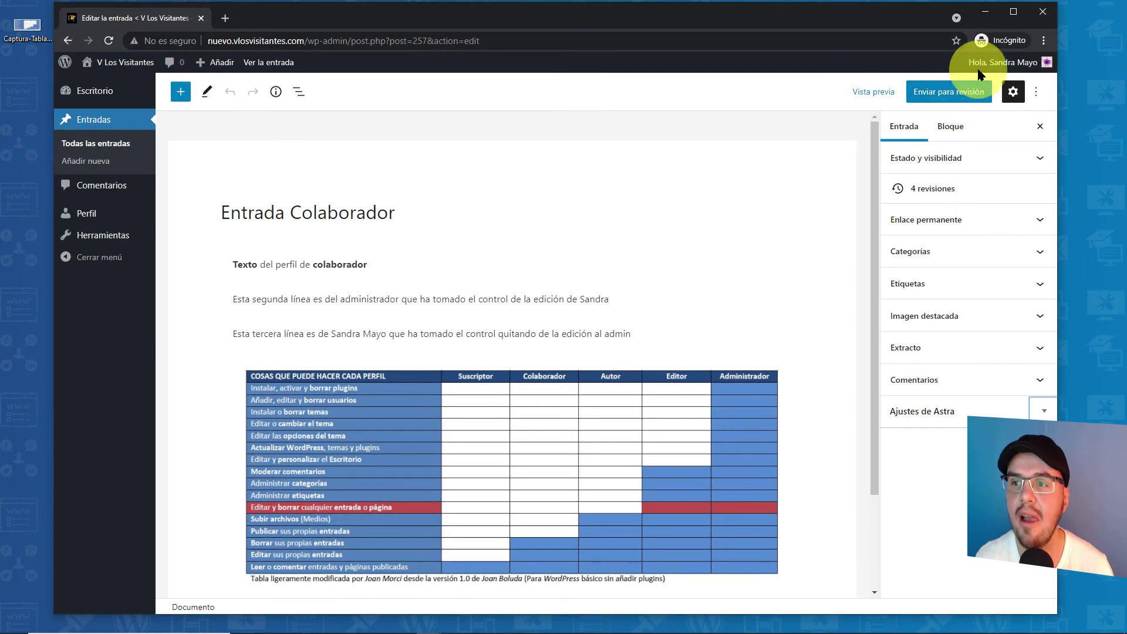
- Log out, then sign in as the other user with their username and pasted password
mouse_move(997, 64)
click(962, 139)
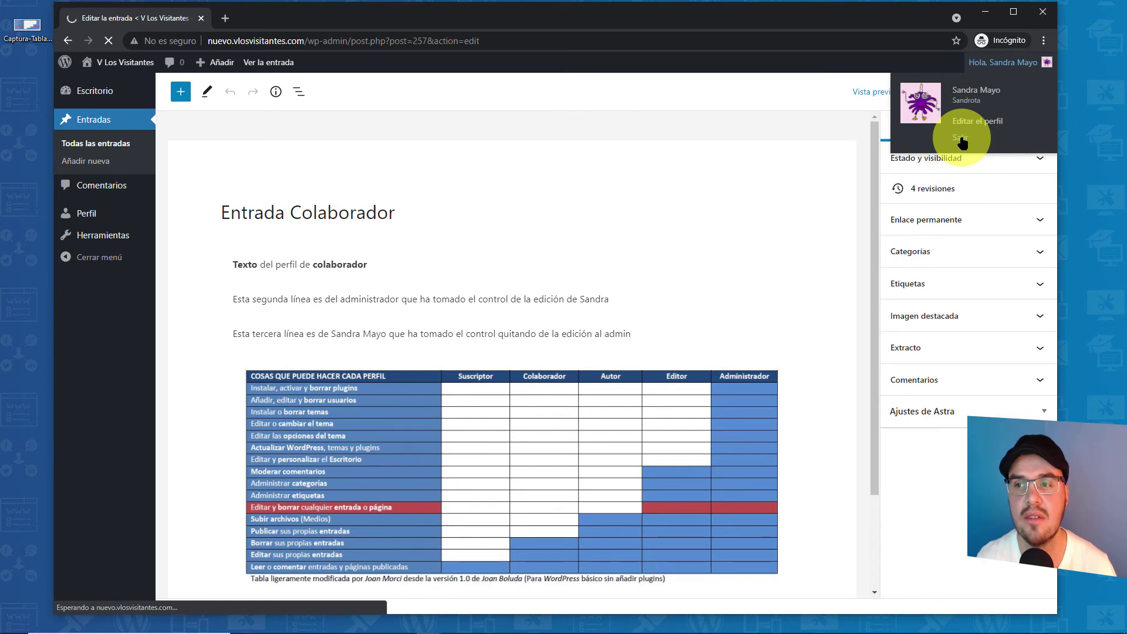
text(Mariote)
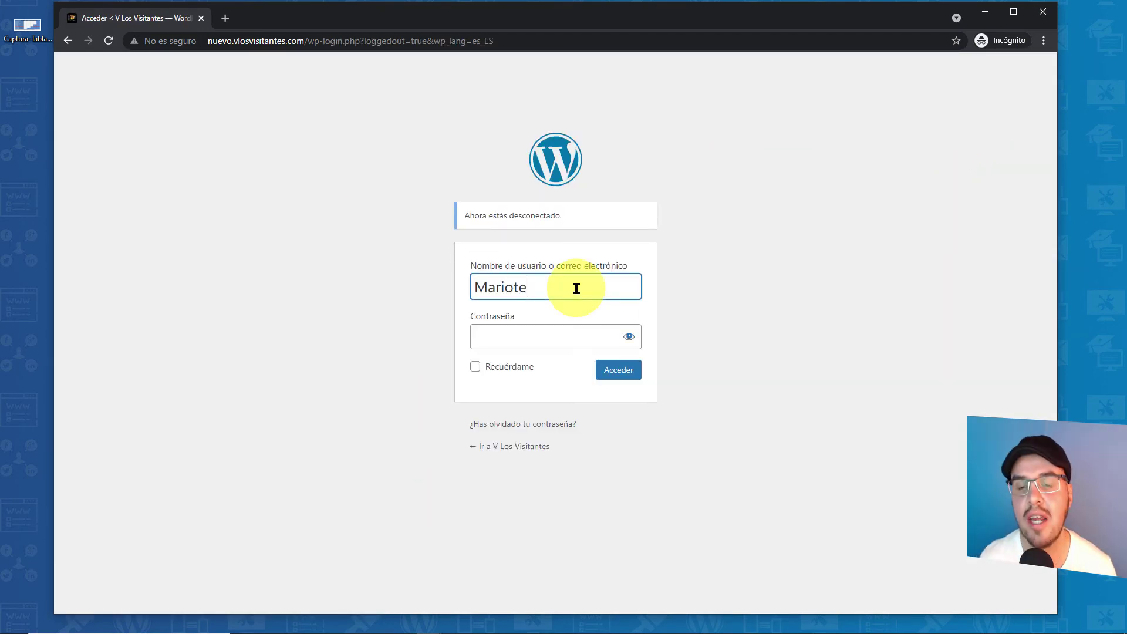
click(552, 335)
key(ctrl+v)
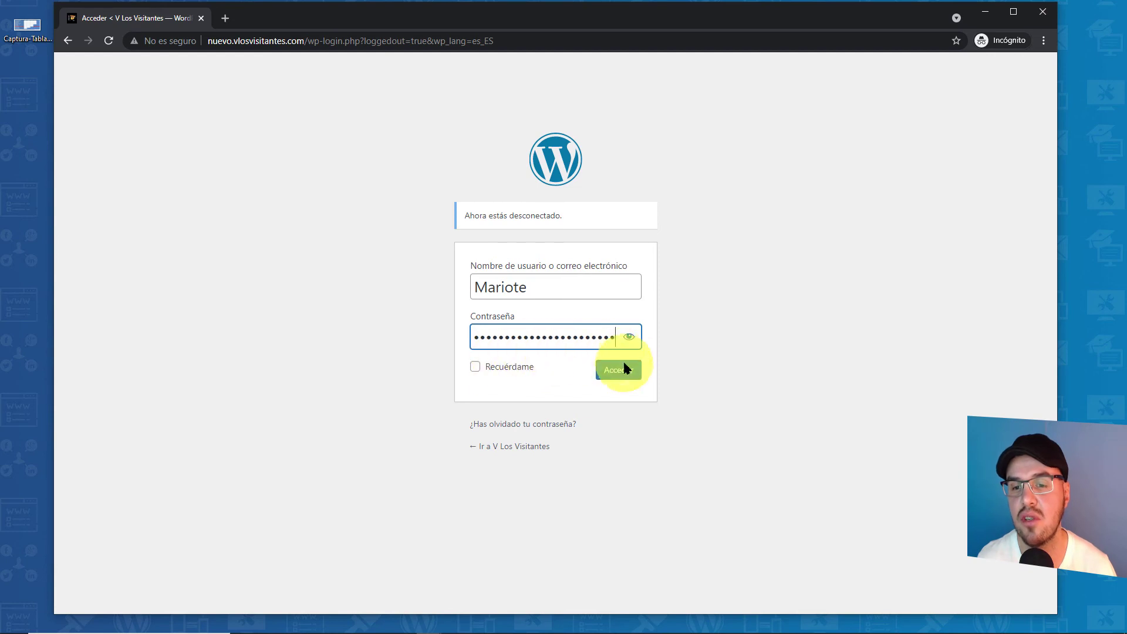
click(619, 375)
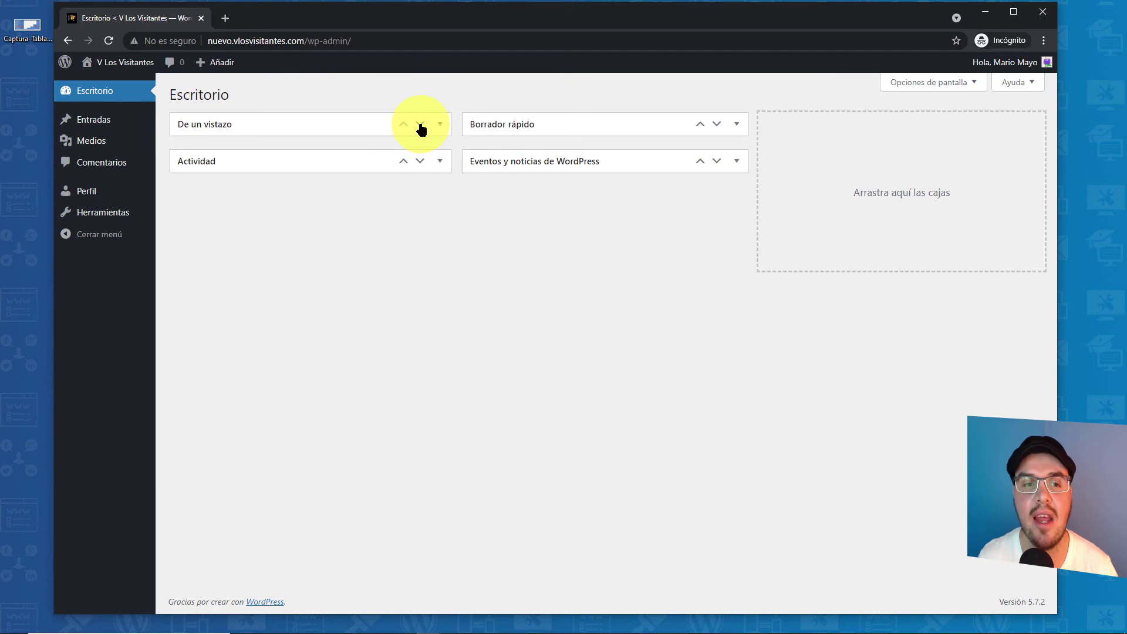
- Expand the De un vistazo box and open Todas las entradas
click(440, 124)
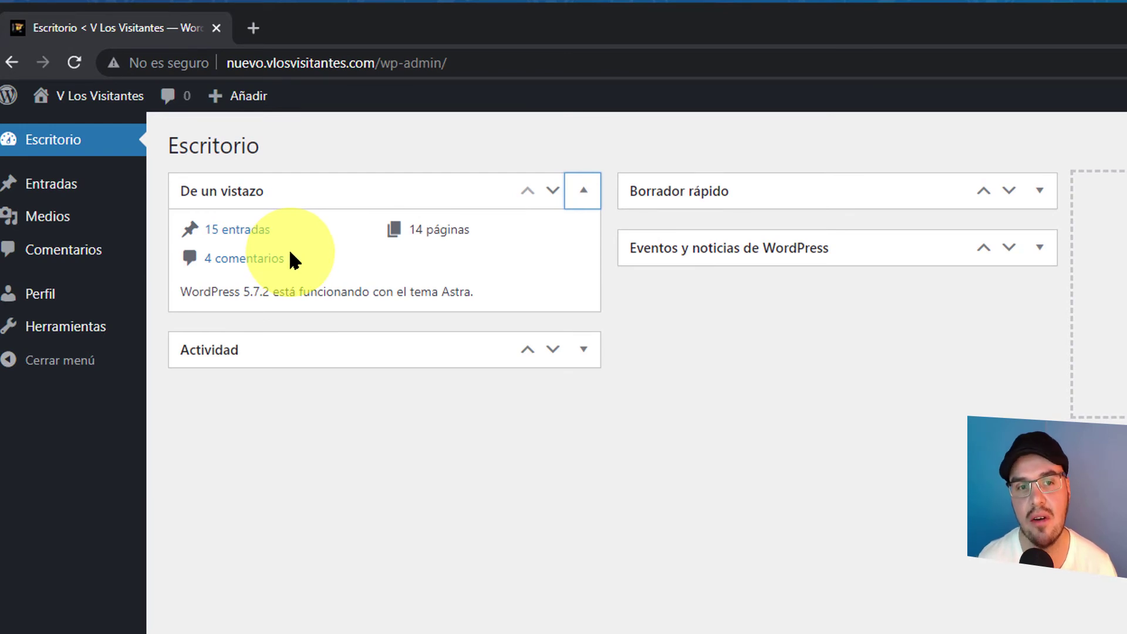
mouse_move(56, 182)
click(215, 189)
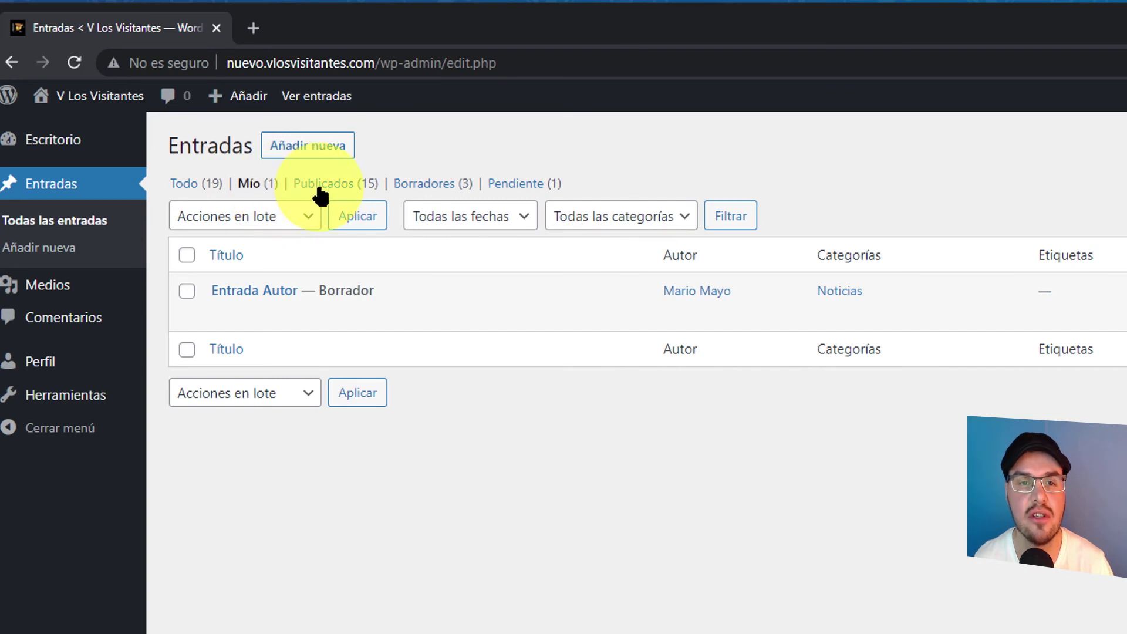
- Filter posts by Borradores, Pendiente, Publicados and Mío, then open Entrada Autor for editing
click(424, 186)
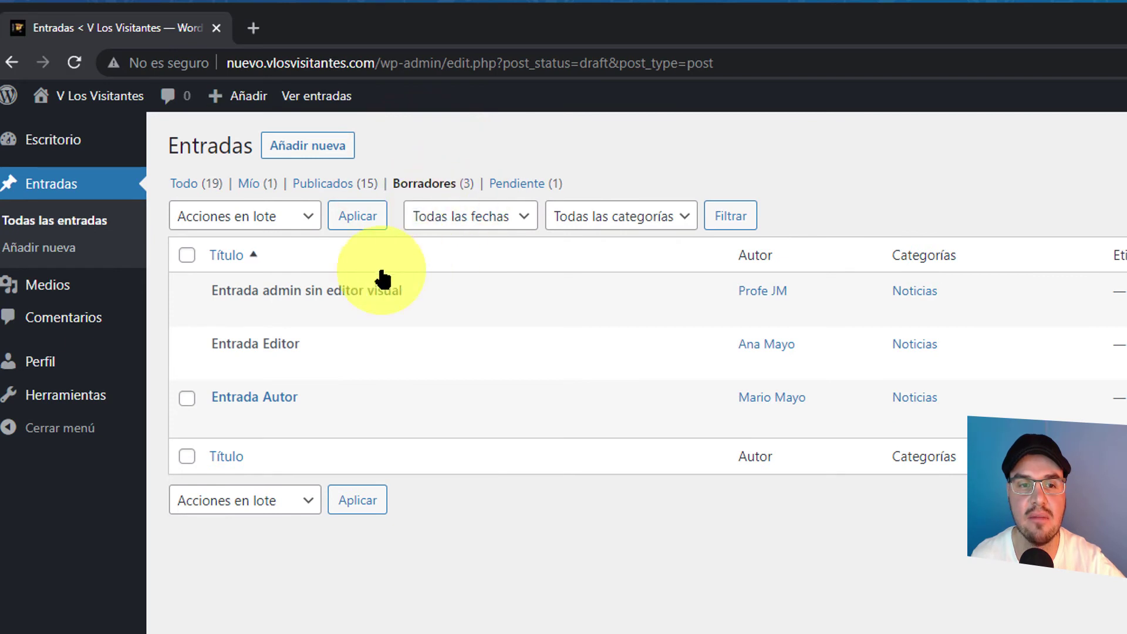
mouse_move(237, 401)
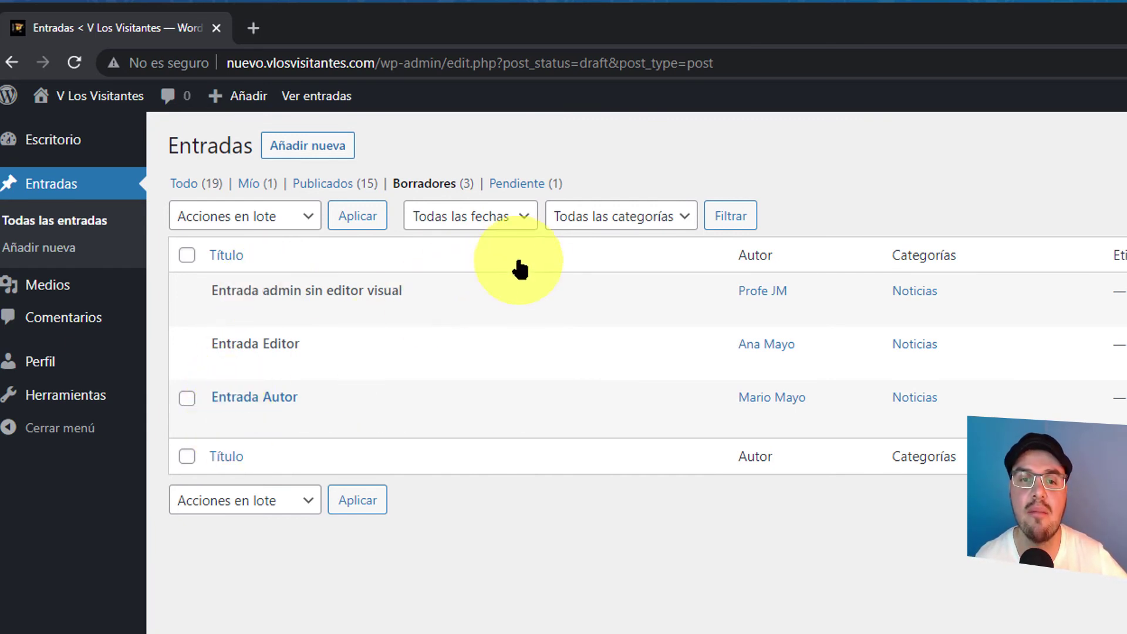
click(539, 187)
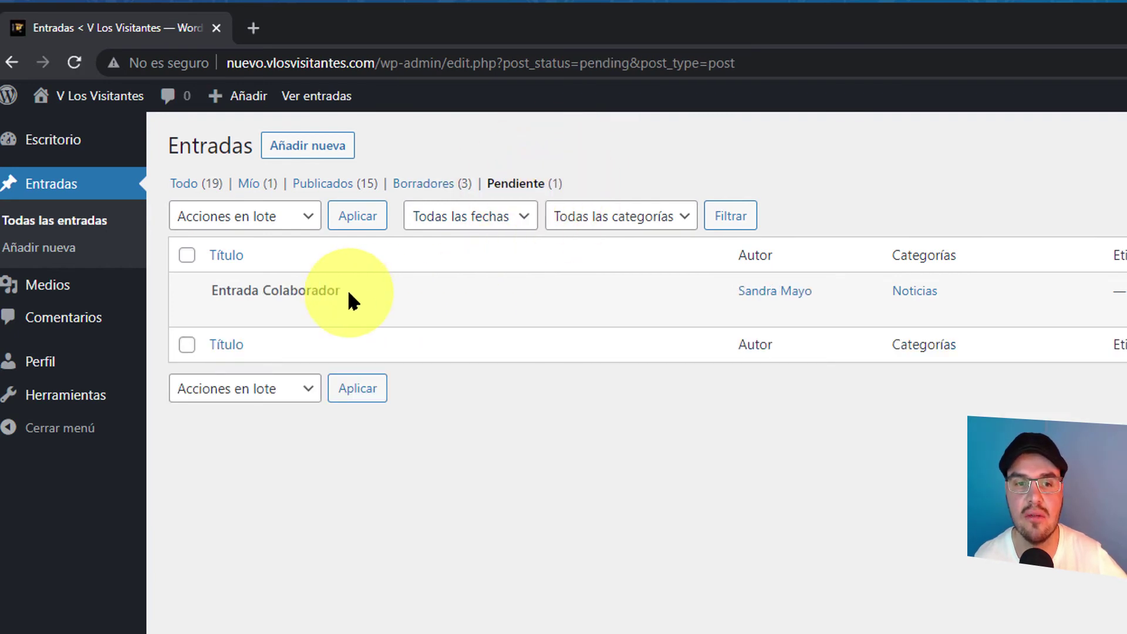
click(326, 187)
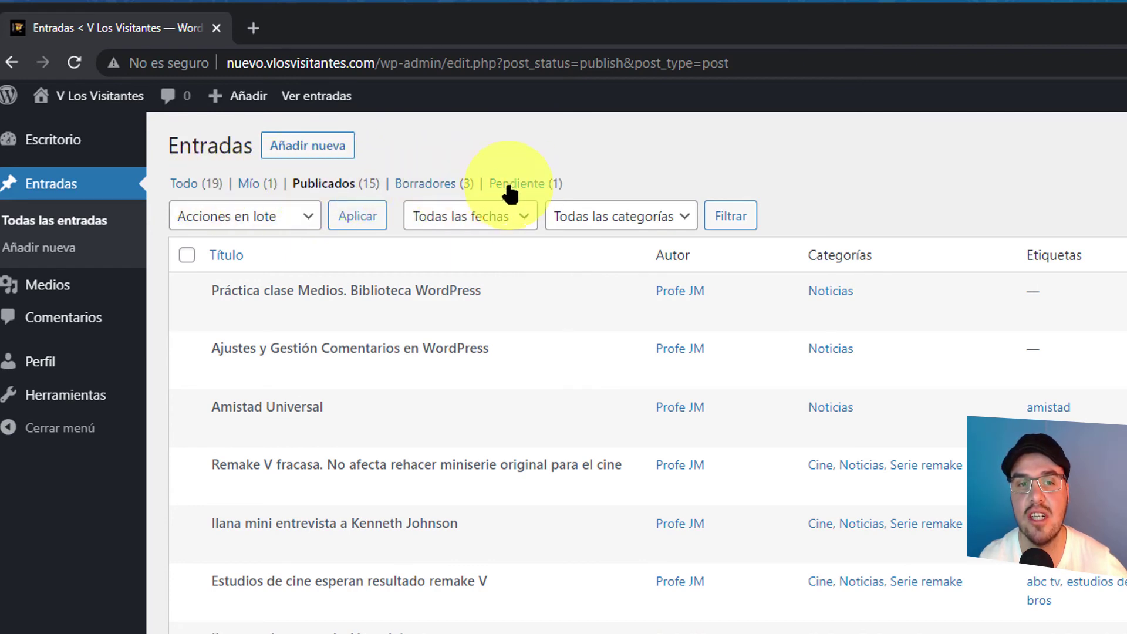
click(261, 187)
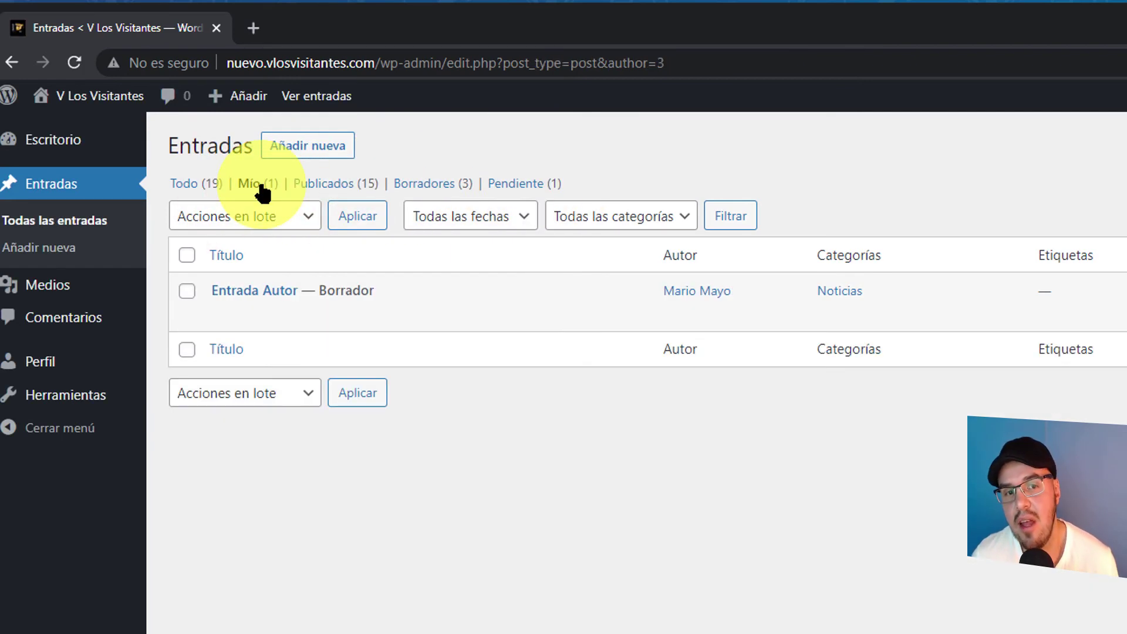
mouse_move(342, 310)
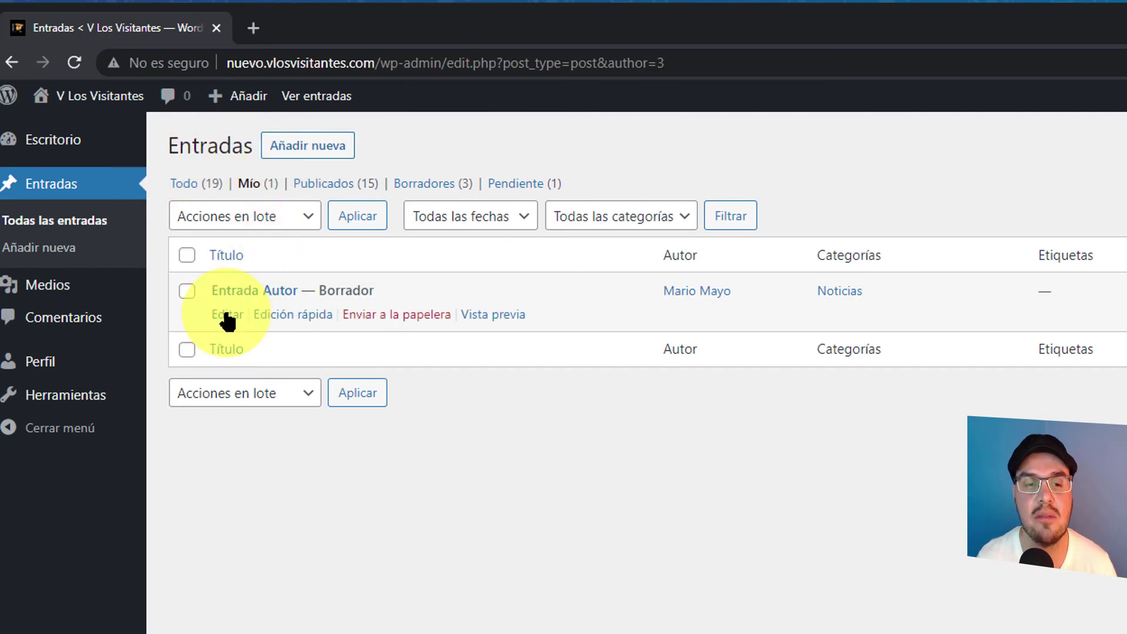
click(227, 317)
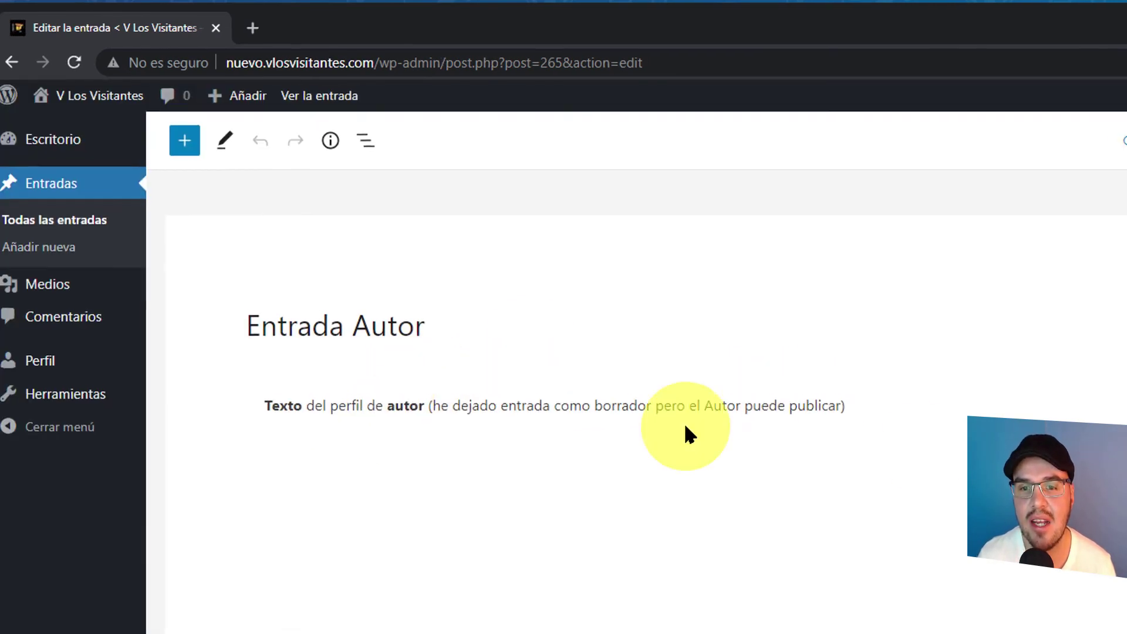
- Add an Image block below the last paragraph and browse the Desktop for an image via Biblioteca de medios
click(757, 344)
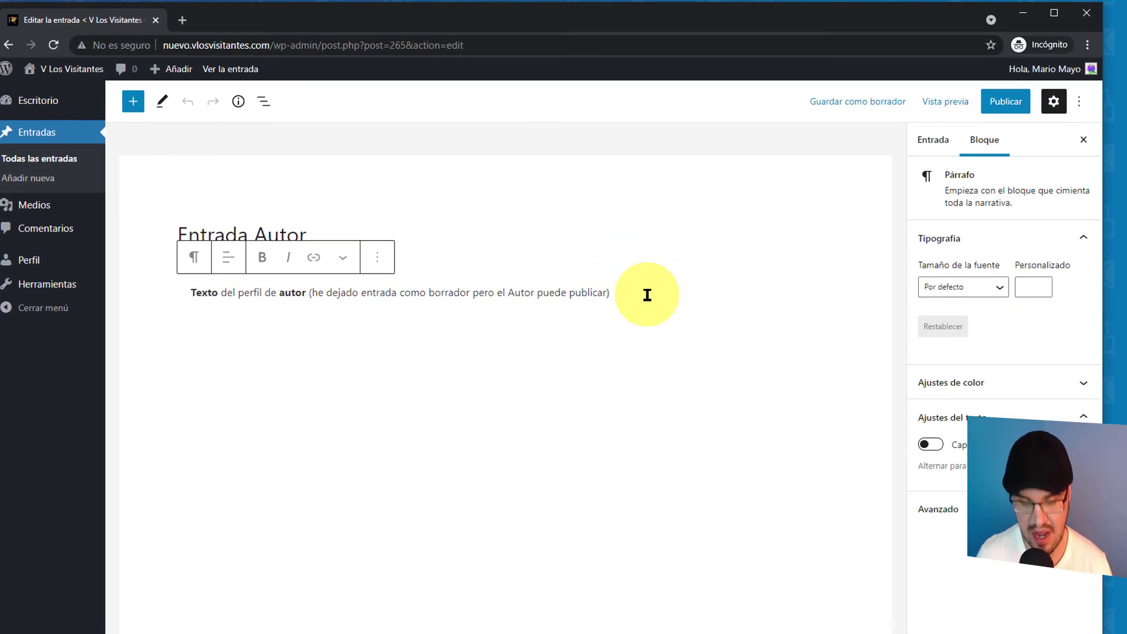
key(Return)
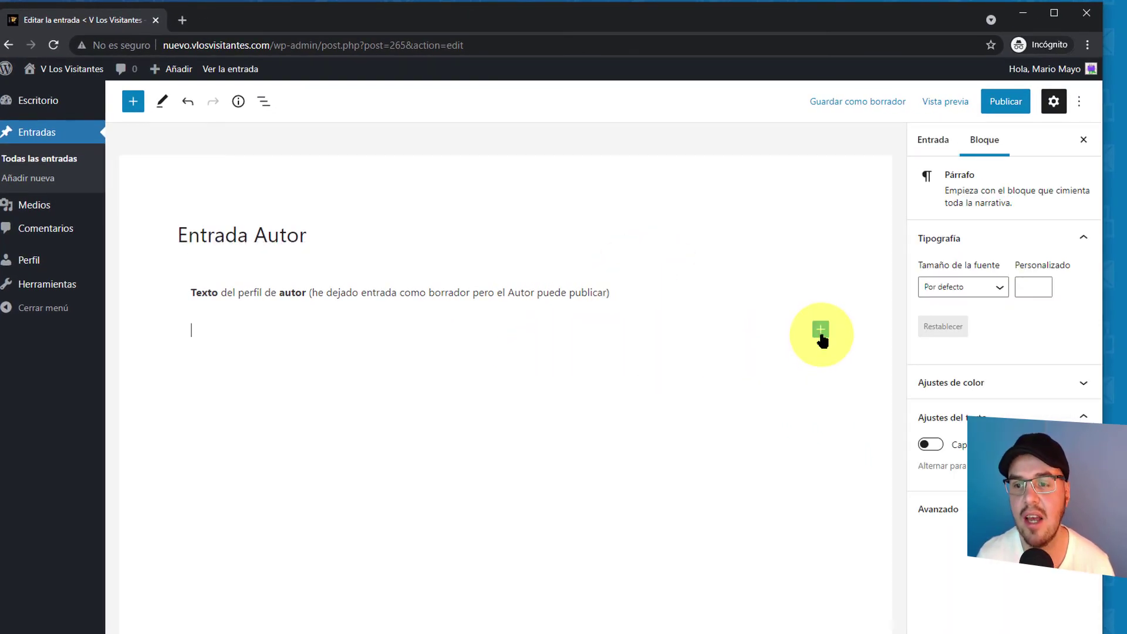
click(820, 332)
click(921, 445)
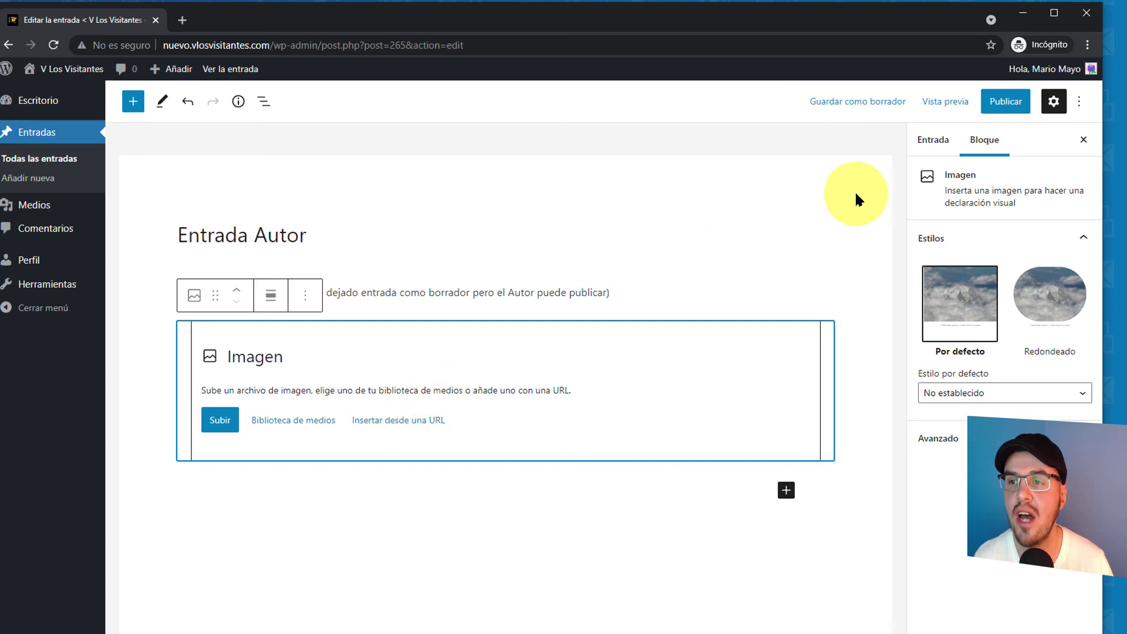
click(281, 420)
click(532, 365)
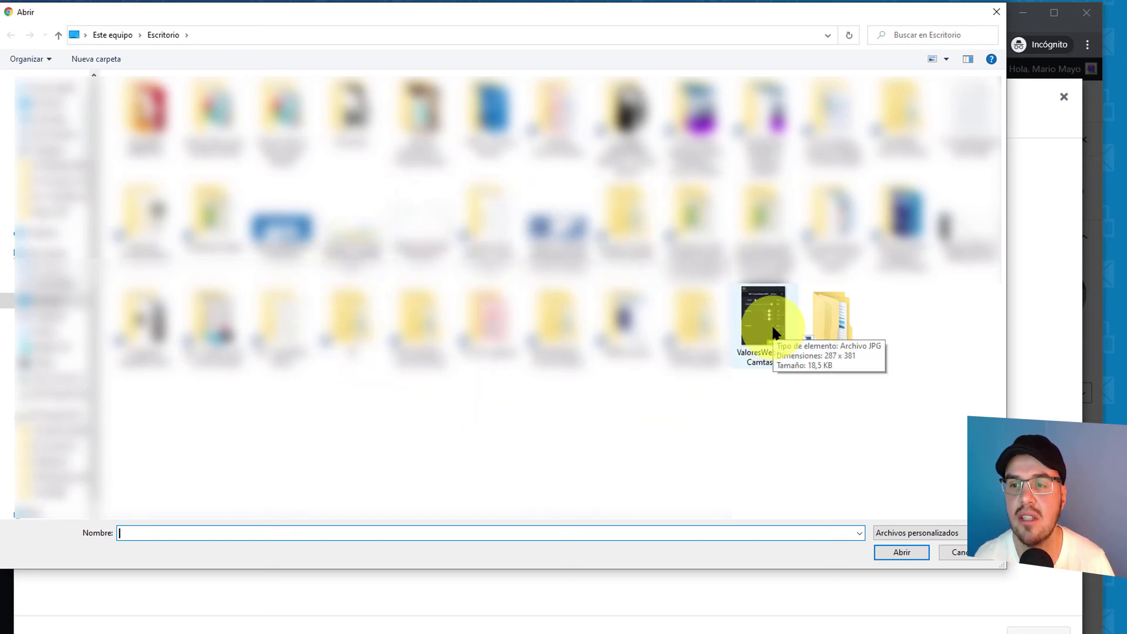
- Upload the ValoresWebCamCamtasia9 image into the Image block
click(993, 12)
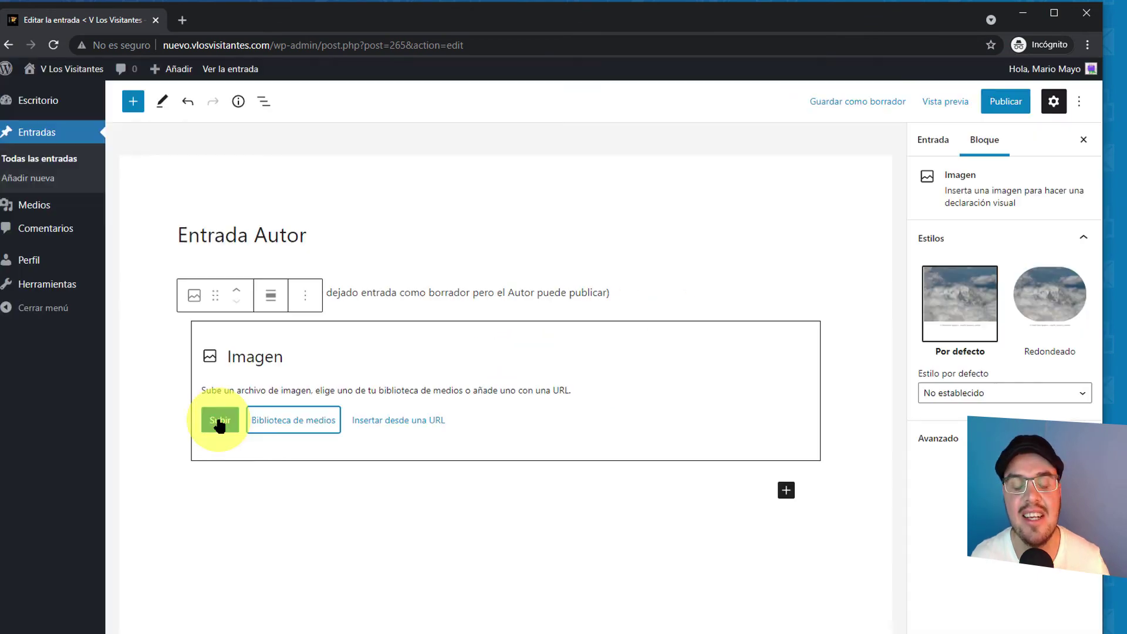
click(216, 420)
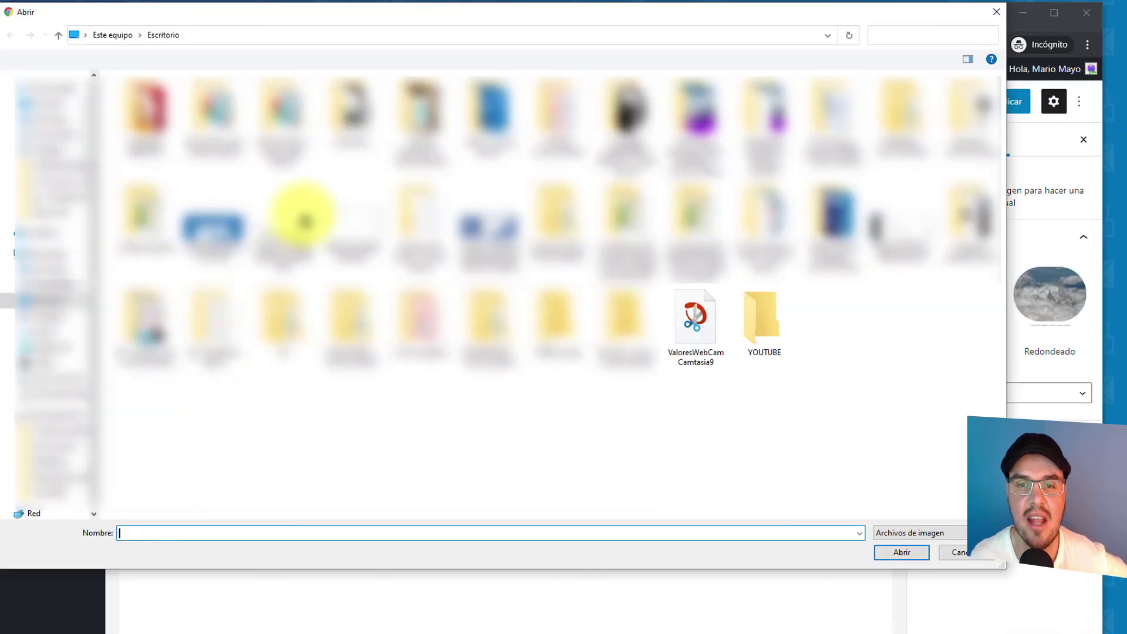
click(694, 318)
click(902, 552)
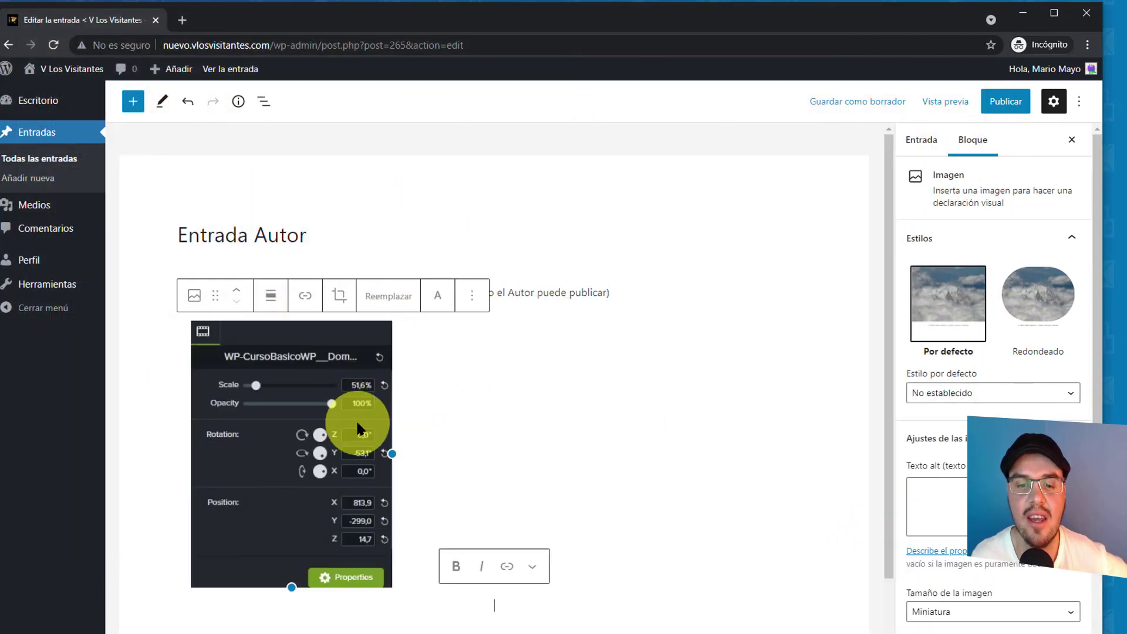
- Centre the image, check the crop aspect ratios, and cancel the crop
click(301, 414)
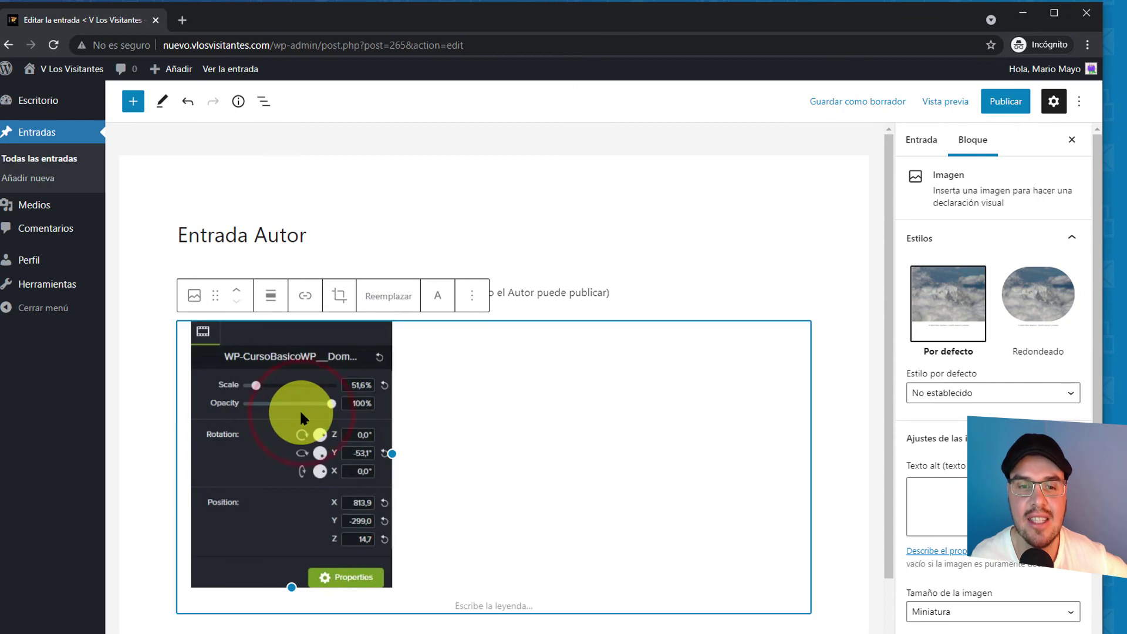
click(261, 300)
click(281, 365)
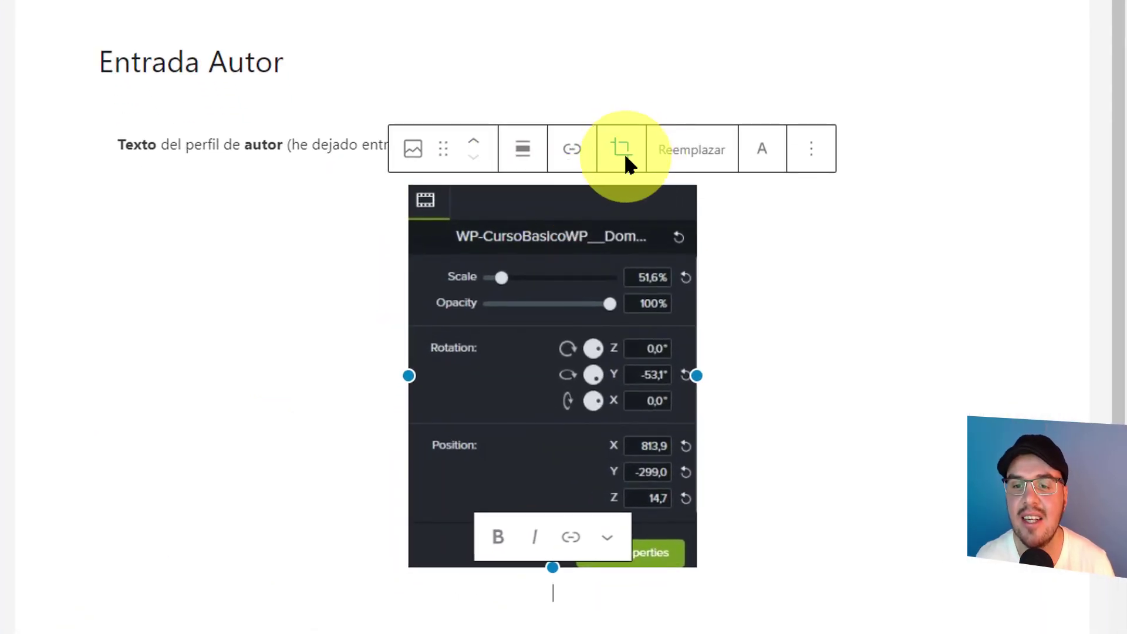
click(624, 157)
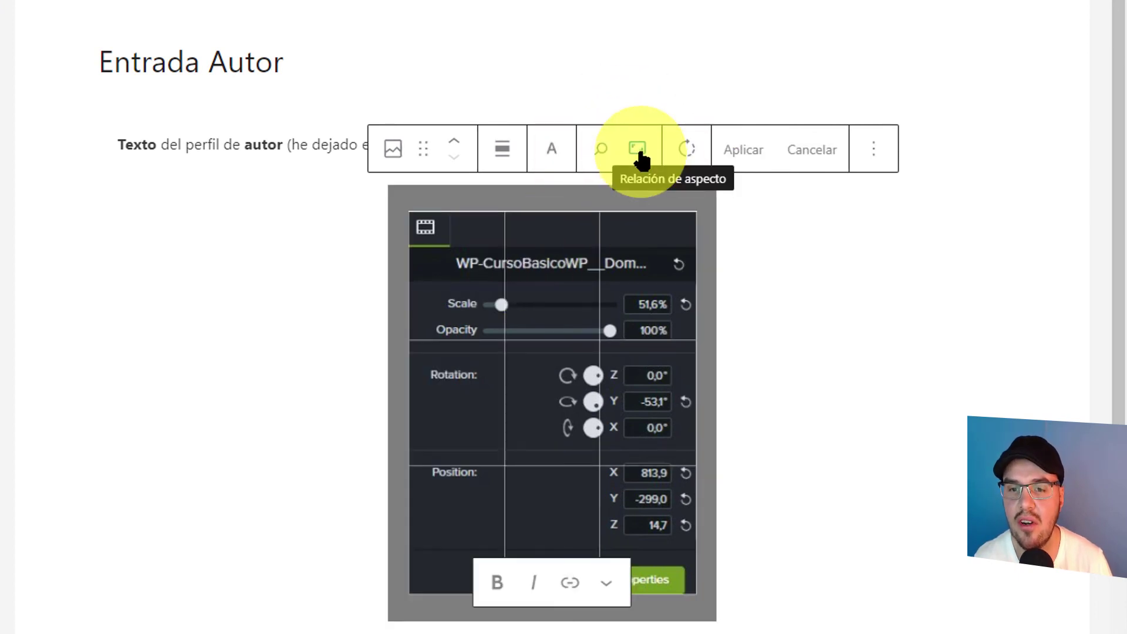
click(644, 157)
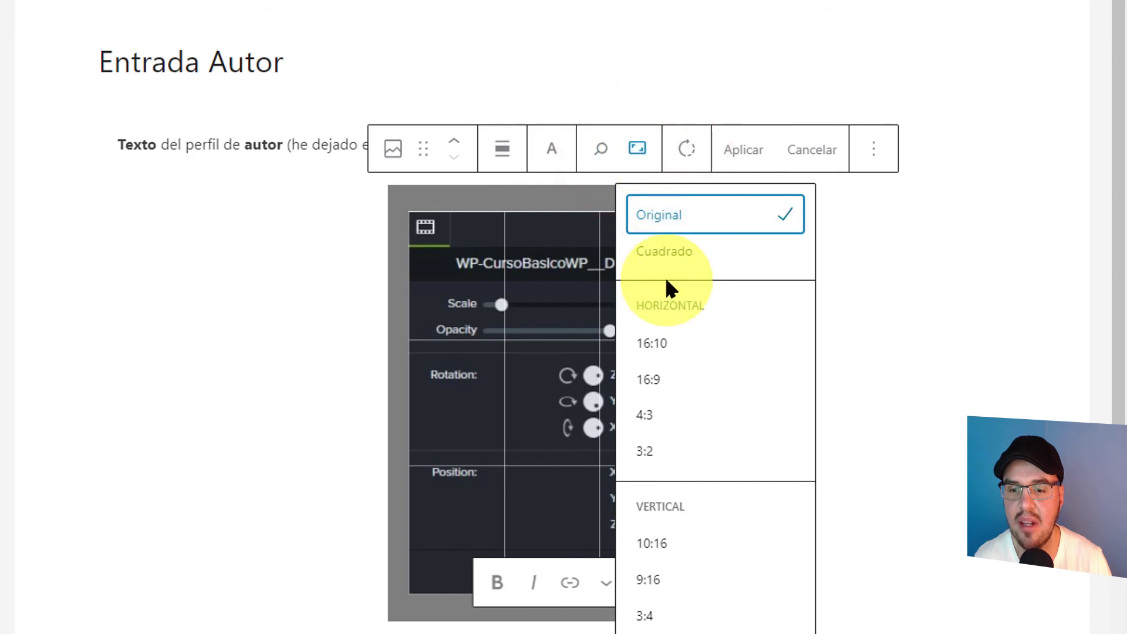
click(834, 157)
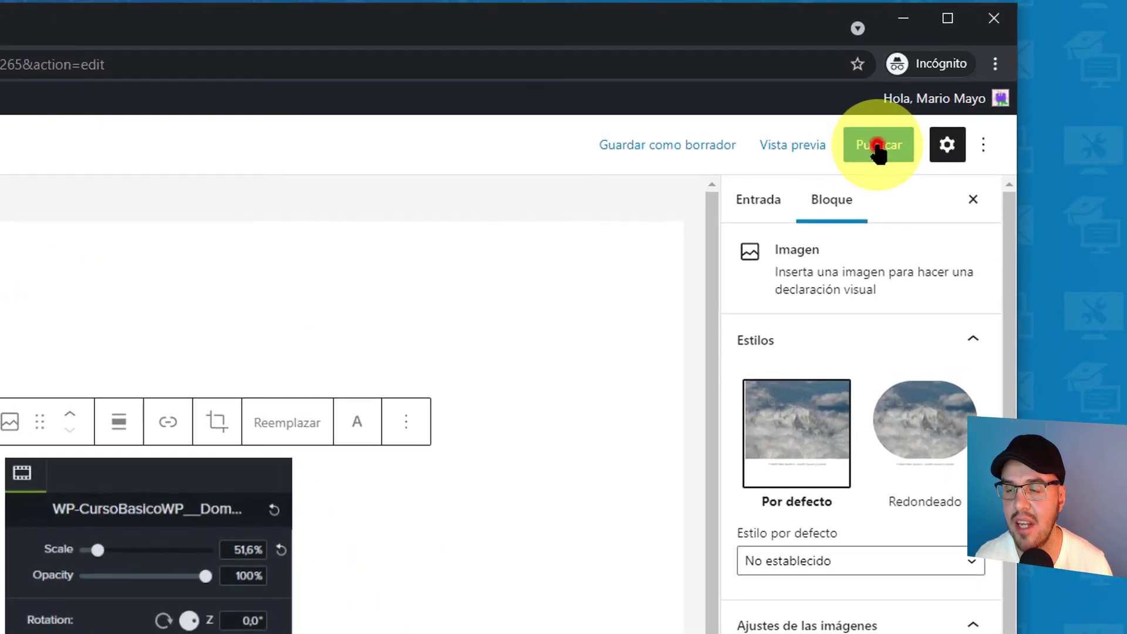
- Preview the pre-publish panel, then leave the unsaved post for the Medios library
click(969, 93)
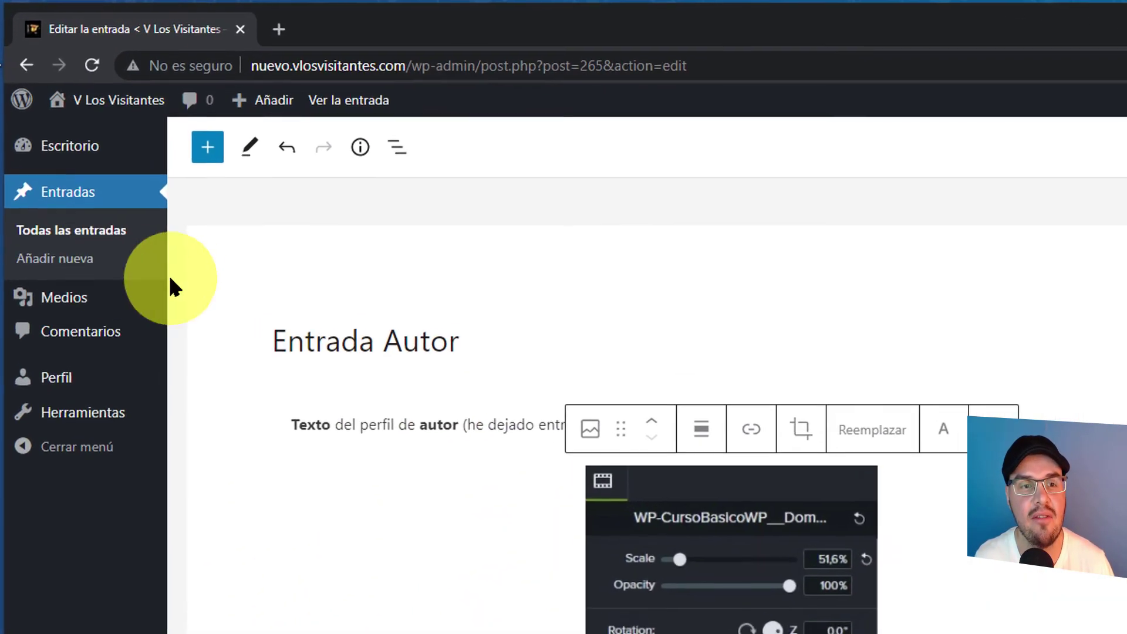
mouse_move(96, 191)
click(69, 311)
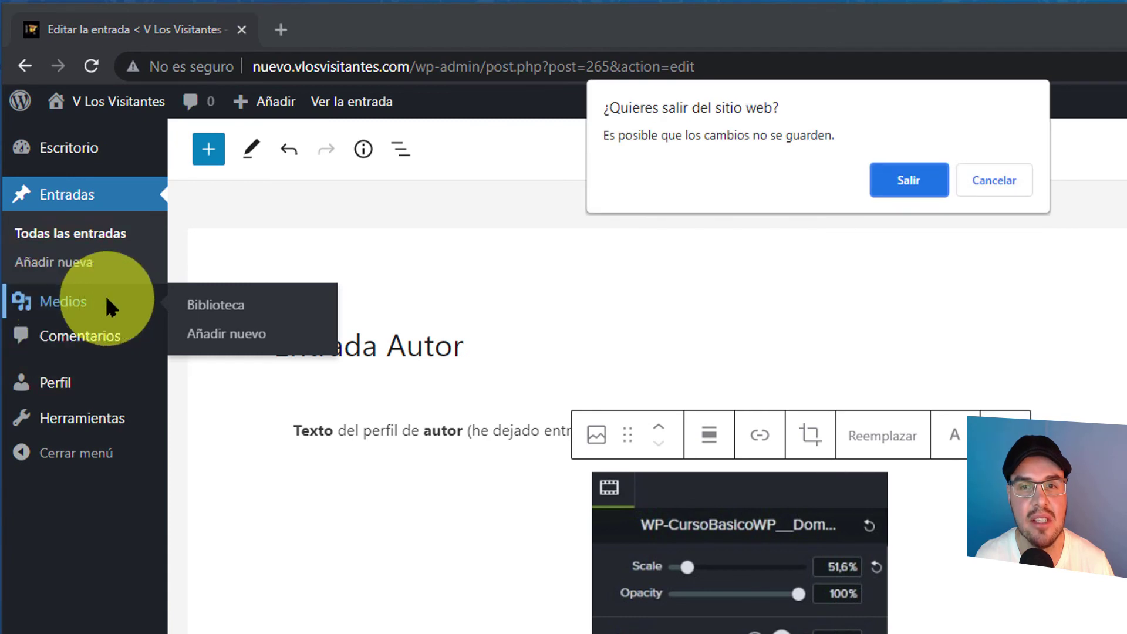
click(907, 179)
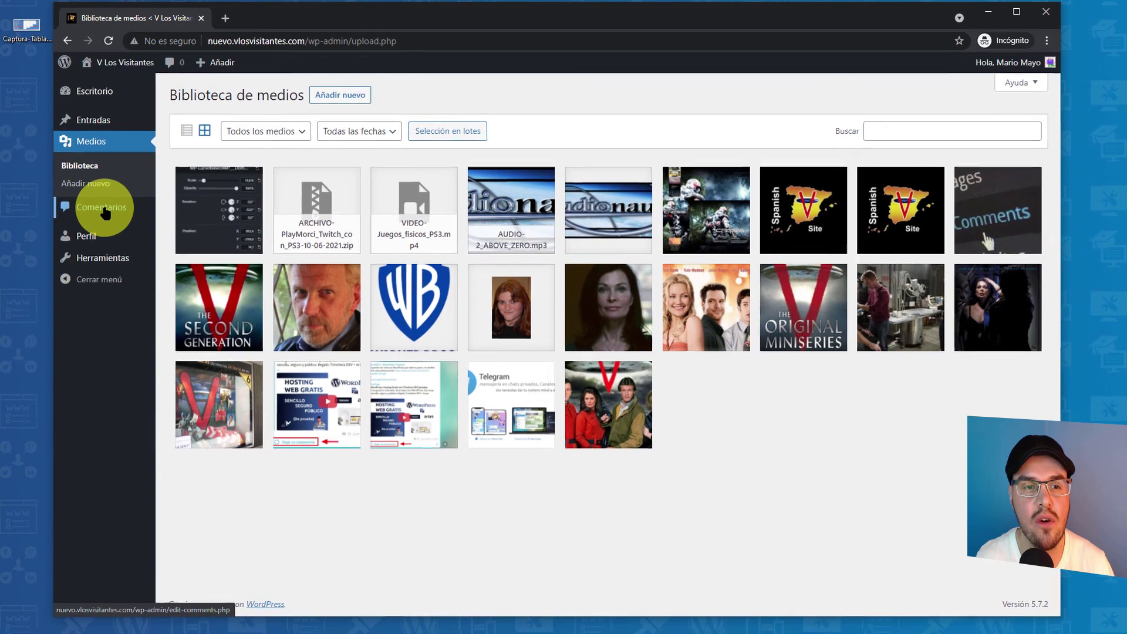
- Look through approved Comentarios, the Perfil page and Herramientas
click(105, 212)
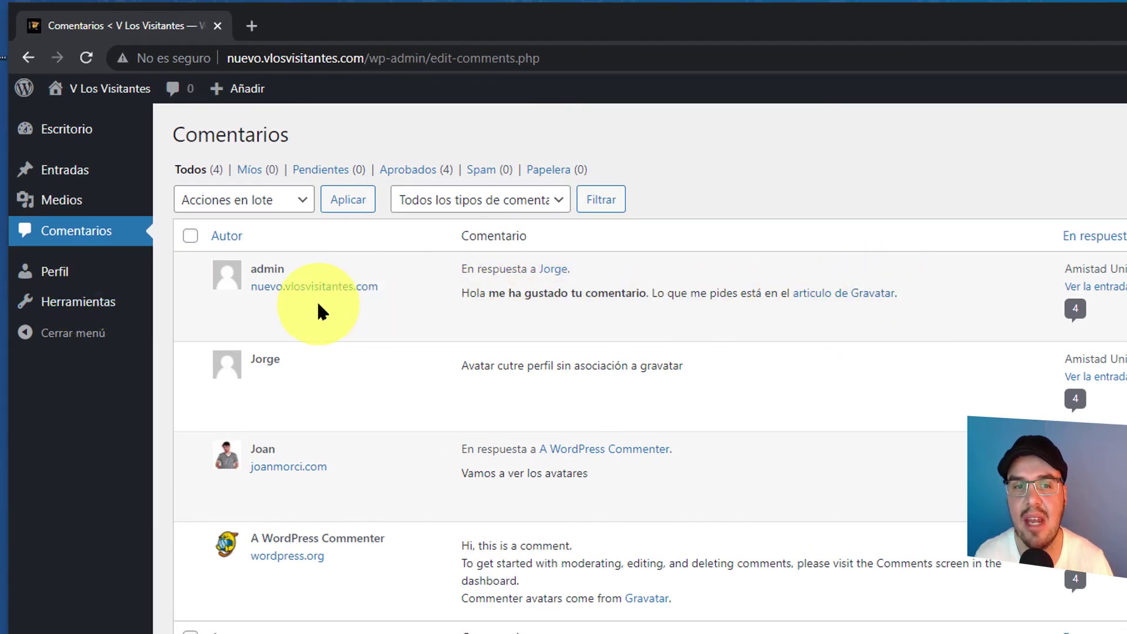
click(423, 172)
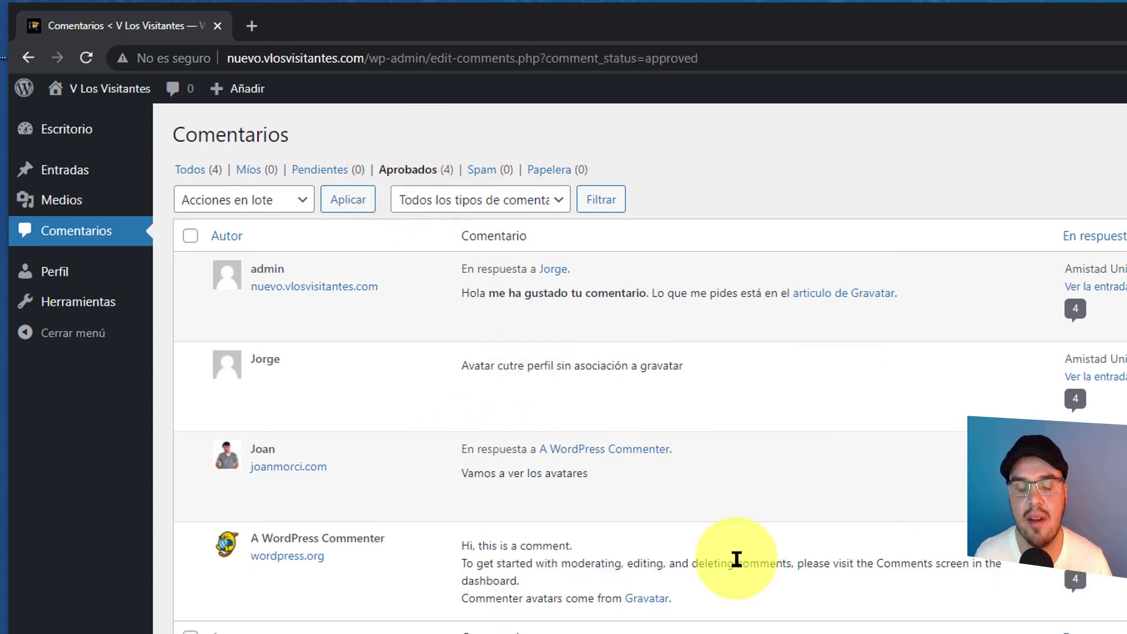
click(90, 280)
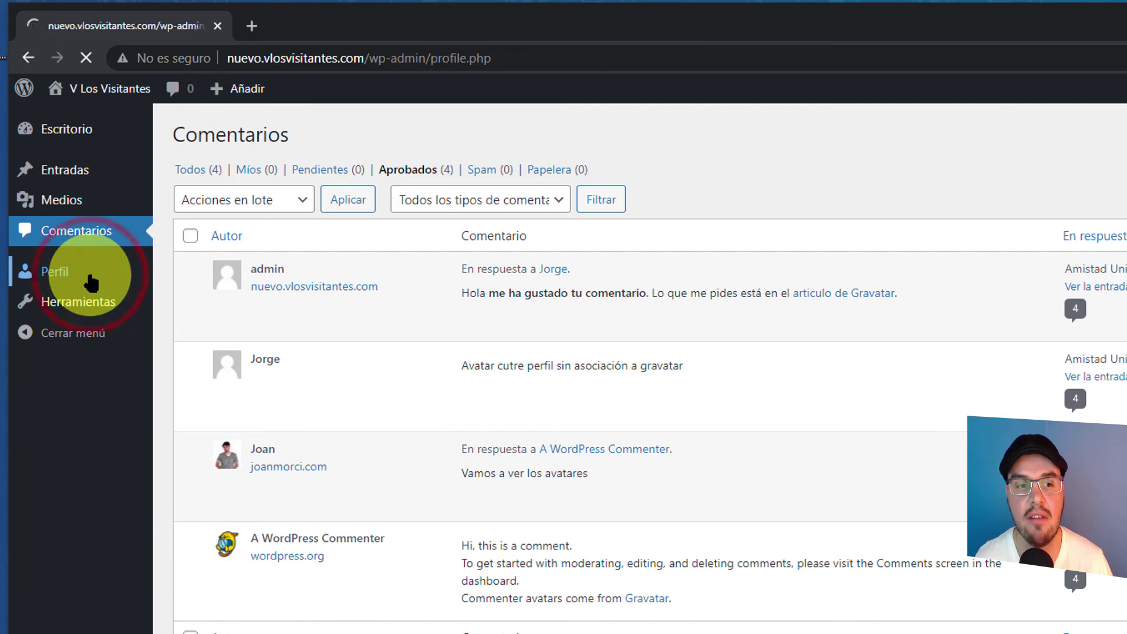
scroll(916, 361, down, 10)
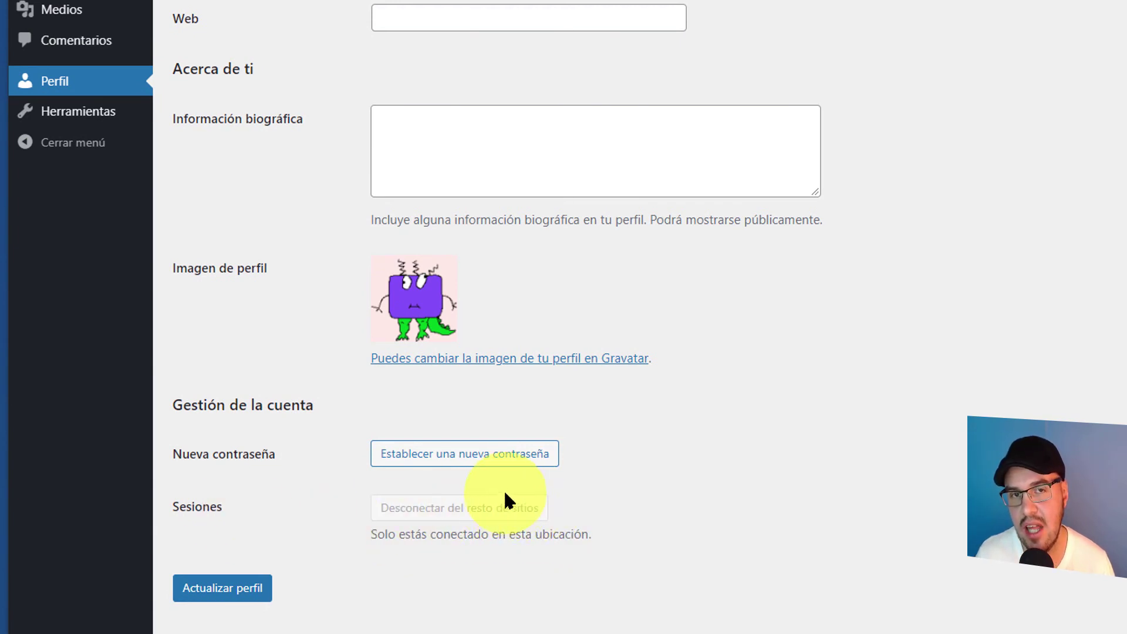
click(88, 114)
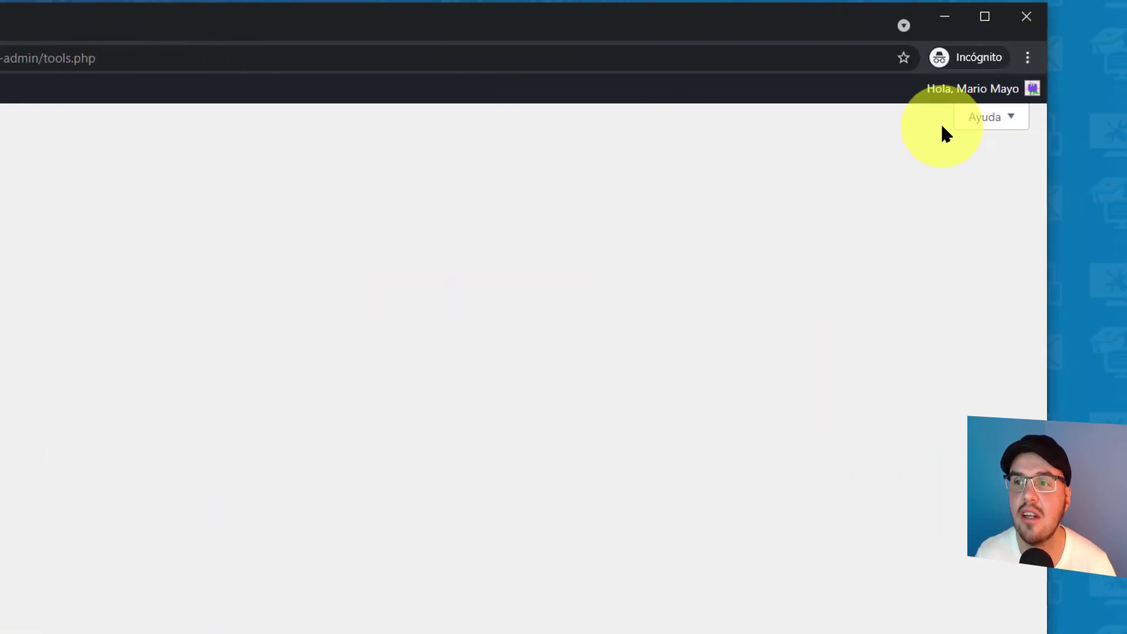
- Log out and enter another account's username on the login page
mouse_move(953, 104)
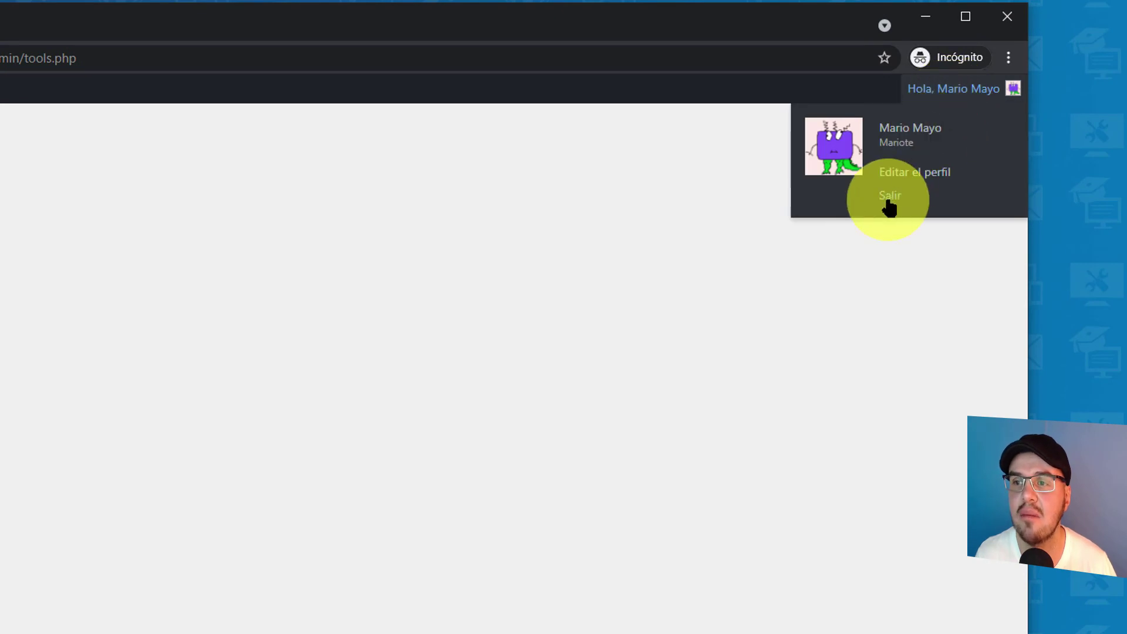
click(890, 198)
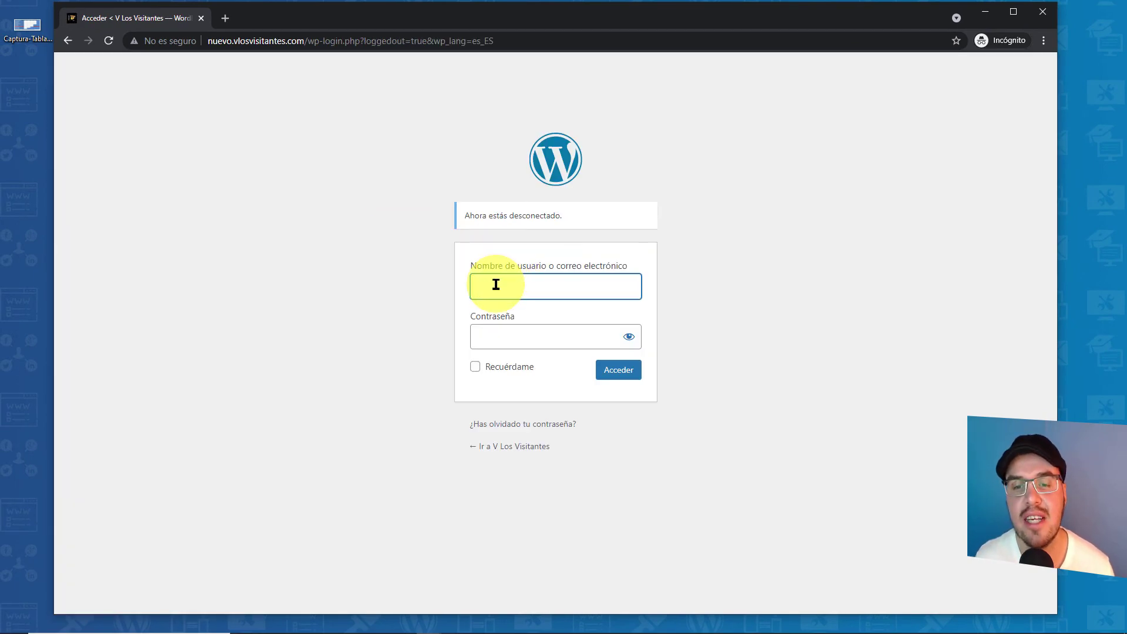
text(Anota)
click(531, 341)
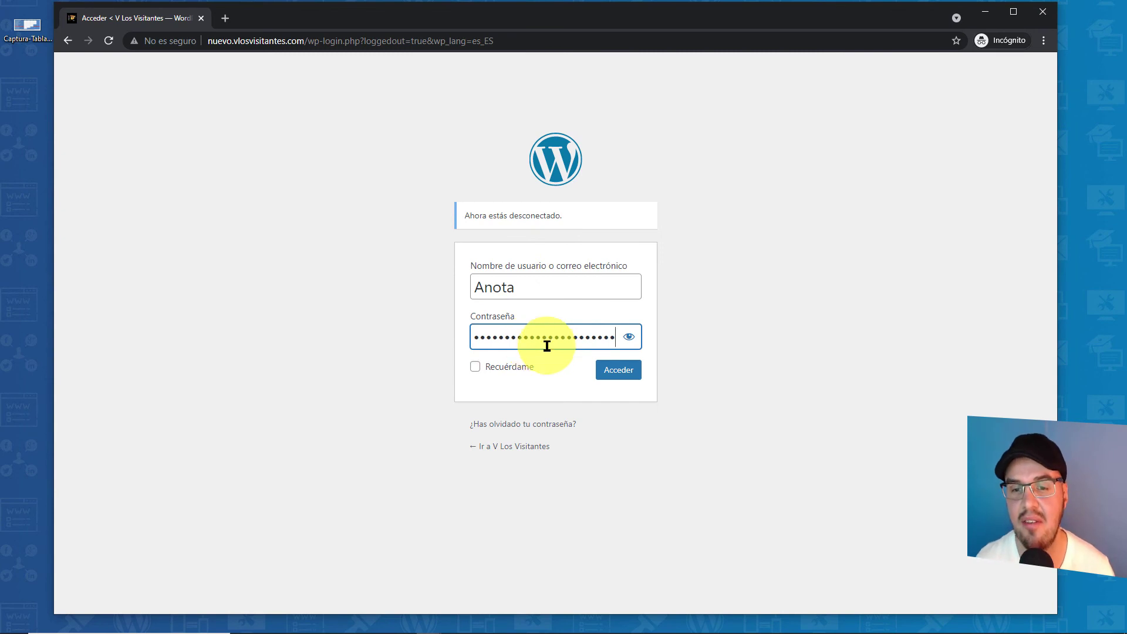
- Sign in, expand the De un vistazo summary, and view the Entradas list
click(617, 371)
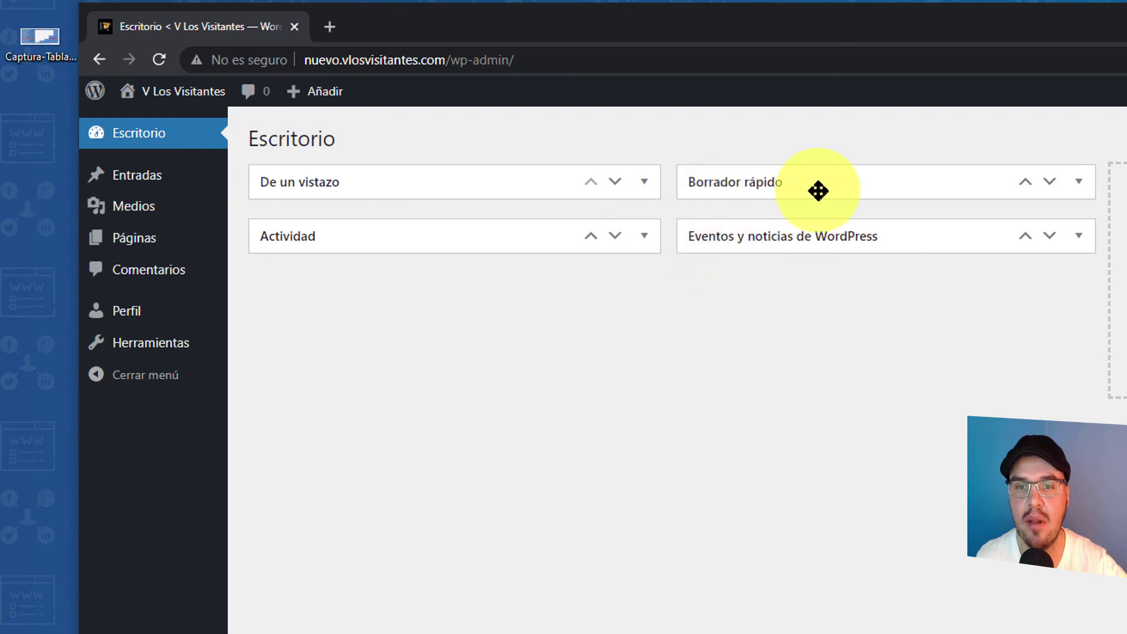
click(646, 188)
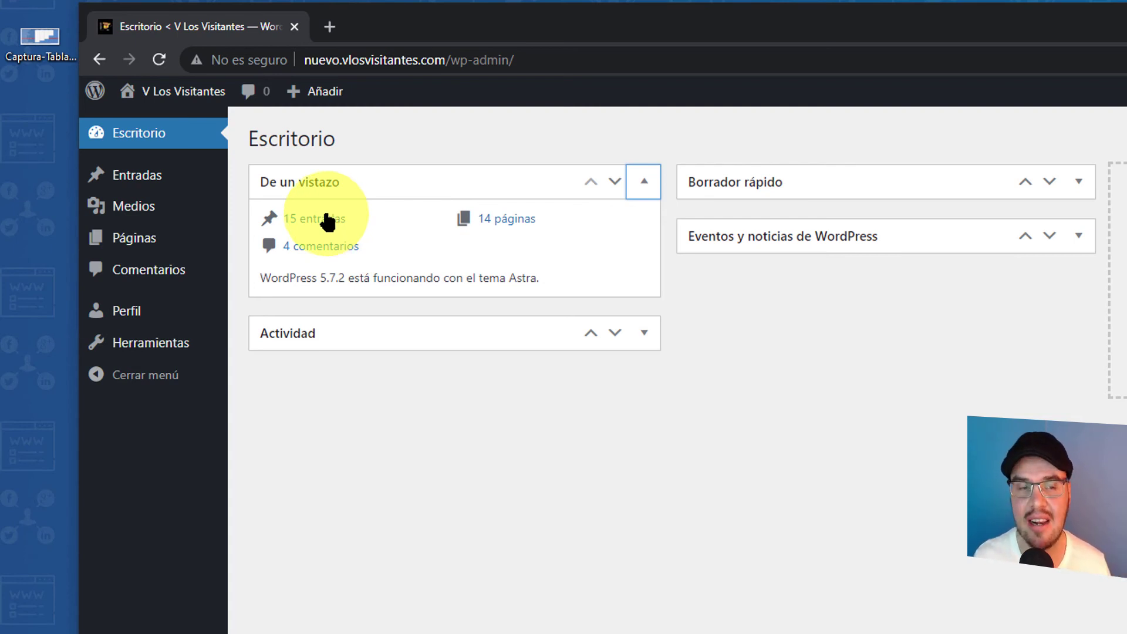
click(128, 177)
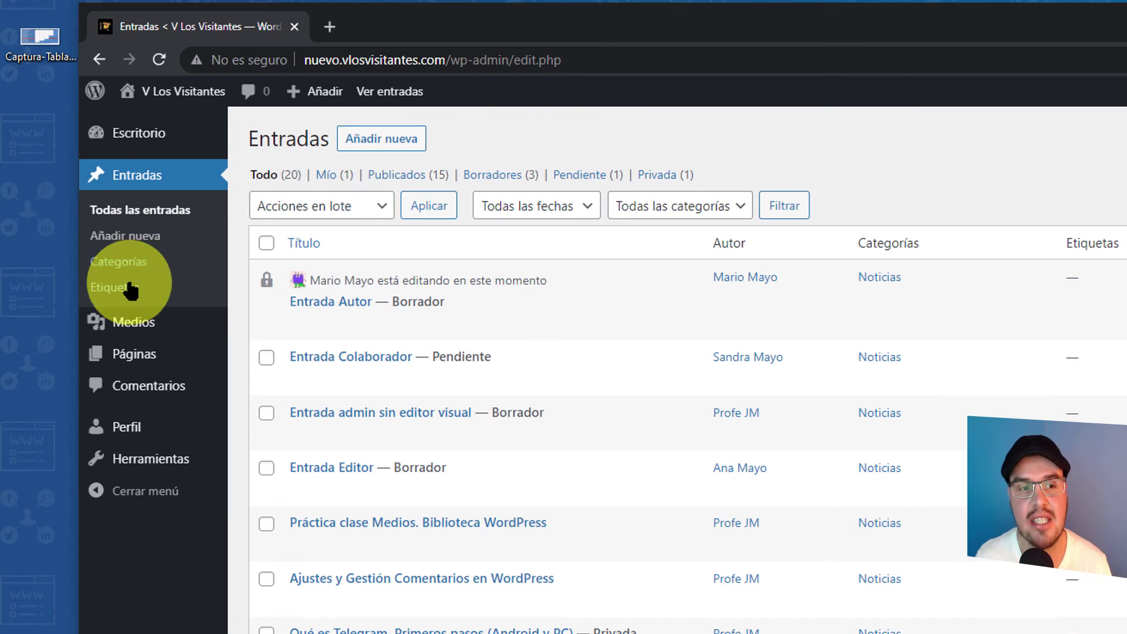
- View the post Categorías and Etiquetas pages, then go to Medios
click(114, 261)
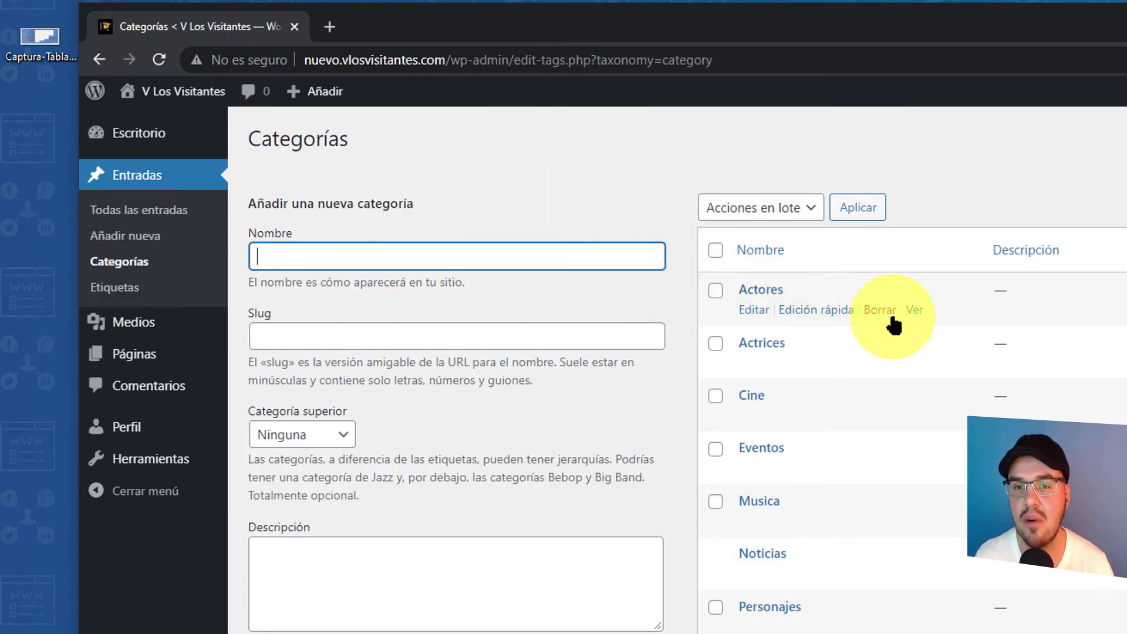
click(139, 293)
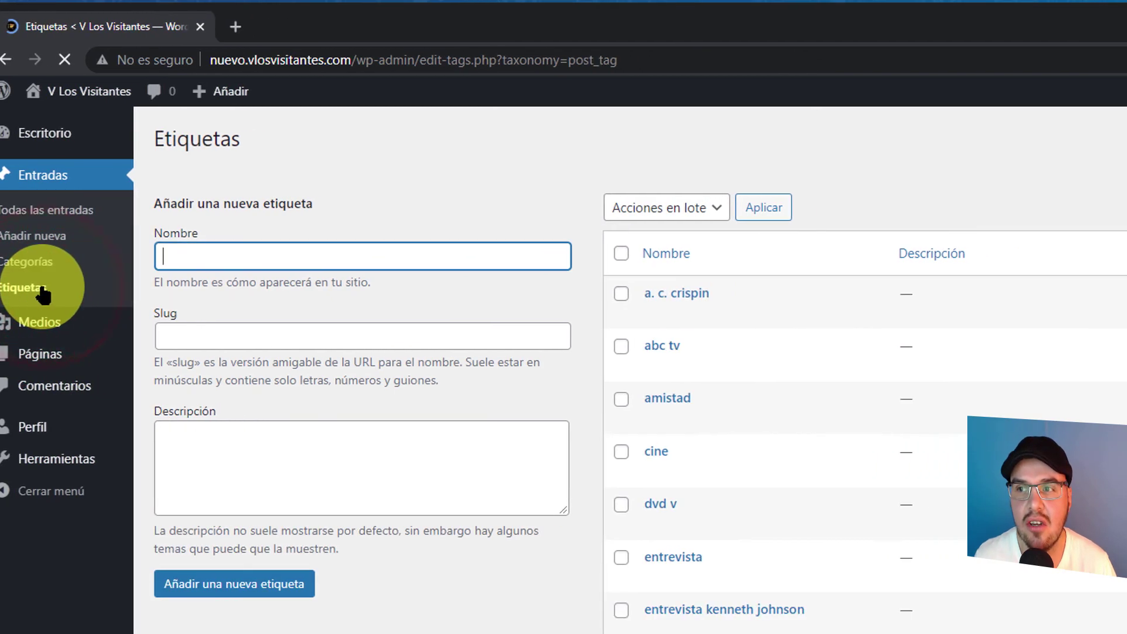
mouse_move(946, 106)
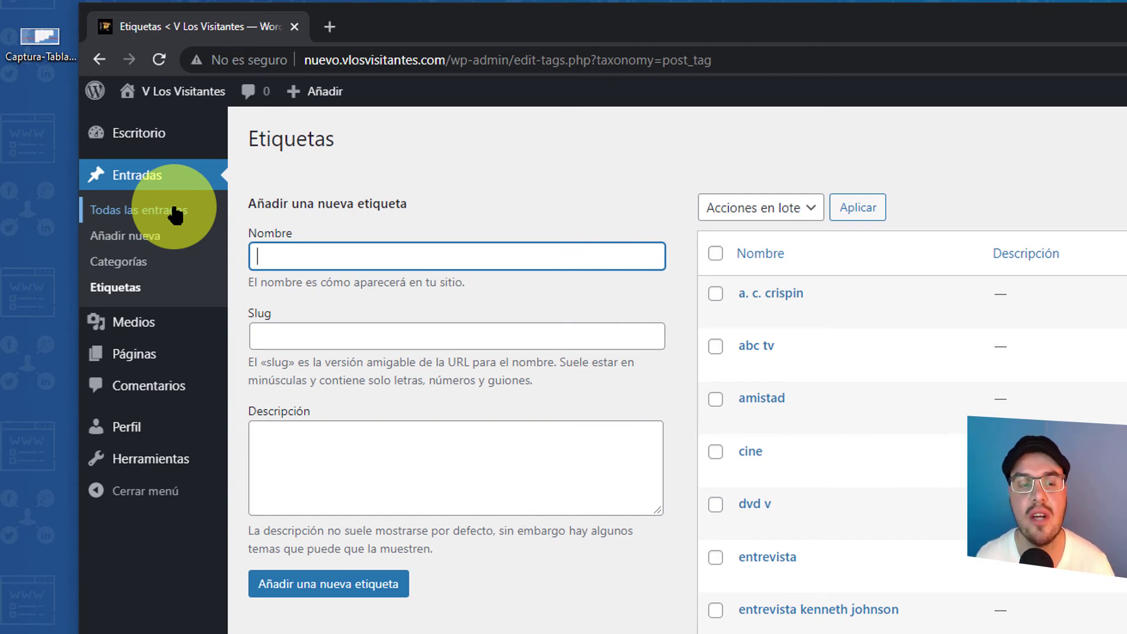
mouse_move(128, 334)
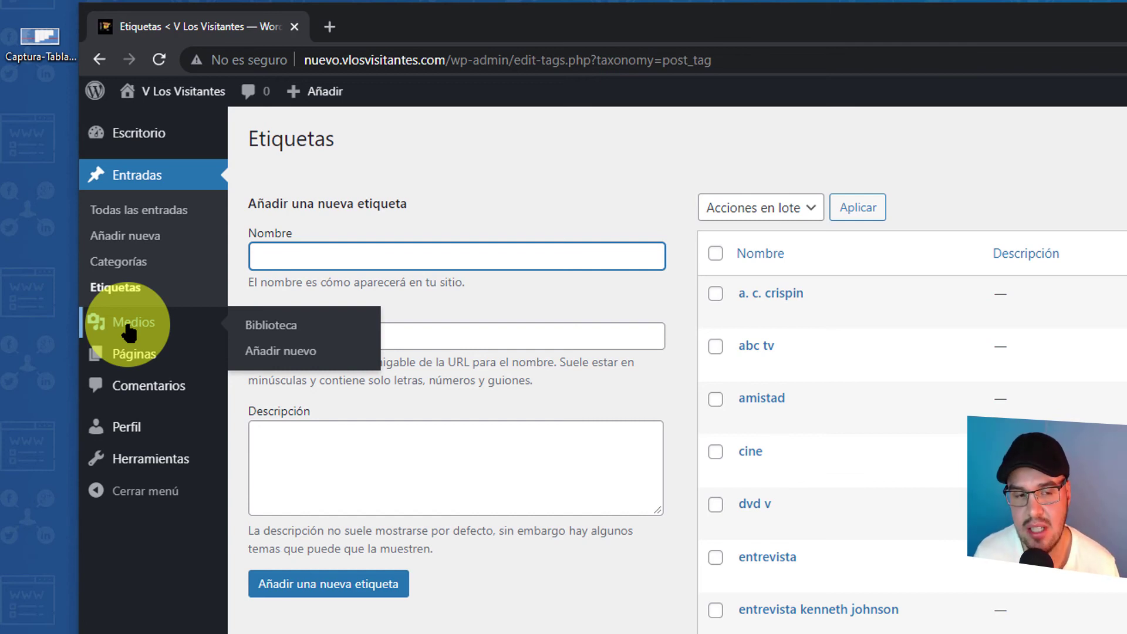
click(128, 329)
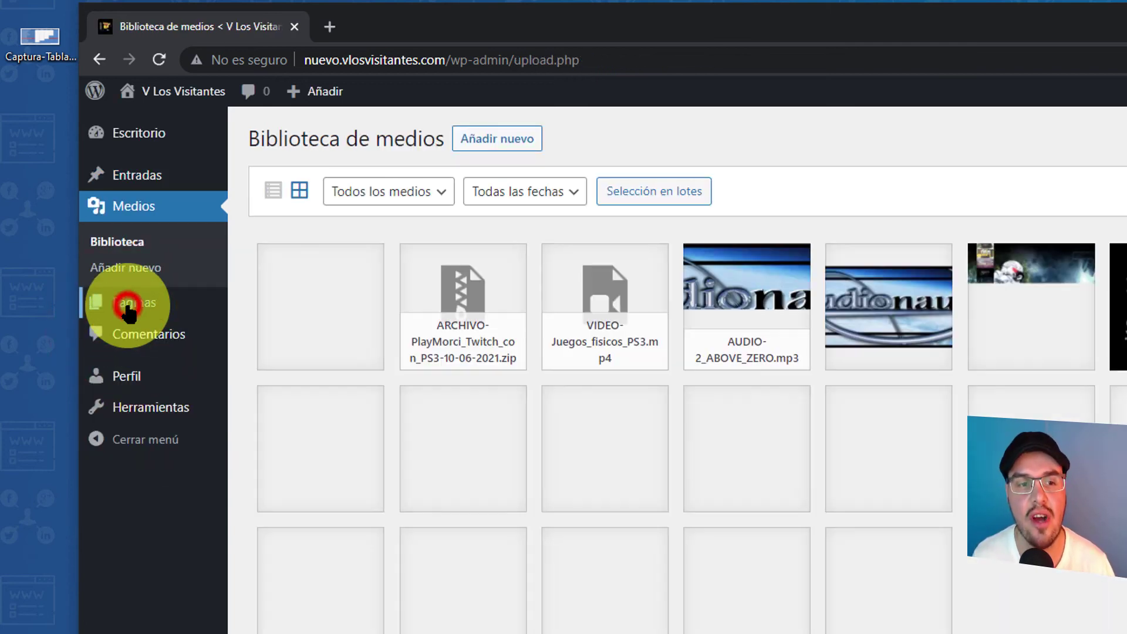
- Browse the Páginas list down to the bottom and back to the top
click(128, 307)
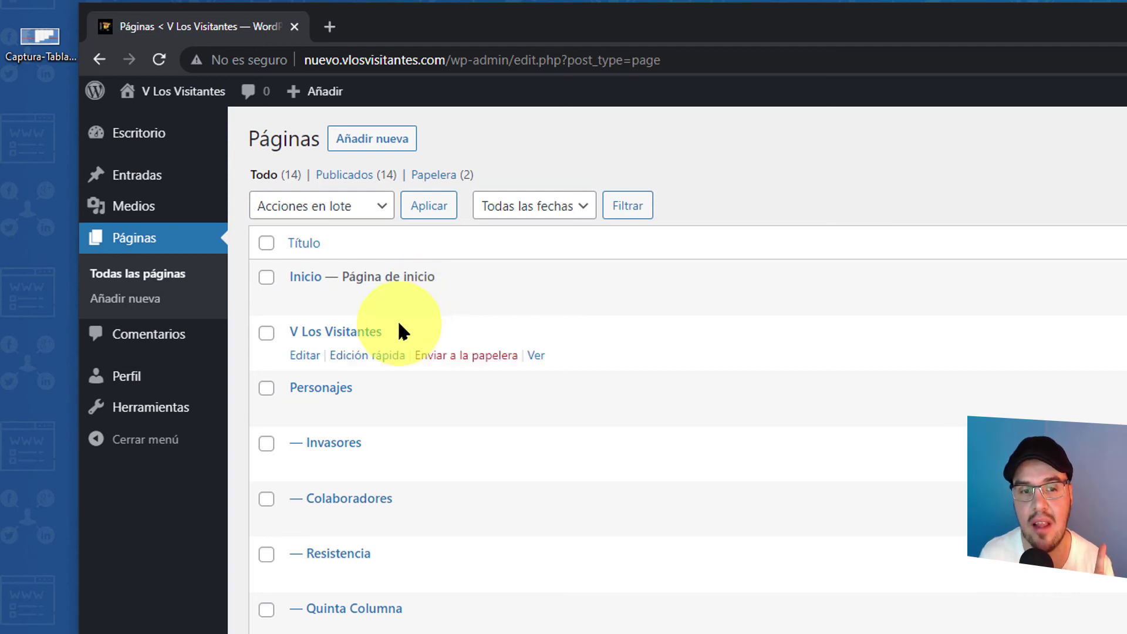
scroll(451, 357, down, 5)
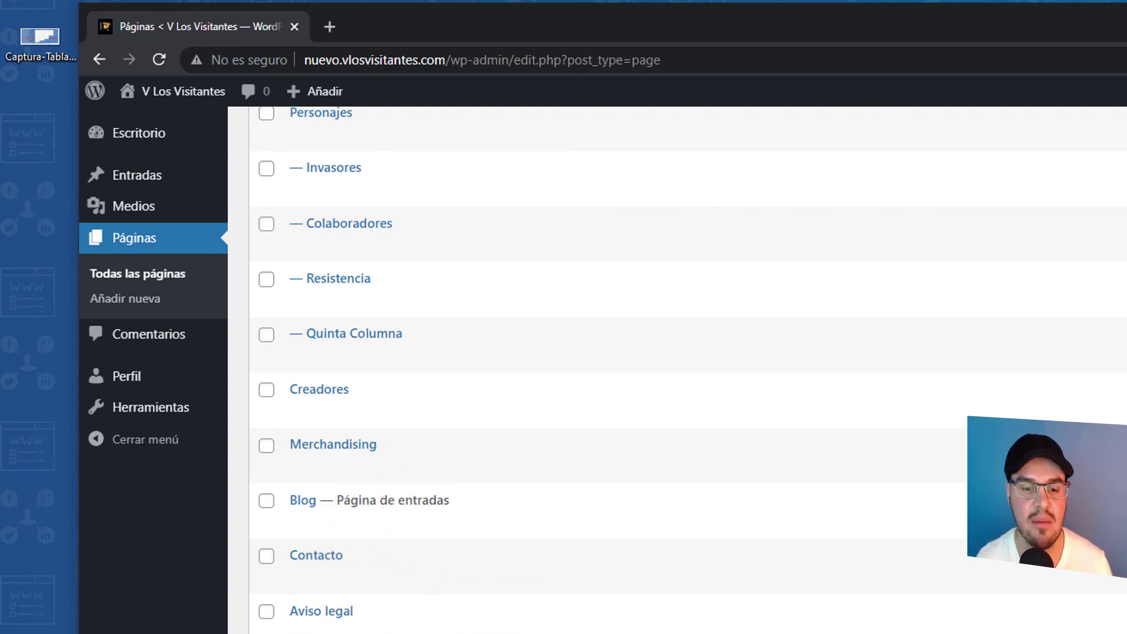
scroll(428, 511, up, 5)
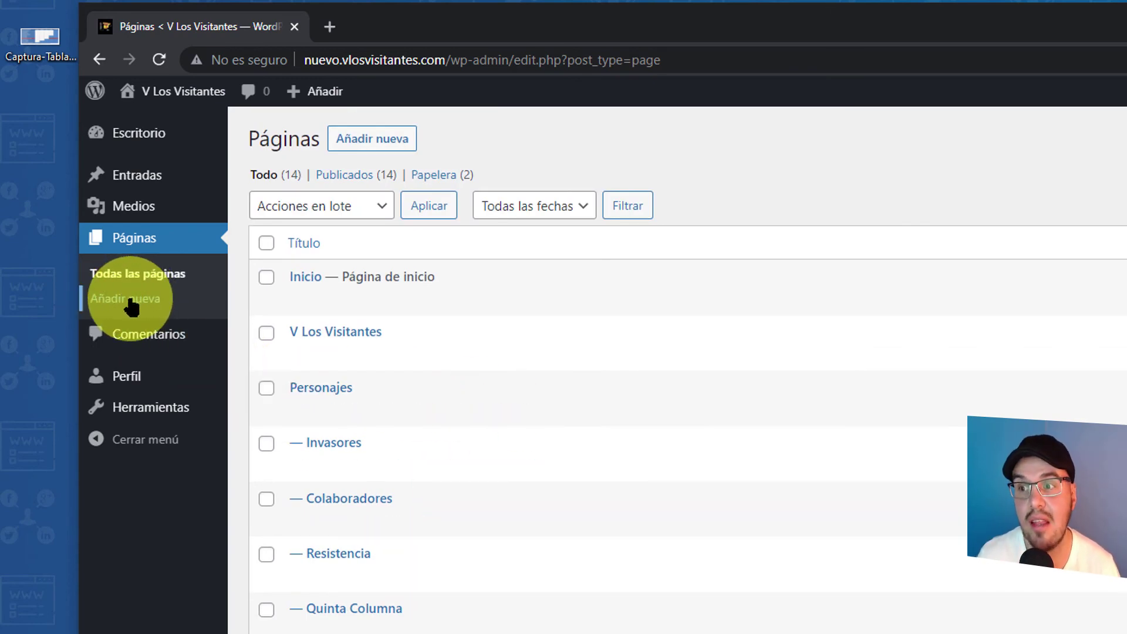
- View Comentarios, Perfil and Herramientas, then sign out of the Editor account
click(142, 347)
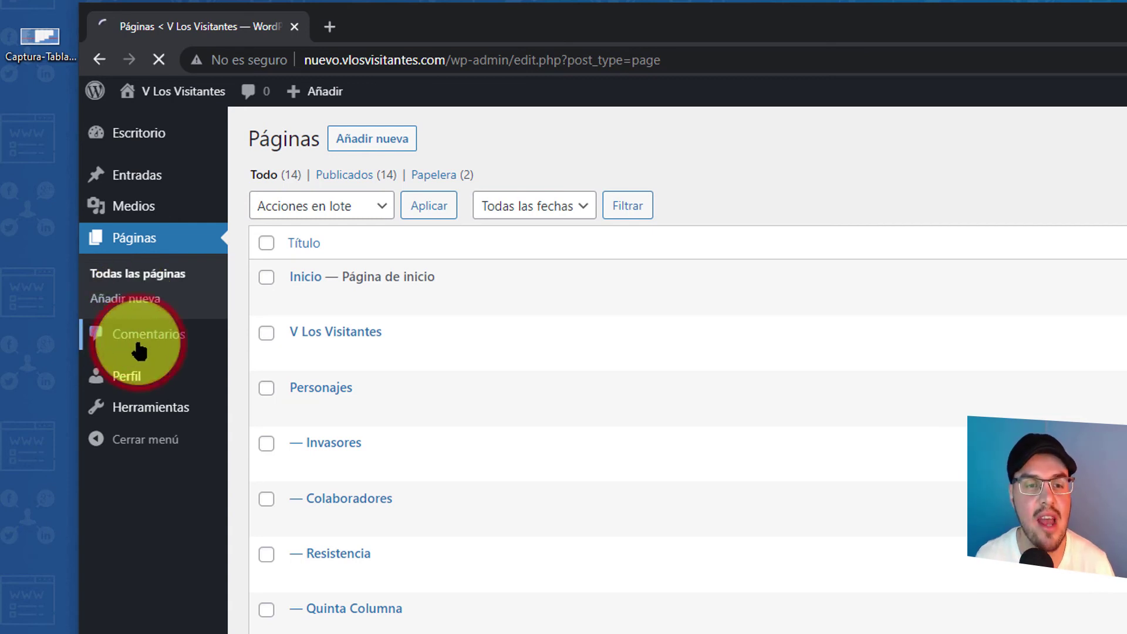
mouse_move(622, 321)
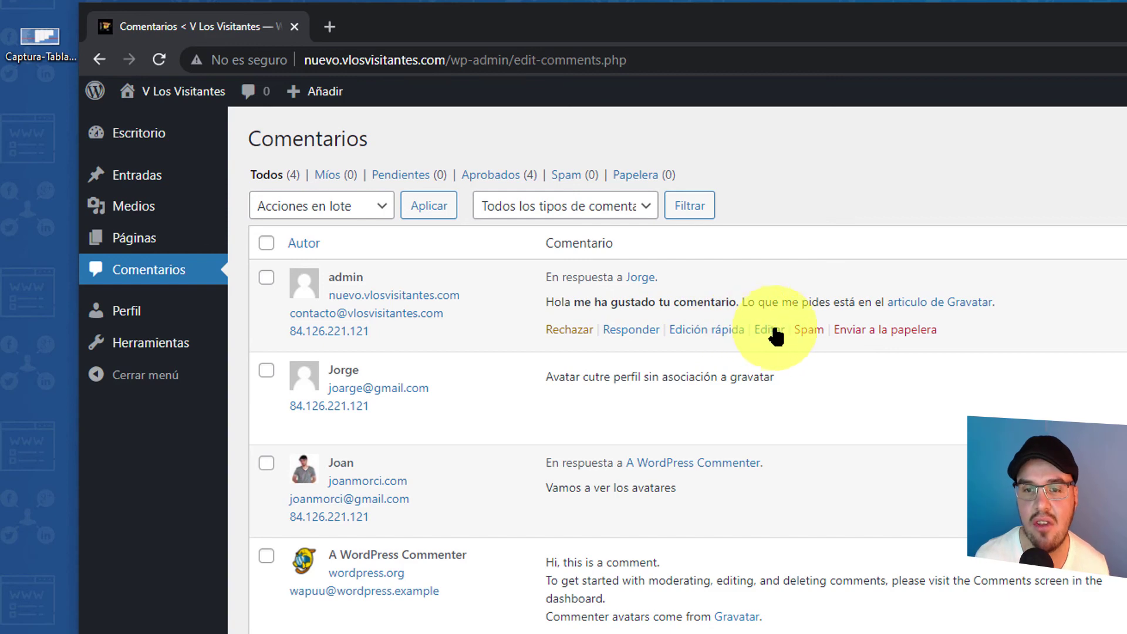
click(144, 320)
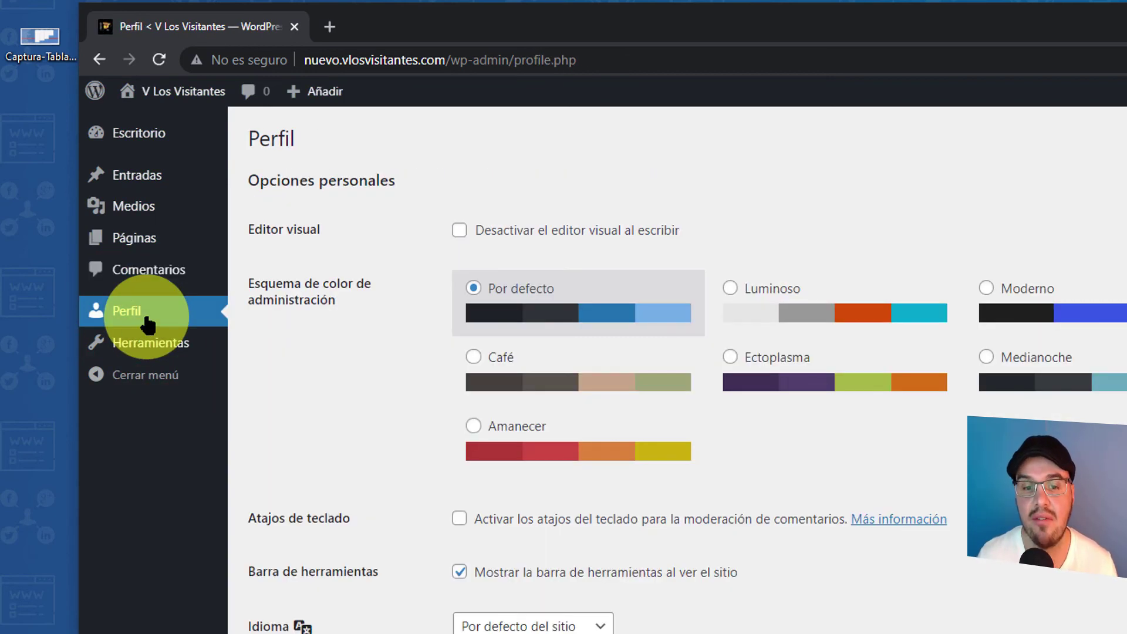
scroll(689, 327, down, 15)
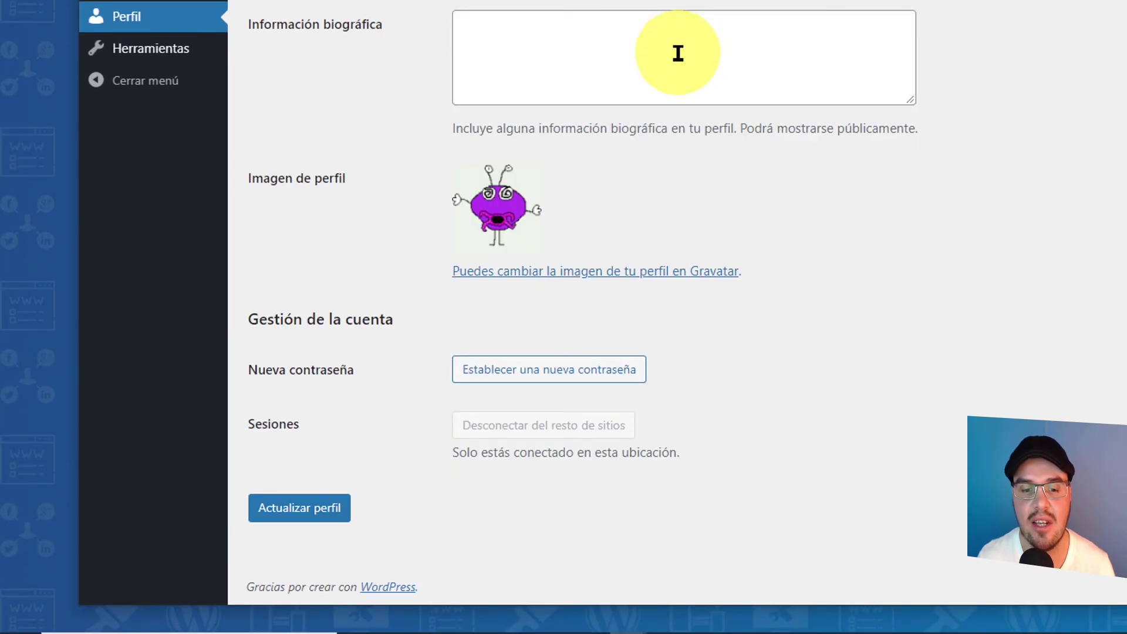
scroll(554, 88, up, 12)
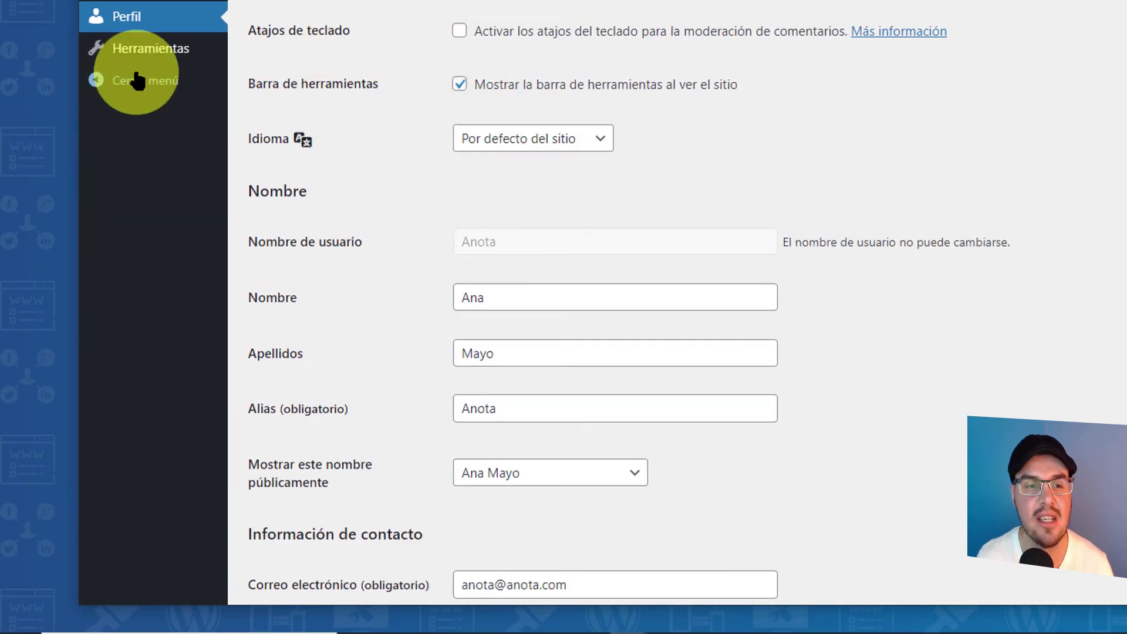
click(147, 49)
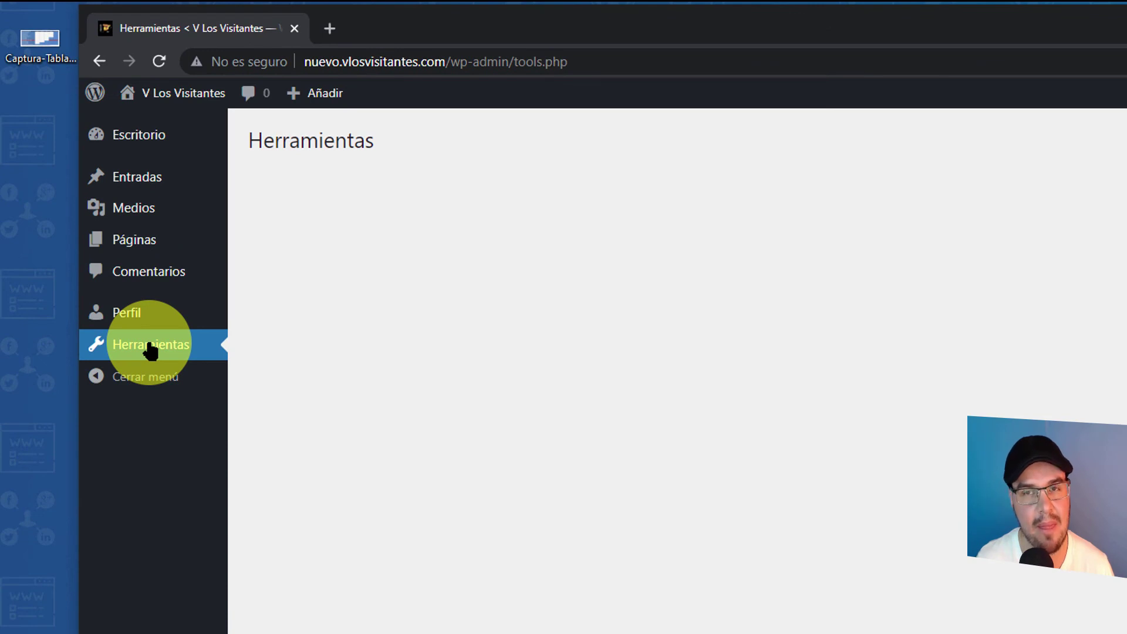
mouse_move(942, 105)
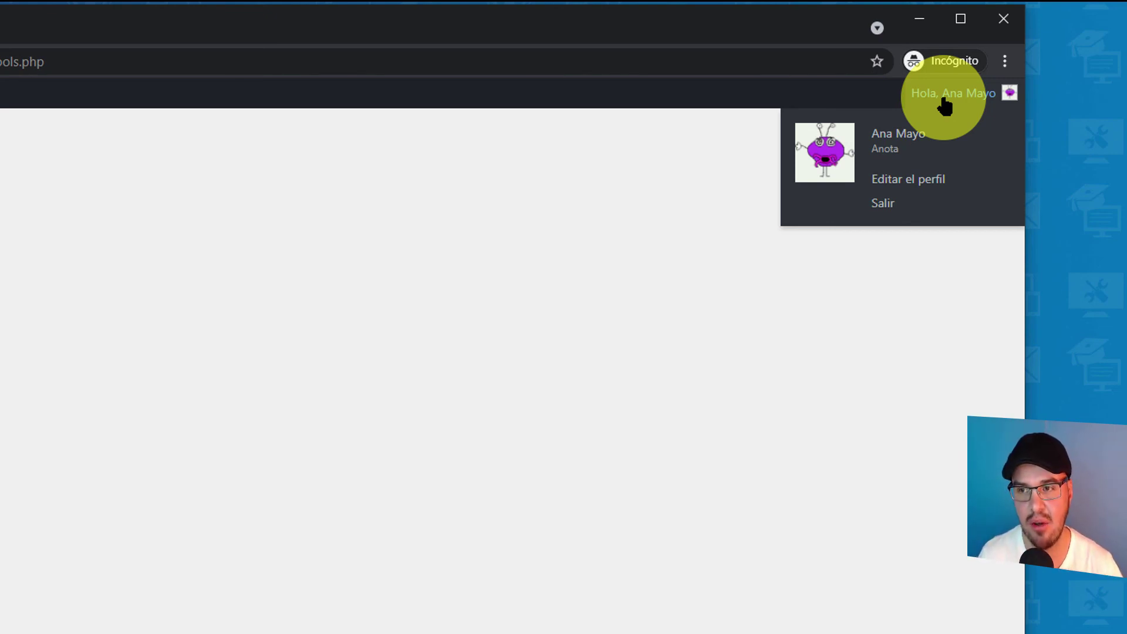
click(884, 205)
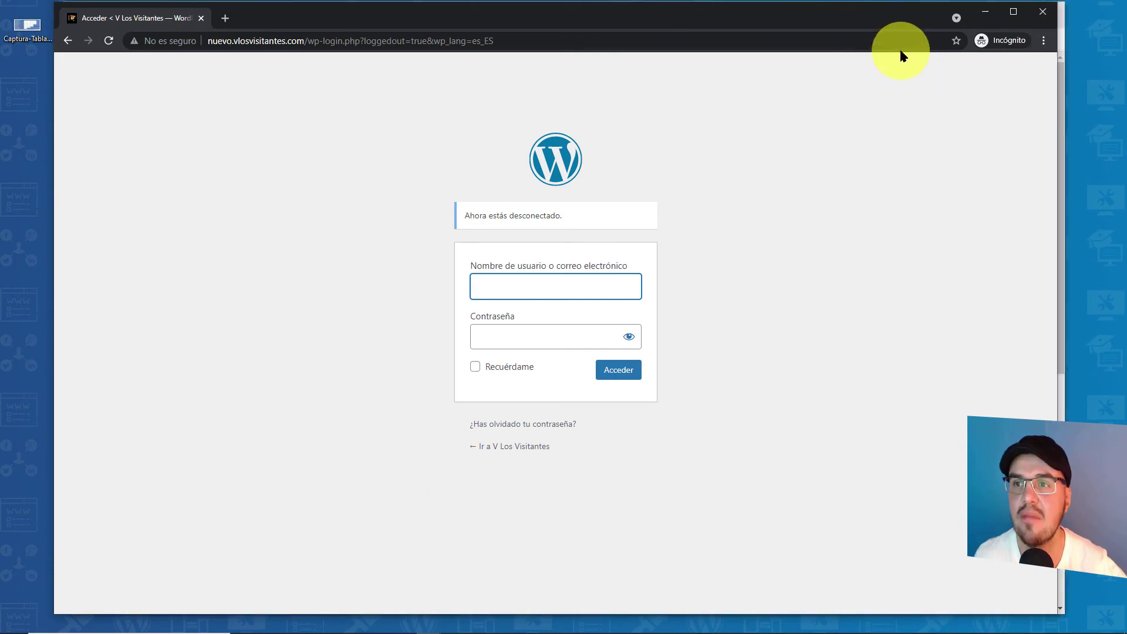
- Close the incognito window and show Usuarios > Todos los usuarios
click(985, 12)
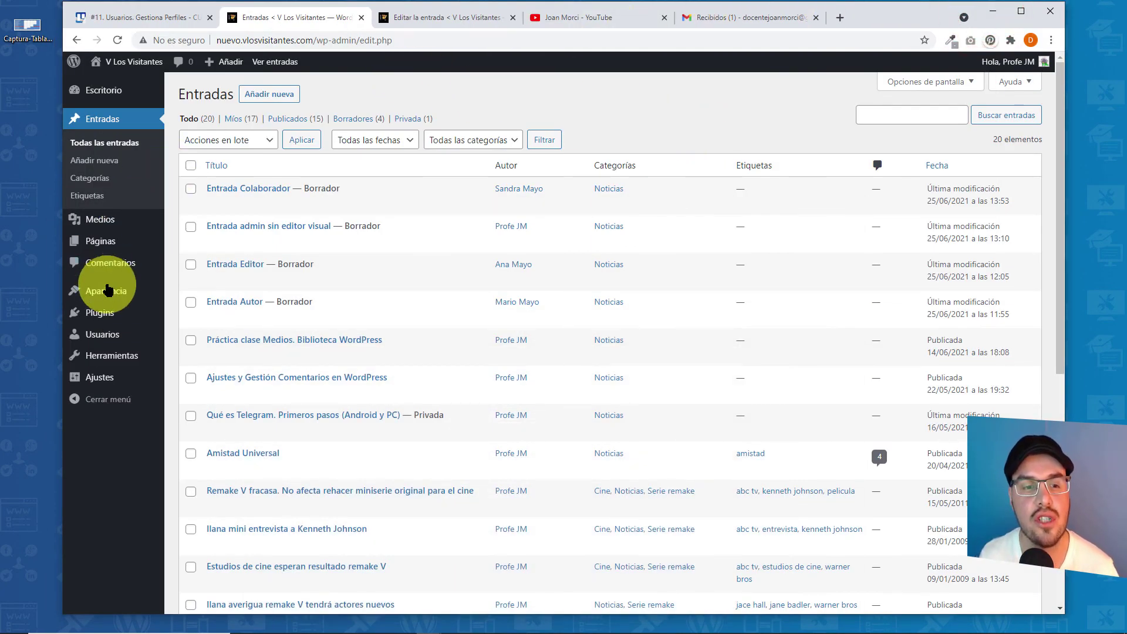
mouse_move(96, 335)
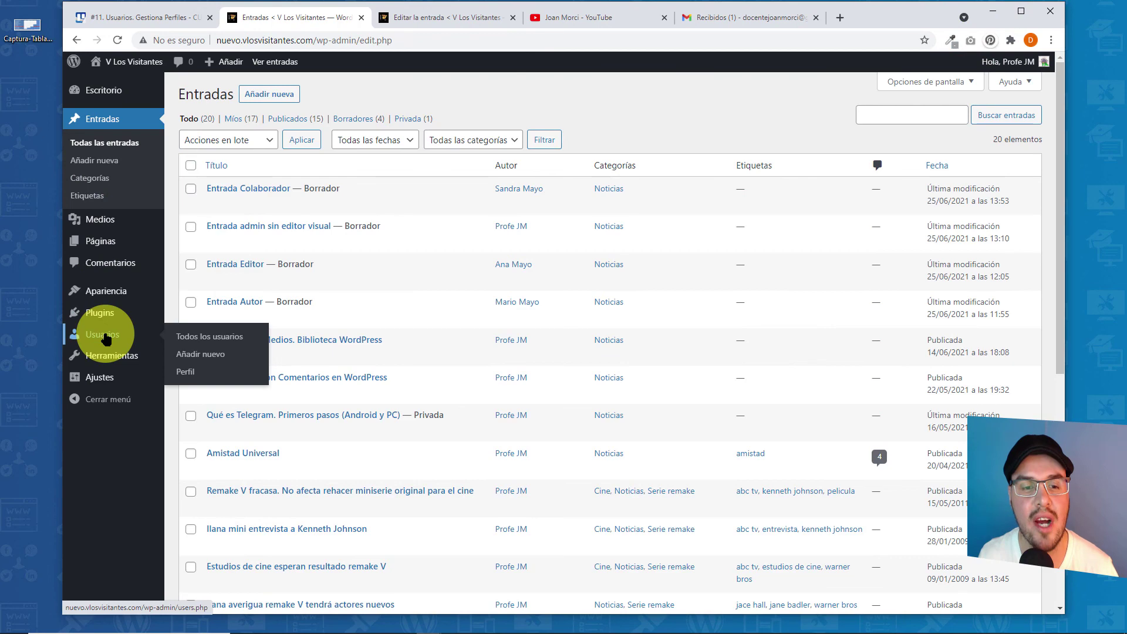
click(203, 338)
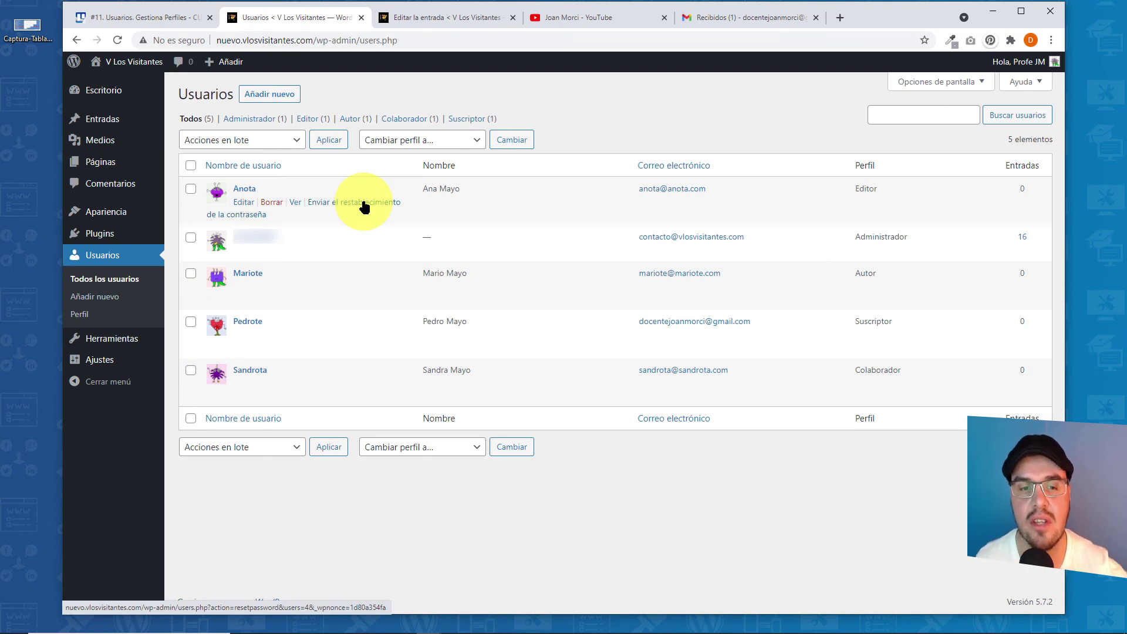
- View the Editor user's public author page in a new tab, then close it
right_click(294, 204)
click(311, 213)
click(405, 18)
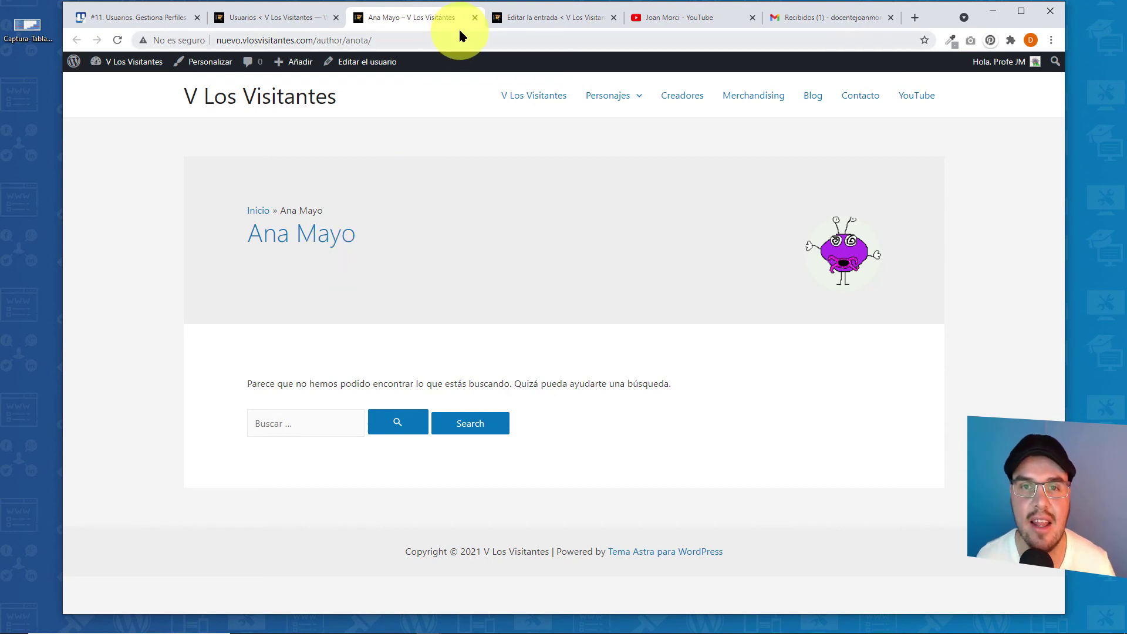
click(475, 18)
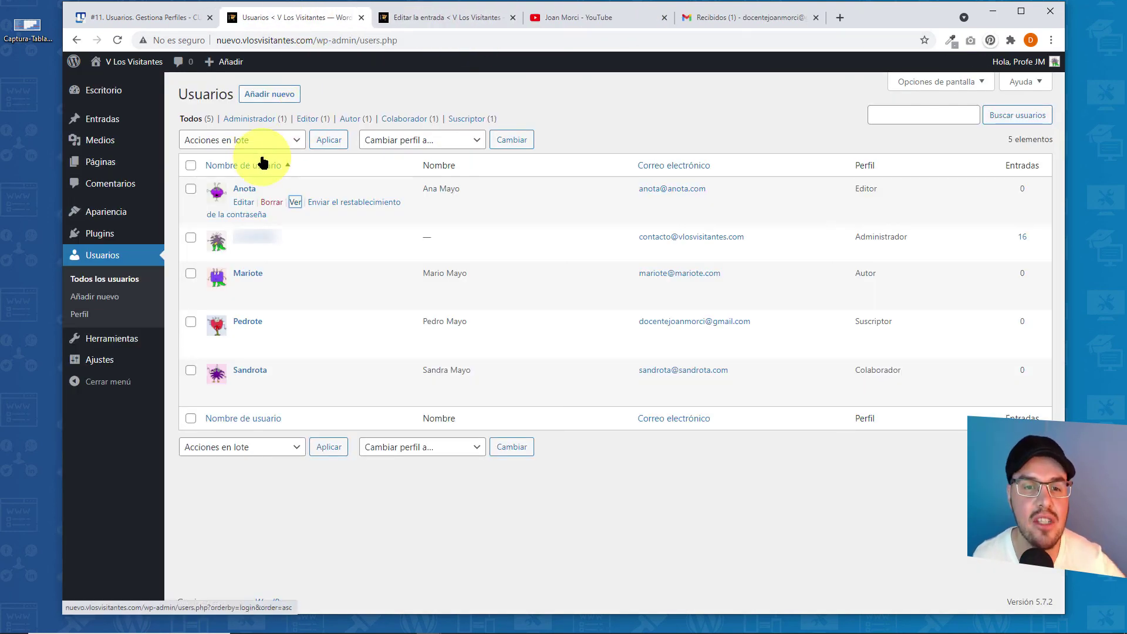
- Change the subscriber user's Perfil to Colaborador, update the user, and return to Todos los usuarios
mouse_move(869, 323)
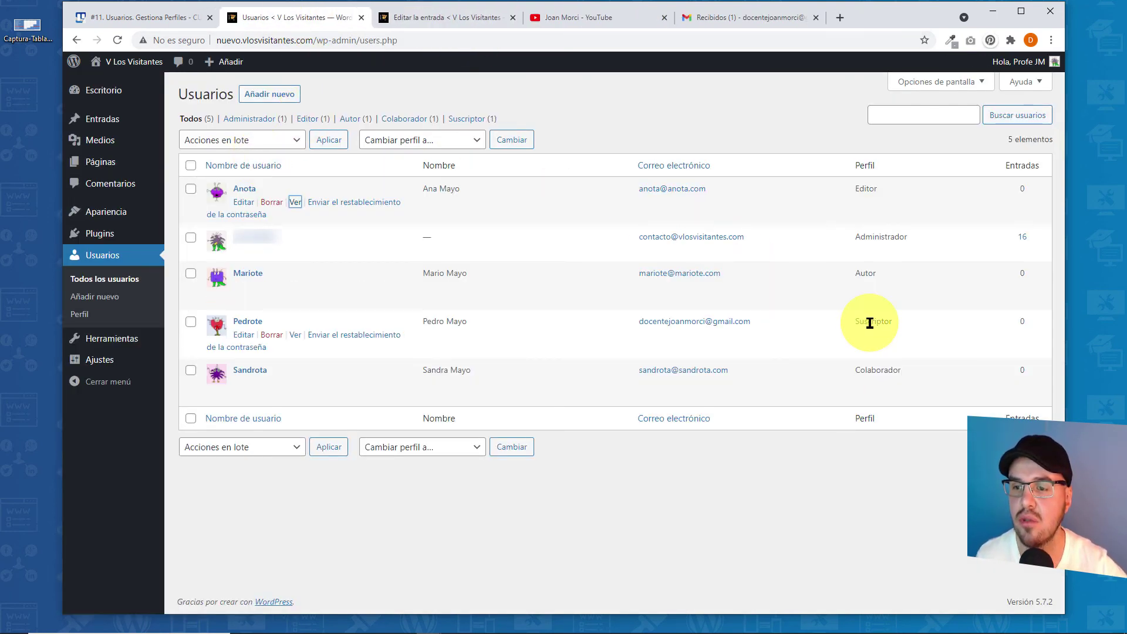
click(243, 335)
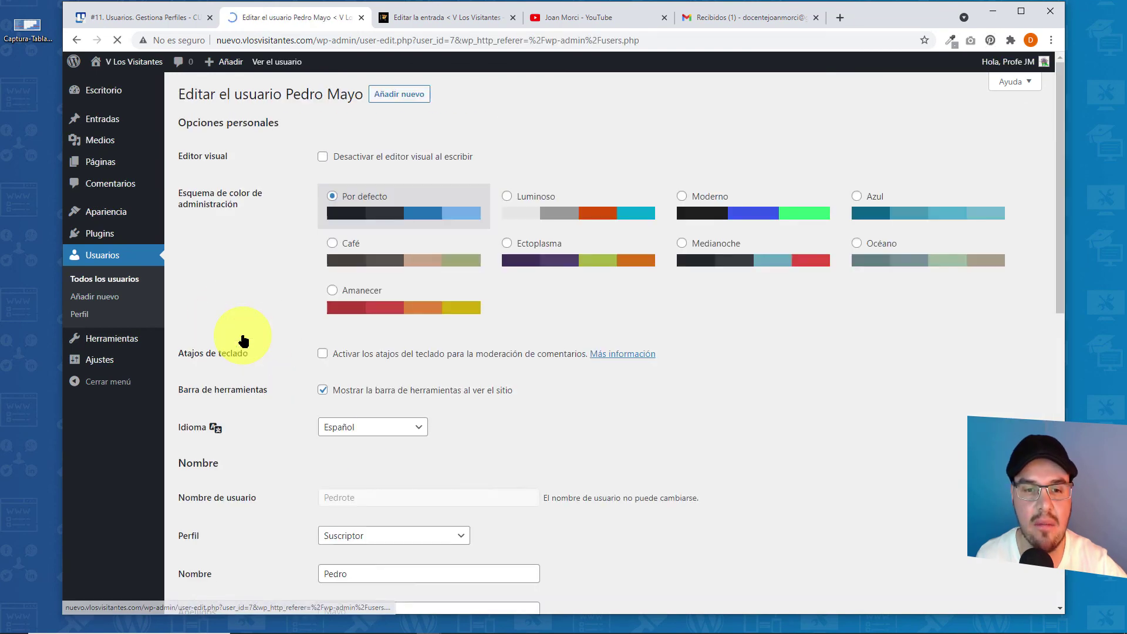
scroll(609, 370, down, 4)
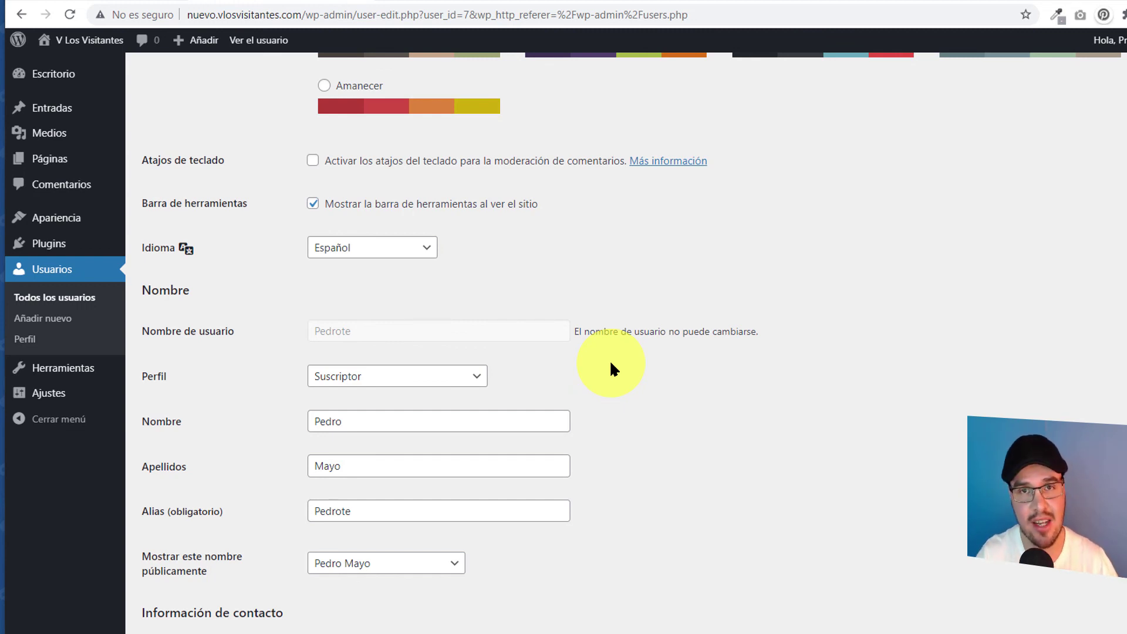
scroll(611, 358, up, 4)
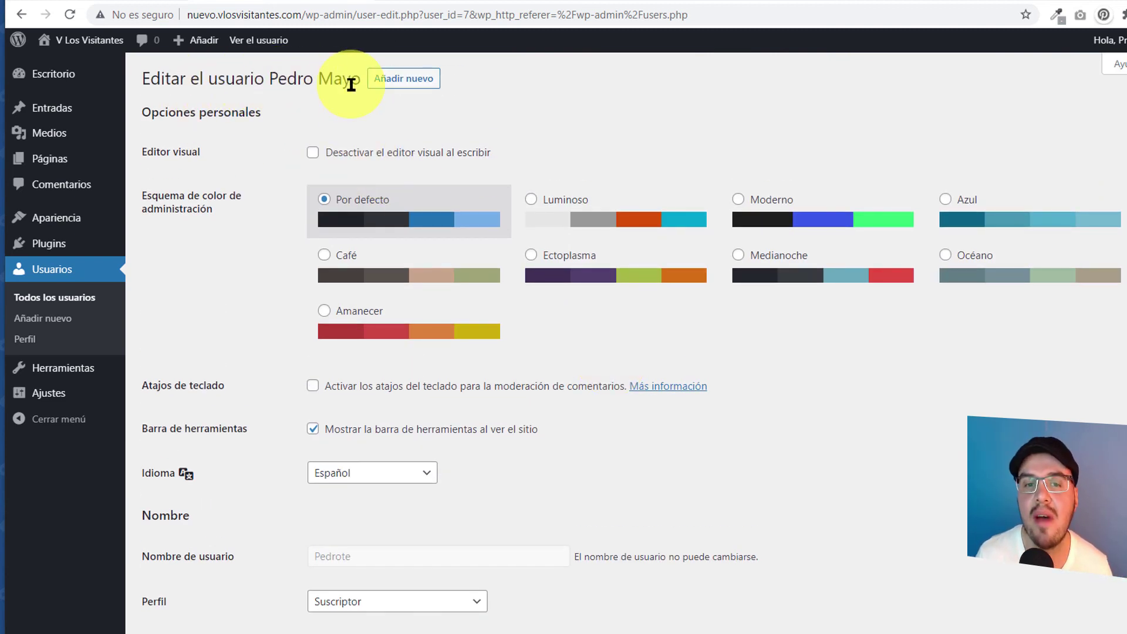
scroll(258, 246, down, 1)
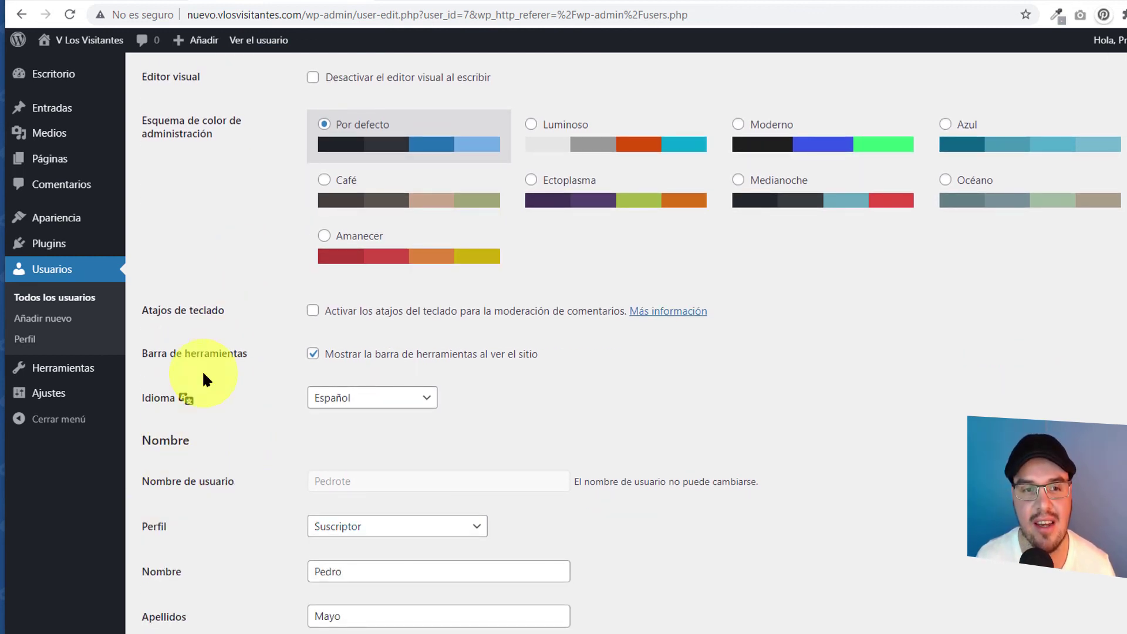
scroll(200, 375, down, 3)
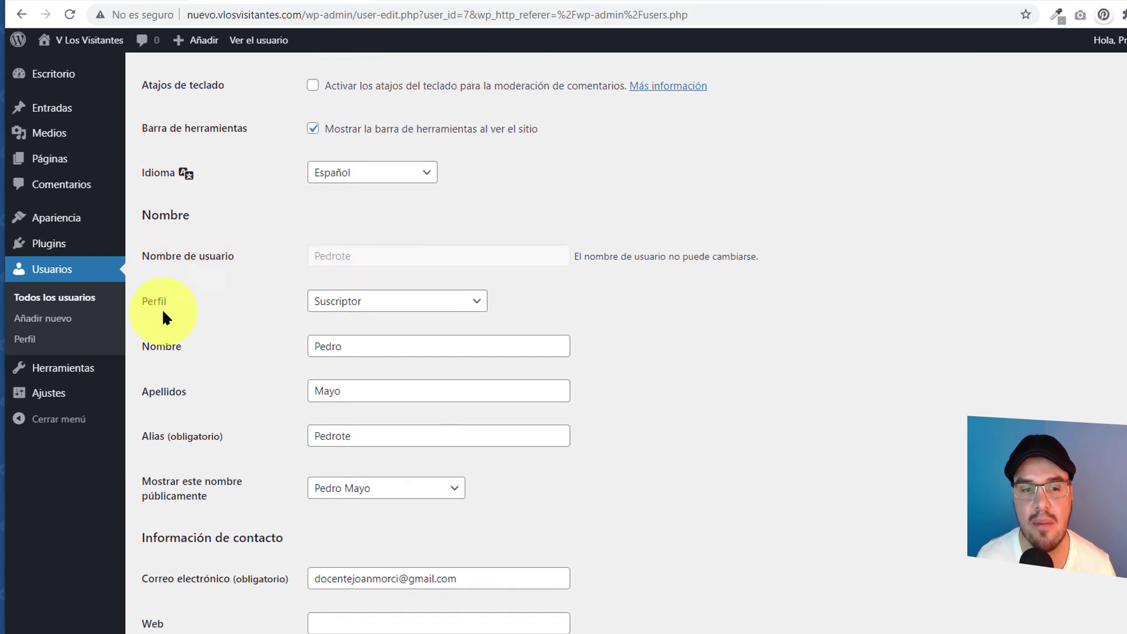
click(471, 302)
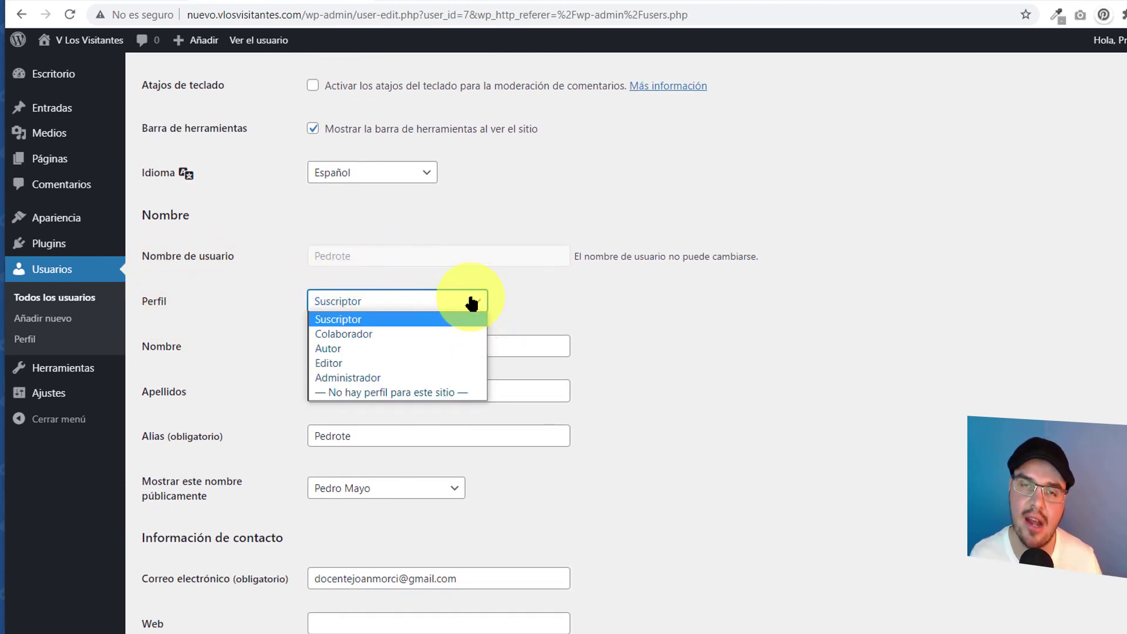
click(367, 334)
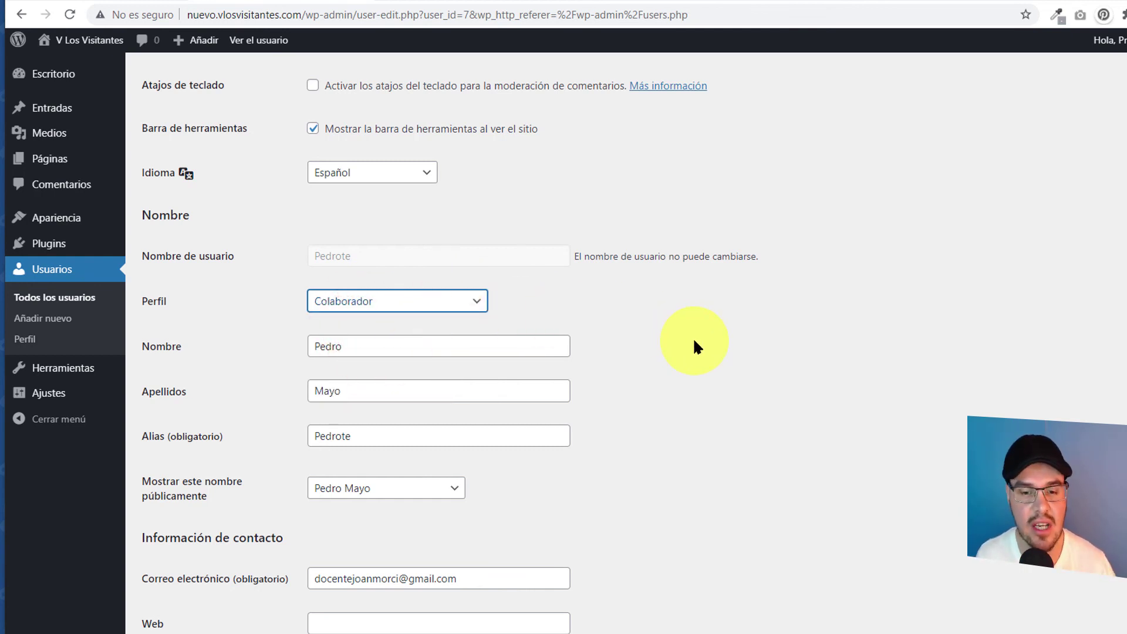
scroll(694, 342, down, 8)
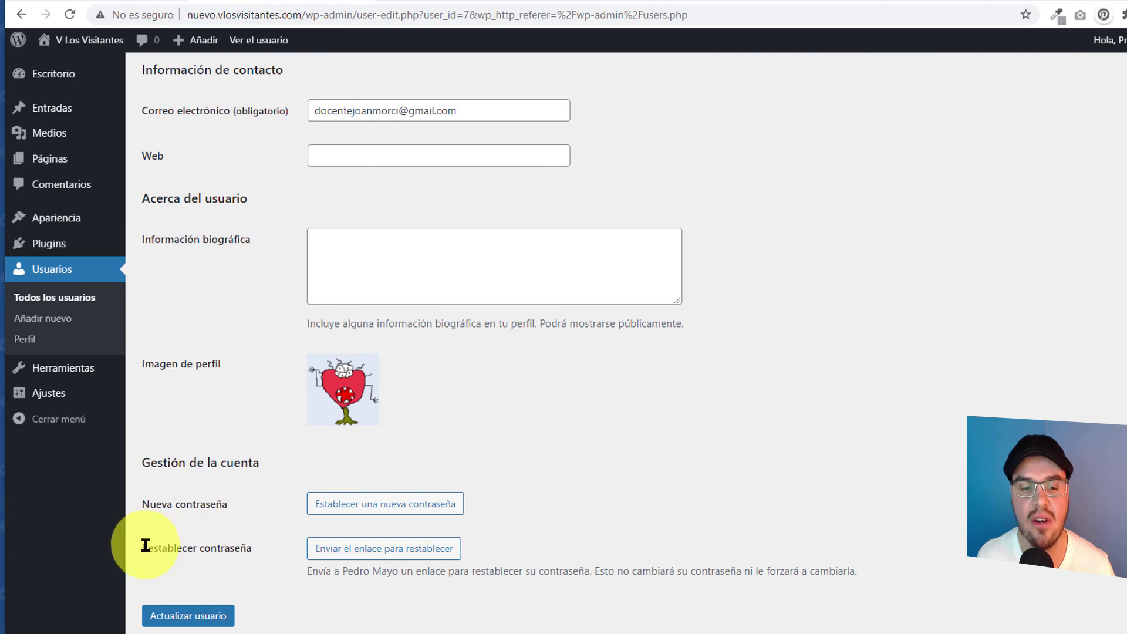
click(225, 616)
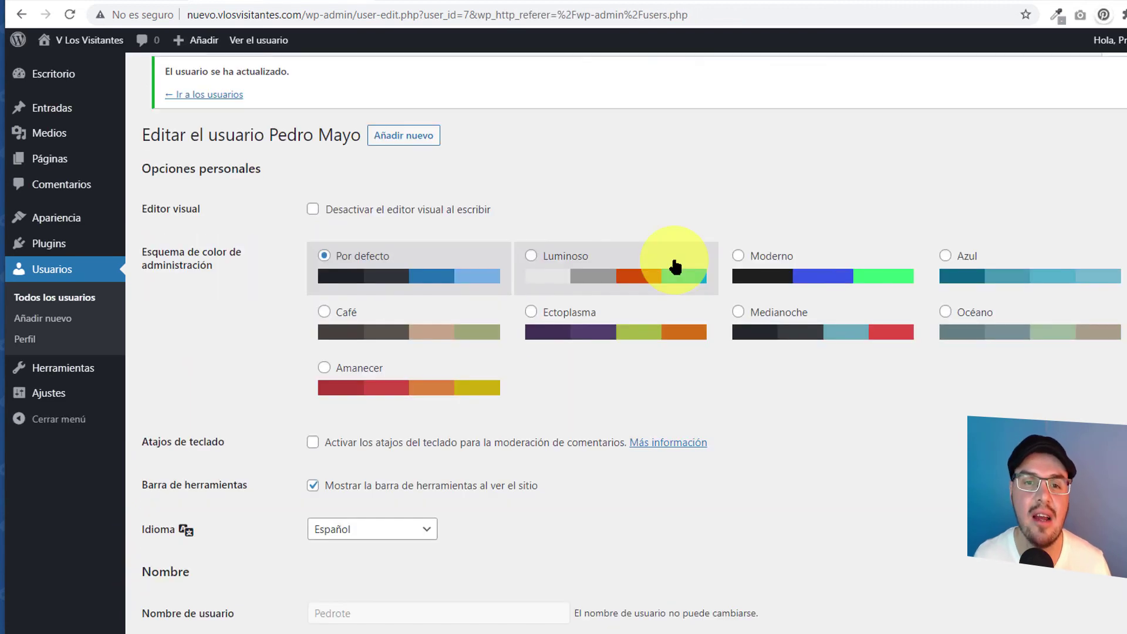
click(55, 297)
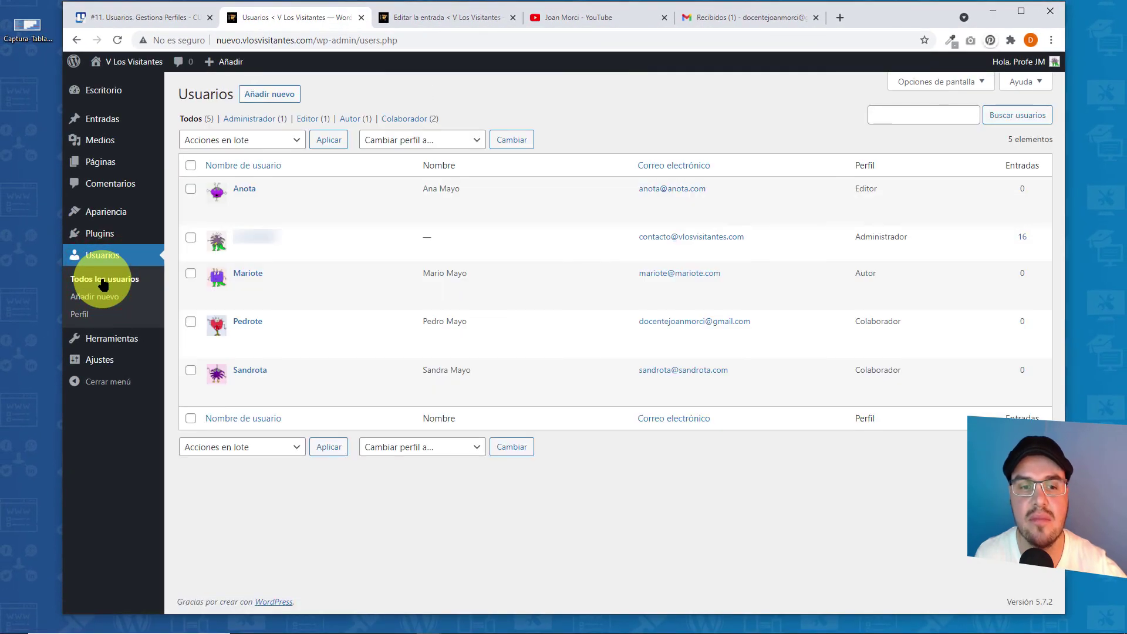